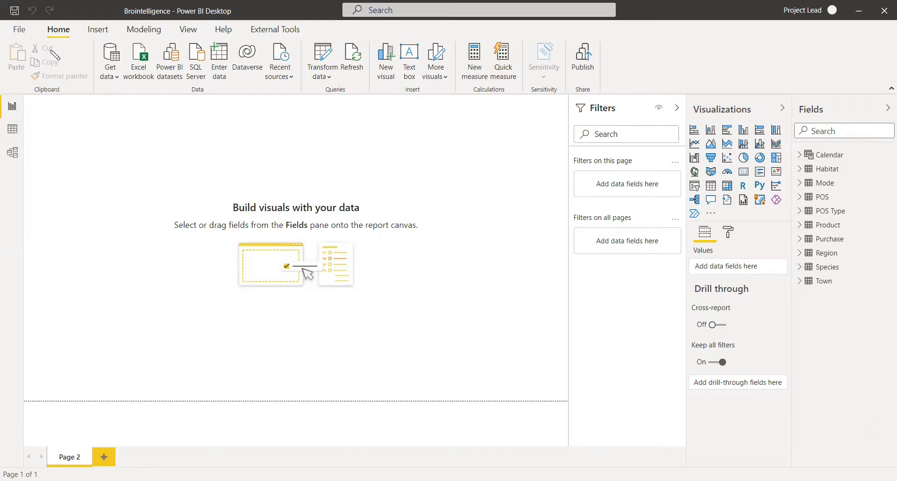
Step: Show the Purchase table's rows in Data view and select its Price column
{"action": "left_click", "coordinate": [13, 132]}
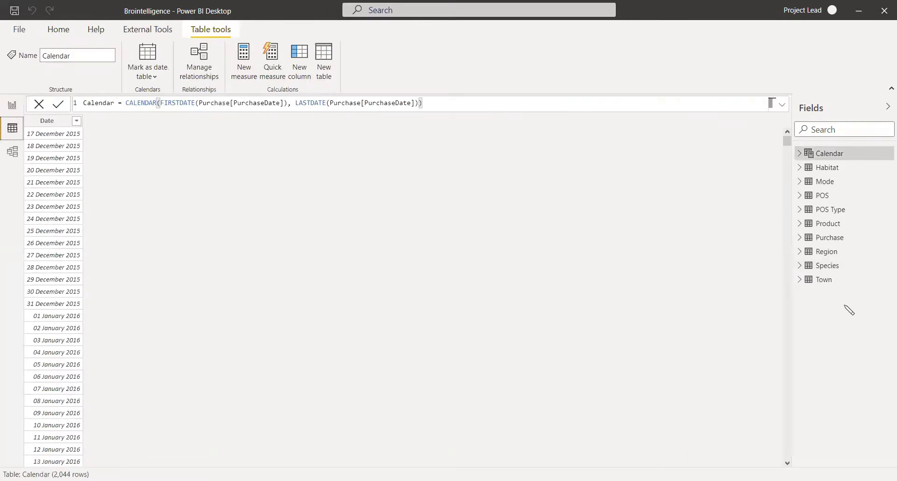
{"action": "left_click", "coordinate": [836, 240]}
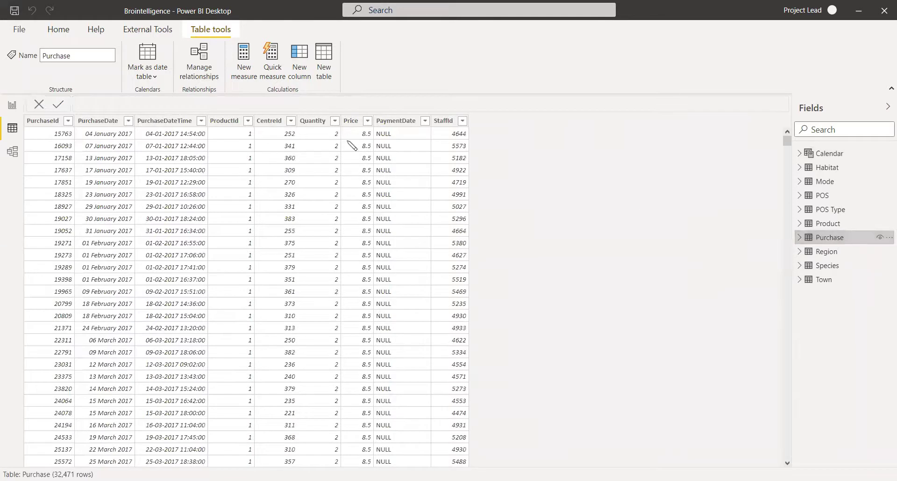
{"action": "left_click", "coordinate": [352, 121]}
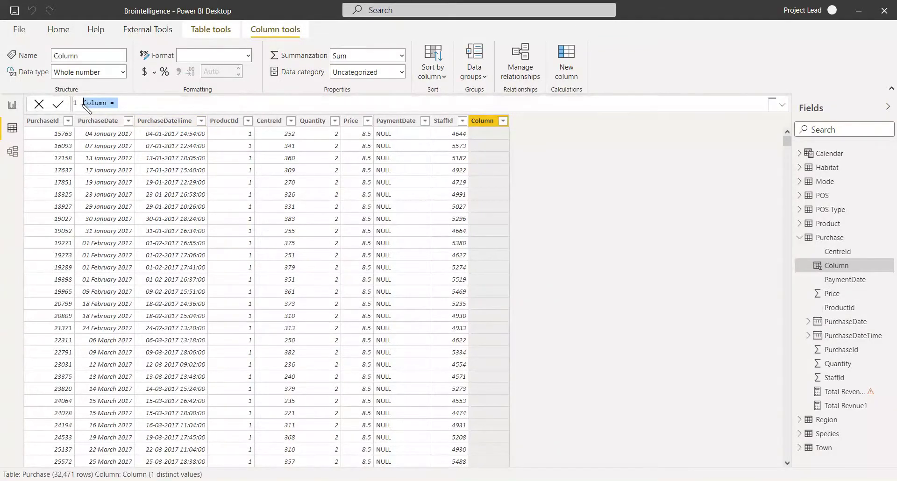
Step: Define and commit the column Budget = IF(Purchase[Price] > 10, "Expensive", "Affordable")
{"action": "type", "text": "Budget = "}
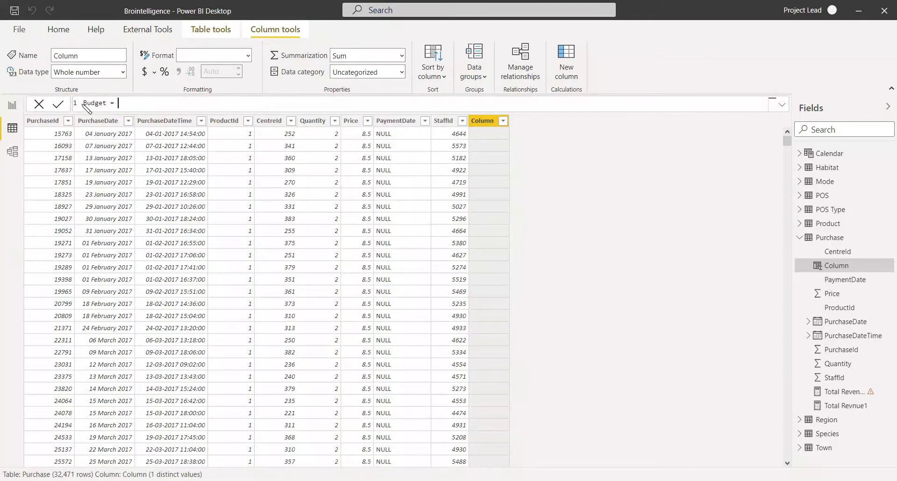
{"action": "type", "text": "if"}
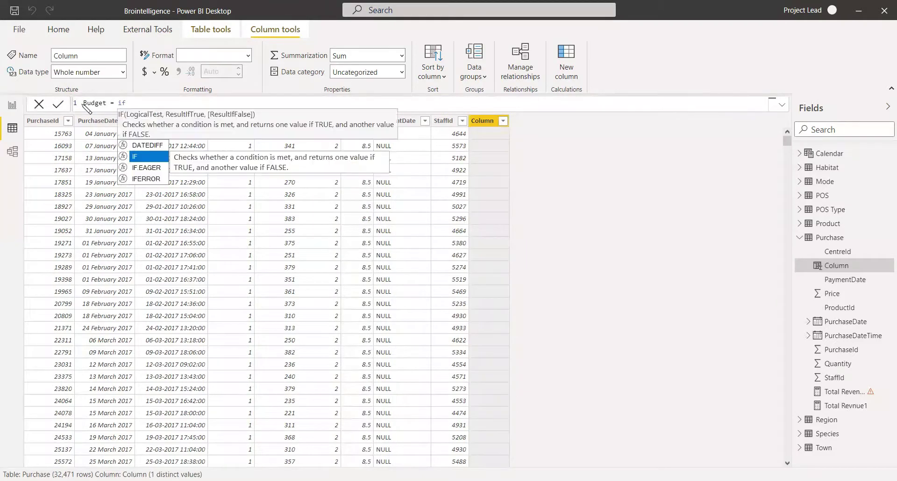
{"action": "left_click", "coordinate": [145, 158]}
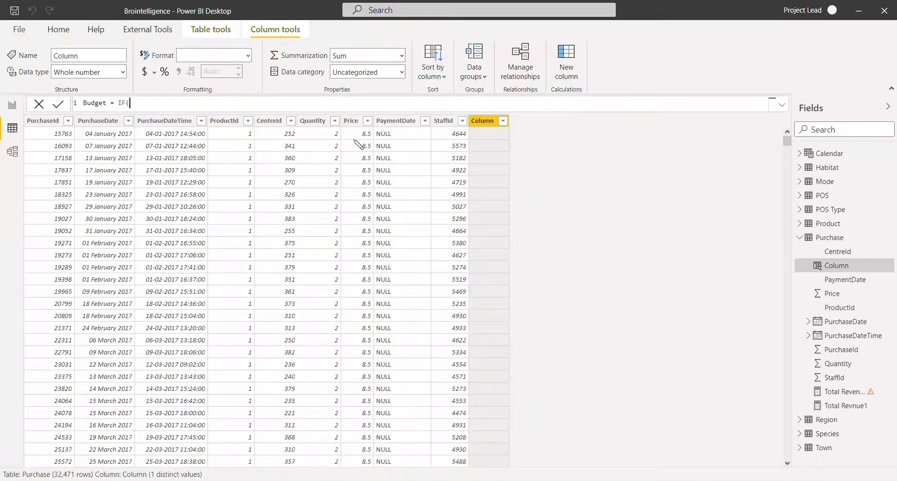
{"action": "type", "text": "price"}
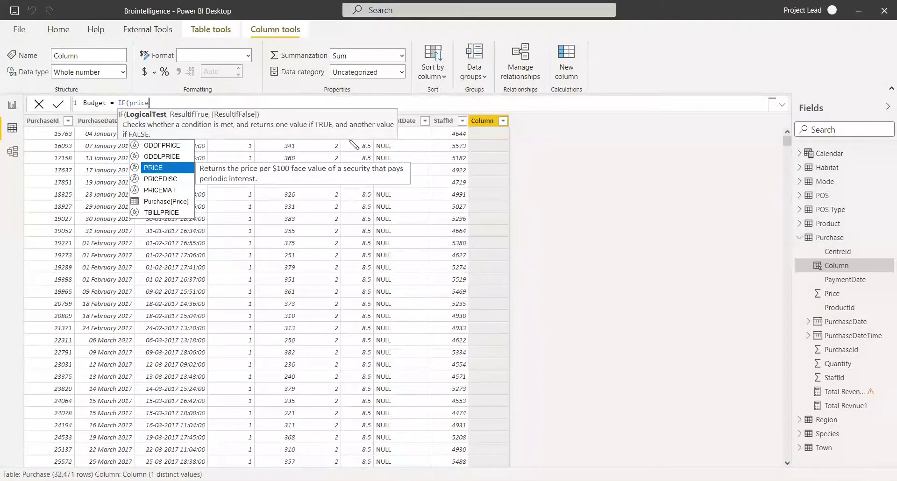
{"action": "left_click", "coordinate": [183, 200]}
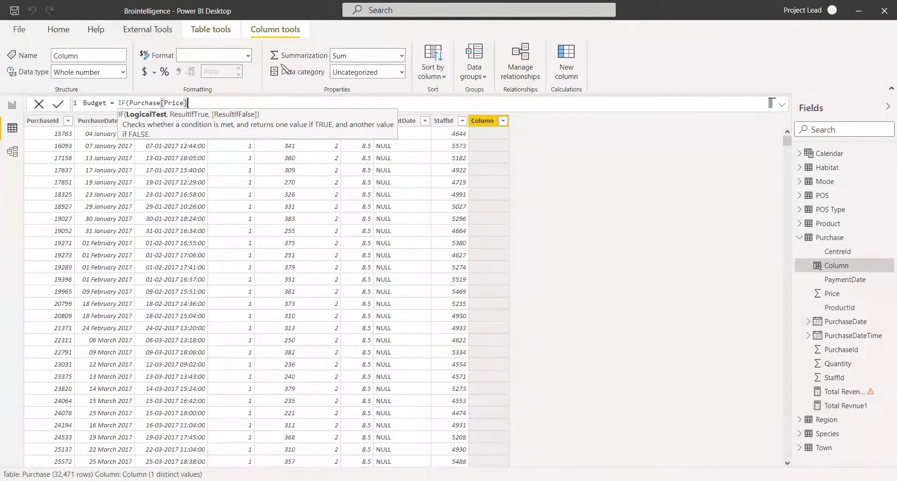
{"action": "type", "text": "> 10,"}
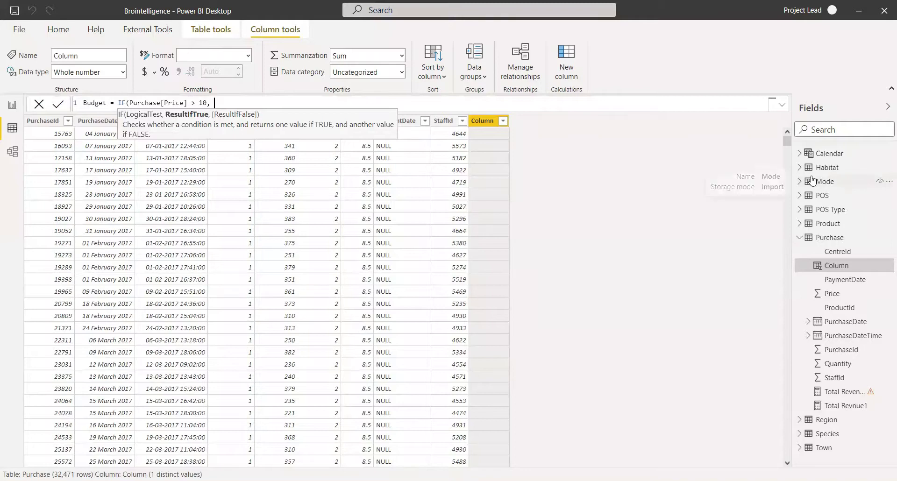
{"action": "type", "text": "\"E"}
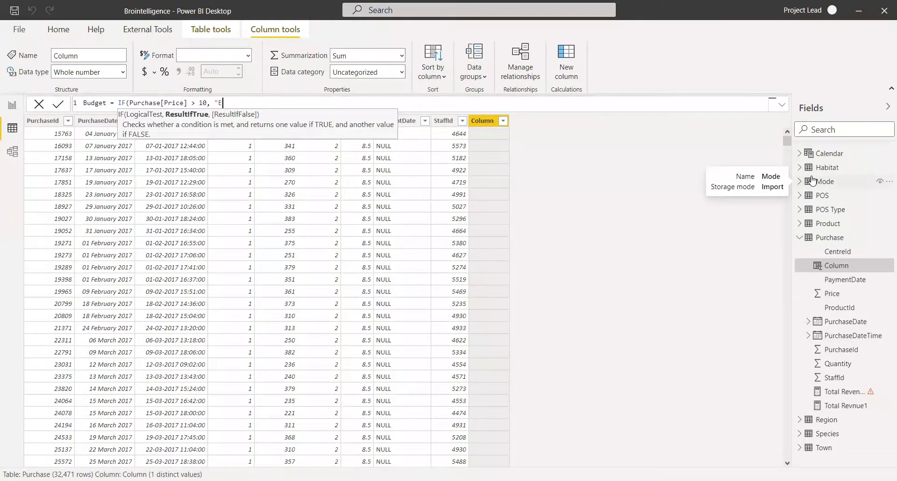
{"action": "type", "text": "xpensive\","}
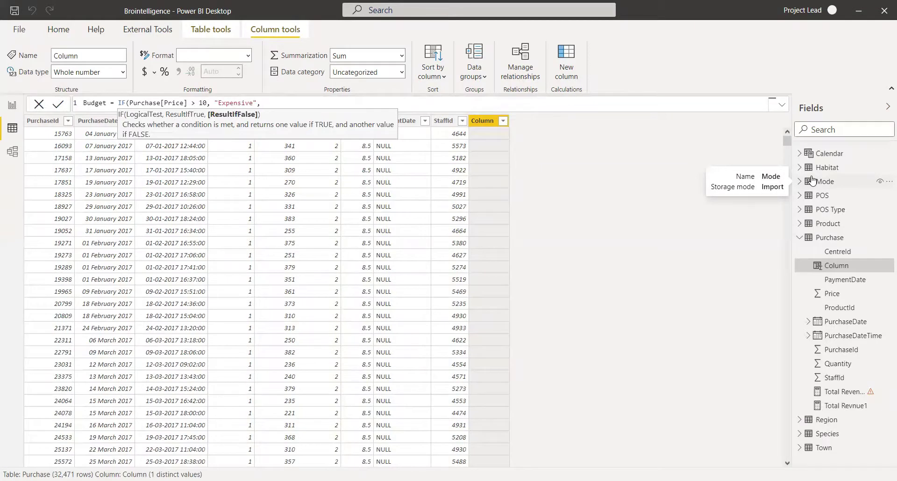
{"action": "type", "text": "\"Affordable\")"}
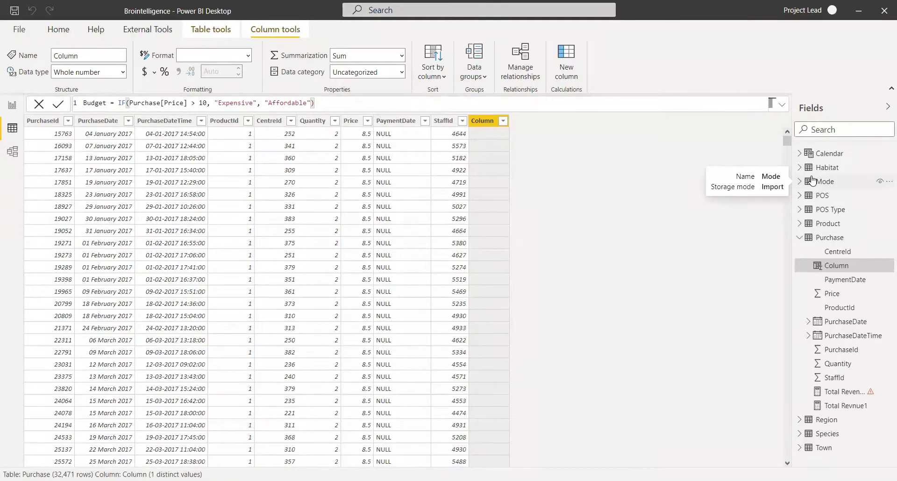
{"action": "left_click", "coordinate": [812, 180]}
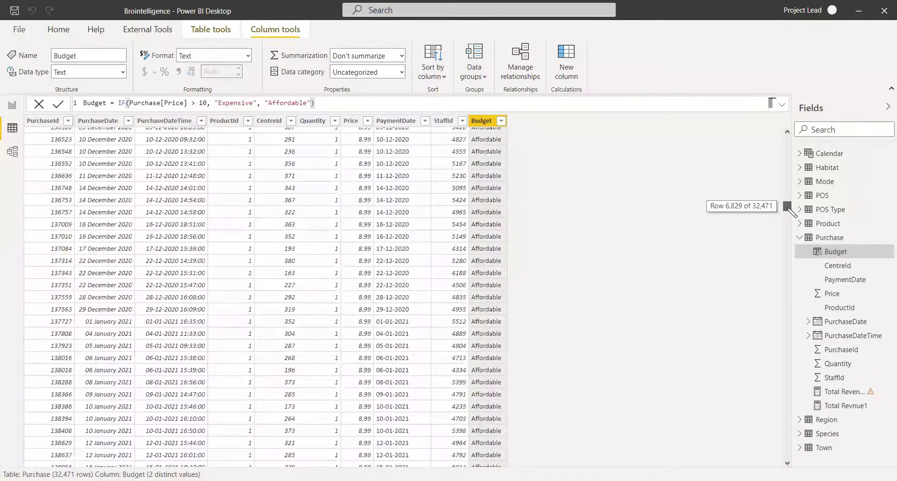
Step: Filter the Price column so only the 15.25 value is kept
{"action": "left_click_drag", "start_coordinate": [788, 209], "coordinate": [744, 133]}
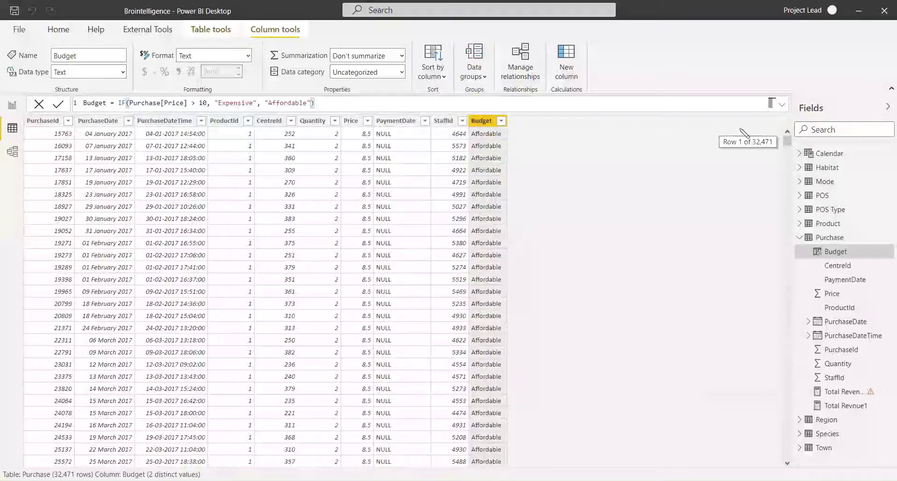
{"action": "left_click", "coordinate": [368, 122]}
{"action": "left_click", "coordinate": [367, 122]}
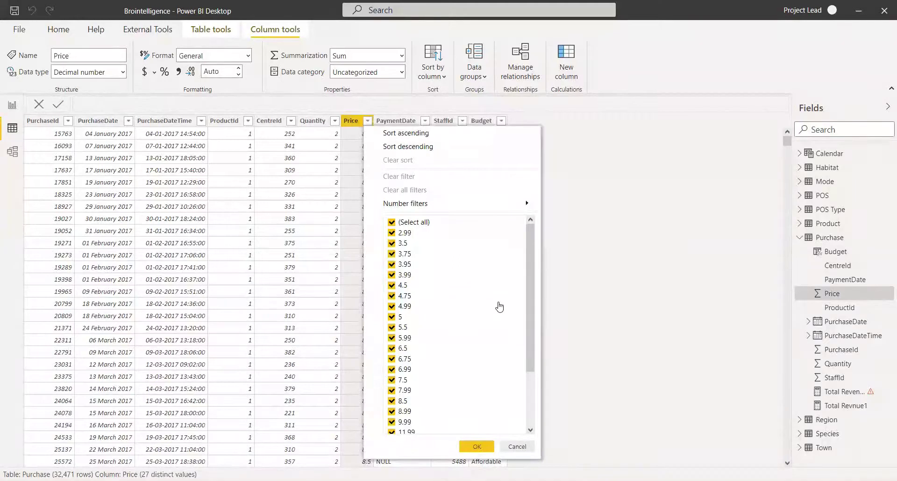
{"action": "scroll", "coordinate": [499, 296], "scroll_direction": "down", "scroll_amount": 3}
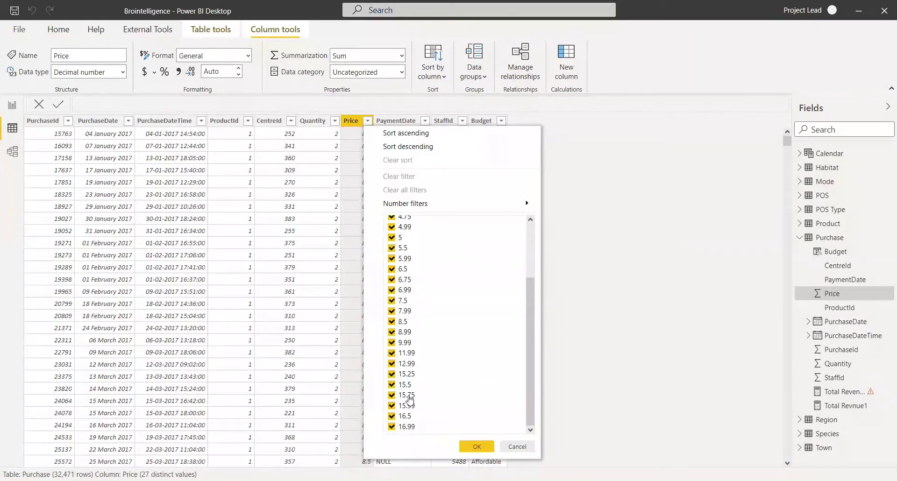
{"action": "left_click", "coordinate": [391, 395]}
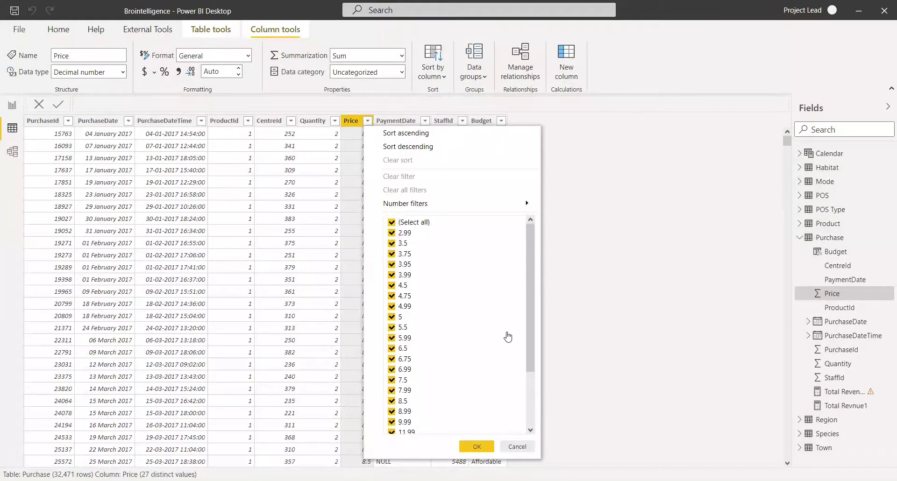
{"action": "scroll", "coordinate": [502, 336], "scroll_direction": "down", "scroll_amount": 3}
{"action": "scroll", "coordinate": [500, 335], "scroll_direction": "up", "scroll_amount": 3}
{"action": "left_click", "coordinate": [393, 223]}
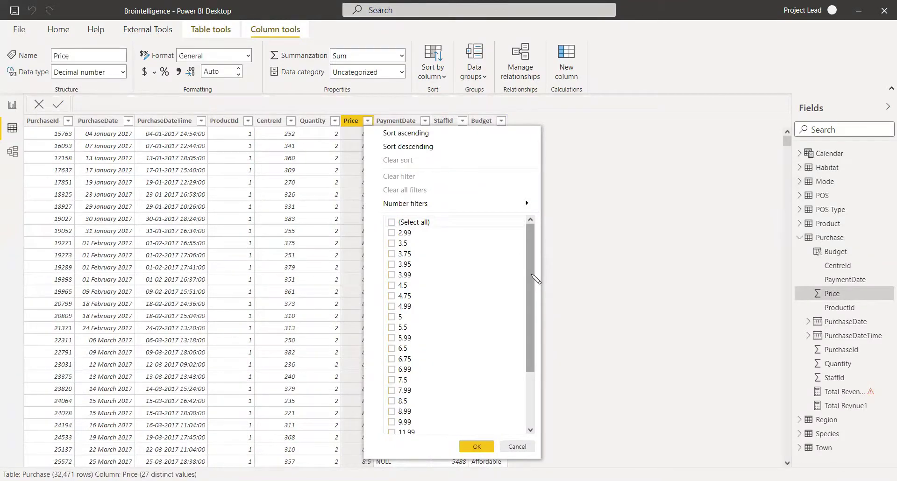
{"action": "left_click_drag", "start_coordinate": [532, 297], "coordinate": [535, 351]}
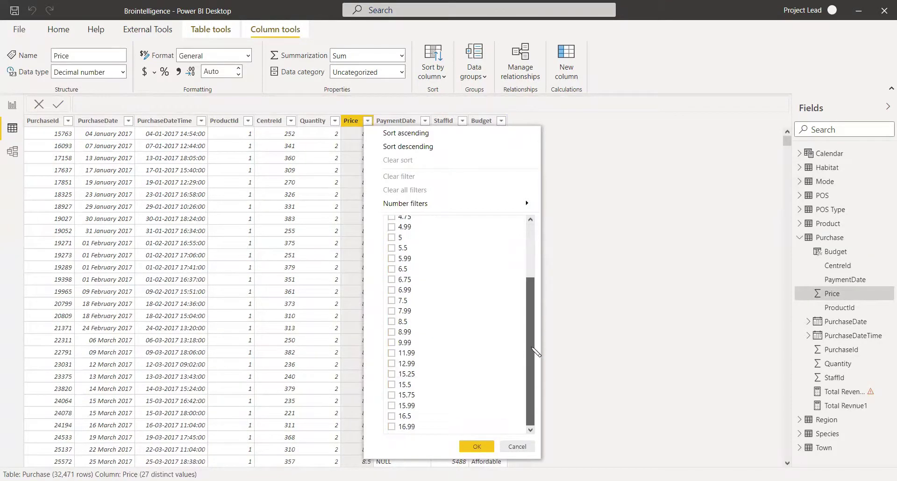
{"action": "left_click", "coordinate": [391, 374]}
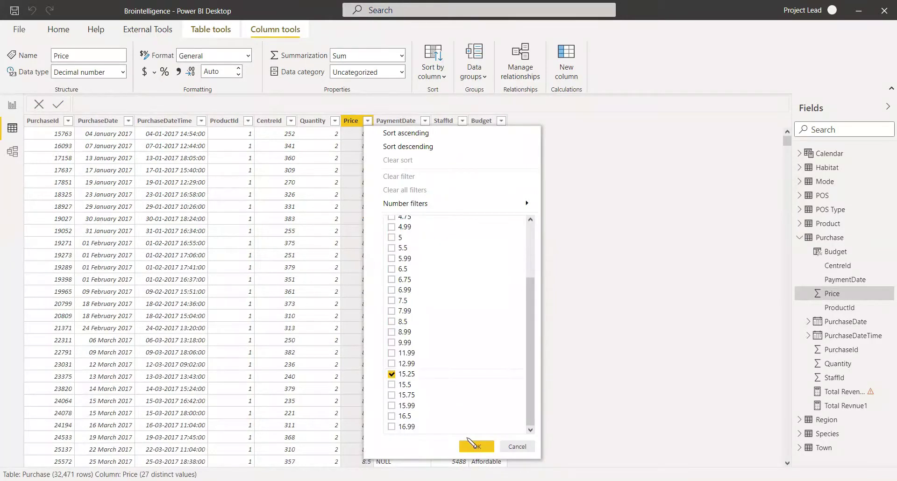
{"action": "left_click_drag", "start_coordinate": [533, 379], "coordinate": [536, 312]}
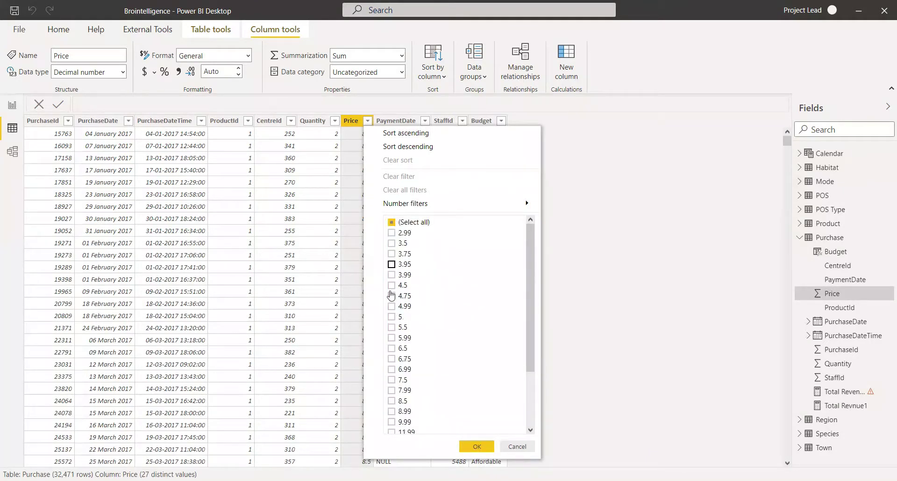
{"action": "left_click_drag", "start_coordinate": [535, 256], "coordinate": [531, 336]}
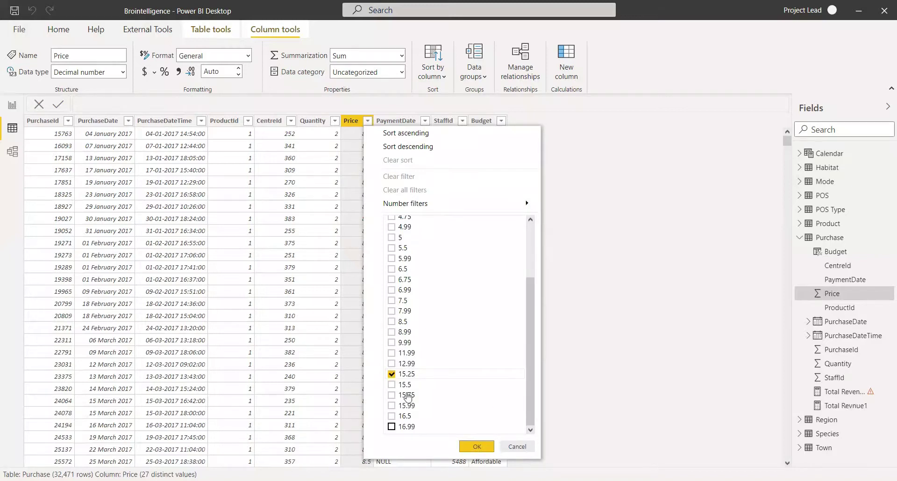
{"action": "left_click", "coordinate": [476, 447]}
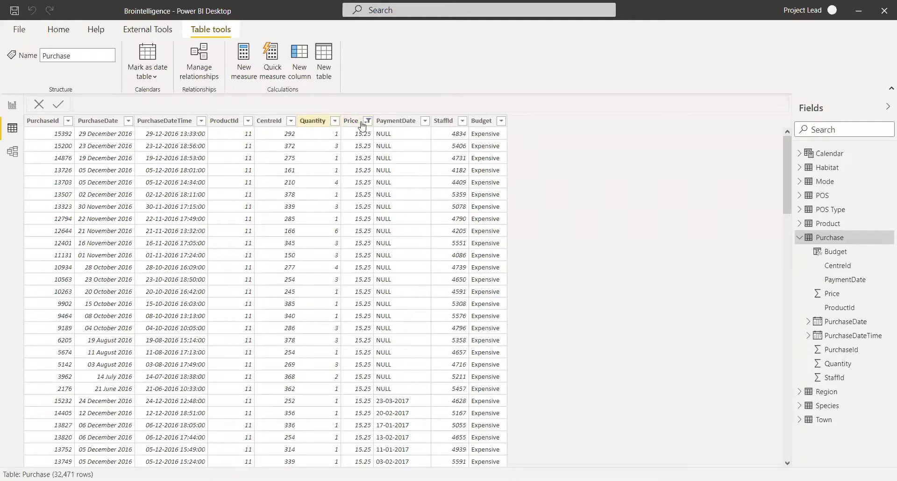
Step: Reselect all values in the Price filter so all 32,471 Purchase rows return
{"action": "left_click", "coordinate": [368, 123]}
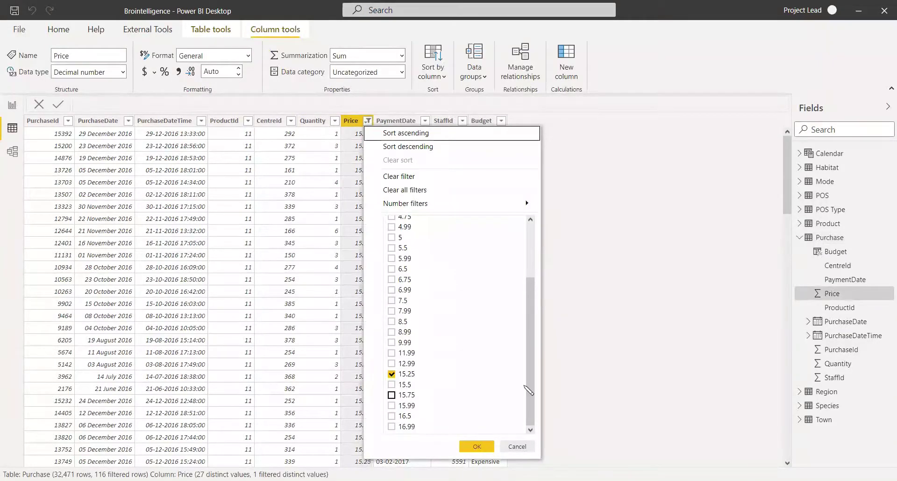
{"action": "left_click_drag", "start_coordinate": [531, 372], "coordinate": [532, 318]}
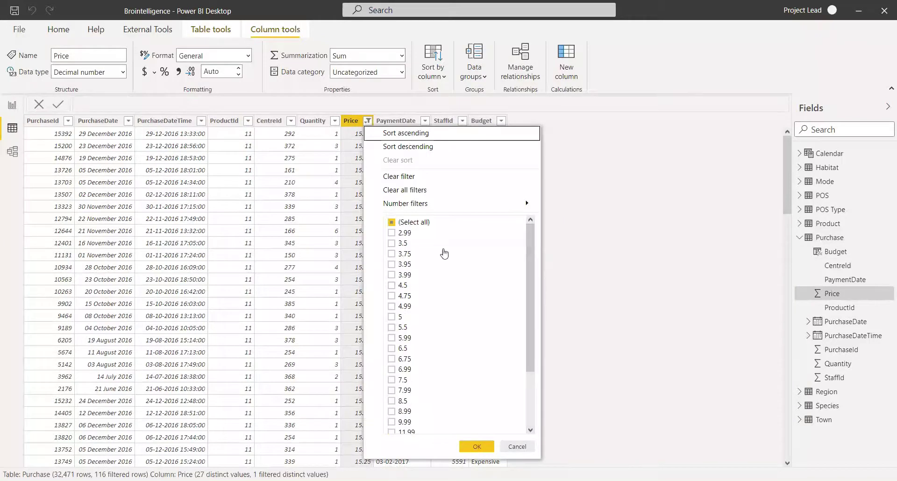
{"action": "left_click", "coordinate": [391, 223]}
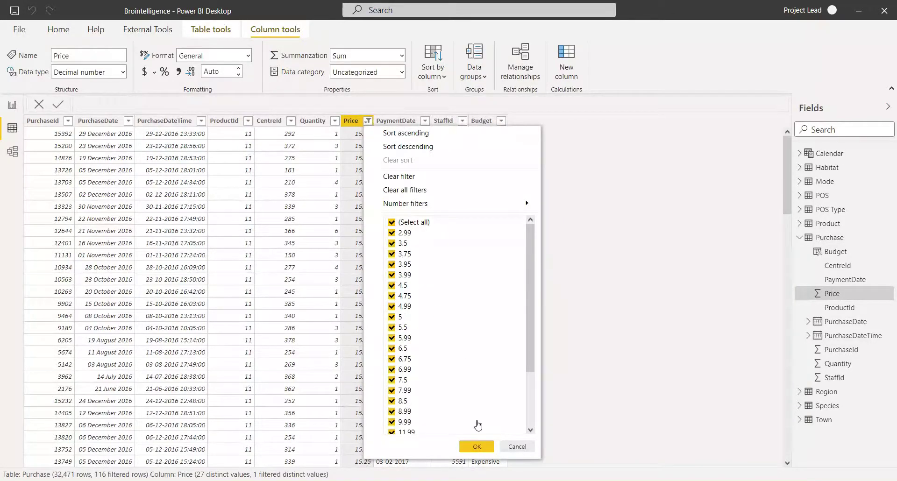
{"action": "left_click", "coordinate": [477, 446]}
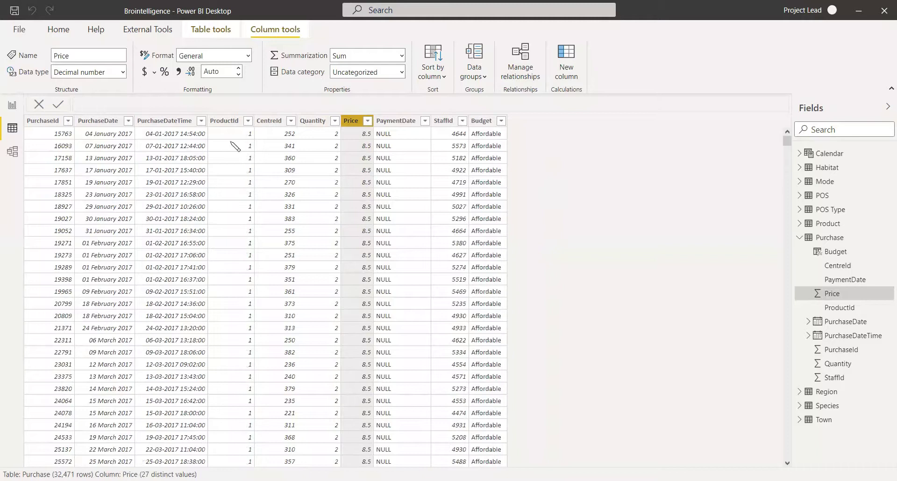
Step: Select the Quantity and Price columns in the Purchase table
{"action": "left_click", "coordinate": [329, 257]}
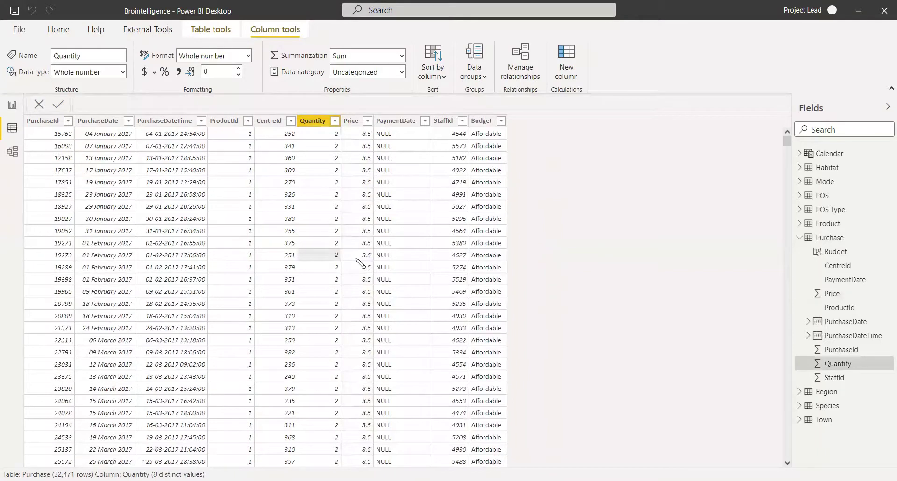
{"action": "left_click", "coordinate": [356, 258]}
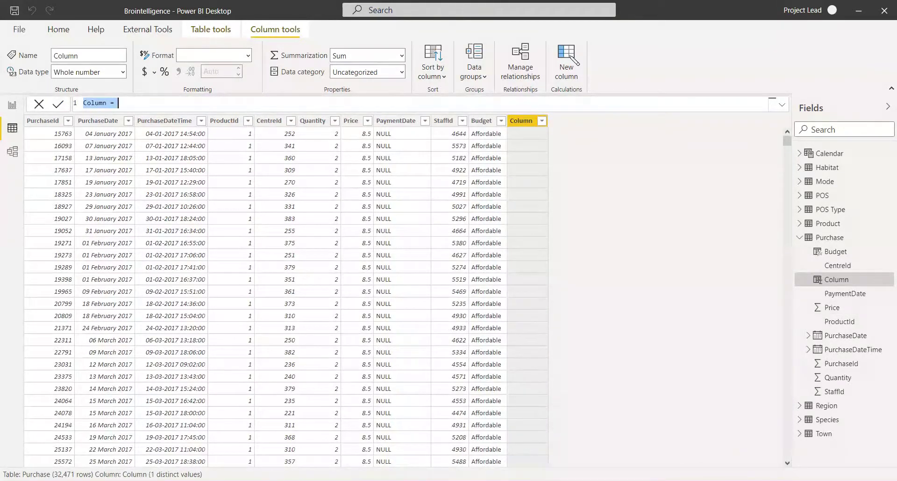
Step: Define and commit the column Revenue = Purchase[Price] * Purchase[Quantity]
{"action": "type", "text": "Revenue"}
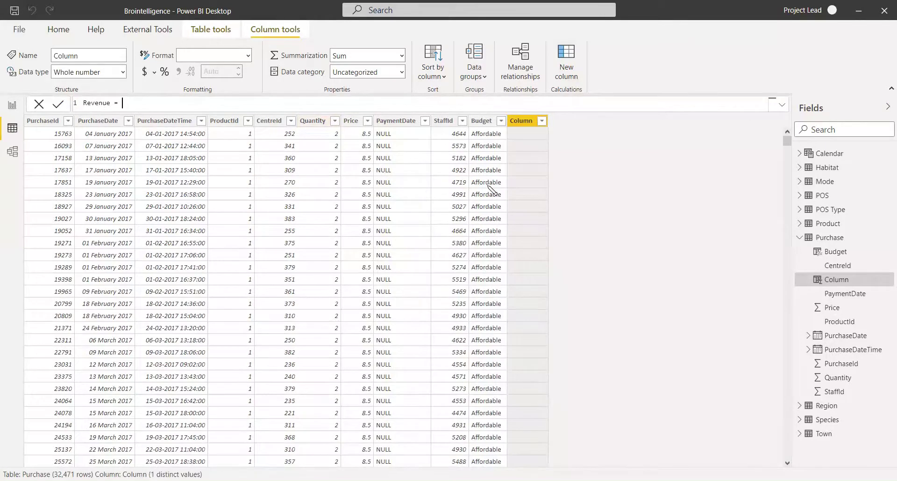
{"action": "type", "text": "Pric"}
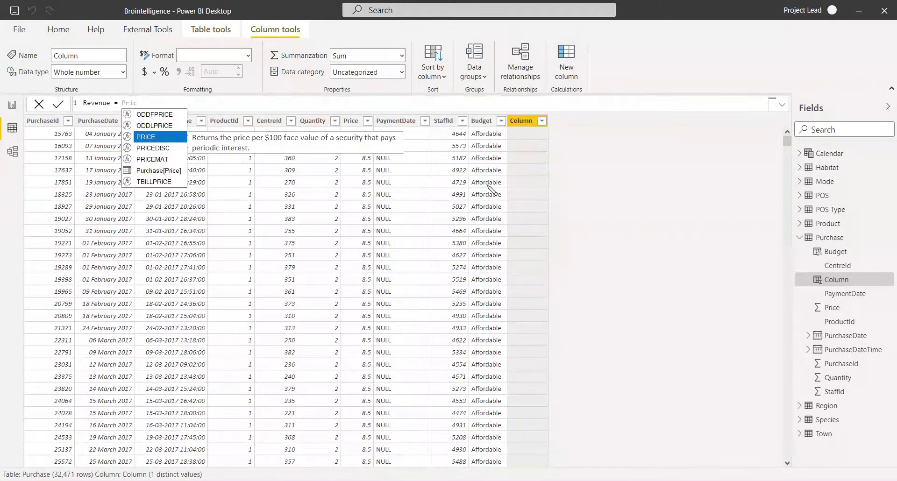
{"action": "left_click", "coordinate": [158, 171]}
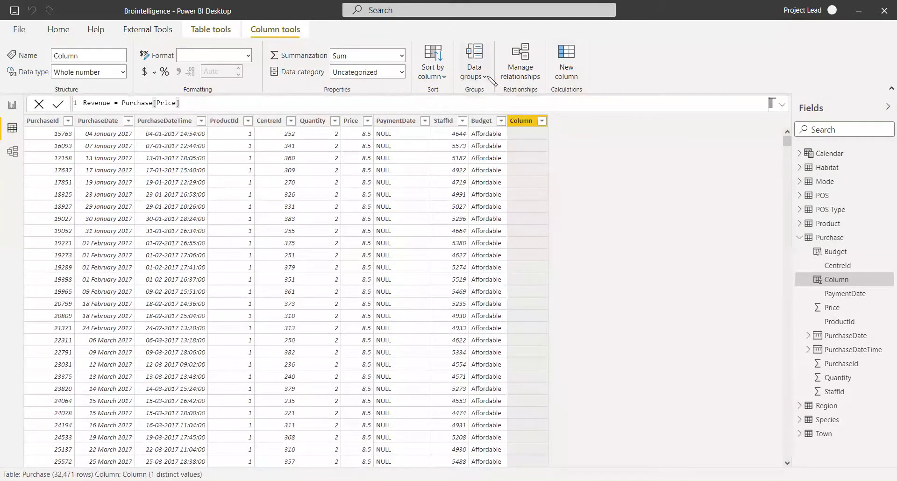
{"action": "type", "text": "*"}
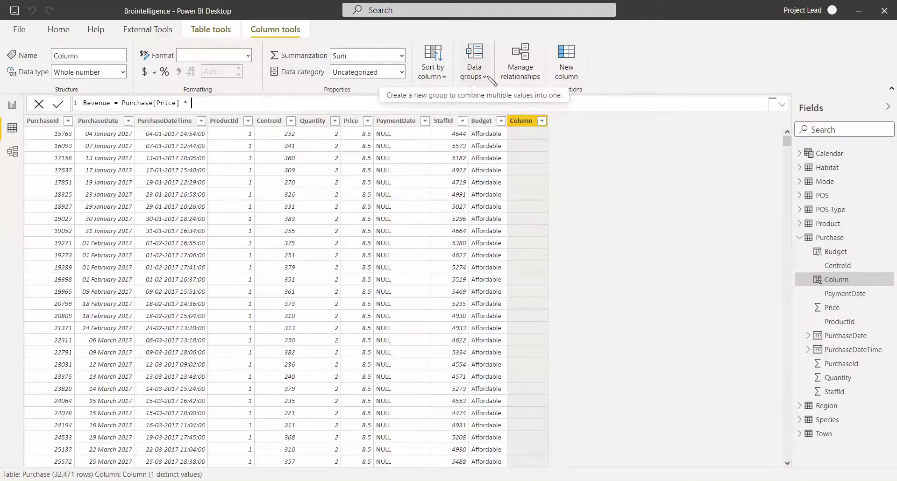
{"action": "type", "text": " Quan"}
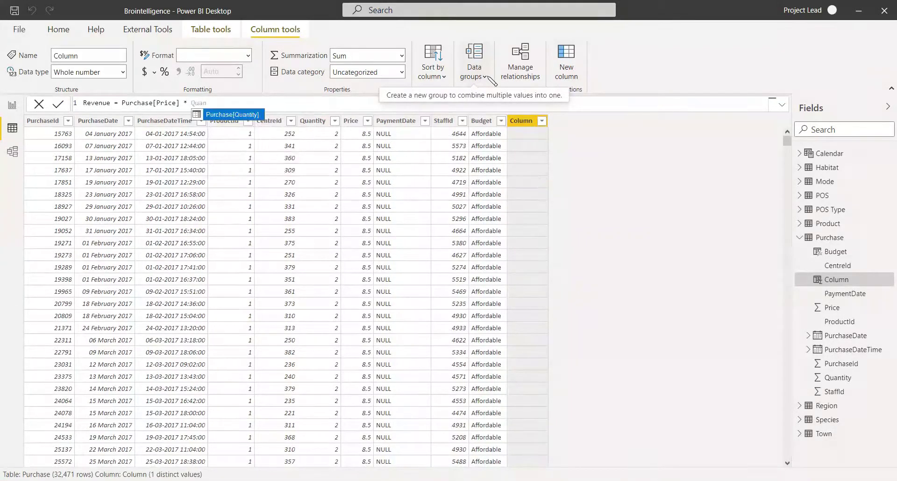
{"action": "left_click", "coordinate": [242, 116]}
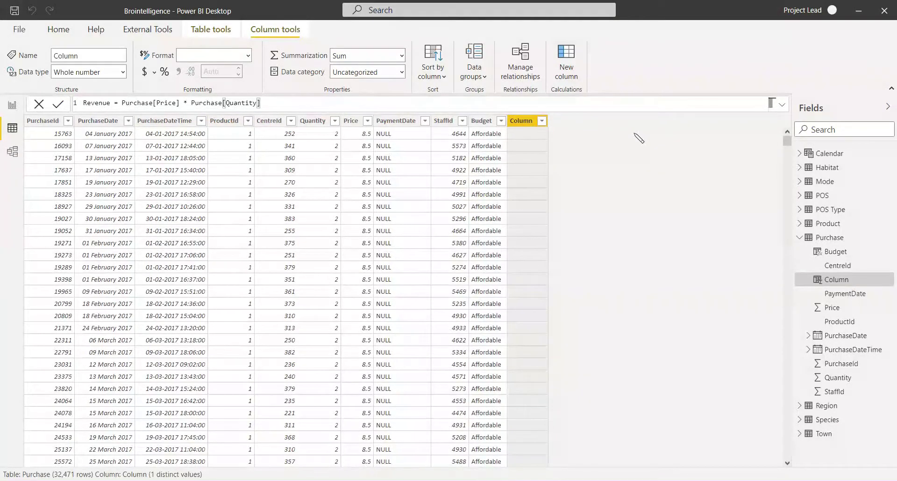
{"action": "key", "text": "Return"}
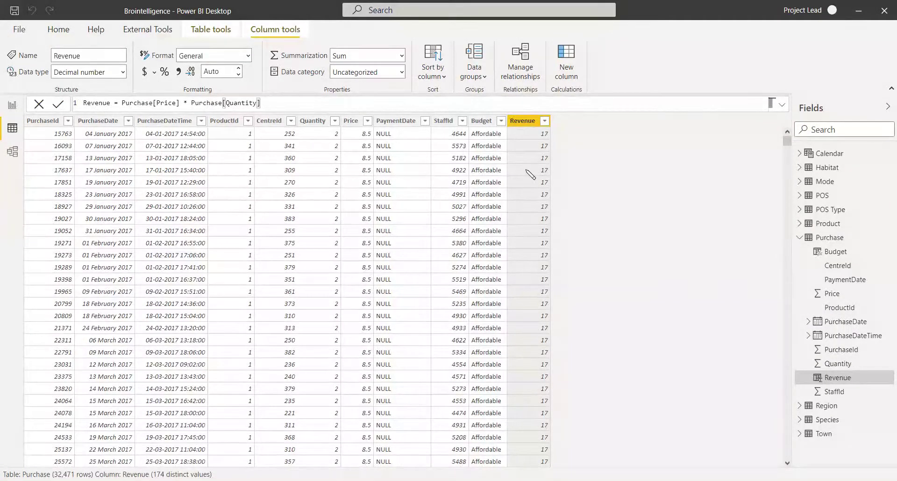
Step: Add a Revenue card showing 528.56K to the report, then return to the Purchase data
{"action": "left_click", "coordinate": [13, 107]}
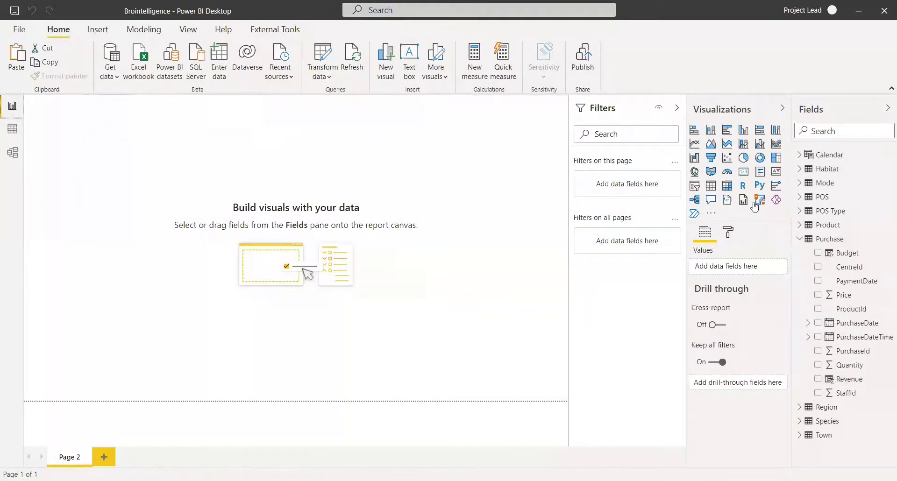
{"action": "left_click", "coordinate": [743, 172]}
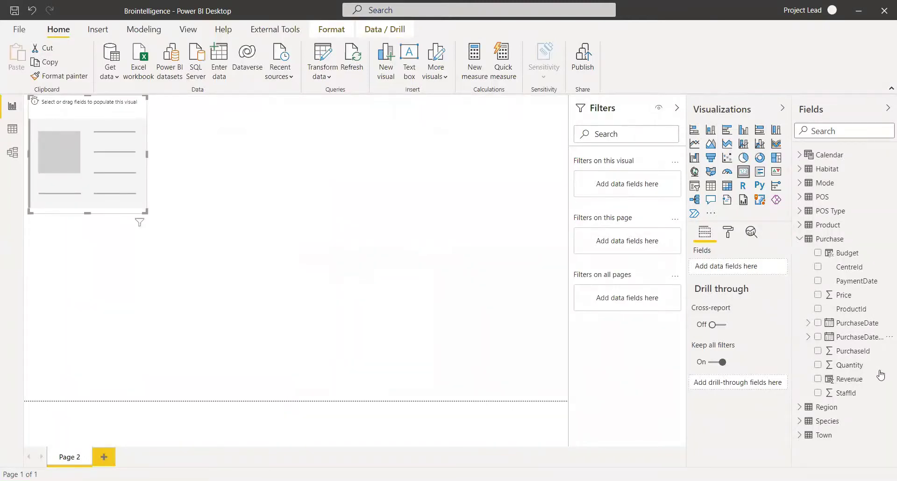
{"action": "left_click", "coordinate": [817, 379]}
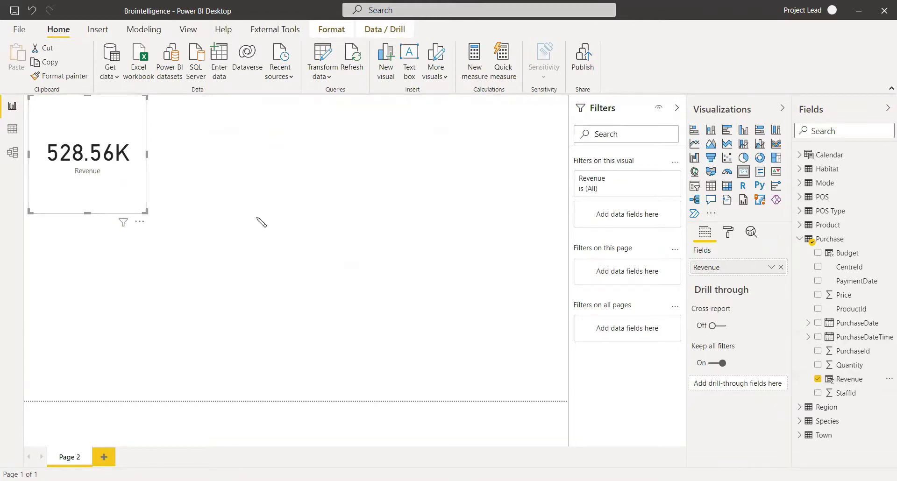
{"action": "left_click", "coordinate": [13, 135]}
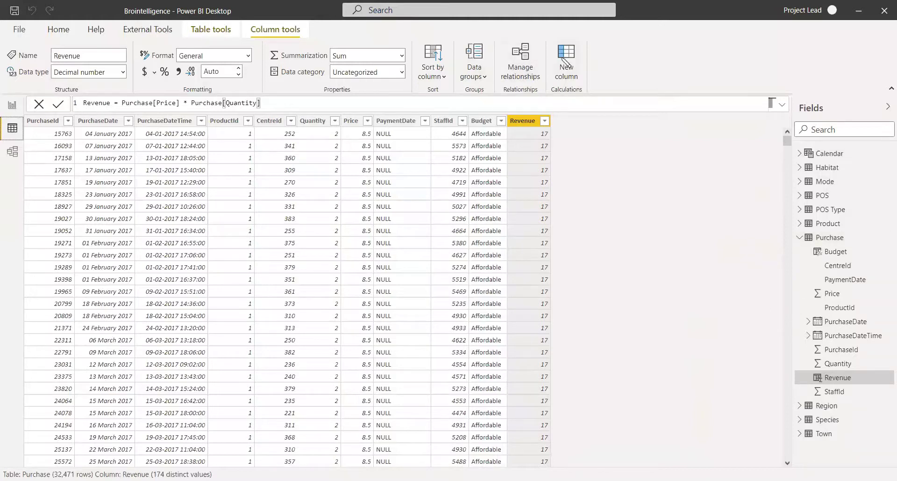
Step: Add the measure Total Revenue = SUM(Purchase[Revenue]) to the Purchase table
{"action": "right_click", "coordinate": [817, 237]}
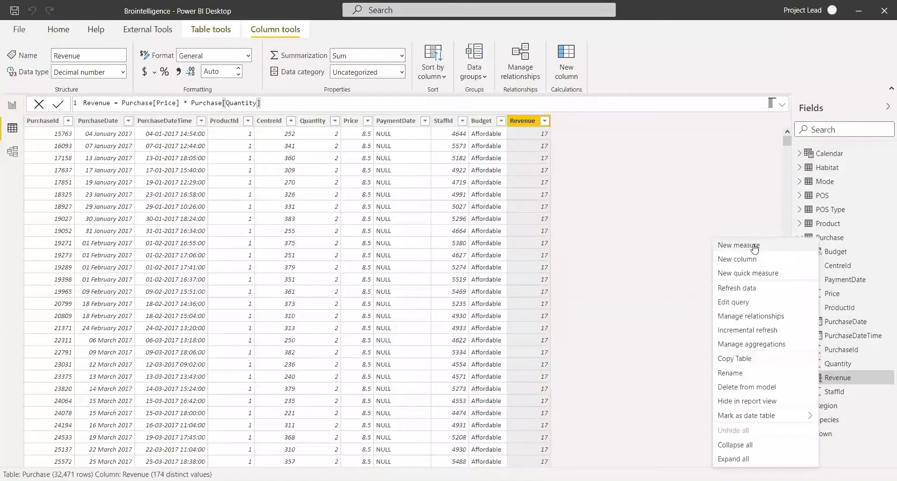
{"action": "left_click", "coordinate": [718, 230]}
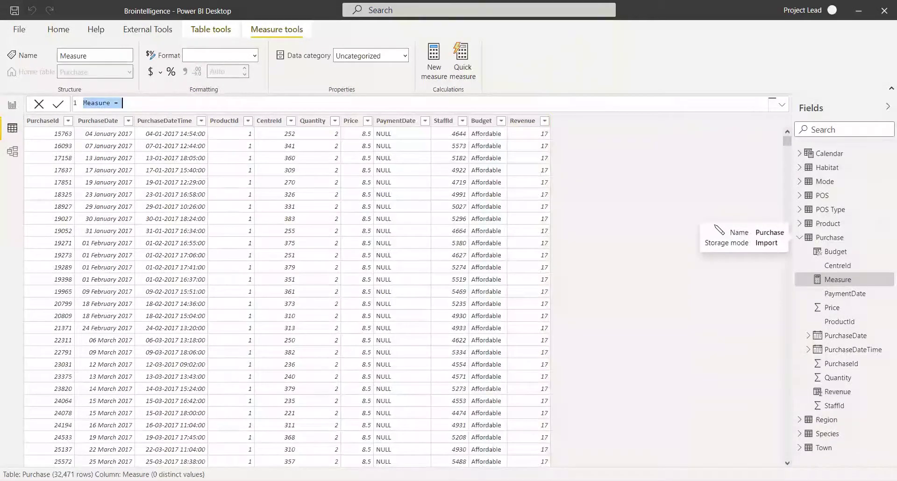
{"action": "type", "text": "Tot"}
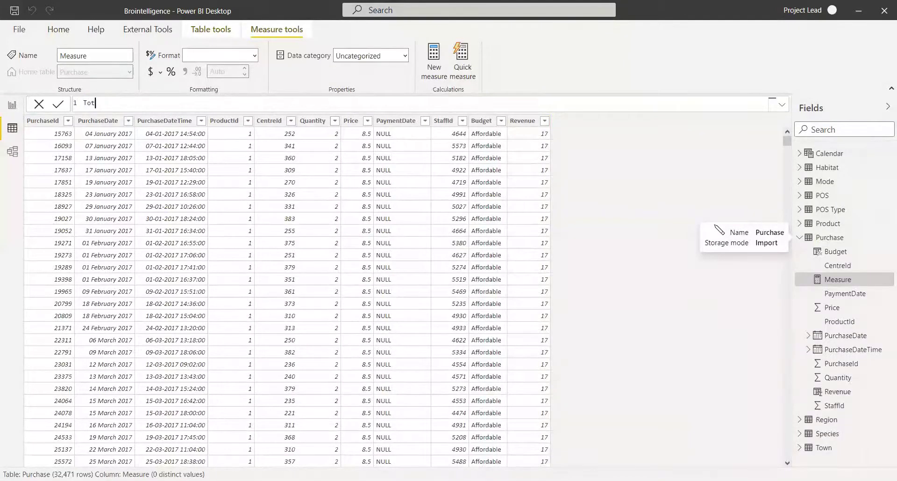
{"action": "type", "text": "al Revenue = sum"}
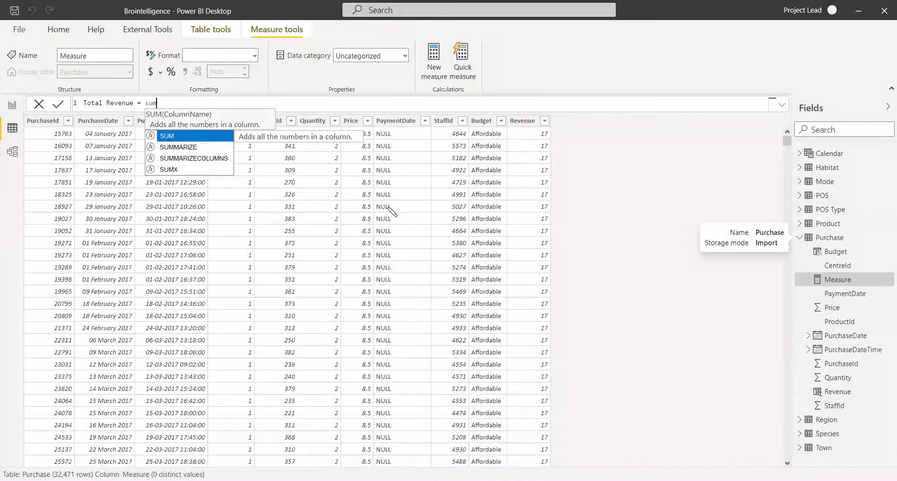
{"action": "key", "text": "Tab"}
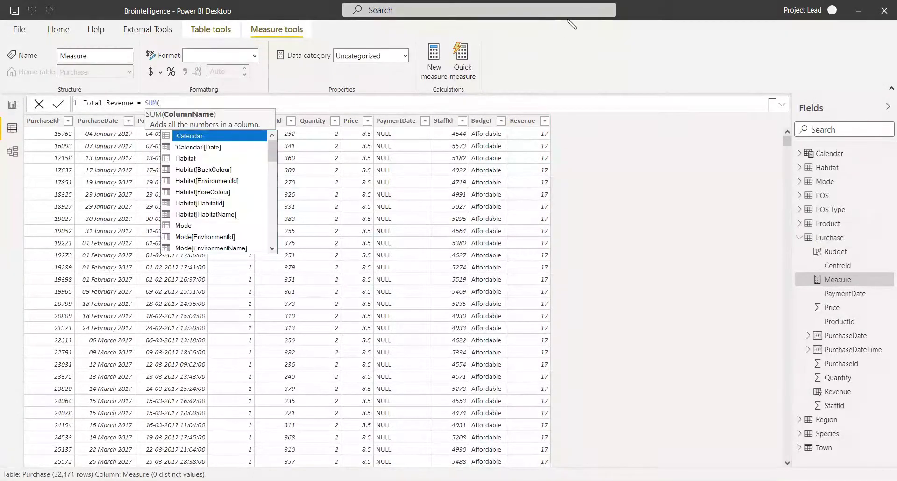
{"action": "type", "text": "Reven"}
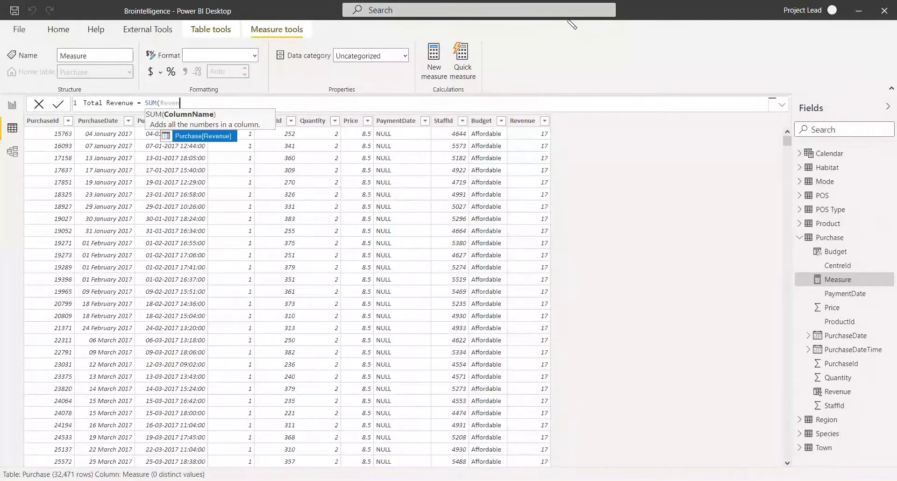
{"action": "left_click", "coordinate": [196, 139]}
{"action": "type", "text": ")"}
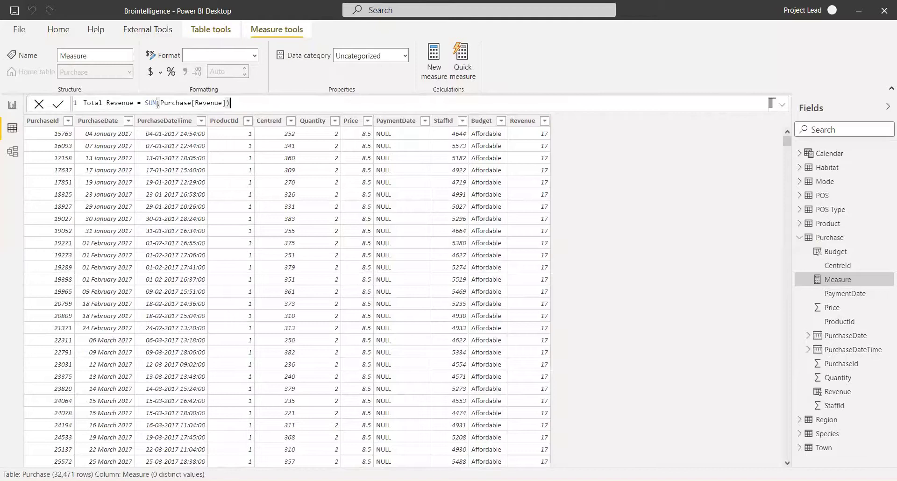
{"action": "mouse_move", "coordinate": [157, 103]}
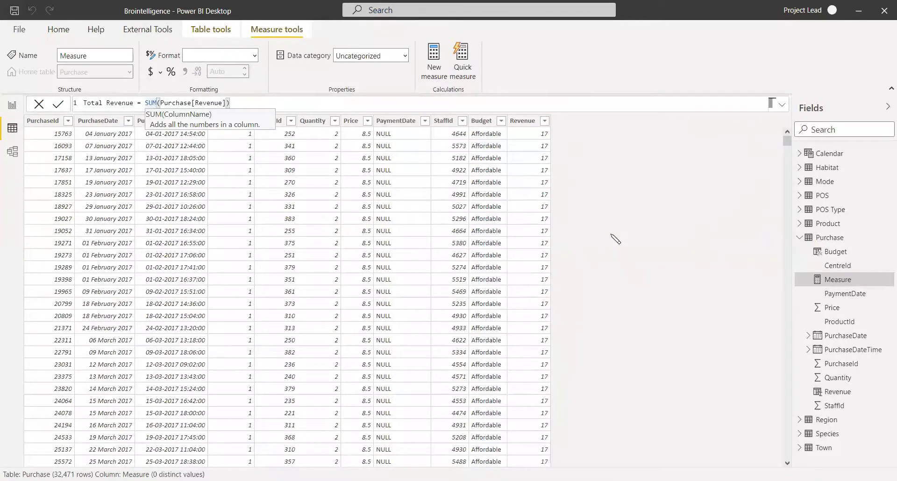
{"action": "left_click", "coordinate": [254, 100]}
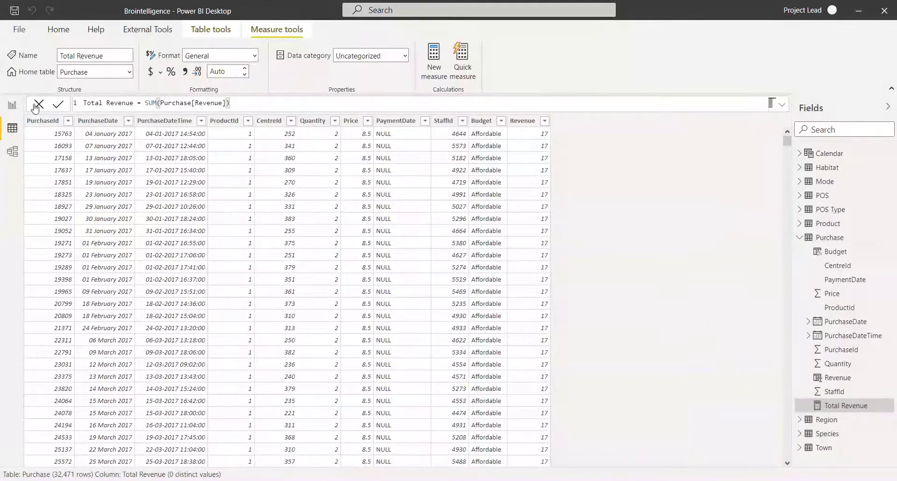
Step: Add a second report card displaying the Total Revenue measure (528.56K)
{"action": "left_click", "coordinate": [12, 108]}
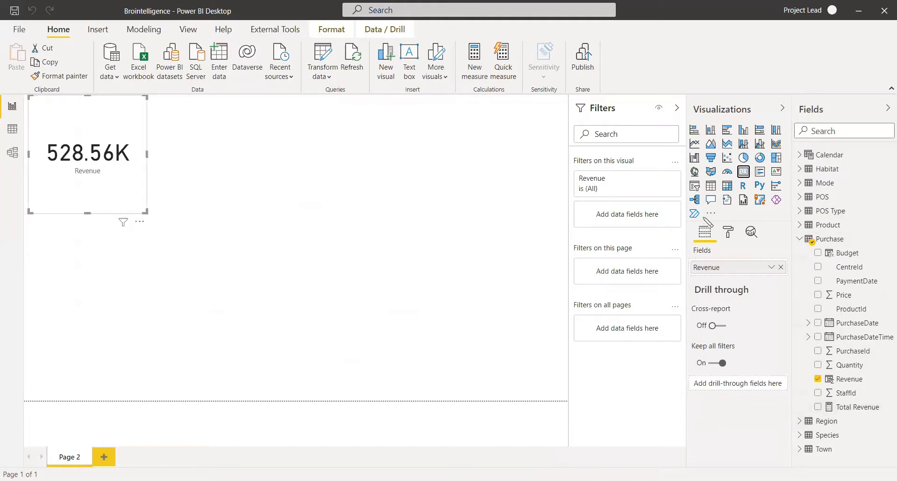
{"action": "left_click", "coordinate": [365, 181]}
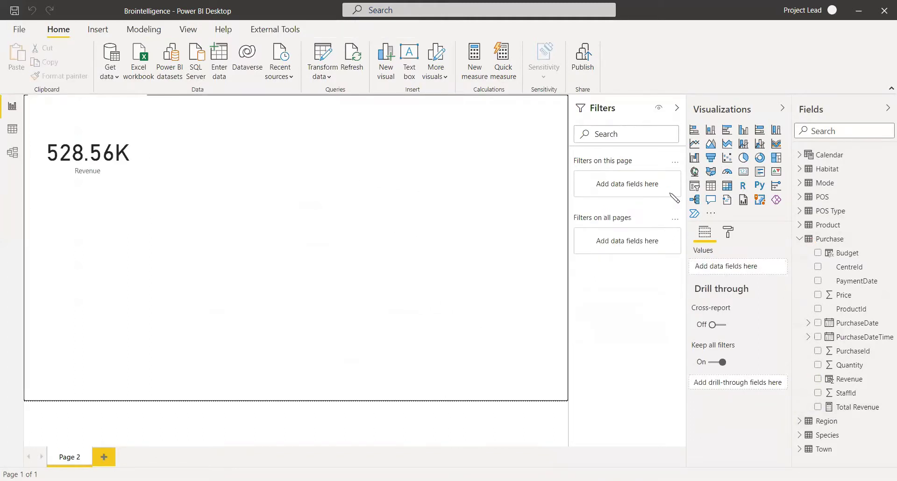
{"action": "left_click", "coordinate": [744, 171]}
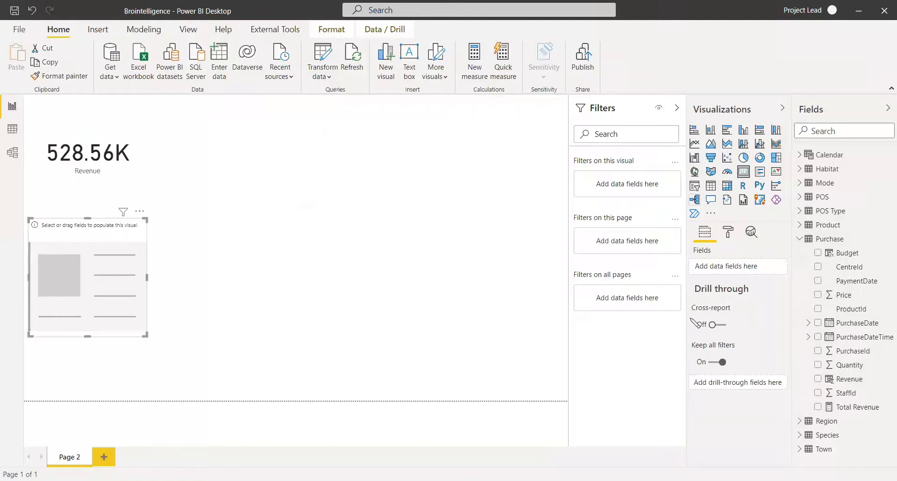
{"action": "left_click", "coordinate": [817, 407]}
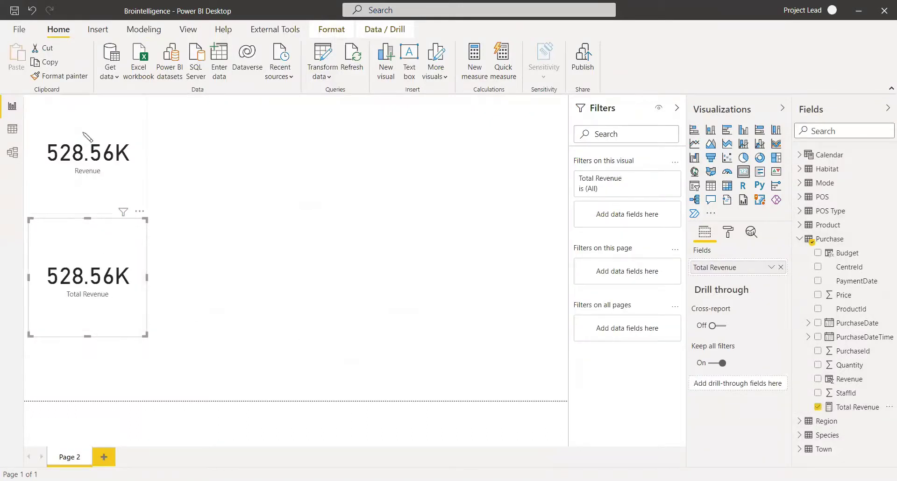
{"action": "left_click", "coordinate": [278, 279]}
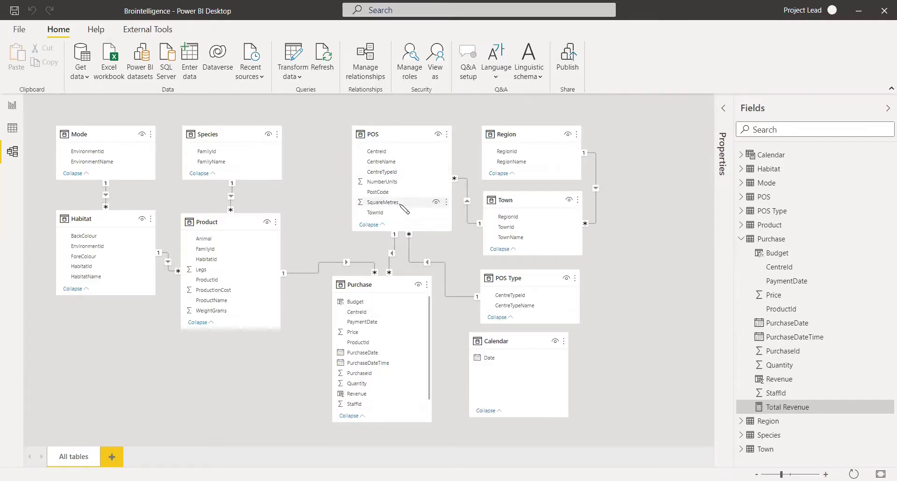
{"action": "left_click", "coordinate": [393, 264]}
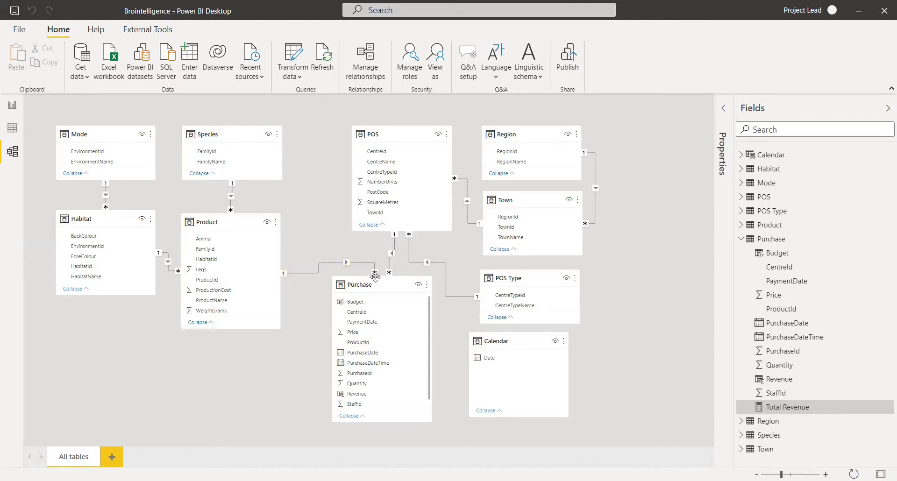
Step: Open the Product–Purchase relationship properties, leaving cross filter direction at Single
{"action": "right_click", "coordinate": [318, 275]}
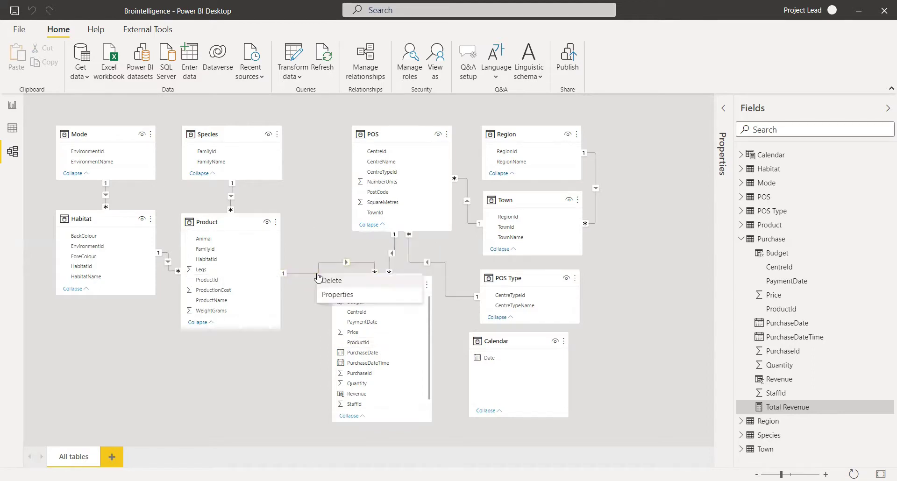
{"action": "left_click", "coordinate": [333, 294]}
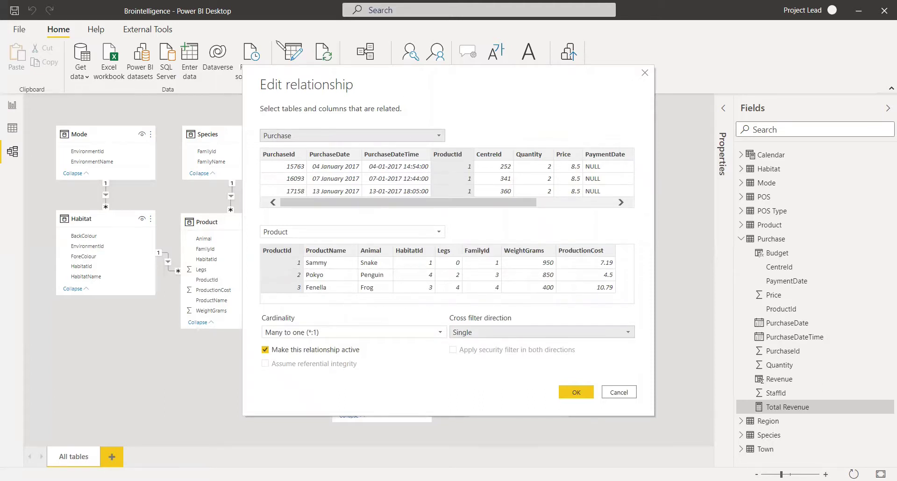
{"action": "left_click", "coordinate": [537, 336]}
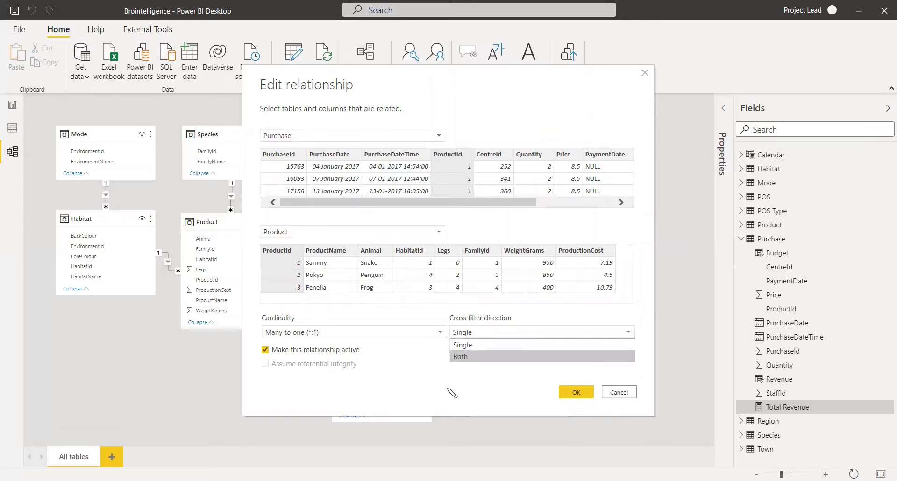
{"action": "left_click", "coordinate": [617, 393]}
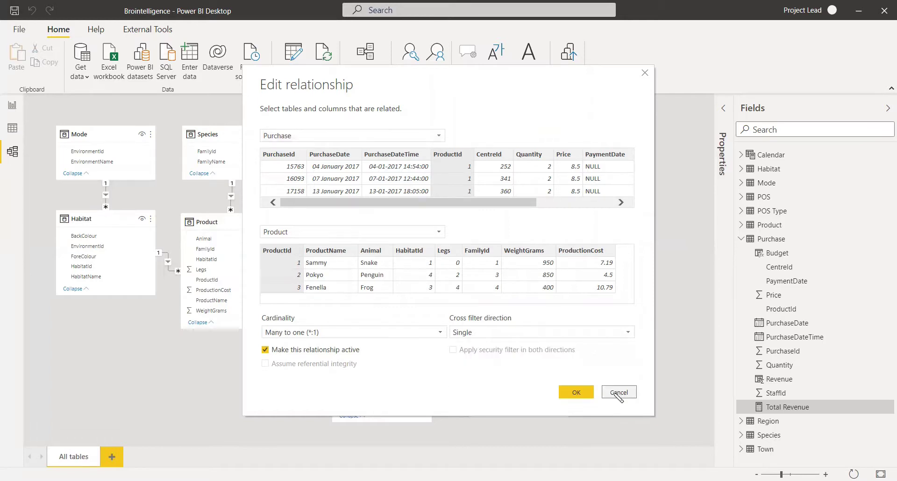
Step: Close the relationship settings unchanged, select the Region table, and switch to Data view
{"action": "left_click", "coordinate": [617, 393]}
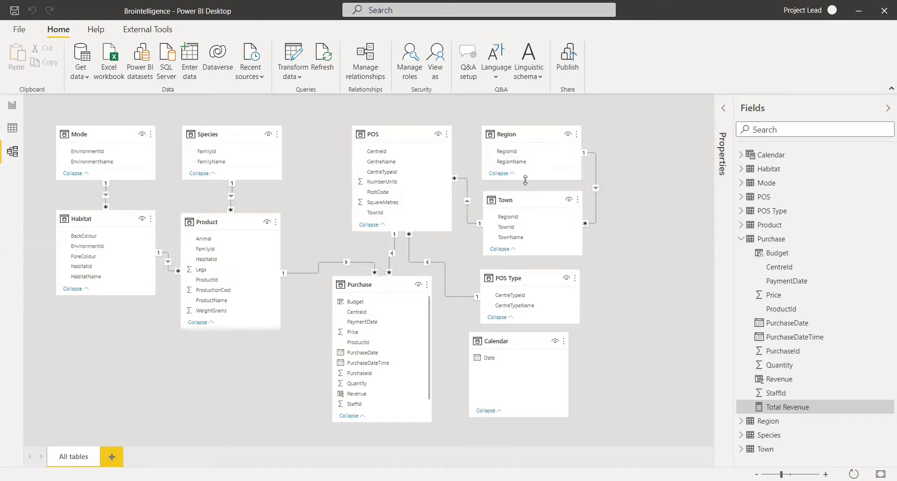
{"action": "left_click_drag", "start_coordinate": [525, 180], "coordinate": [525, 187]}
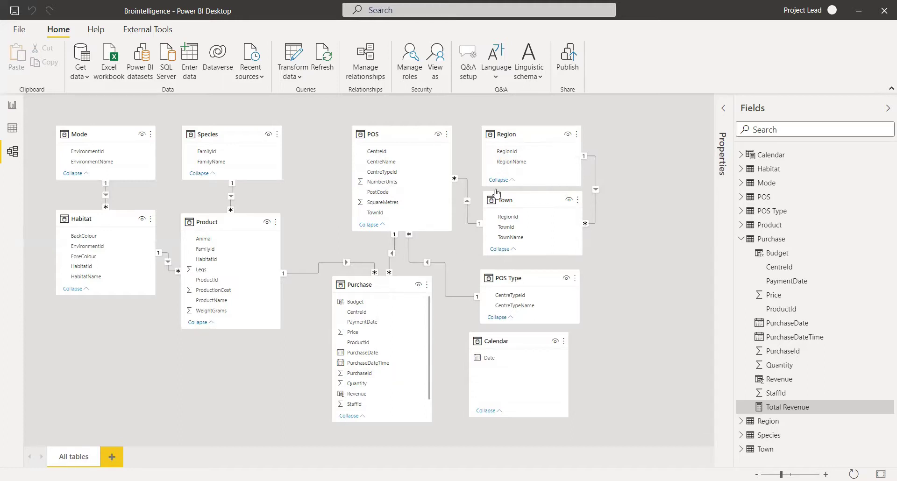
{"action": "scroll", "coordinate": [410, 348], "scroll_direction": "down", "scroll_amount": 1}
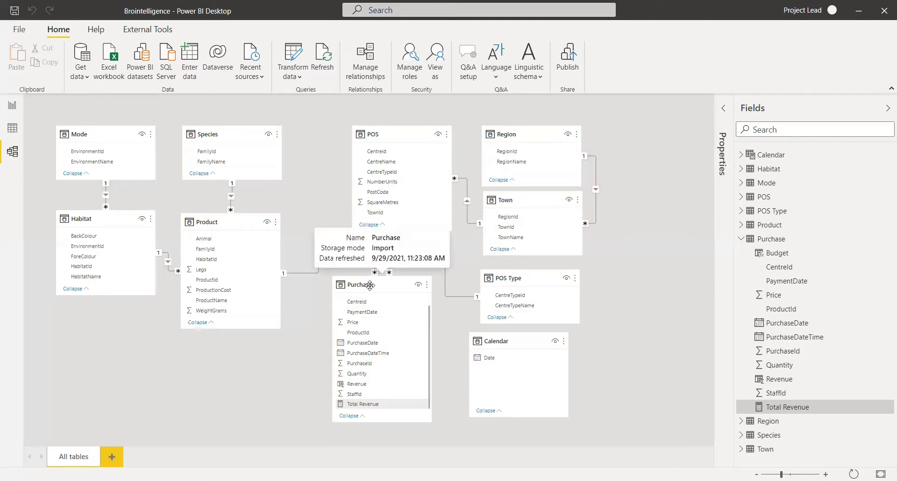
{"action": "left_click", "coordinate": [771, 422]}
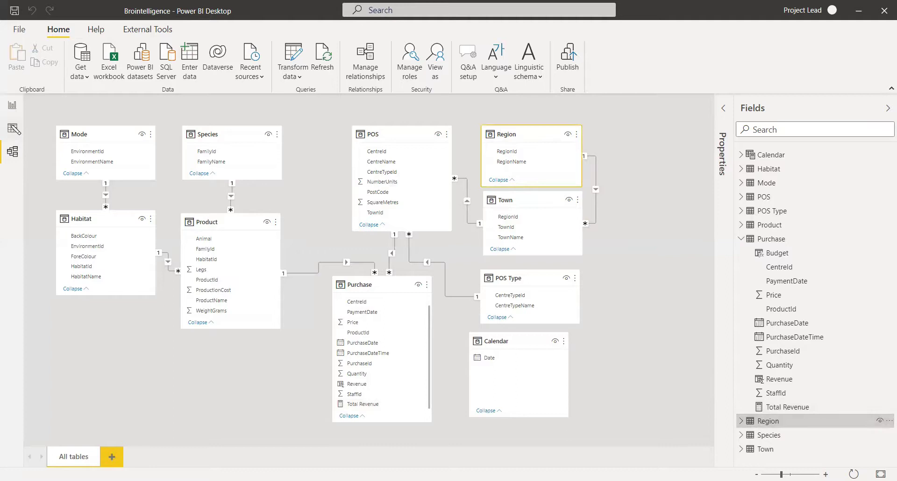
{"action": "left_click", "coordinate": [12, 127]}
Step: Start a new Region column reading Price Related = SUMX(RELATEDTABLE(
{"action": "left_click", "coordinate": [834, 422]}
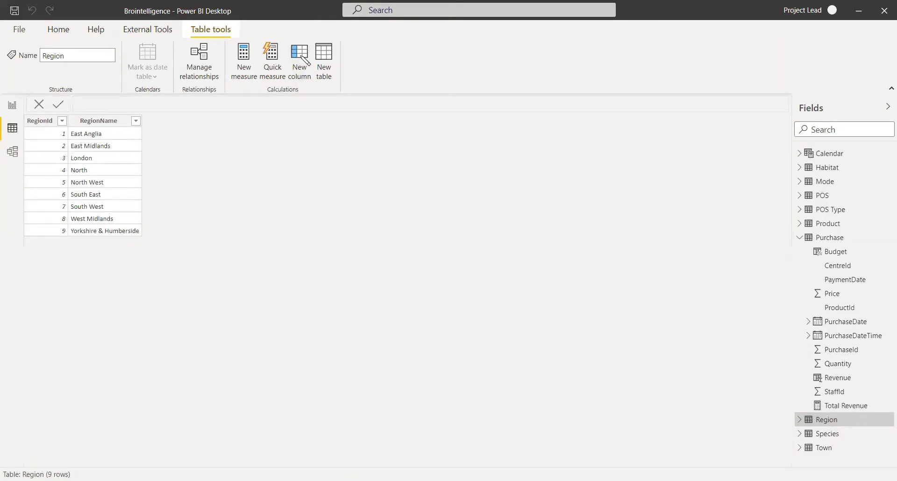
{"action": "left_click", "coordinate": [301, 57]}
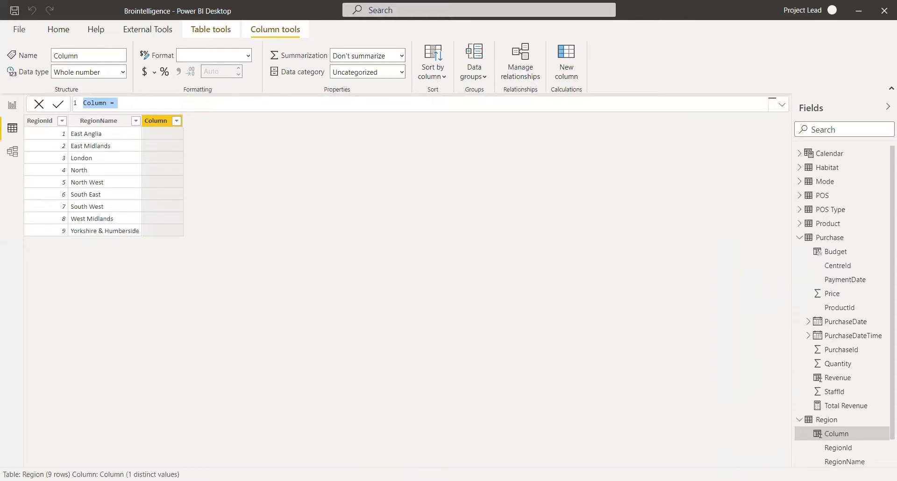
{"action": "type", "text": "Price"}
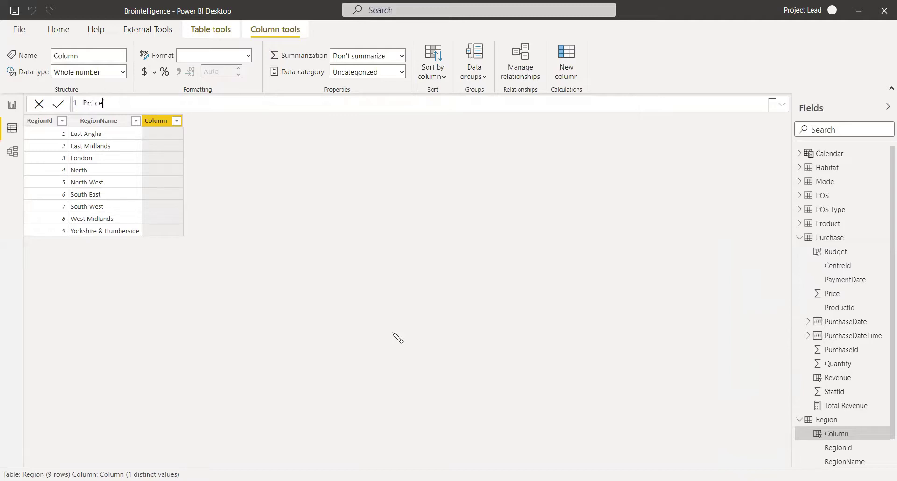
{"action": "type", "text": " Related = s"}
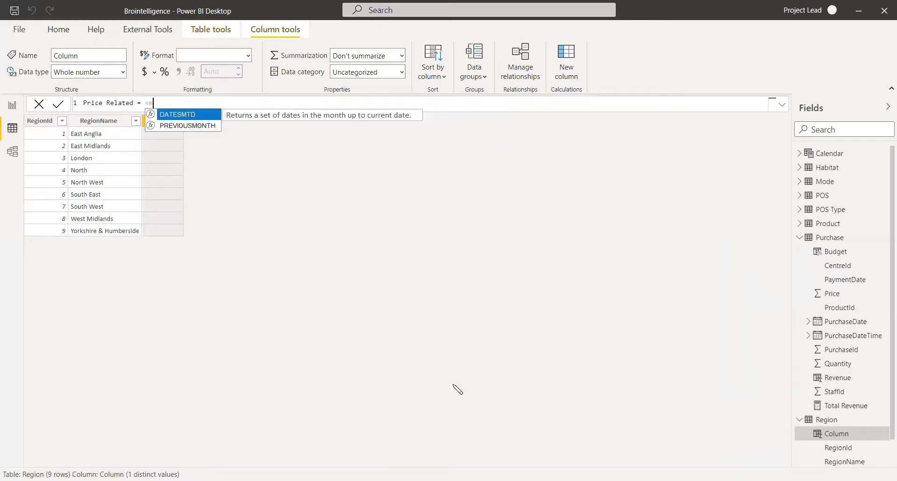
{"action": "type", "text": "umx"}
{"action": "key", "text": "Tab"}
{"action": "type", "text": "rel"}
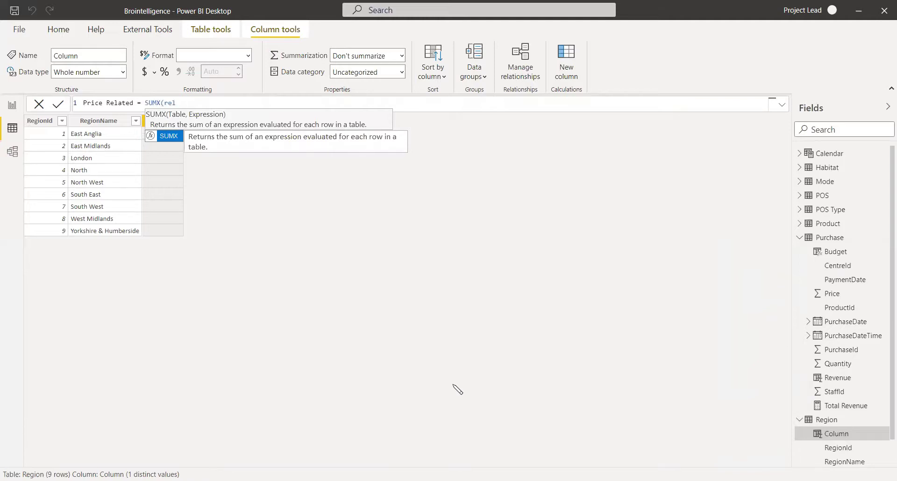
{"action": "key", "text": "BackSpace"}
{"action": "key", "text": "BackSpace"}
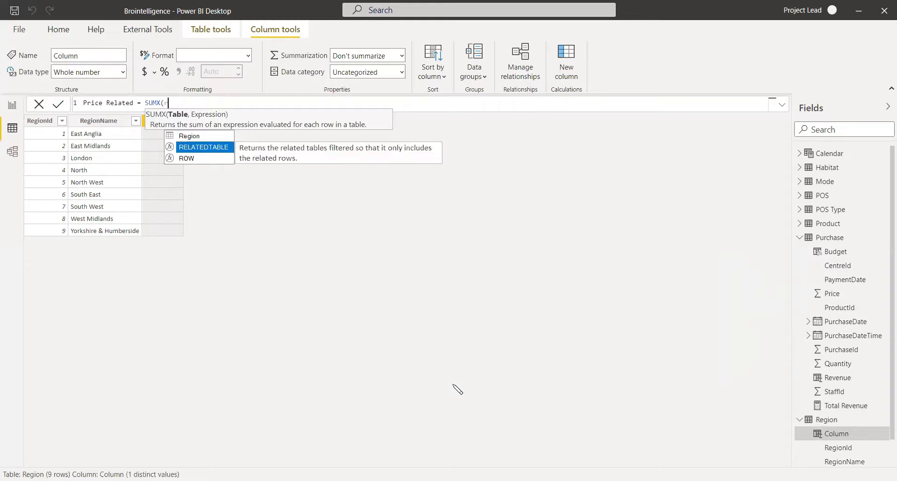
{"action": "key", "text": "Tab"}
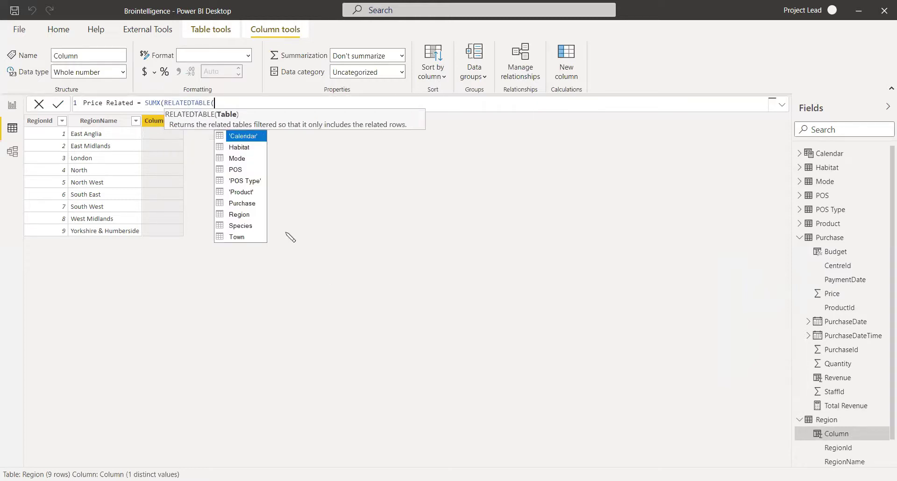
Step: Complete it as SUMX(RELATEDTABLE(Purchase), Purchase[Revenue]) and commit the formula
{"action": "left_click", "coordinate": [247, 203]}
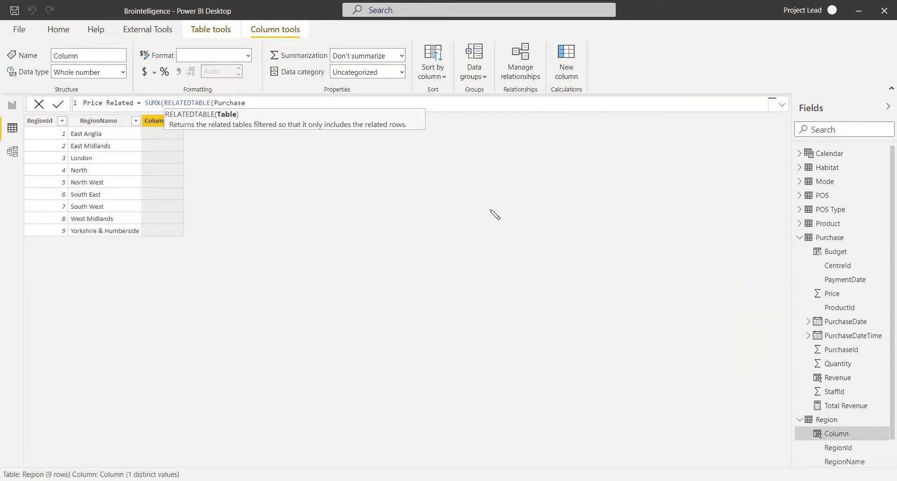
{"action": "type", "text": ","}
{"action": "key", "text": "BackSpace"}
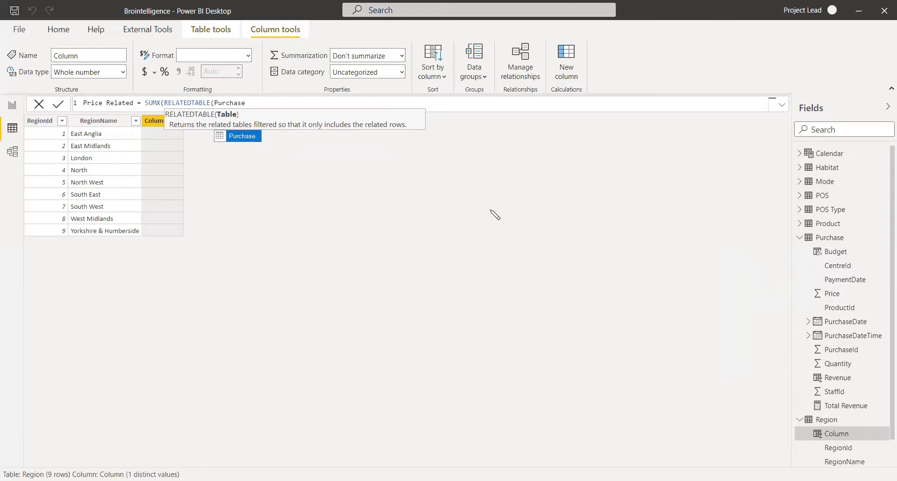
{"action": "type", "text": "), "}
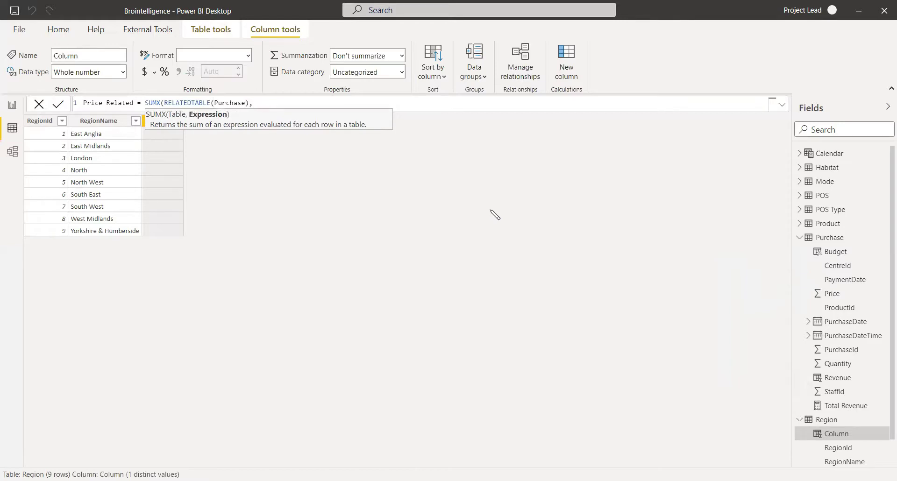
{"action": "type", "text": "rev"}
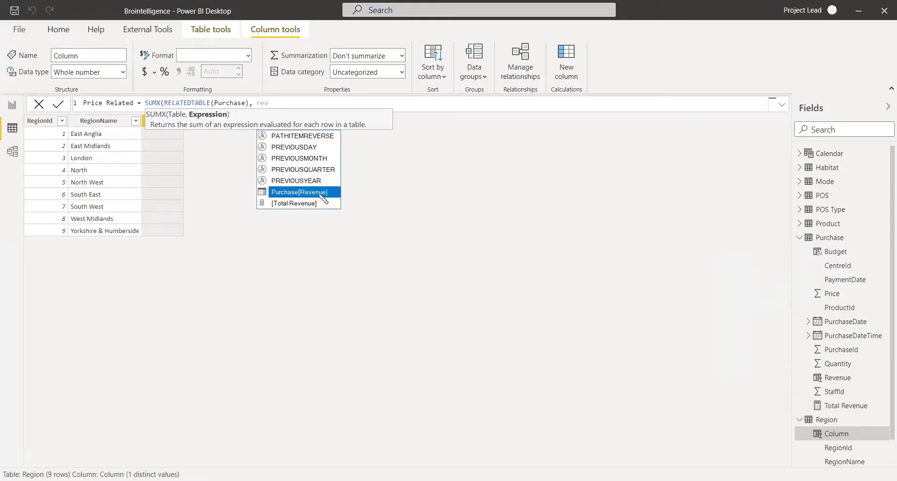
{"action": "left_click", "coordinate": [321, 195]}
{"action": "type", "text": ")"}
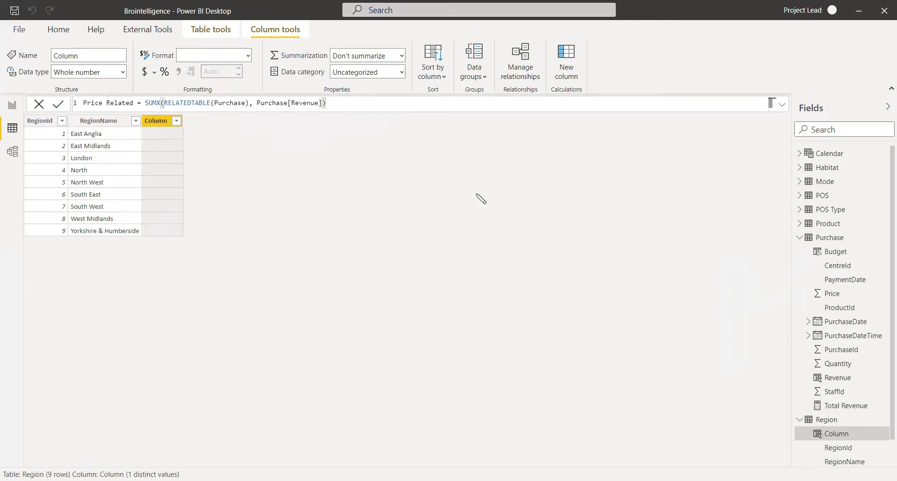
{"action": "key", "text": "Return"}
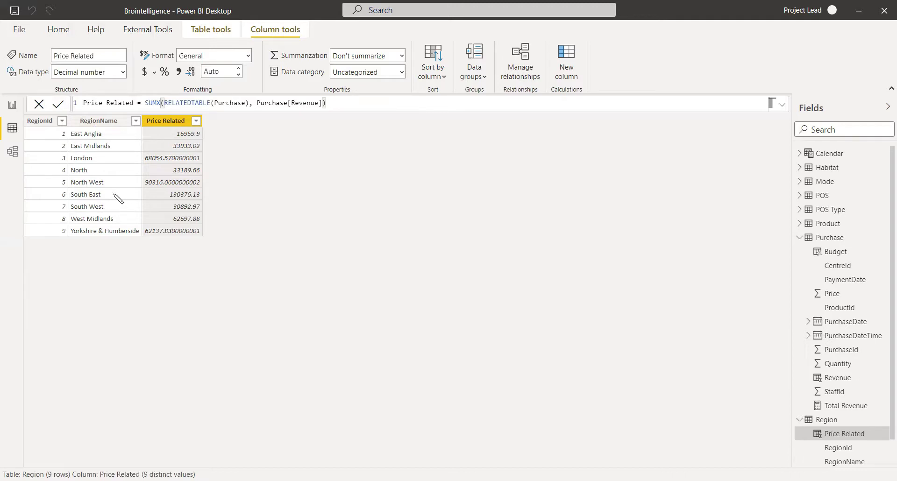
Step: Lengthen the Product table card in the model diagram, select POS, and return to Data view
{"action": "left_click", "coordinate": [13, 157]}
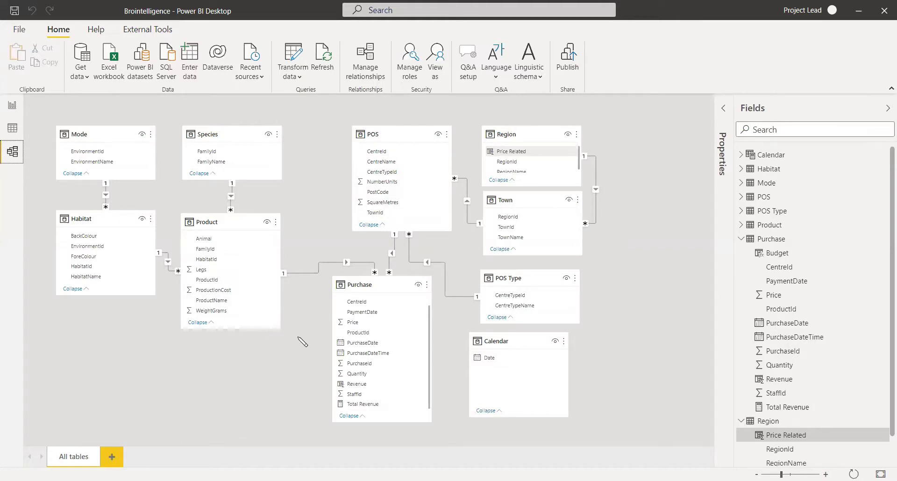
{"action": "left_click_drag", "start_coordinate": [271, 329], "coordinate": [271, 352]}
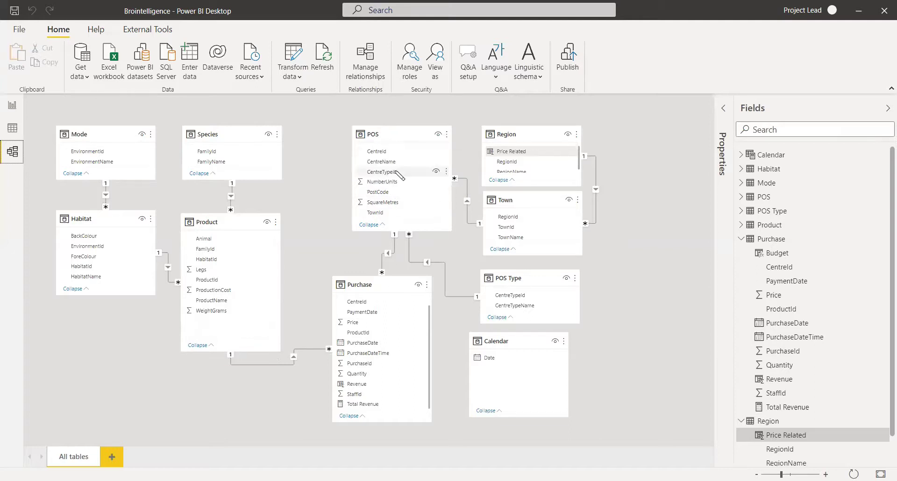
{"action": "left_click", "coordinate": [392, 137]}
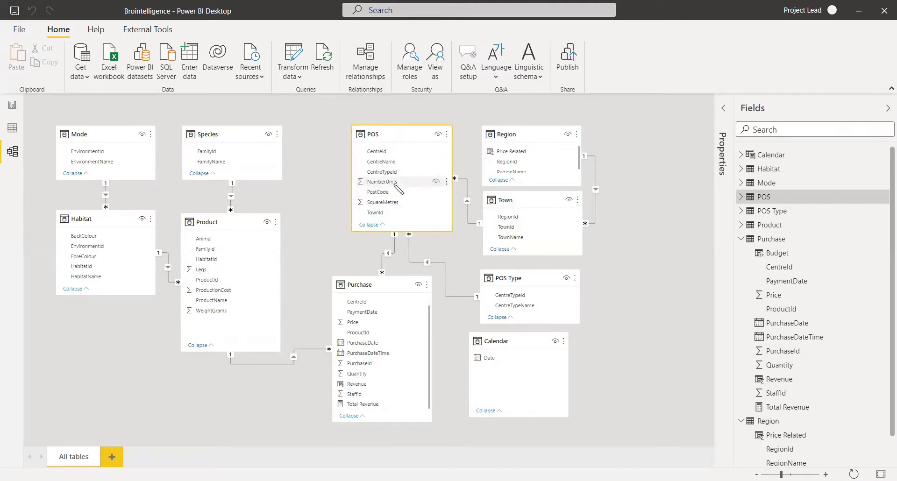
{"action": "left_click", "coordinate": [12, 131]}
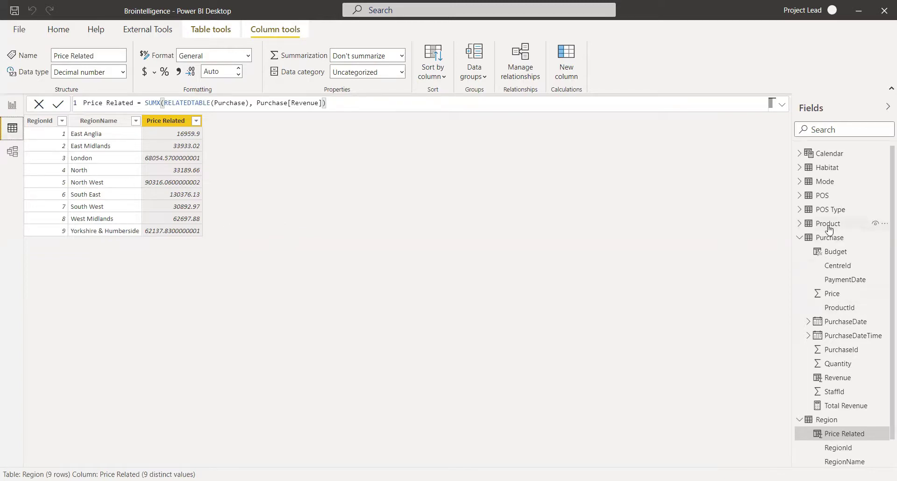
Step: Show the POS table's data
{"action": "left_click", "coordinate": [824, 201]}
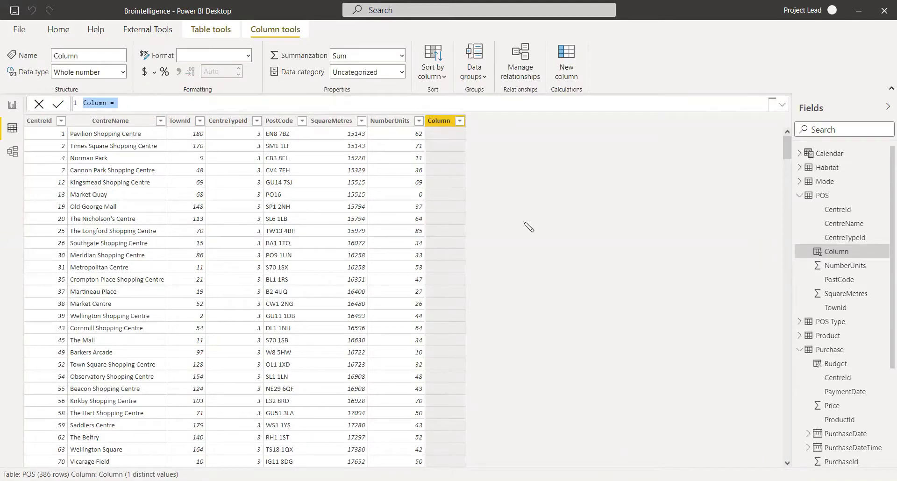
Step: Name the column ProductCountRelated and begin its formula with COUNTX
{"action": "type", "text": "Procu"}
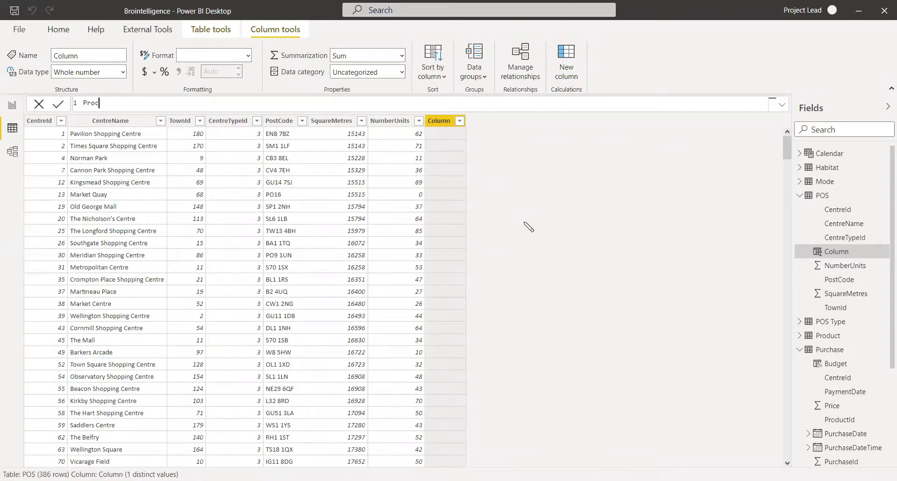
{"action": "key", "text": "BackSpace"}
{"action": "key", "text": "BackSpace"}
{"action": "key", "text": "BackSpace"}
{"action": "type", "text": "oductCount"}
{"action": "type", "text": "Related = cou"}
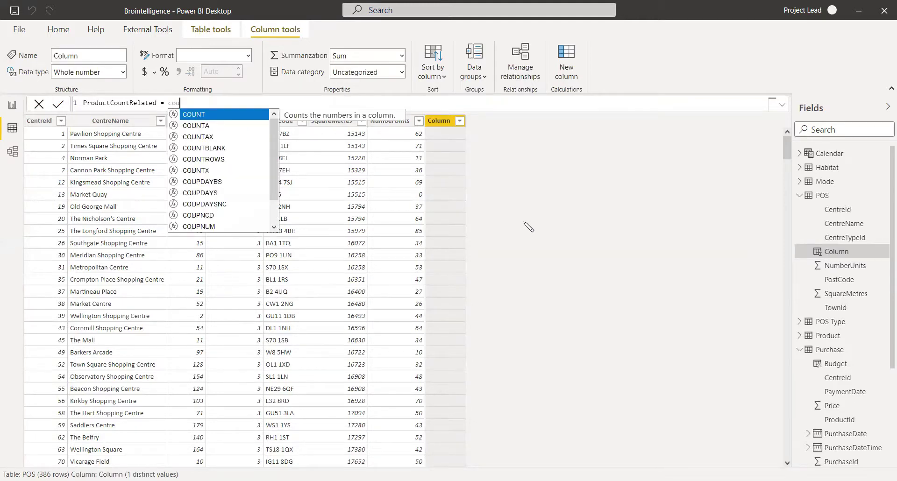
{"action": "key", "text": "Down"}
{"action": "key", "text": "Down"}
{"action": "key", "text": "Down"}
{"action": "key", "text": "Down"}
{"action": "key", "text": "Down"}
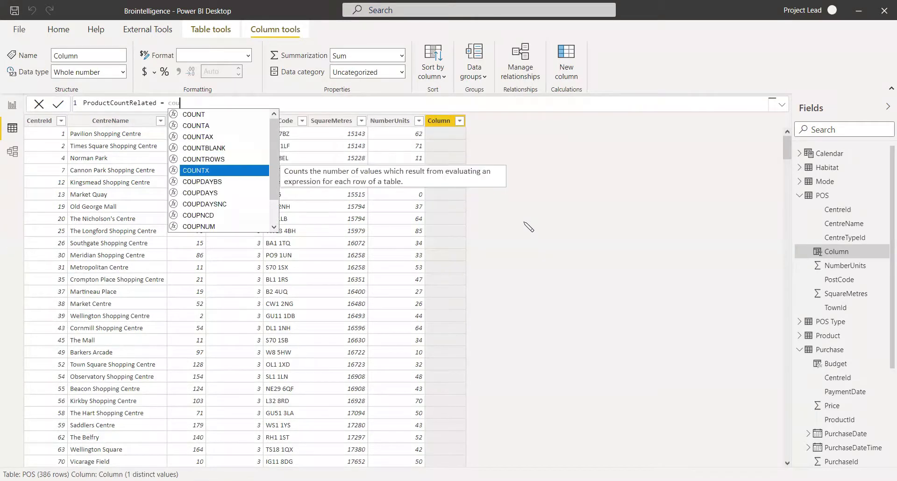
{"action": "key", "text": "Tab"}
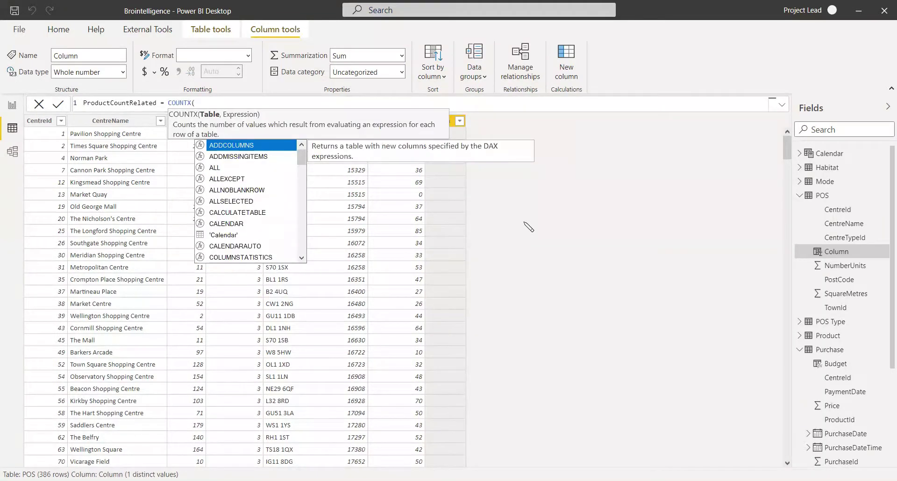
Step: Finish it as COUNTX(RELATEDTABLE('Product'), 'Product'[ProductId]) and commit the formula
{"action": "type", "text": "relatedt"}
{"action": "key", "text": "Tab"}
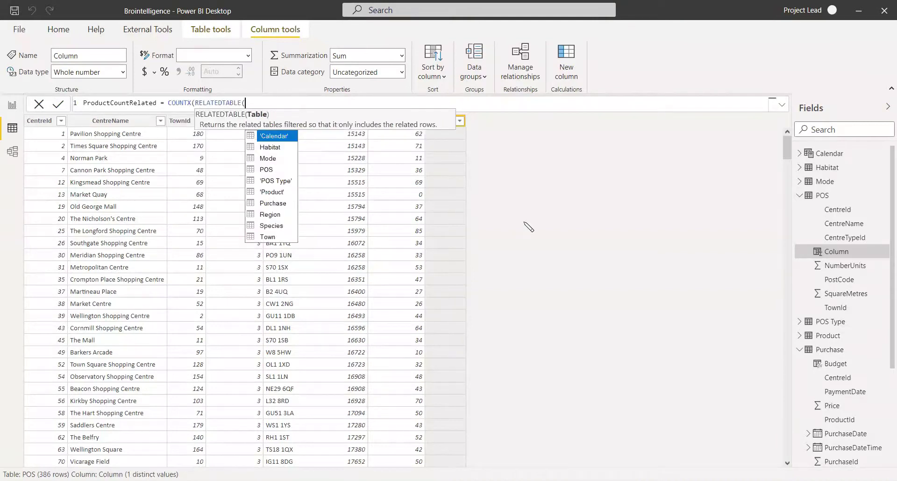
{"action": "left_click", "coordinate": [275, 192]}
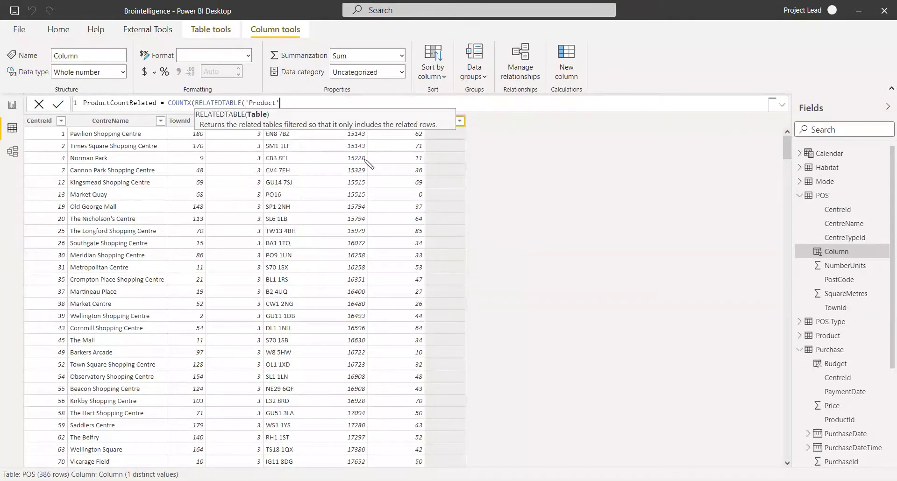
{"action": "type", "text": "), "}
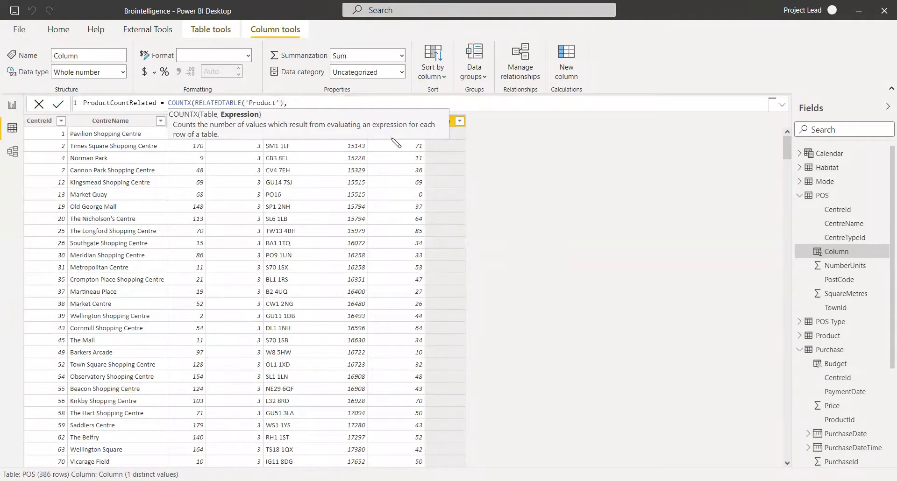
{"action": "type", "text": "prod"}
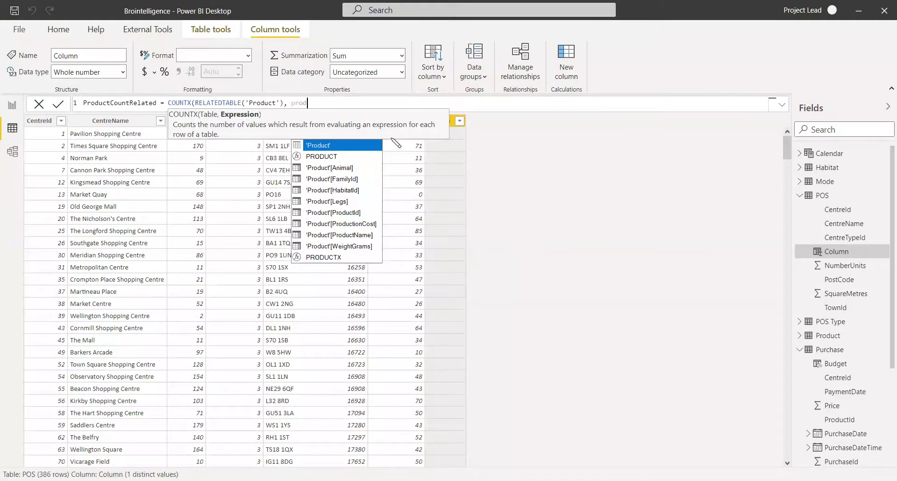
{"action": "key", "text": "Down"}
{"action": "key", "text": "Down"}
{"action": "key", "text": "Down"}
{"action": "key", "text": "Down"}
{"action": "key", "text": "Down"}
{"action": "key", "text": "Down"}
{"action": "key", "text": "Tab"}
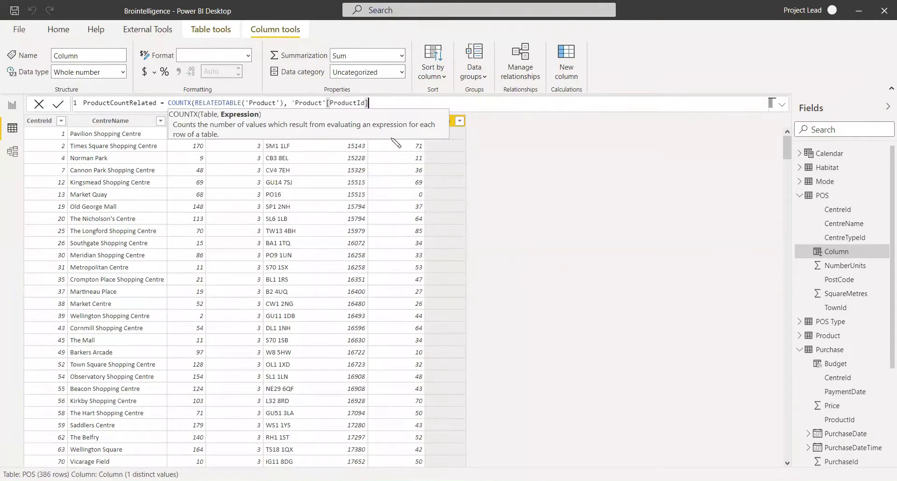
{"action": "type", "text": ")"}
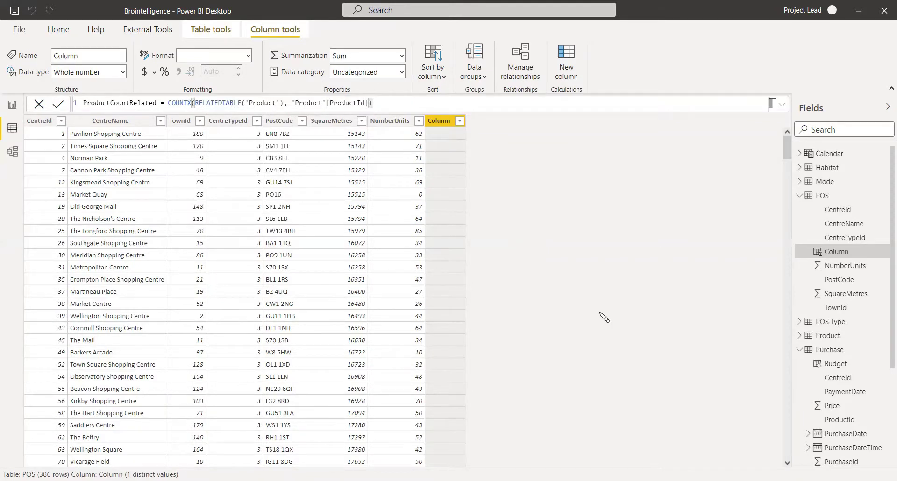
{"action": "key", "text": "Return"}
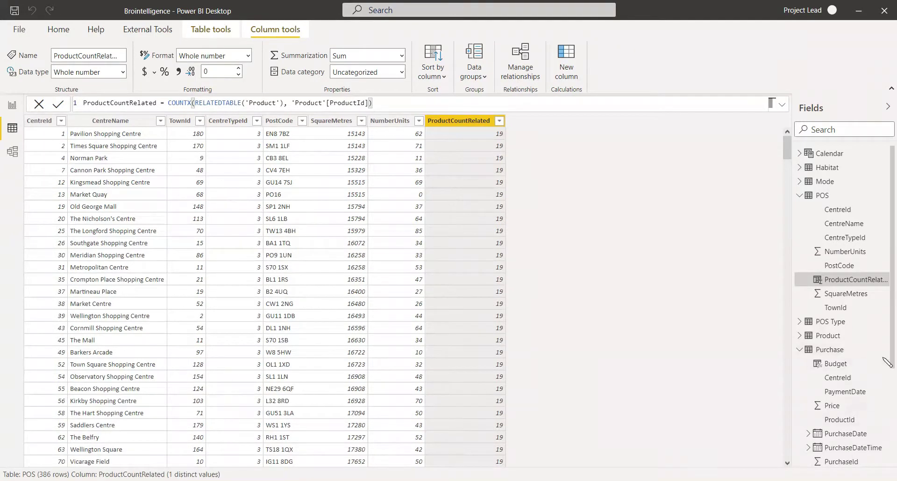
{"action": "scroll", "coordinate": [829, 392], "scroll_direction": "down", "scroll_amount": 5}
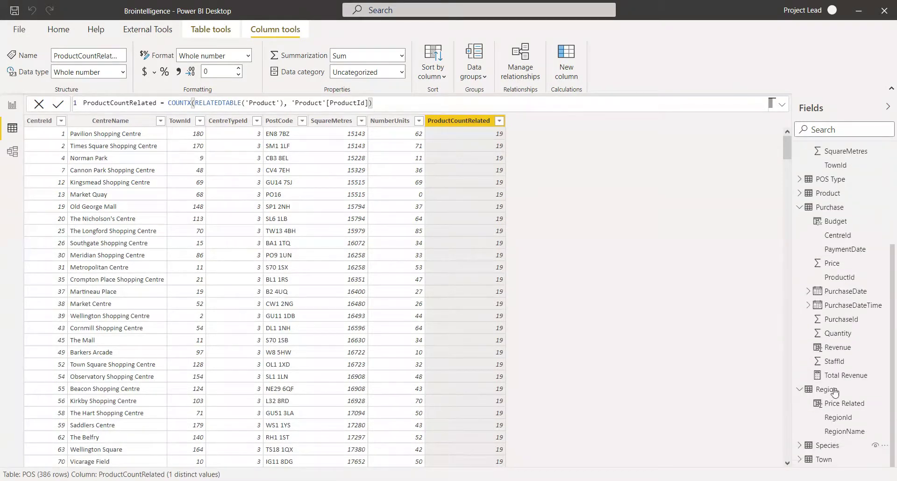
{"action": "left_click", "coordinate": [827, 389]}
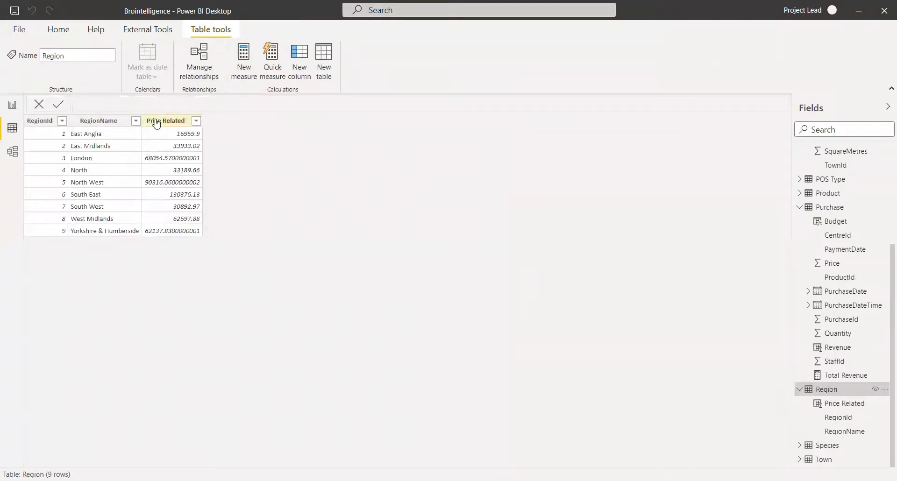
{"action": "left_click", "coordinate": [156, 121]}
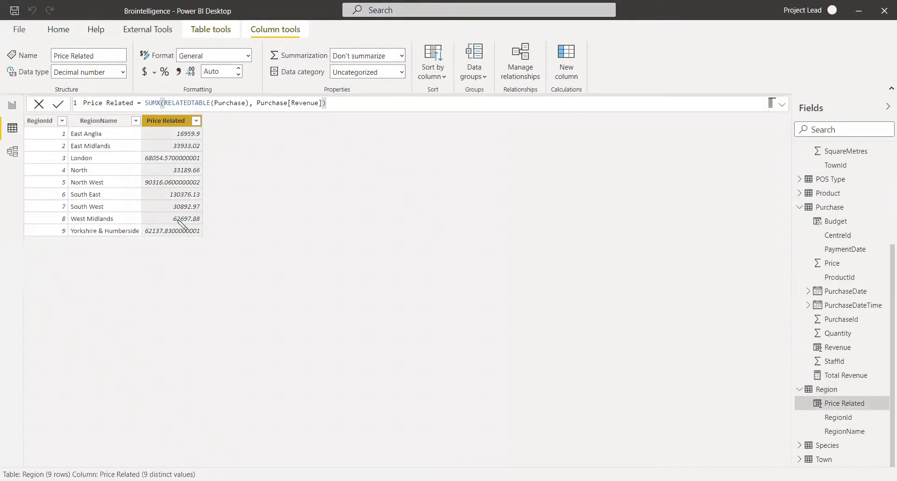
{"action": "left_click", "coordinate": [12, 151]}
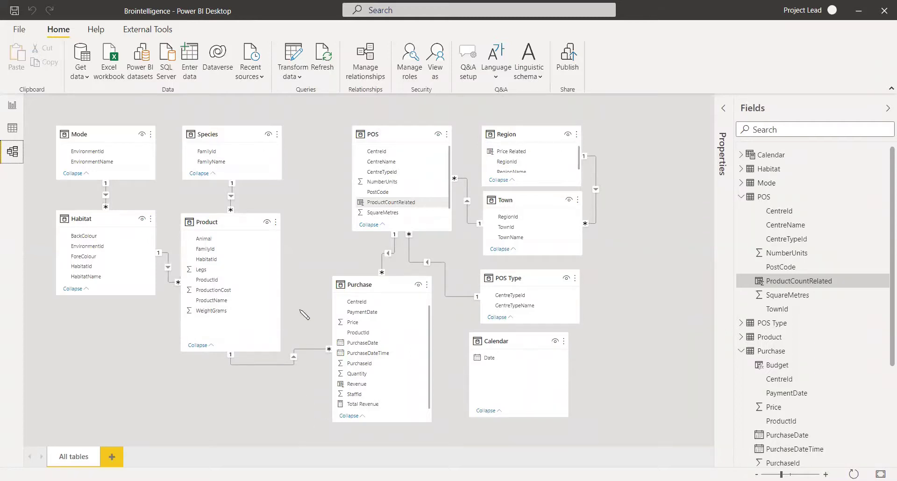
{"action": "left_click", "coordinate": [14, 130]}
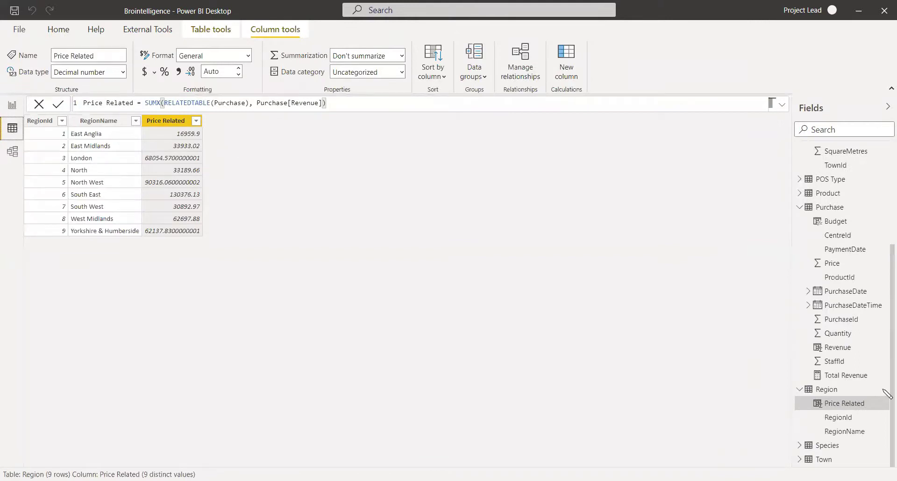
{"action": "scroll", "coordinate": [859, 271], "scroll_direction": "up", "scroll_amount": 3}
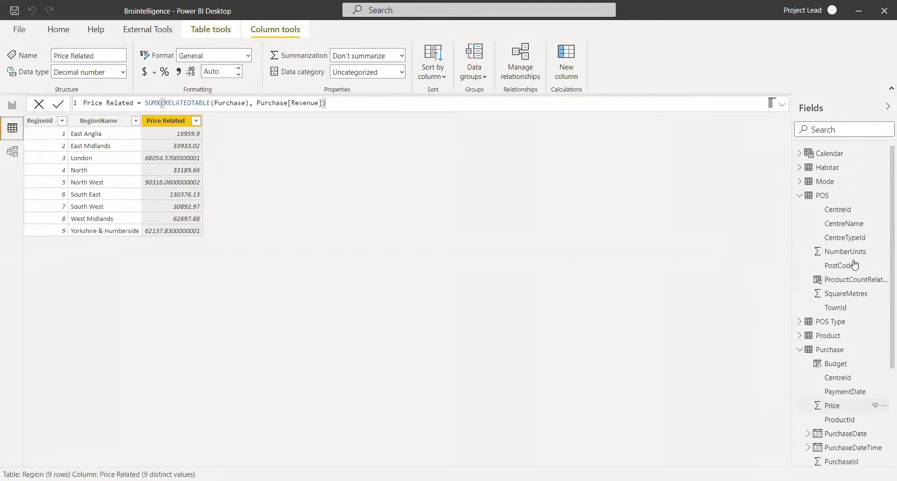
{"action": "left_click", "coordinate": [828, 197]}
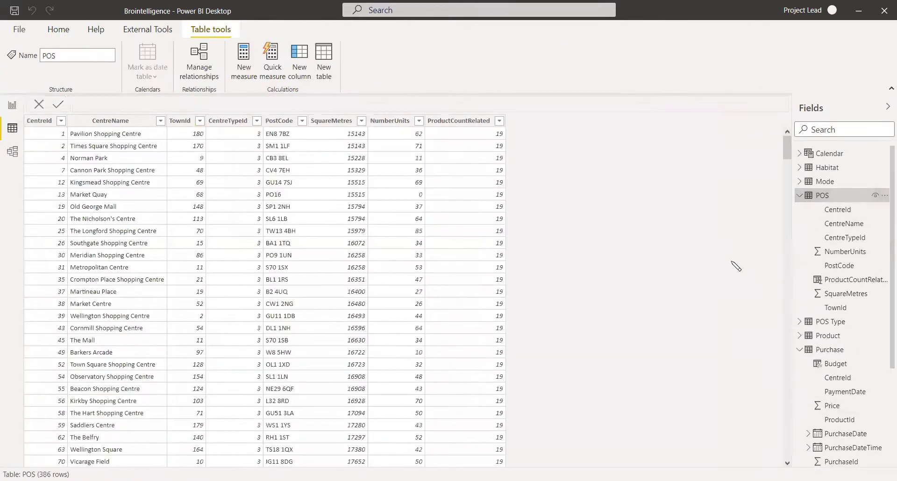
Step: Start a new POS column formula ProductCount = CALCULATE(
{"action": "left_click", "coordinate": [466, 123]}
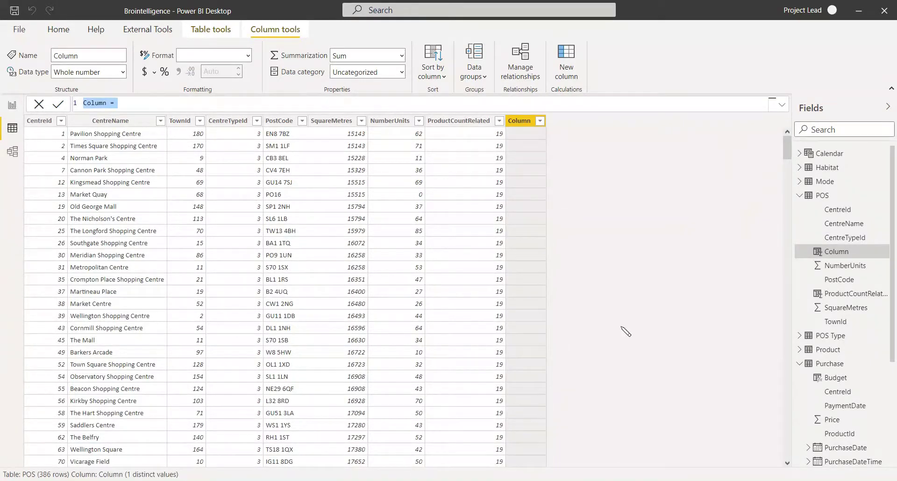
{"action": "type", "text": "P"}
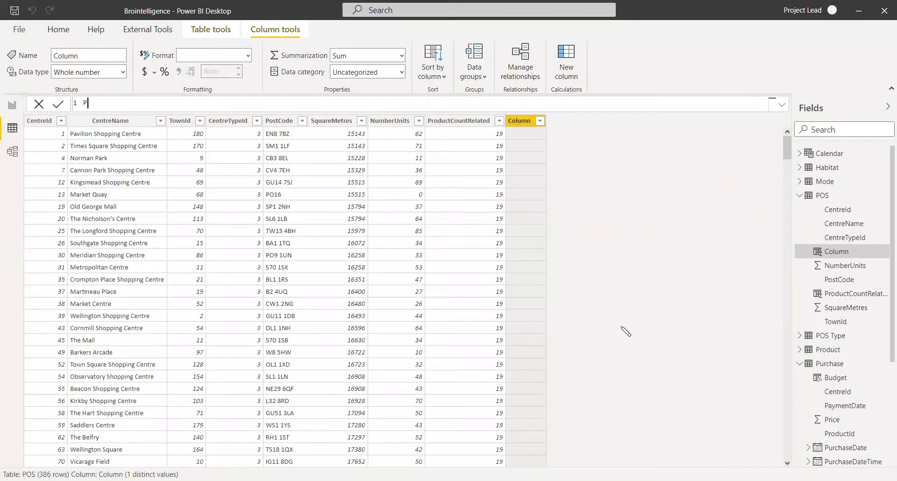
{"action": "type", "text": "roductCount = cal"}
{"action": "key", "text": "Tab"}
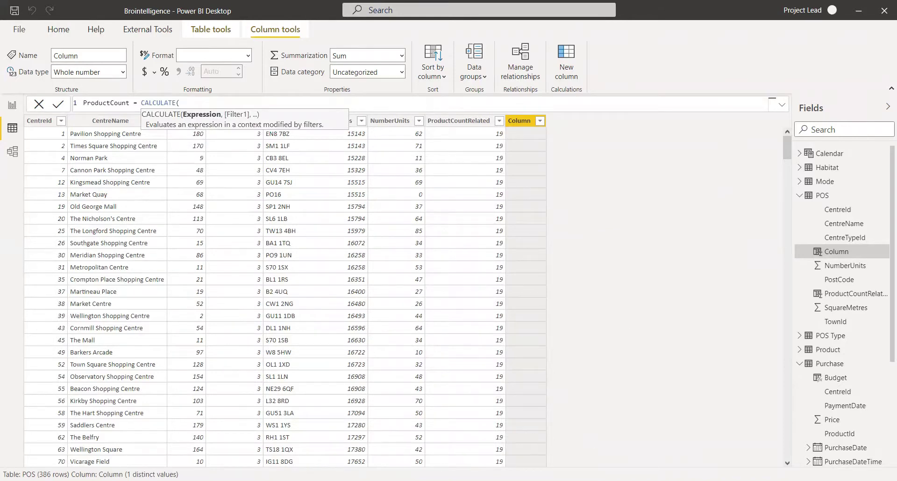
{"action": "key", "text": "Escape"}
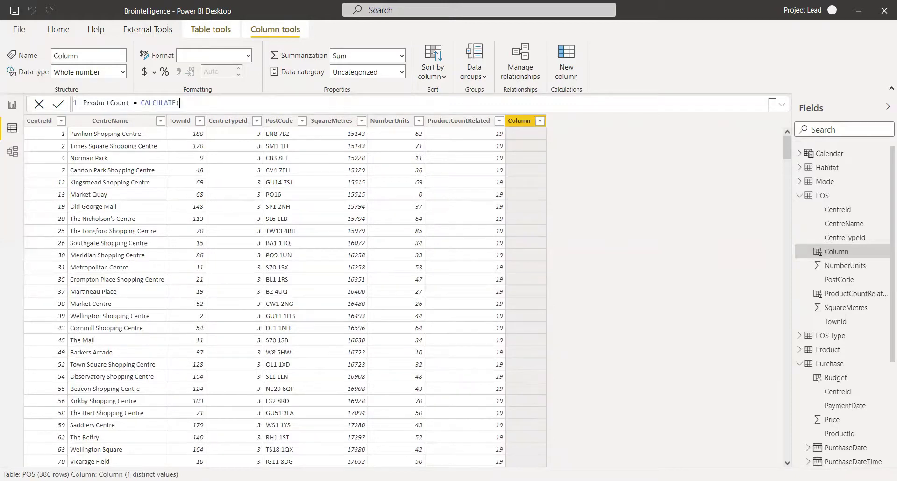
Step: Add COUNT('Product'[ProductId]) as the expression, followed by CROSSFILTER(
{"action": "type", "text": "cou"}
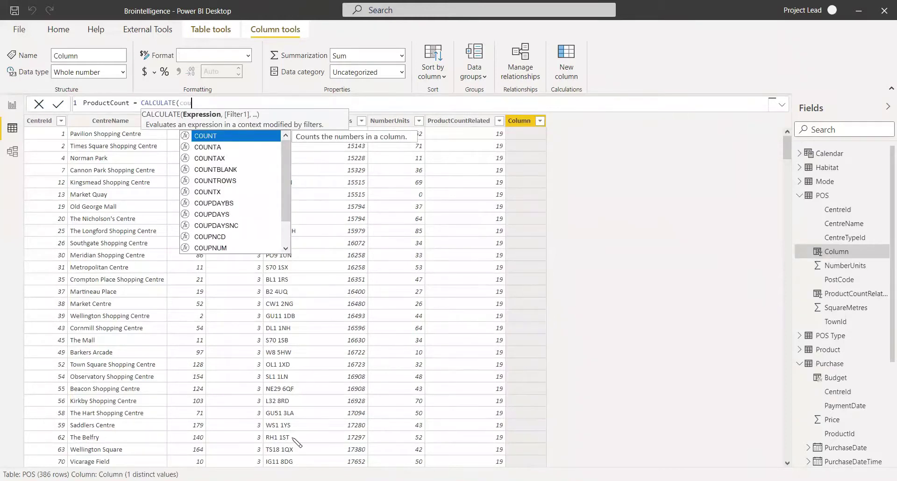
{"action": "key", "text": "Escape"}
{"action": "type", "text": "n"}
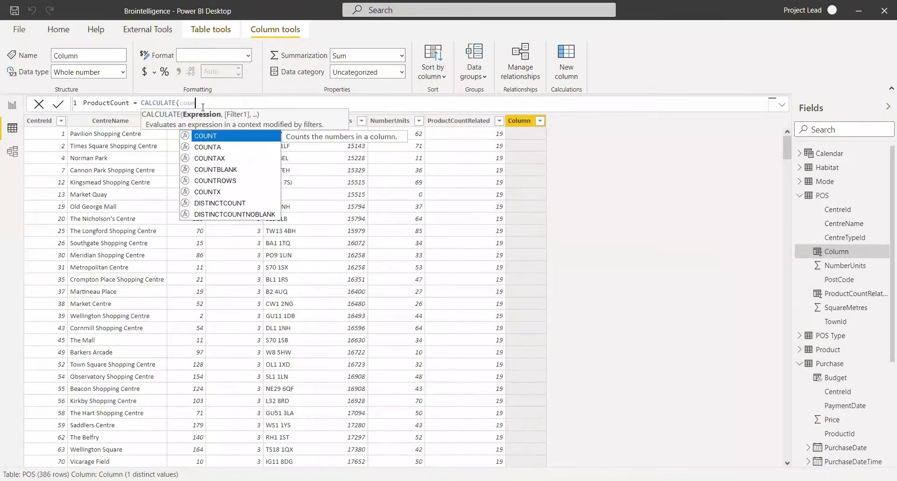
{"action": "left_click", "coordinate": [229, 136]}
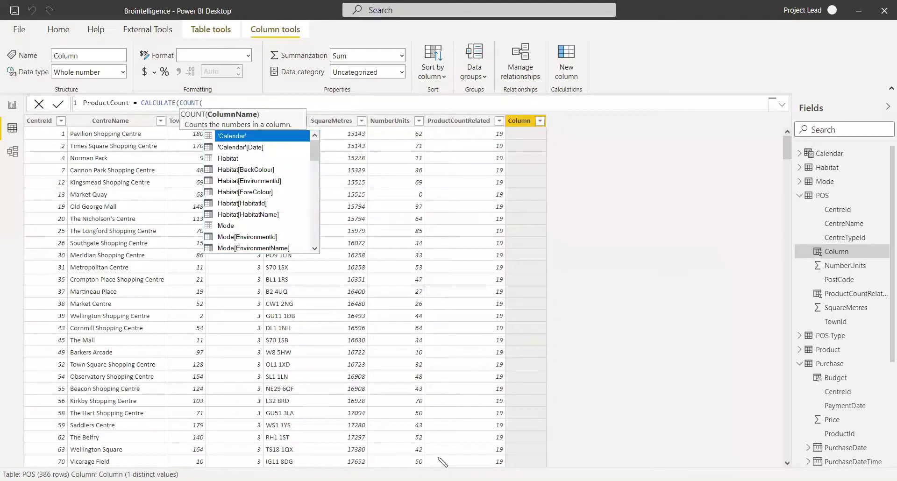
{"action": "key", "text": "Escape"}
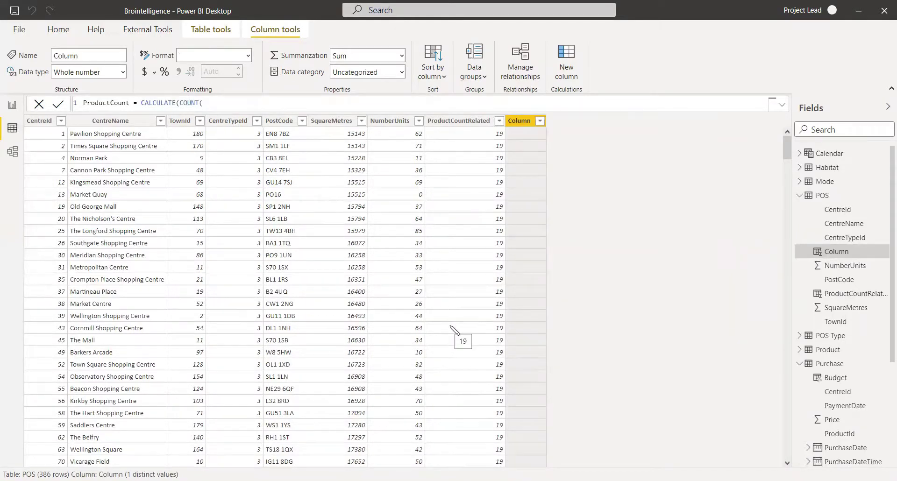
{"action": "type", "text": "produ"}
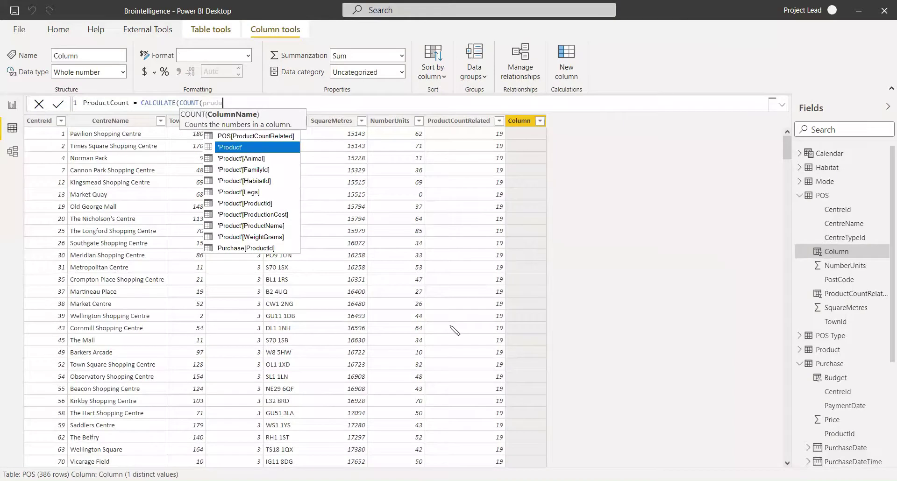
{"action": "key", "text": "Down"}
{"action": "key", "text": "Down"}
{"action": "key", "text": "Down"}
{"action": "key", "text": "Down"}
{"action": "key", "text": "Down"}
{"action": "key", "text": "Tab"}
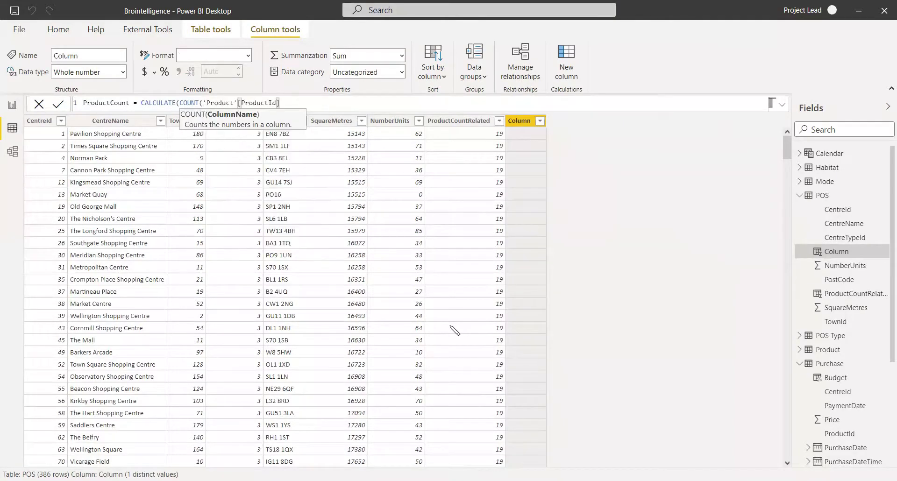
{"action": "type", "text": "),"}
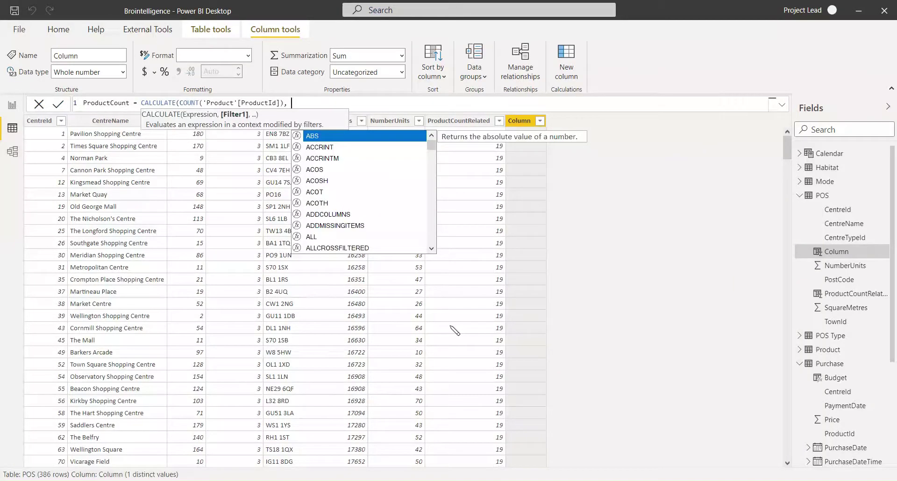
{"action": "type", "text": " cro"}
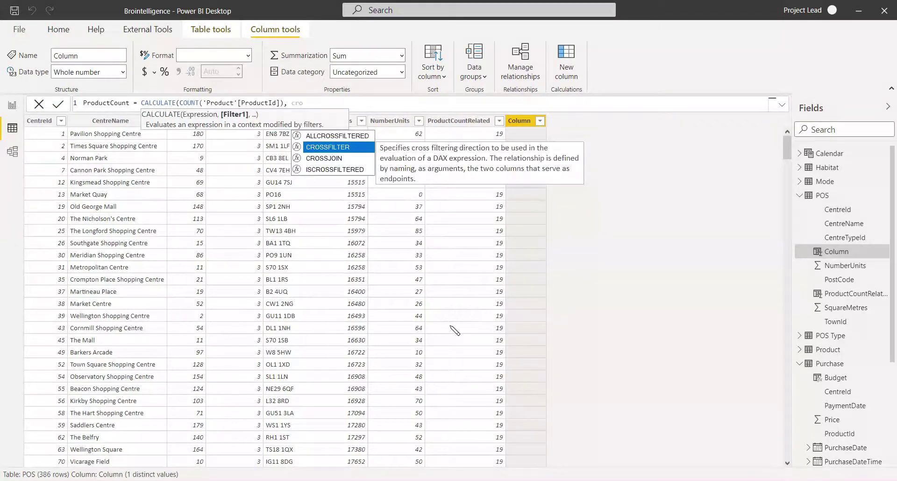
{"action": "key", "text": "Tab"}
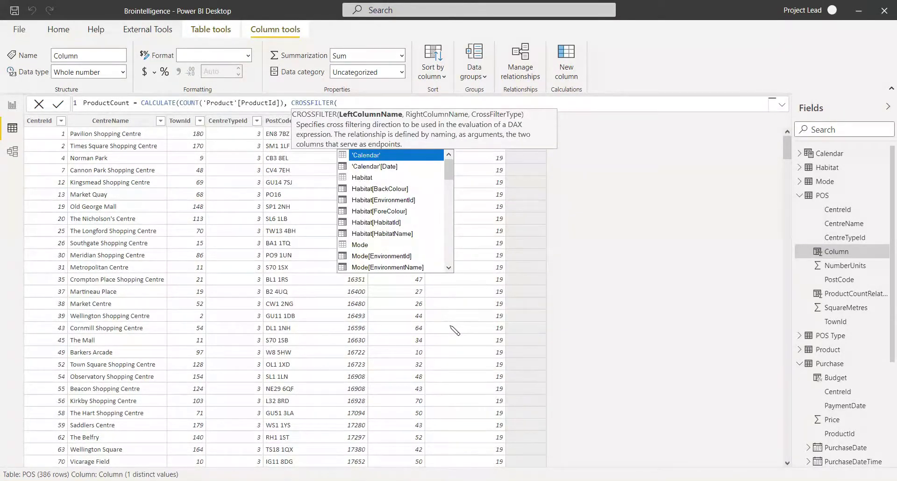
Step: Inspect the Product–Purchase ProductId relationship in the model diagram, then return to POS data
{"action": "left_click", "coordinate": [13, 155]}
{"action": "left_click", "coordinate": [14, 155]}
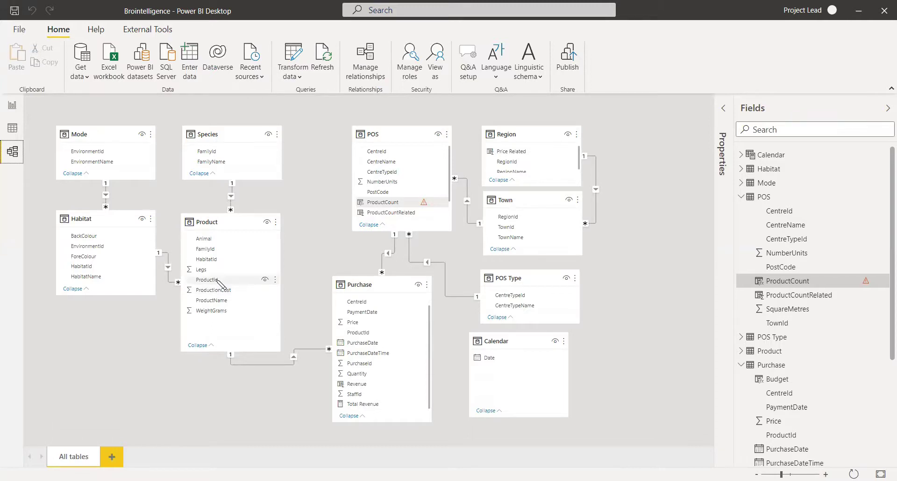
{"action": "left_click_drag", "start_coordinate": [232, 279], "coordinate": [369, 336]}
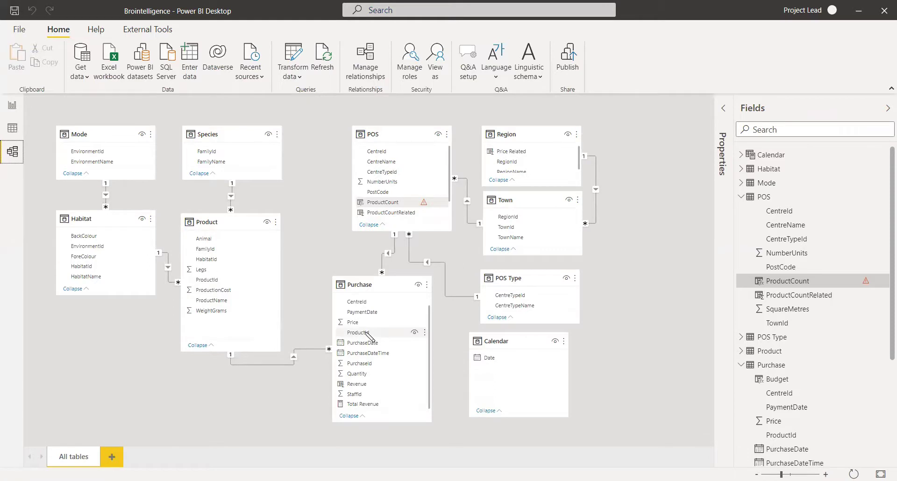
{"action": "left_click", "coordinate": [14, 127]}
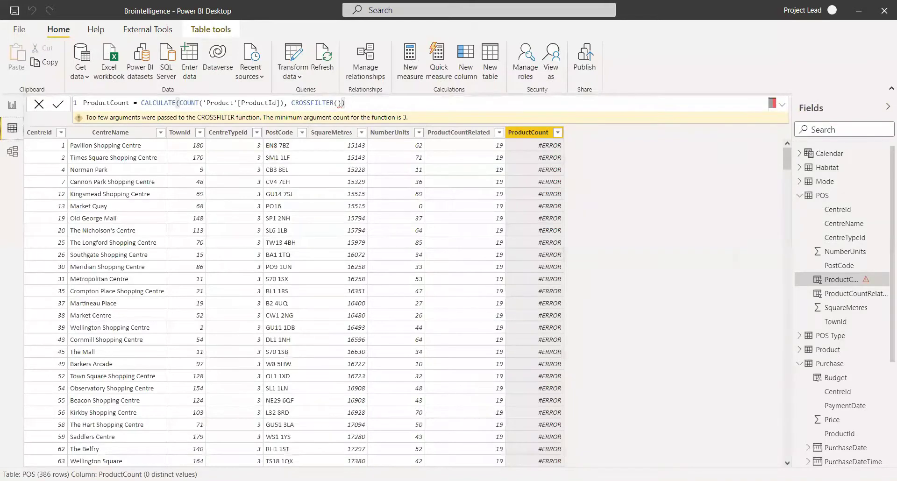
Step: Fill in CROSSFILTER('Product'[ProductId], Purchase[ProductId], Both) and commit the ProductCount formula
{"action": "left_click", "coordinate": [340, 103]}
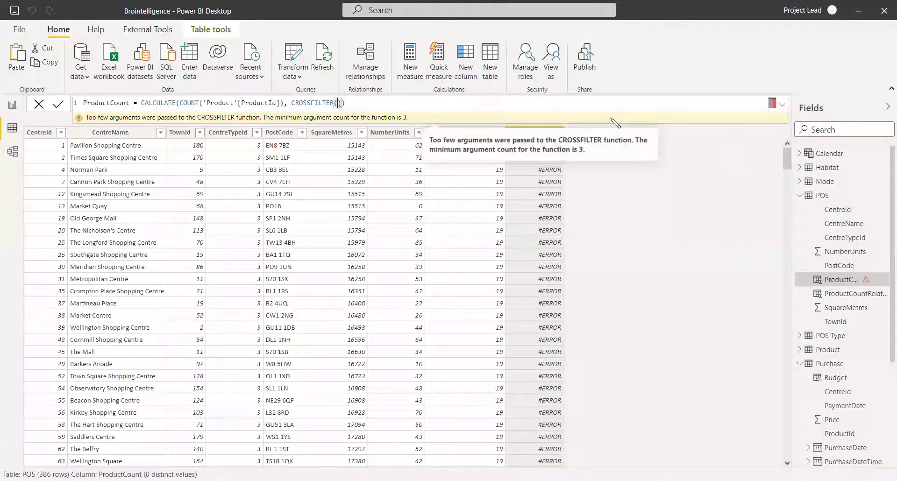
{"action": "type", "text": "prod"}
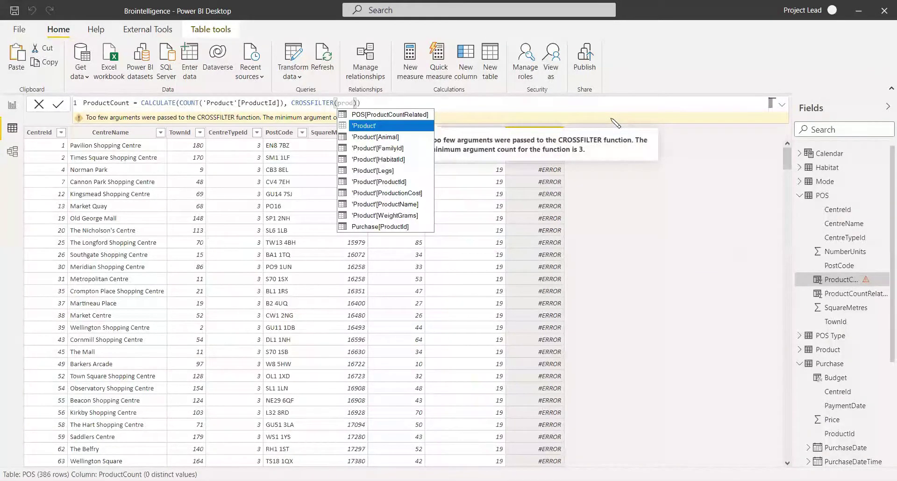
{"action": "left_click", "coordinate": [395, 186]}
{"action": "type", "text": ","}
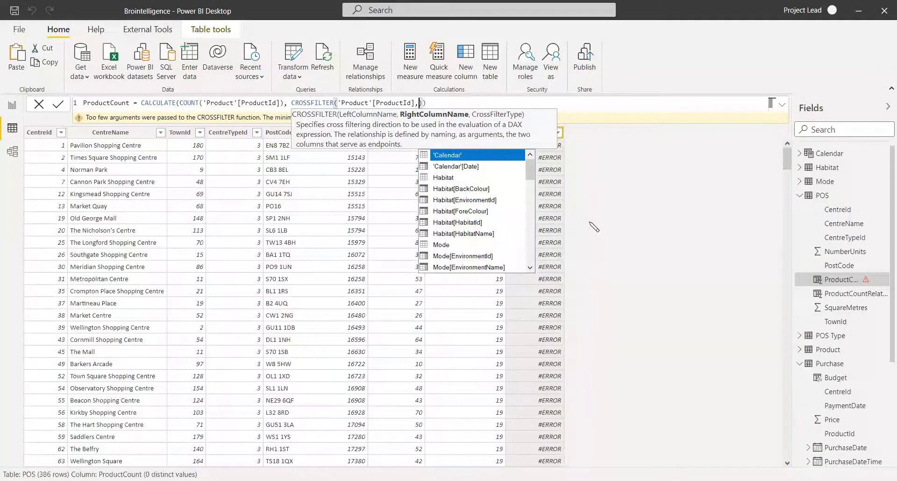
{"action": "type", "text": "pur"}
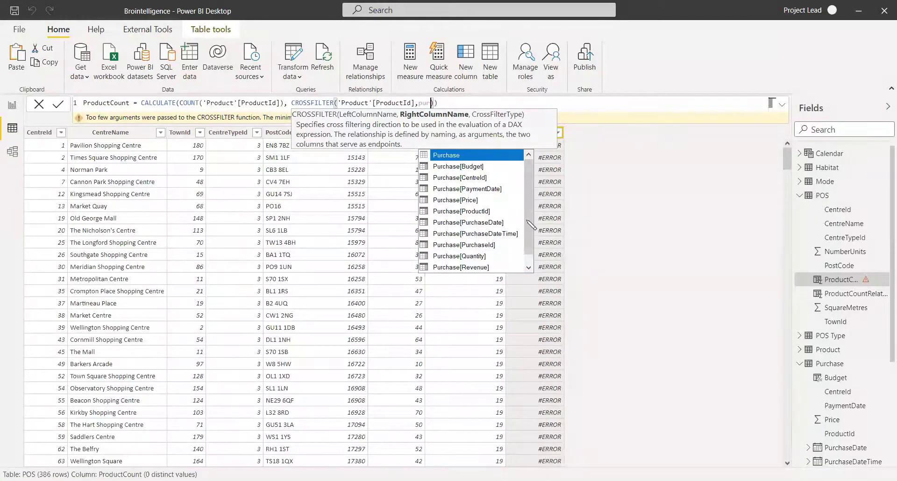
{"action": "left_click", "coordinate": [470, 212]}
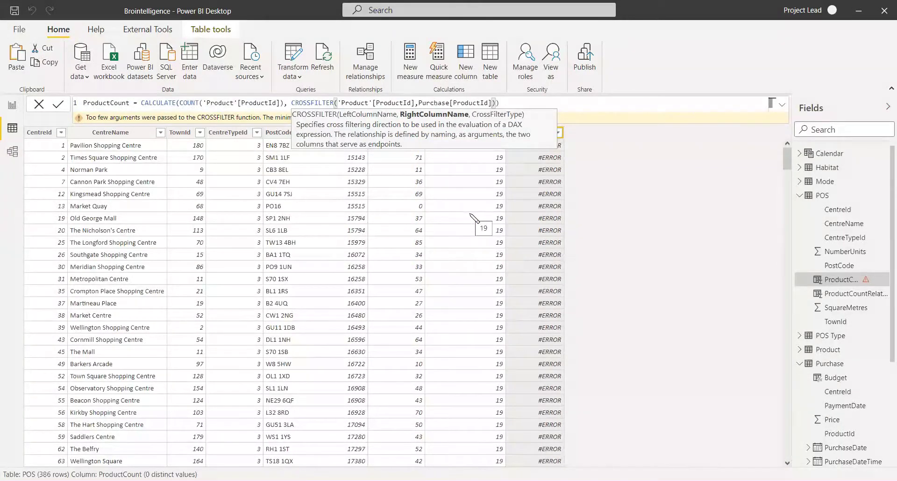
{"action": "type", "text": ","}
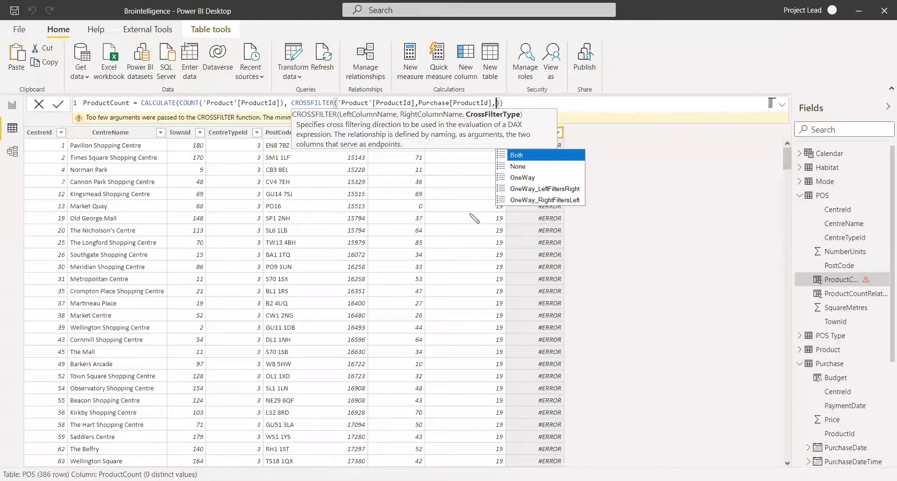
{"action": "left_click", "coordinate": [523, 156]}
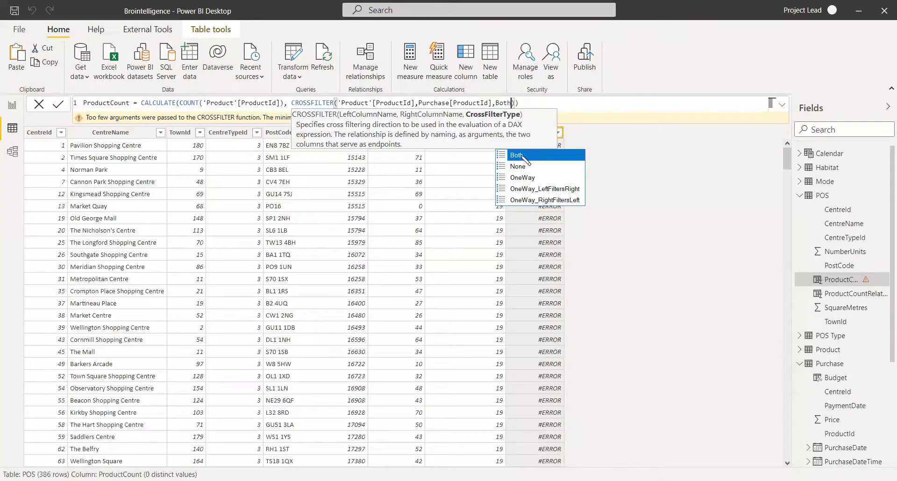
{"action": "left_click", "coordinate": [572, 104]}
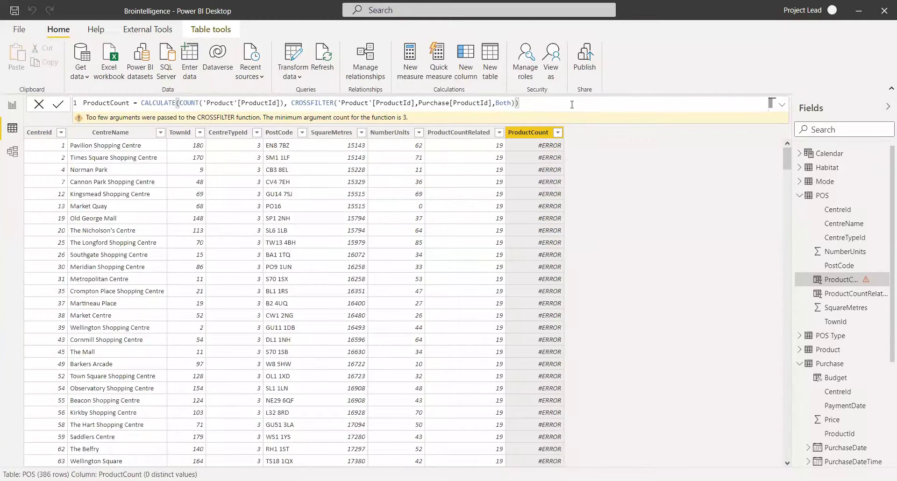
{"action": "key", "text": "Return"}
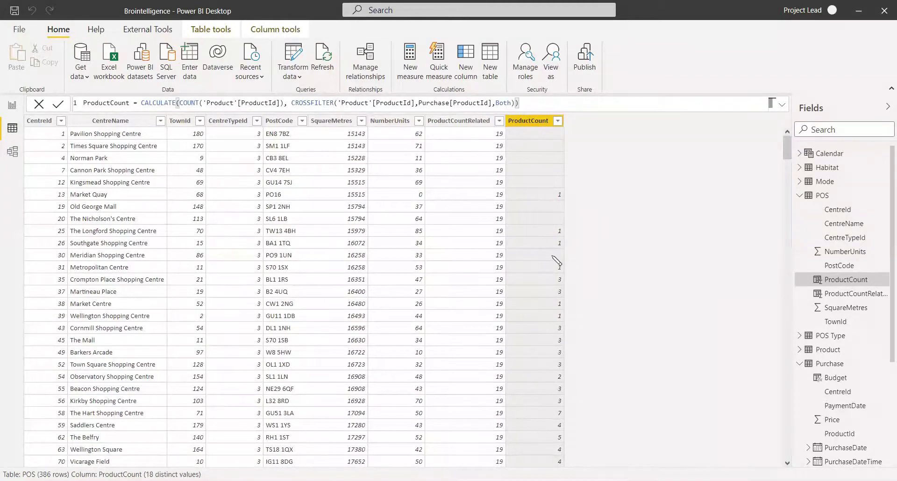
Step: Scroll through the POS rows to check ProductCount values, then switch to the model diagram
{"action": "scroll", "coordinate": [552, 265], "scroll_direction": "down", "scroll_amount": 8}
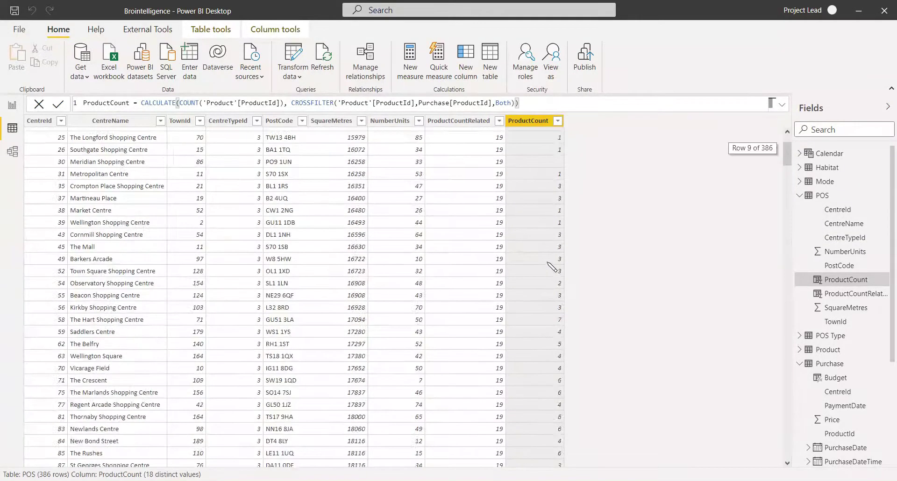
{"action": "scroll", "coordinate": [552, 266], "scroll_direction": "up", "scroll_amount": 8}
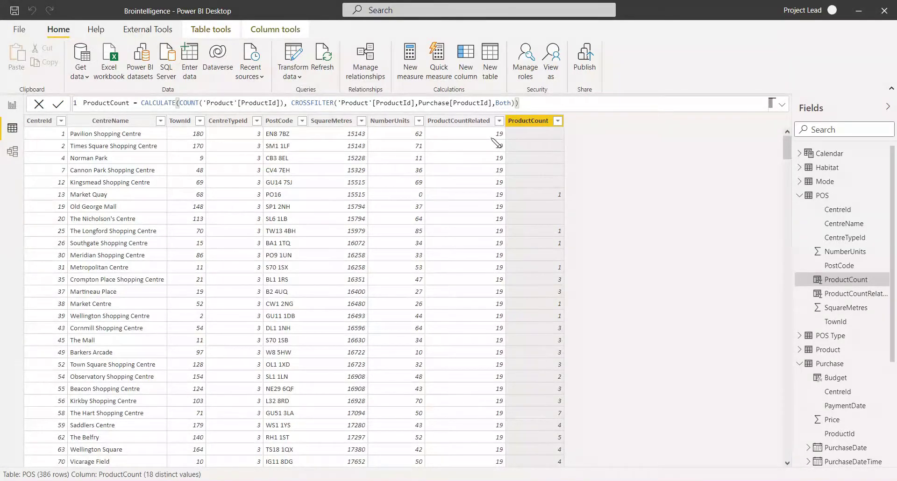
{"action": "scroll", "coordinate": [556, 275], "scroll_direction": "down", "scroll_amount": 13}
{"action": "scroll", "coordinate": [556, 273], "scroll_direction": "down", "scroll_amount": 13}
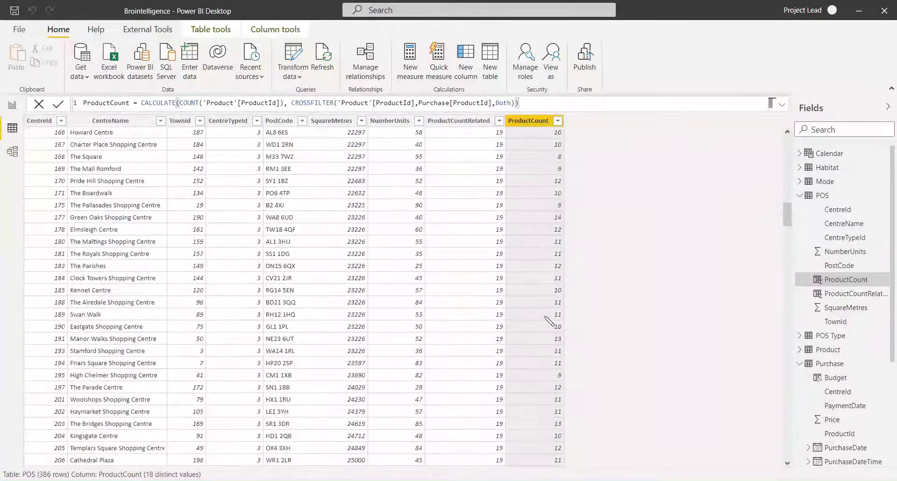
{"action": "scroll", "coordinate": [549, 324], "scroll_direction": "up", "scroll_amount": 20}
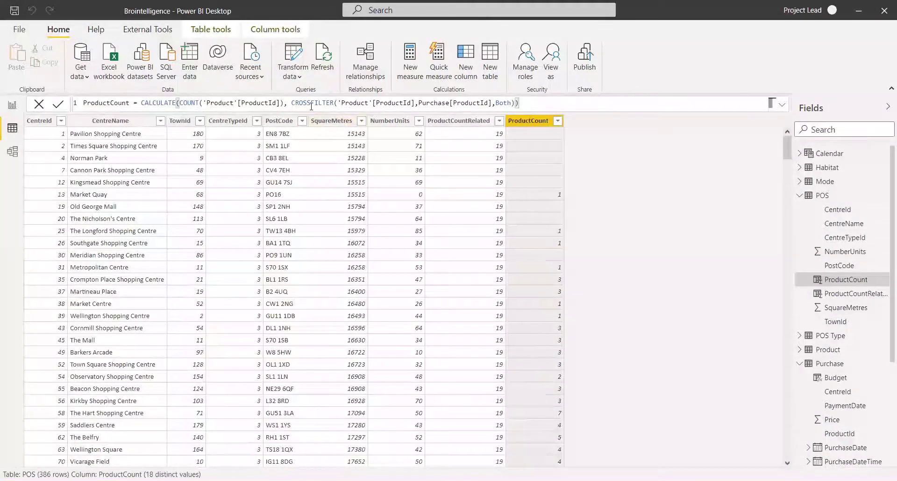
{"action": "left_click", "coordinate": [12, 154]}
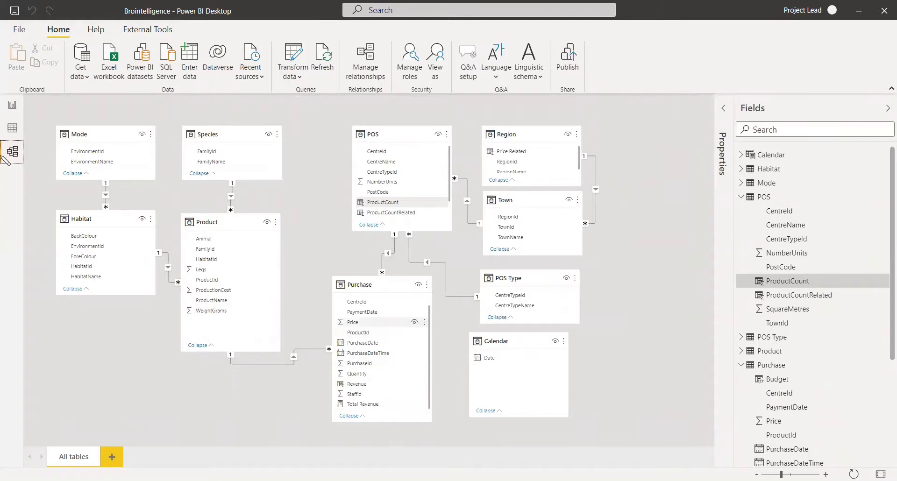
Step: Return to the POS table data to see ProductCount's per-centre counts
{"action": "left_click", "coordinate": [13, 130]}
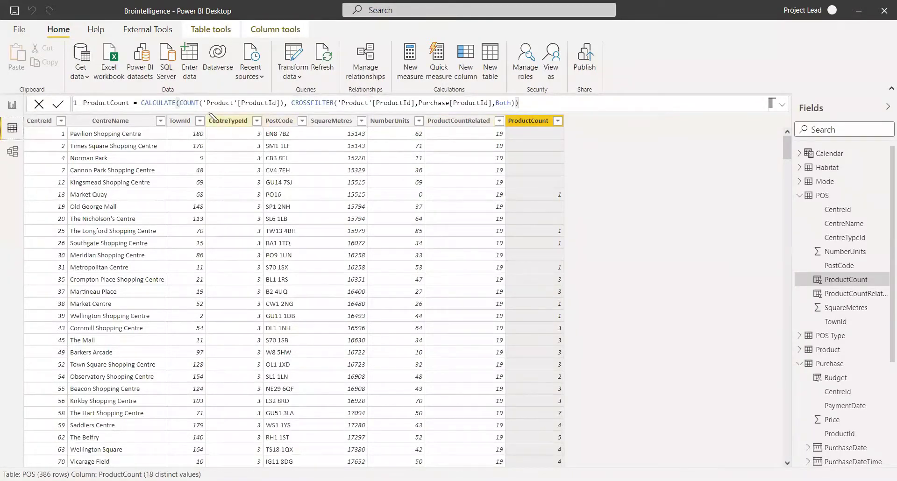
Step: Review the ProductCount CALCULATE/CROSSFILTER formula, noting its ProductId reference
{"action": "left_click", "coordinate": [185, 104]}
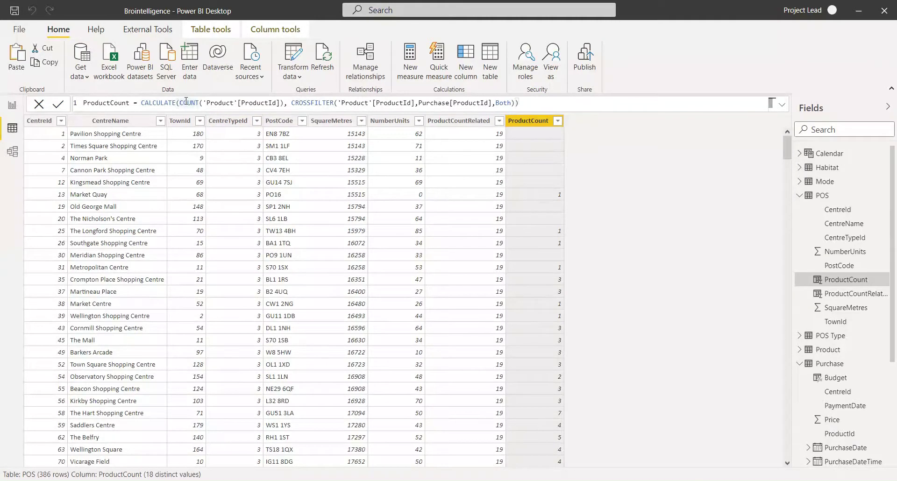
{"action": "left_click", "coordinate": [260, 104]}
{"action": "key", "text": "End"}
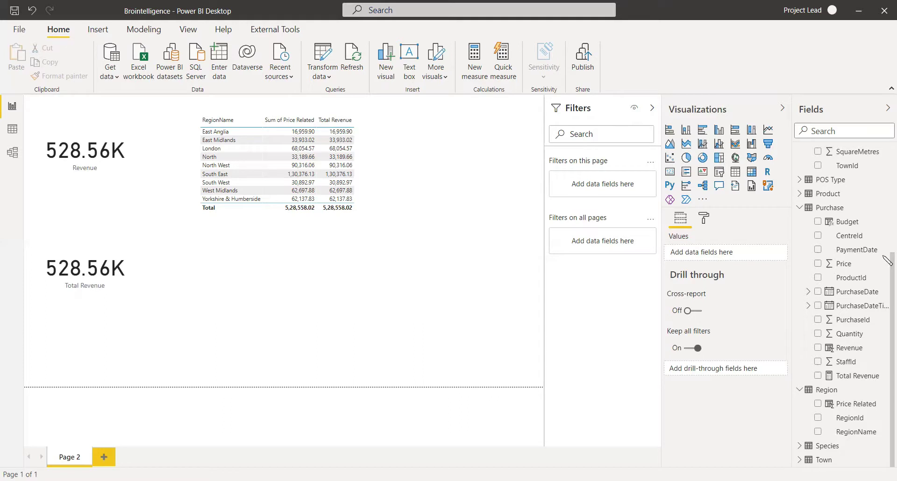
Step: Create a new blank measure in the Purchase table from its context menu
{"action": "right_click", "coordinate": [835, 213]}
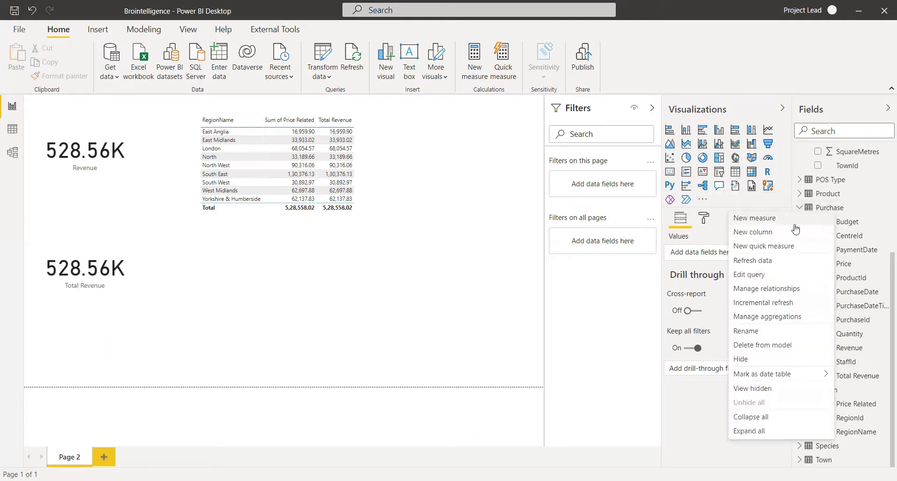
{"action": "left_click", "coordinate": [772, 219]}
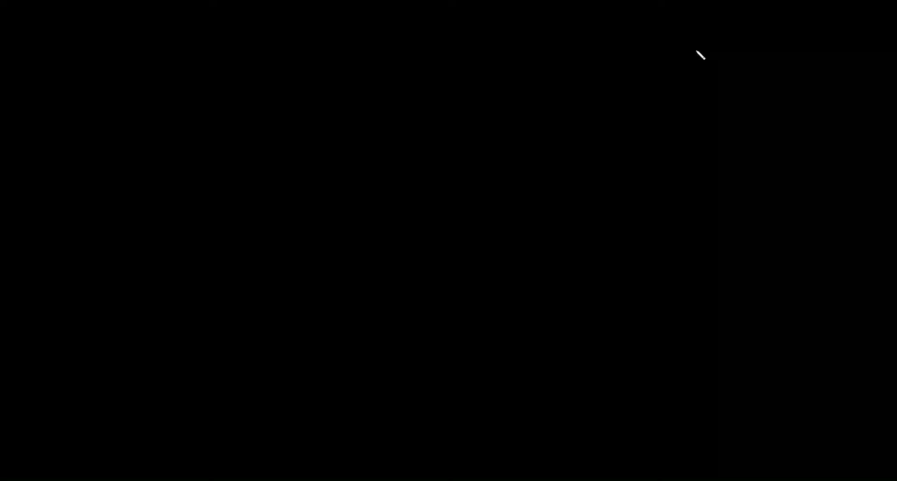
{"action": "key", "text": "k"}
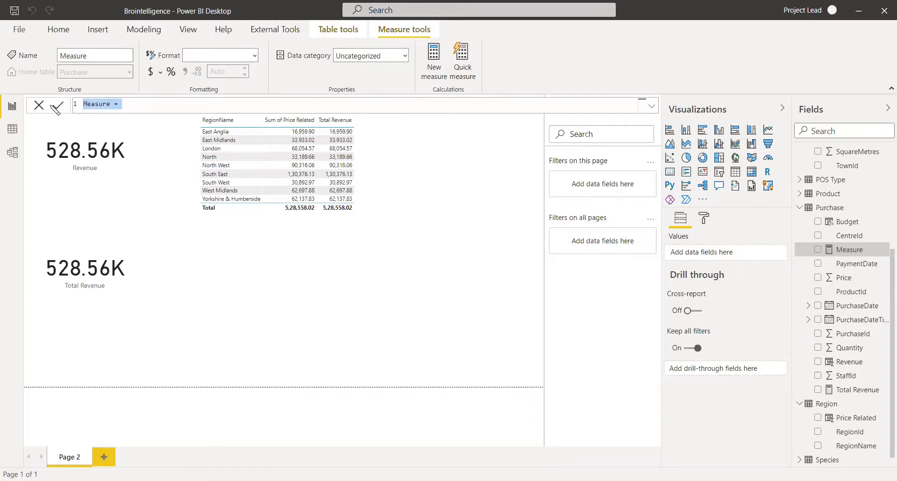
Step: Enter and commit the measure Total Orders = COUNT(Purchase[ProductId])
{"action": "type", "text": "Order"}
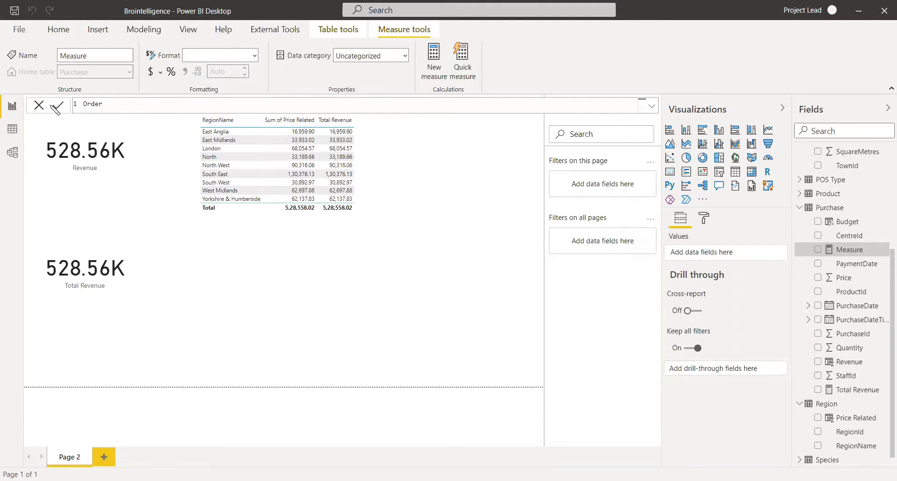
{"action": "key", "text": "BackSpace"}
{"action": "key", "text": "BackSpace"}
{"action": "key", "text": "BackSpace"}
{"action": "key", "text": "BackSpace"}
{"action": "key", "text": "BackSpace"}
{"action": "type", "text": "Total Orders = count"}
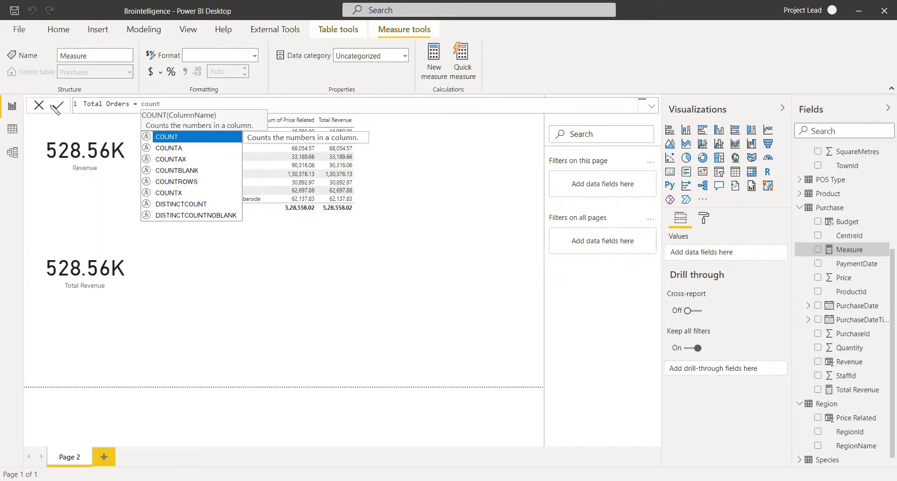
{"action": "key", "text": "Tab"}
{"action": "type", "text": "pu"}
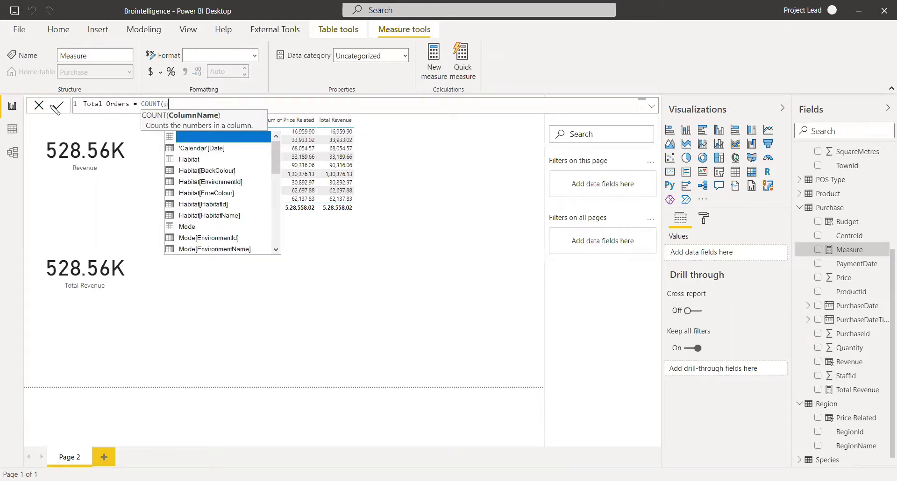
{"action": "key", "text": "Down"}
{"action": "key", "text": "Down"}
{"action": "key", "text": "Down"}
{"action": "key", "text": "Down"}
{"action": "key", "text": "Down"}
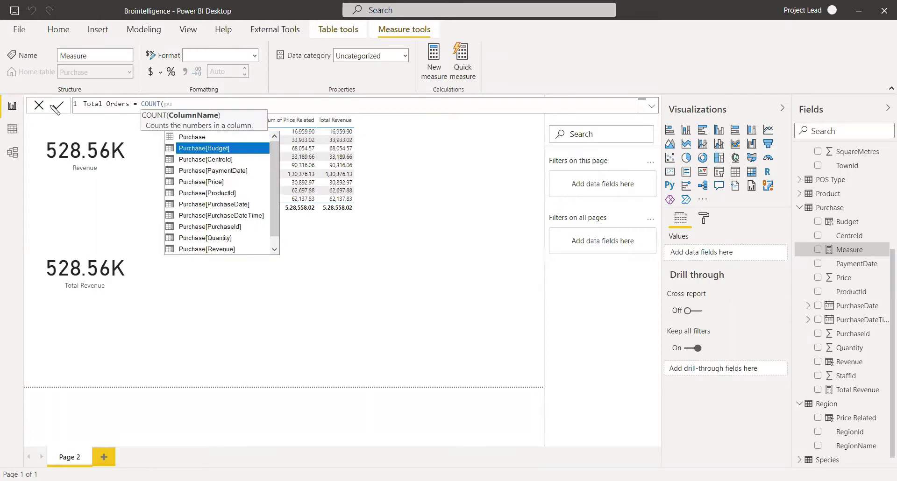
{"action": "key", "text": "Tab"}
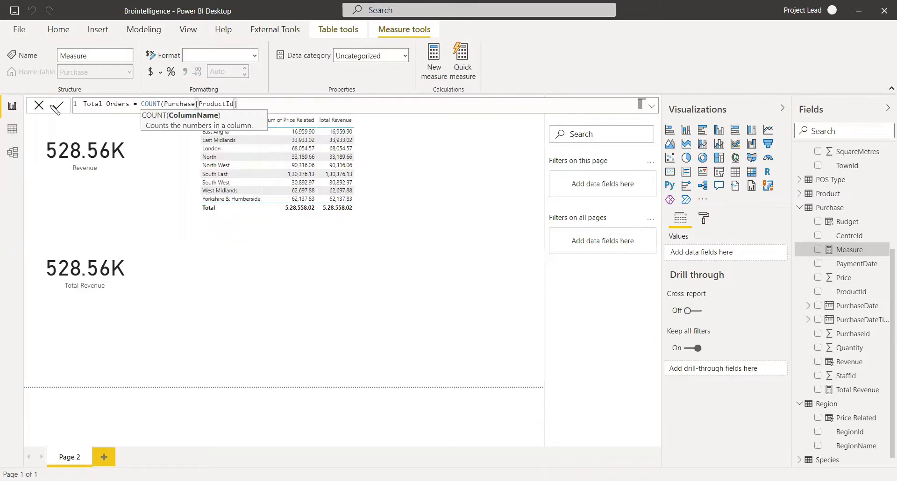
{"action": "type", "text": ")"}
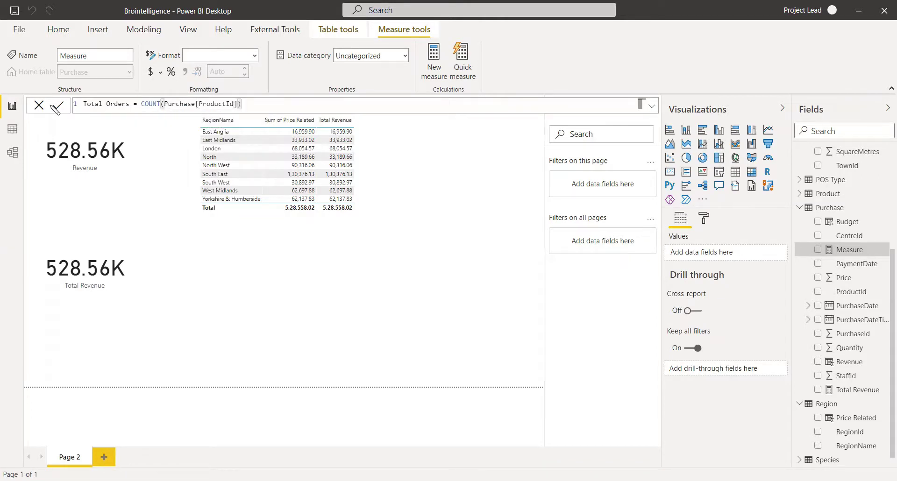
{"action": "left_click", "coordinate": [57, 105]}
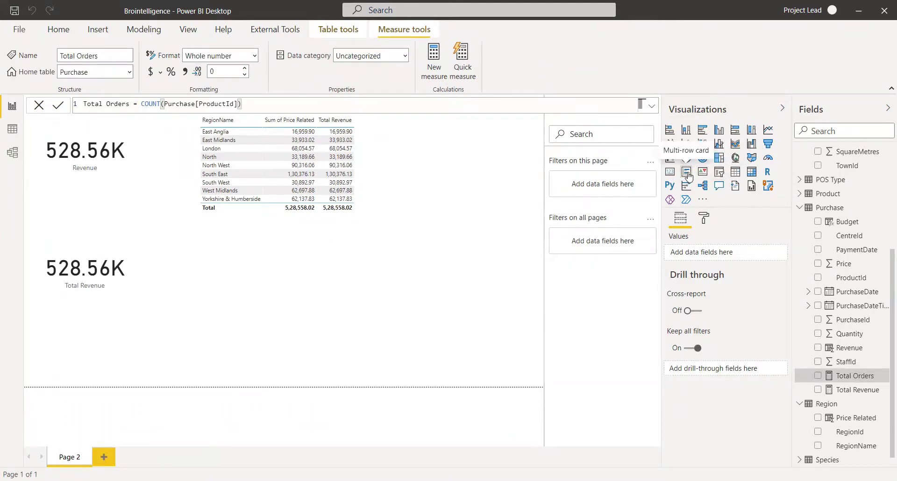
Step: Add a card visual on Page 2 showing Total Orders as 32K
{"action": "left_click", "coordinate": [673, 174]}
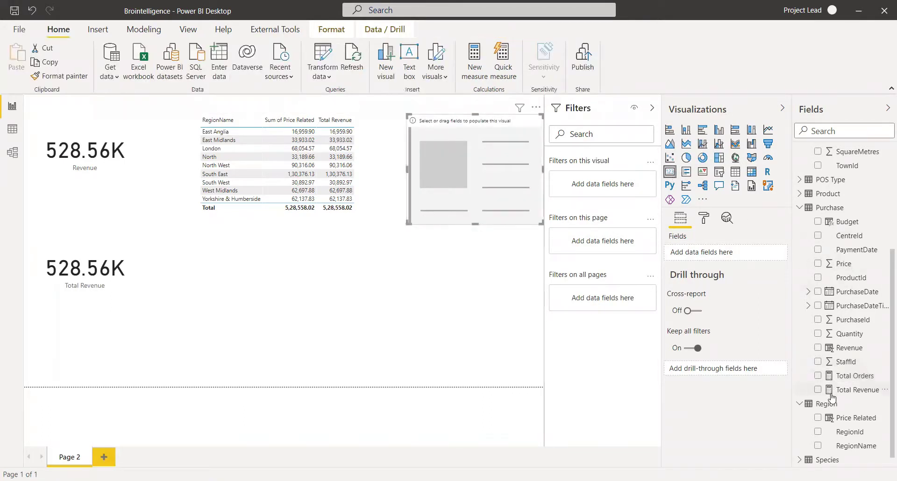
{"action": "left_click", "coordinate": [817, 377]}
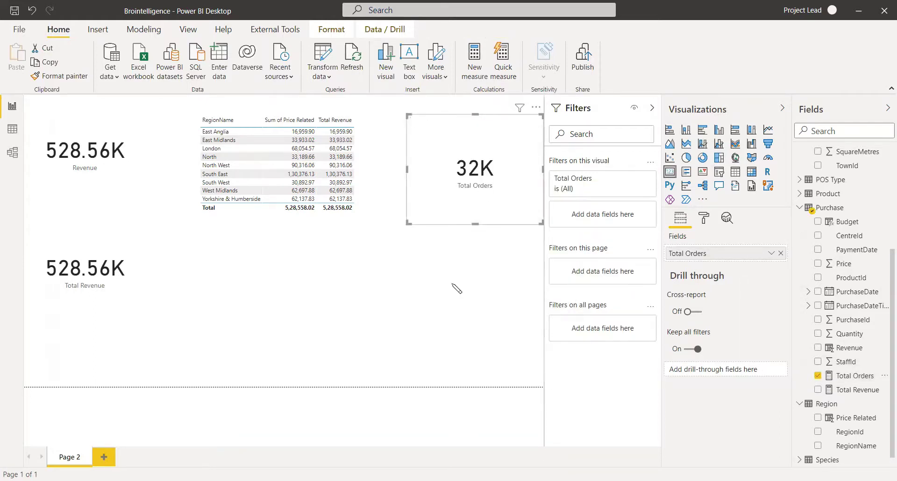
{"action": "left_click", "coordinate": [476, 258]}
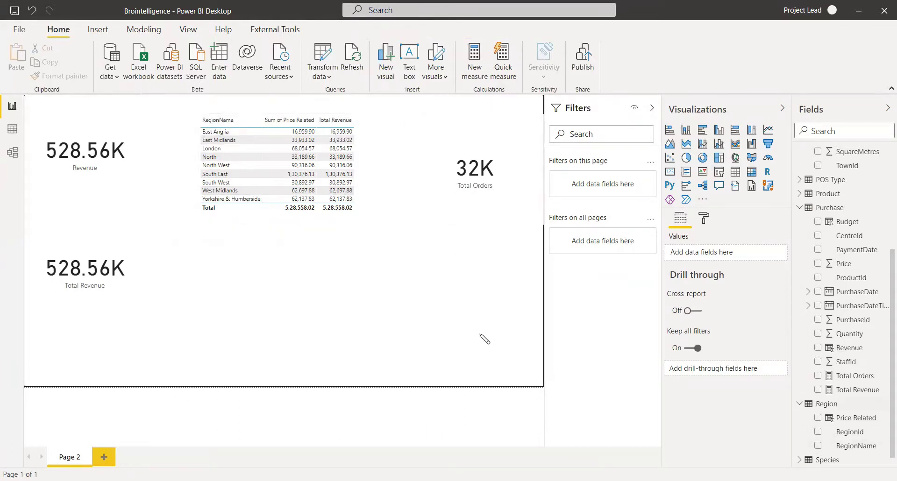
Step: Place a resized table under the region table listing RegionName with Total Orders, totalling 32471
{"action": "left_click", "coordinate": [735, 172]}
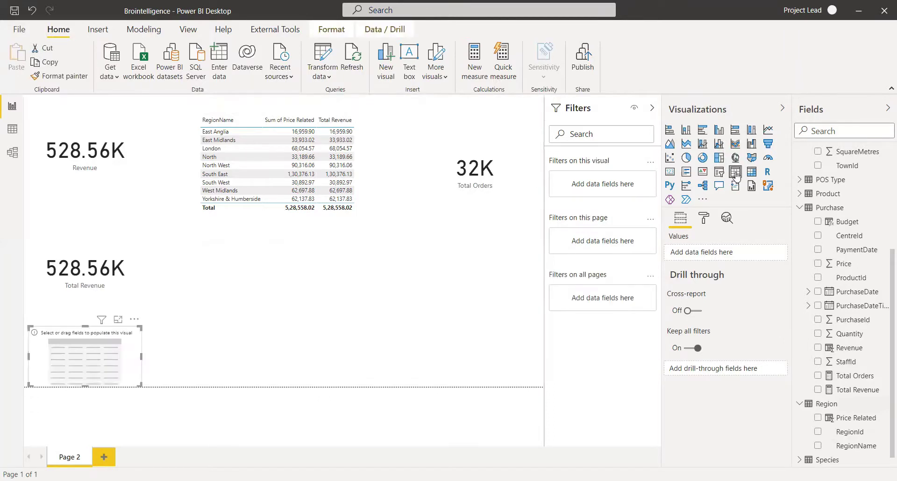
{"action": "left_click_drag", "start_coordinate": [115, 347], "coordinate": [291, 262]}
{"action": "left_click_drag", "start_coordinate": [322, 301], "coordinate": [387, 355]}
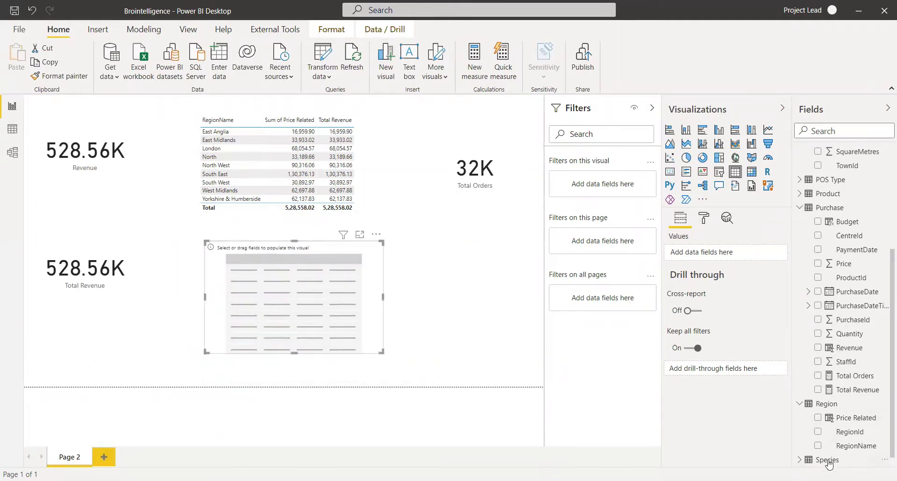
{"action": "left_click", "coordinate": [813, 446]}
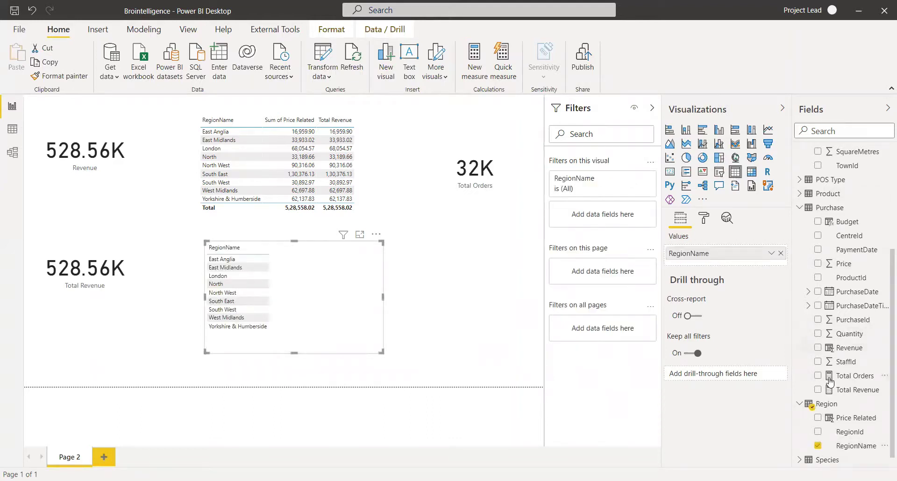
{"action": "left_click", "coordinate": [818, 376]}
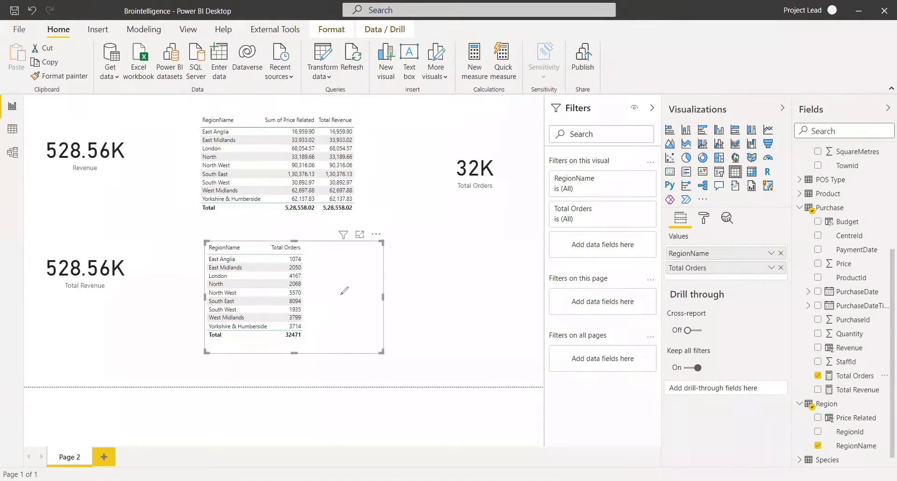
Step: Start a new measure in the Purchase table
{"action": "left_click_drag", "start_coordinate": [310, 253], "coordinate": [312, 334]}
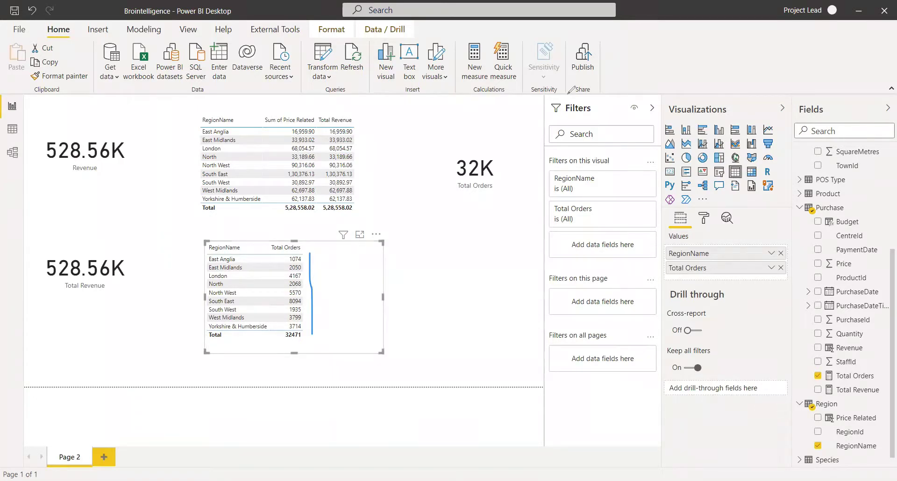
{"action": "key", "text": "e"}
{"action": "right_click", "coordinate": [821, 213]}
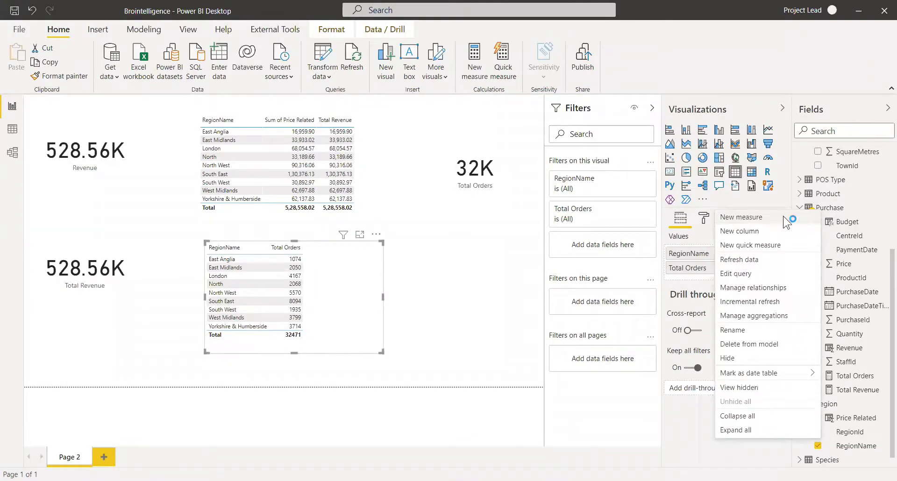
{"action": "left_click", "coordinate": [786, 218]}
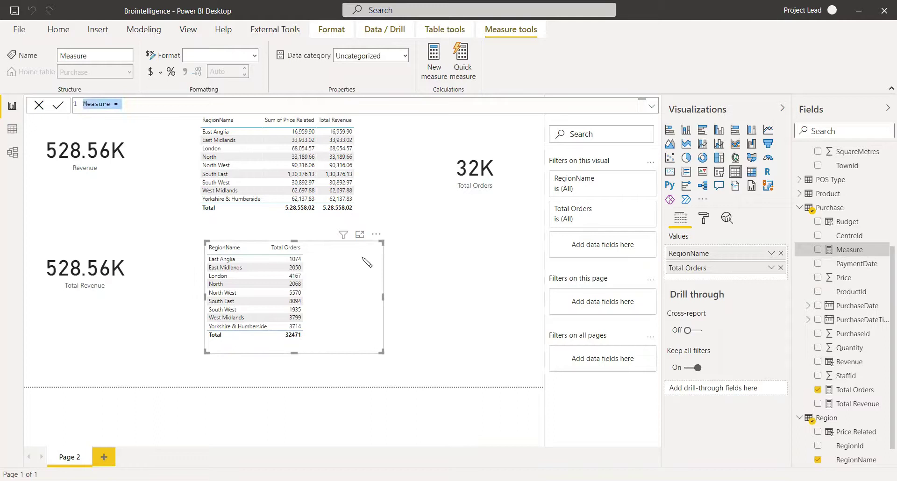
Step: Define All Orders = CALCULATE([Total Orders], ALL(Purchase)) and commit it
{"action": "type", "text": "All"}
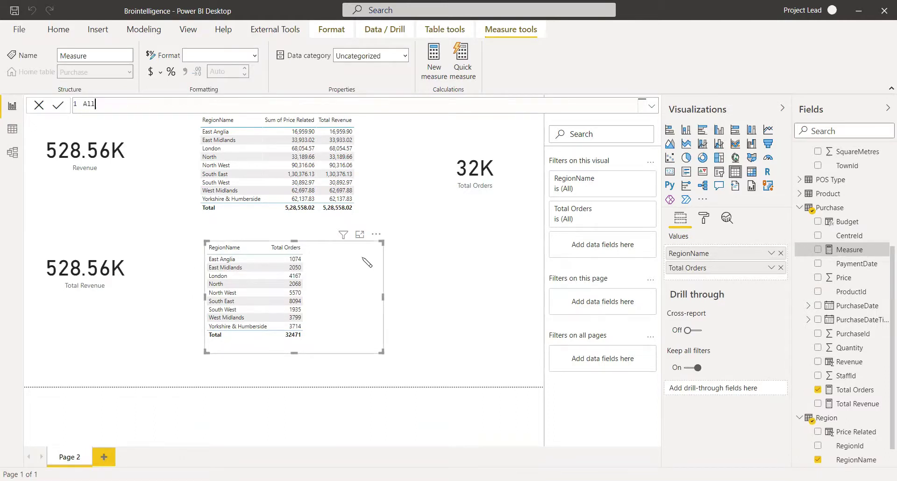
{"action": "type", "text": " Orders = cal"}
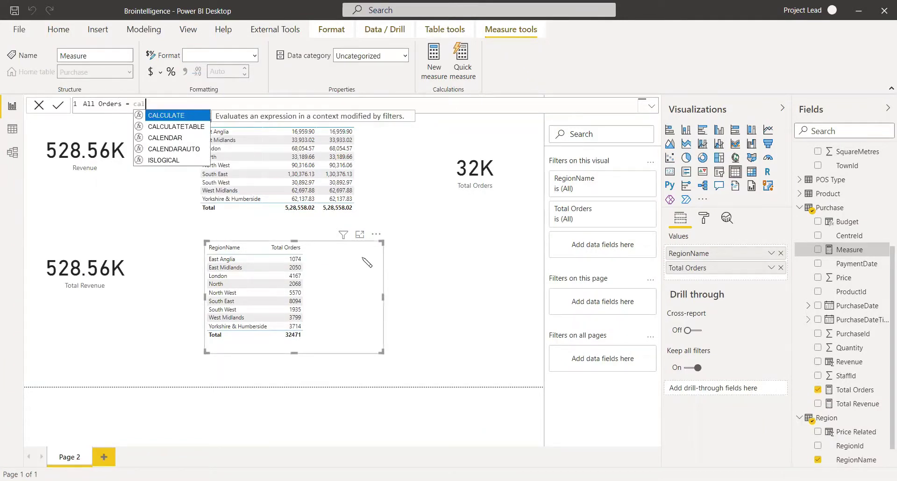
{"action": "key", "text": "Tab"}
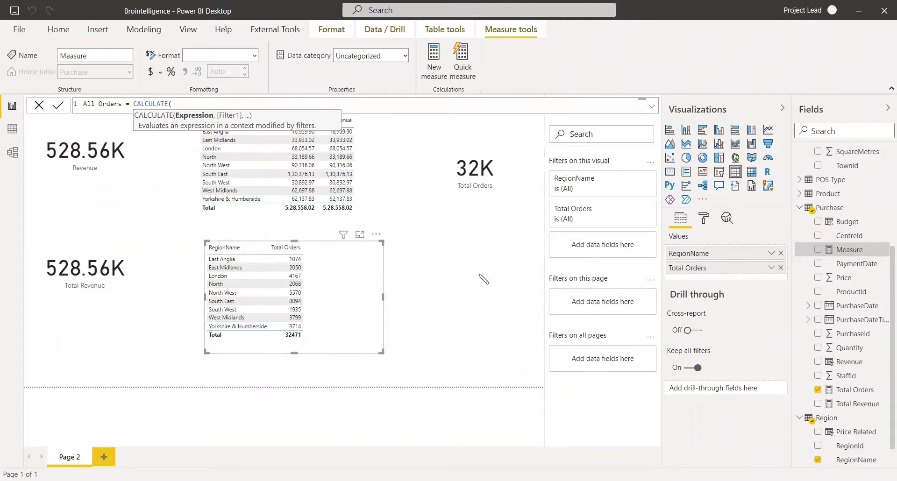
{"action": "type", "text": "T"}
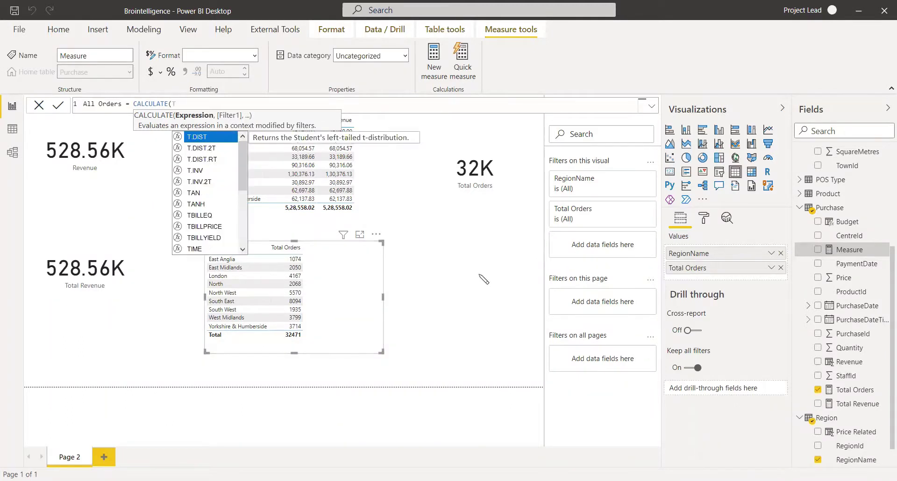
{"action": "type", "text": "ot"}
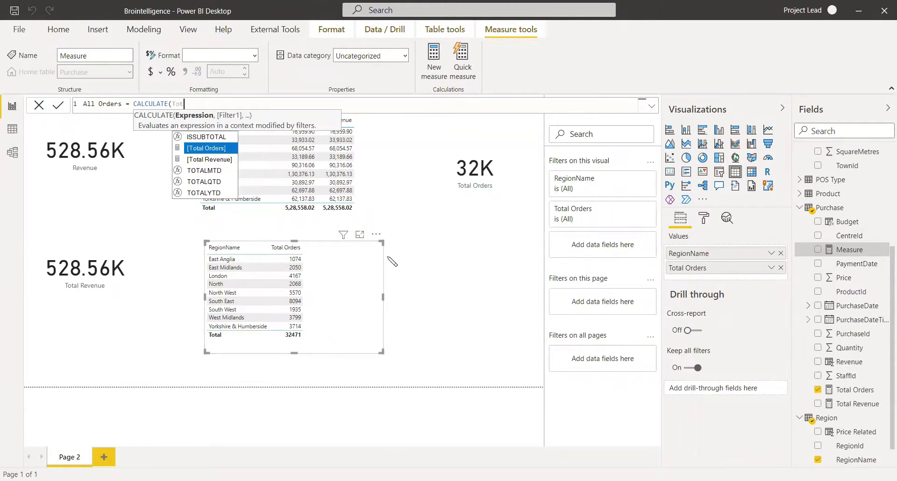
{"action": "left_click", "coordinate": [218, 150]}
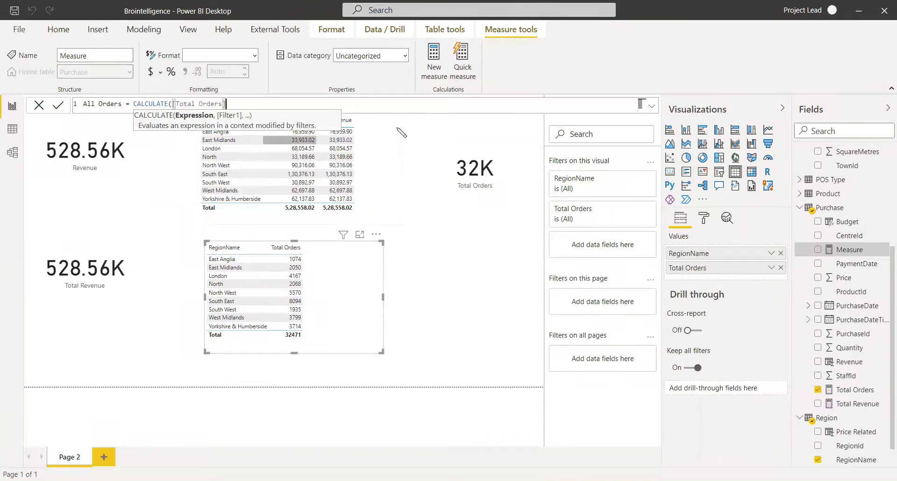
{"action": "type", "text": ","}
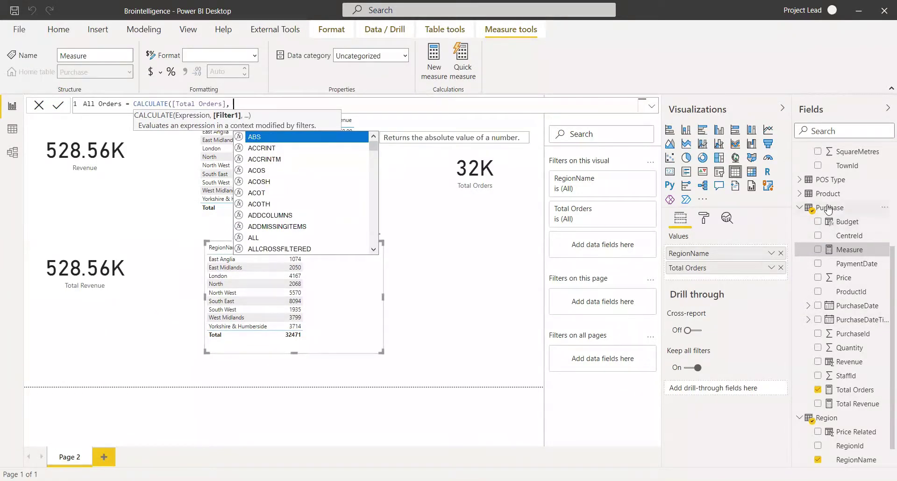
{"action": "type", "text": "ALL("}
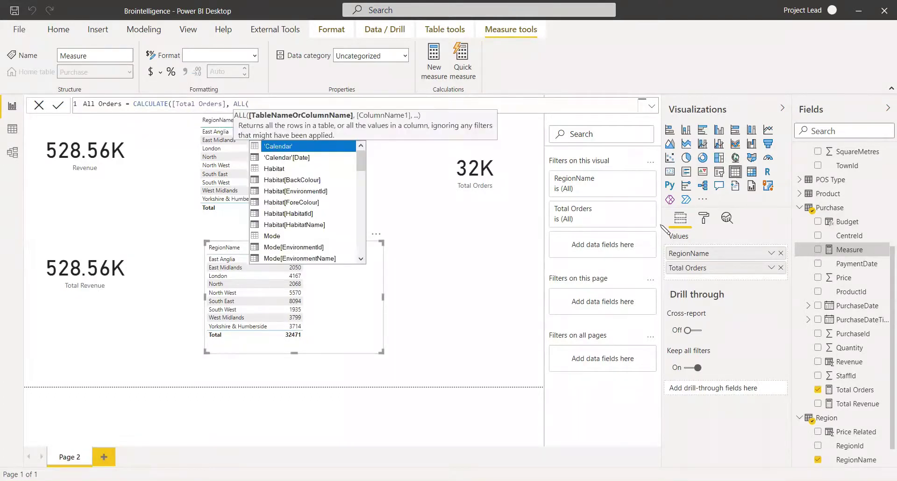
{"action": "type", "text": "purc"}
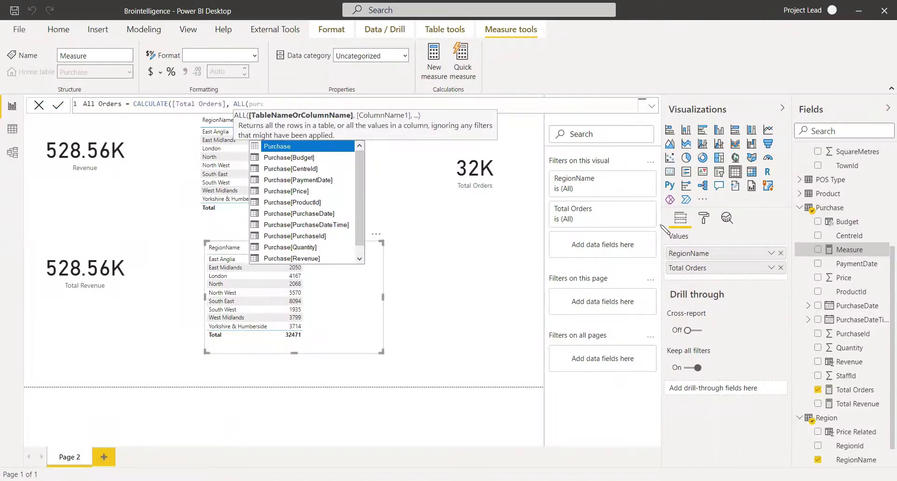
{"action": "key", "text": "Tab"}
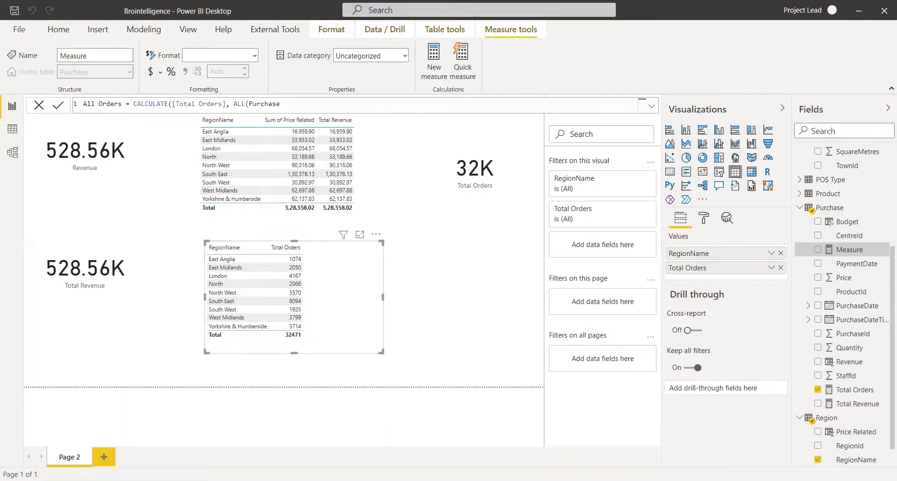
{"action": "type", "text": "))"}
{"action": "key", "text": "Return"}
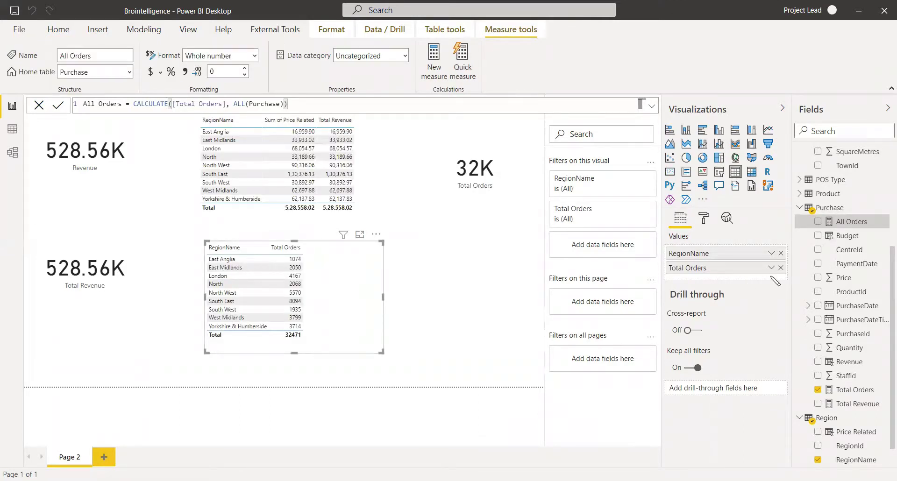
Step: Add All Orders to the region table so every region shows 32471
{"action": "left_click", "coordinate": [818, 222]}
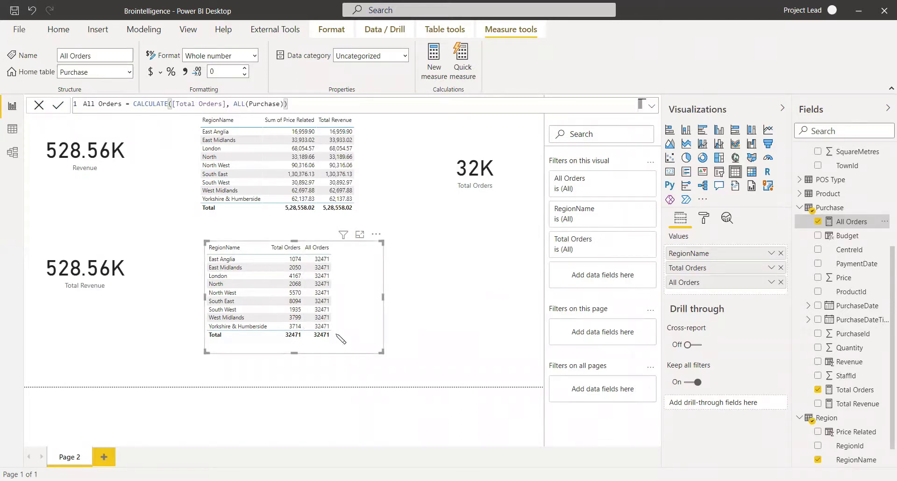
{"action": "left_click", "coordinate": [469, 304]}
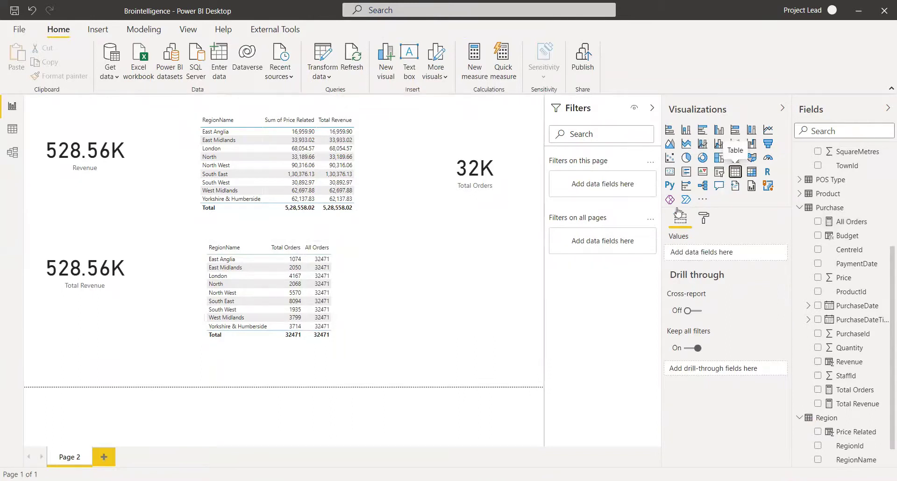
Step: Place a new table visual beside the region table and enlarge it
{"action": "left_click_drag", "start_coordinate": [160, 364], "coordinate": [376, 231]}
{"action": "left_click_drag", "start_coordinate": [473, 290], "coordinate": [522, 340]}
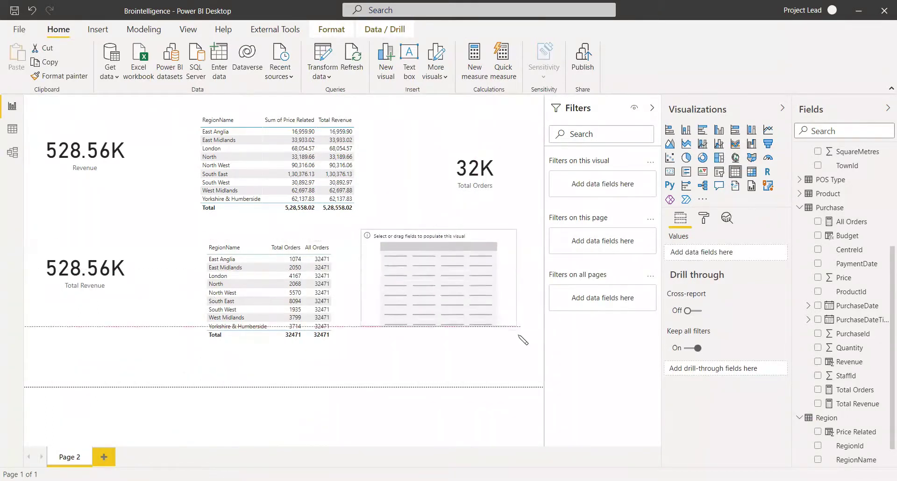
{"action": "scroll", "coordinate": [862, 244], "scroll_direction": "up", "scroll_amount": 3}
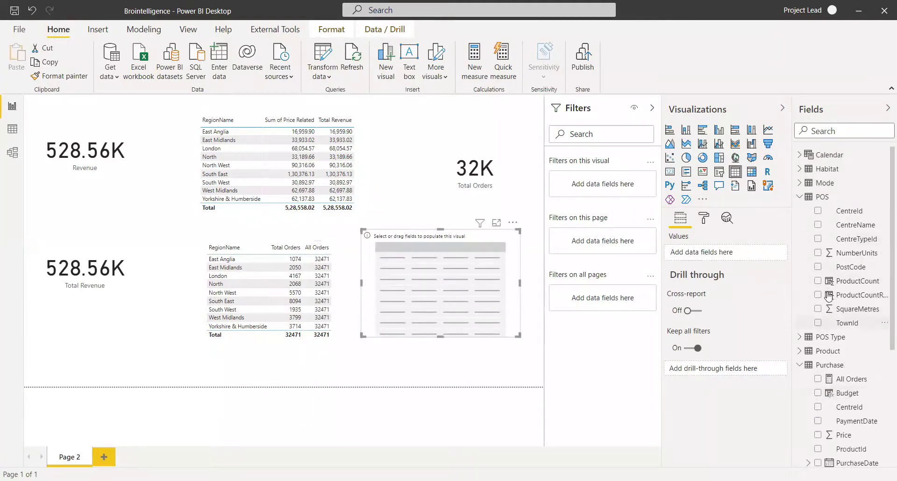
{"action": "scroll", "coordinate": [828, 290], "scroll_direction": "down", "scroll_amount": 5}
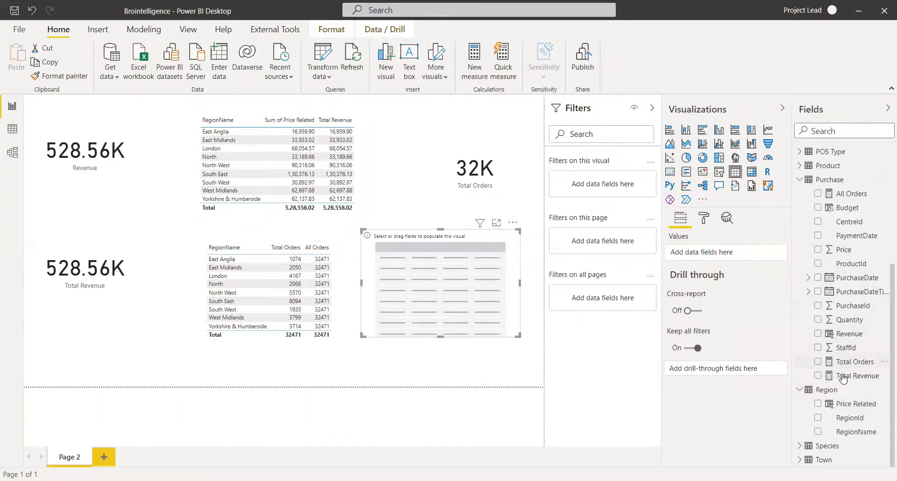
Step: Fill the new table with ProductName, Total Orders and All Orders, making it taller
{"action": "left_click", "coordinate": [800, 165]}
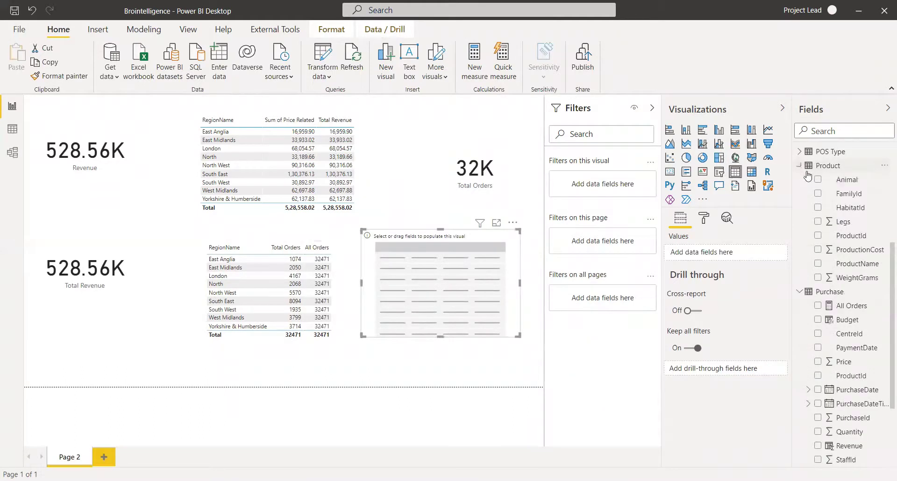
{"action": "left_click", "coordinate": [818, 264]}
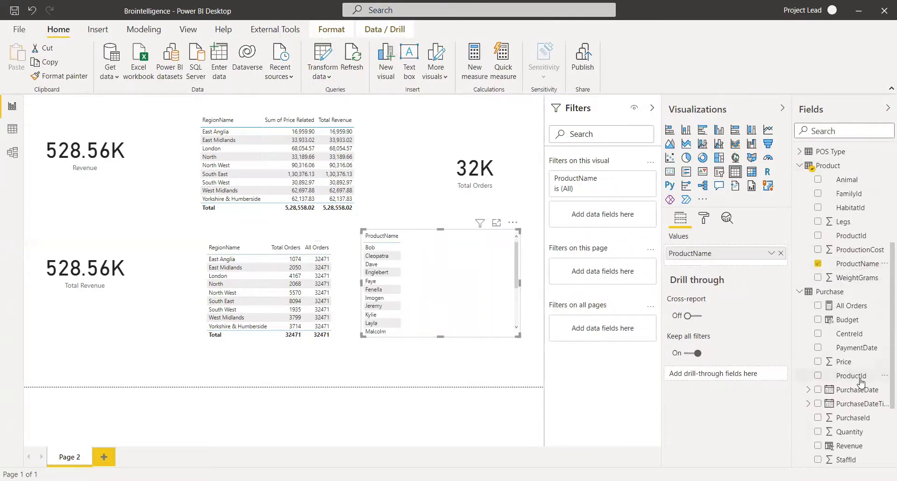
{"action": "scroll", "coordinate": [861, 382], "scroll_direction": "down", "scroll_amount": 3}
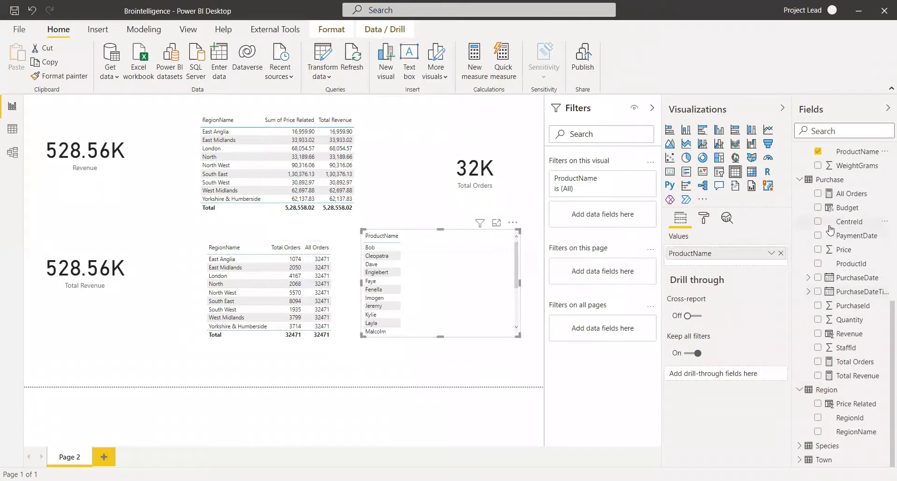
{"action": "left_click", "coordinate": [818, 367]}
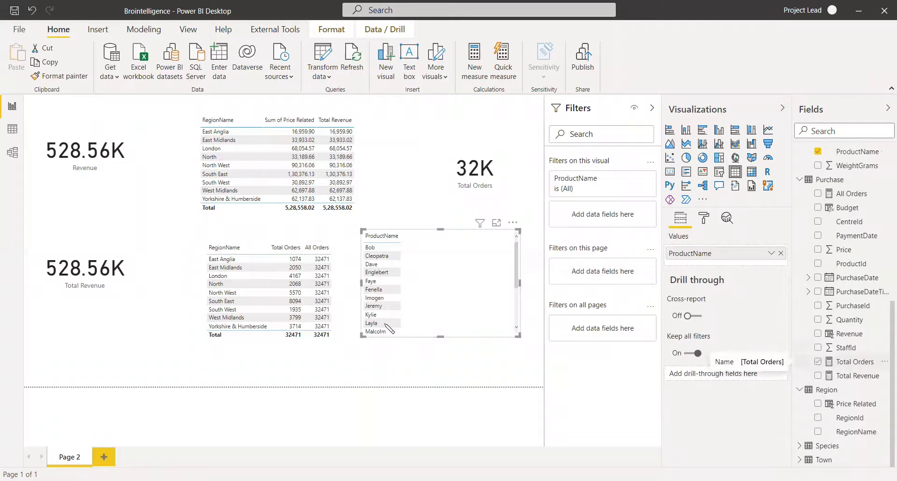
{"action": "left_click_drag", "start_coordinate": [441, 336], "coordinate": [447, 370]}
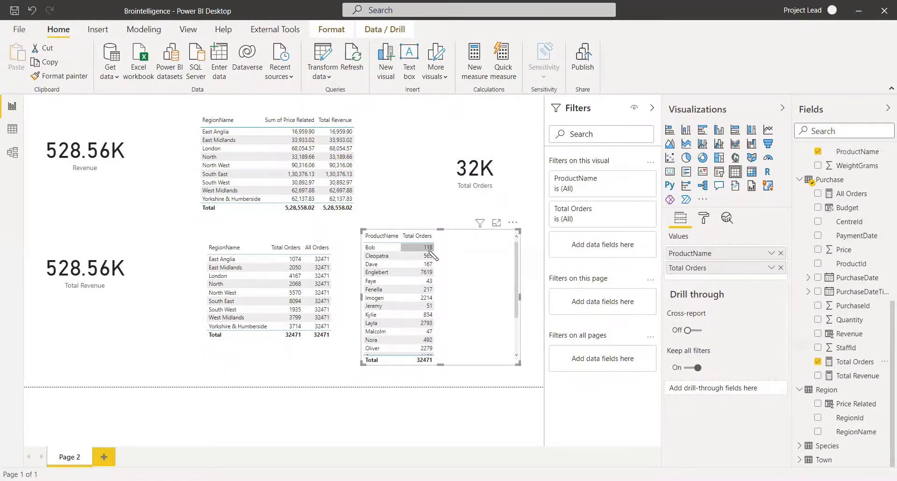
{"action": "left_click", "coordinate": [818, 195]}
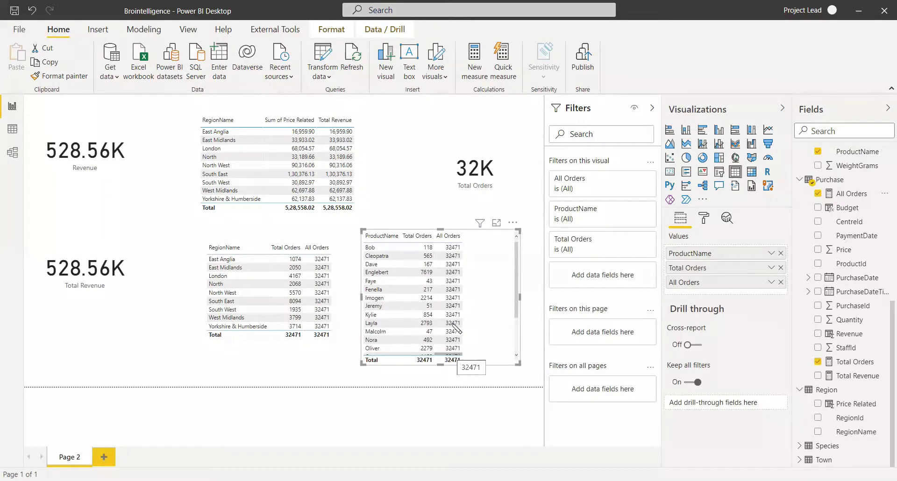
Step: Inspect the ALL(Purchase) part of the All Orders formula
{"action": "left_click", "coordinate": [843, 195]}
{"action": "left_click_drag", "start_coordinate": [233, 103], "coordinate": [286, 104]}
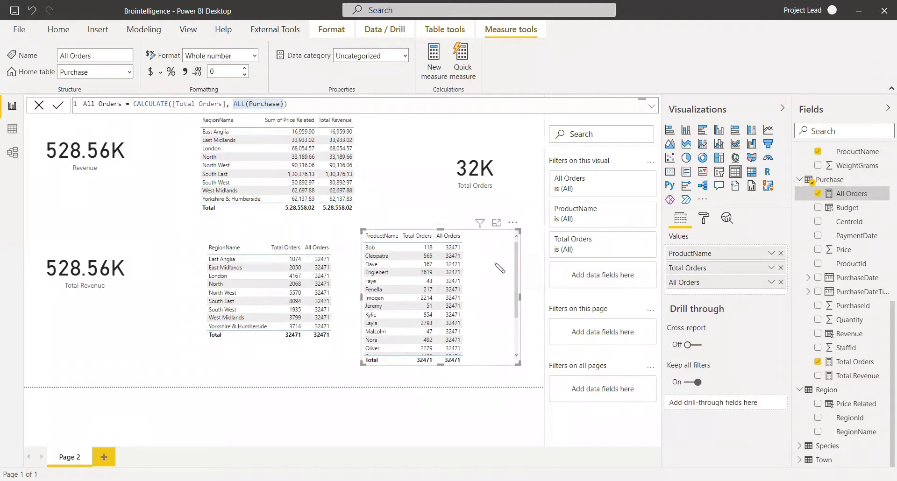
{"action": "left_click", "coordinate": [343, 309]}
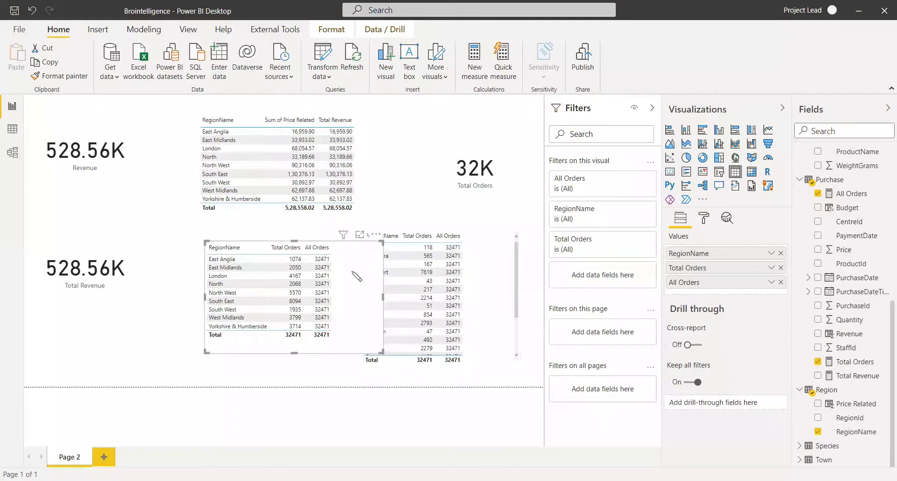
Step: Create % of Orders = [Total Orders] / [All Orders] and add it to the region table
{"action": "right_click", "coordinate": [827, 182]}
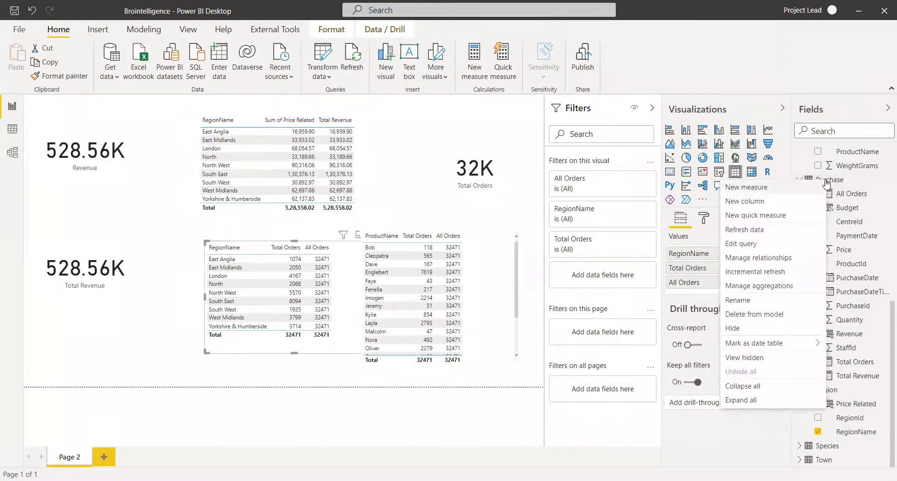
{"action": "left_click", "coordinate": [837, 196]}
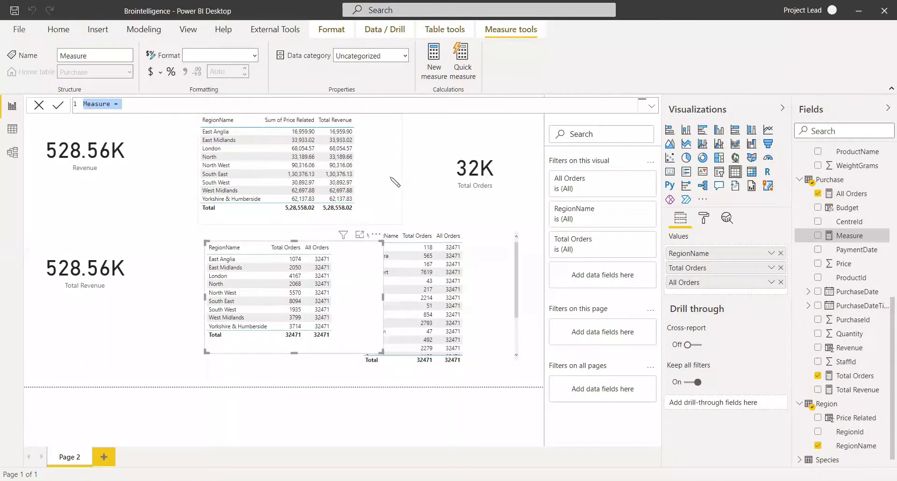
{"action": "type", "text": "% of "}
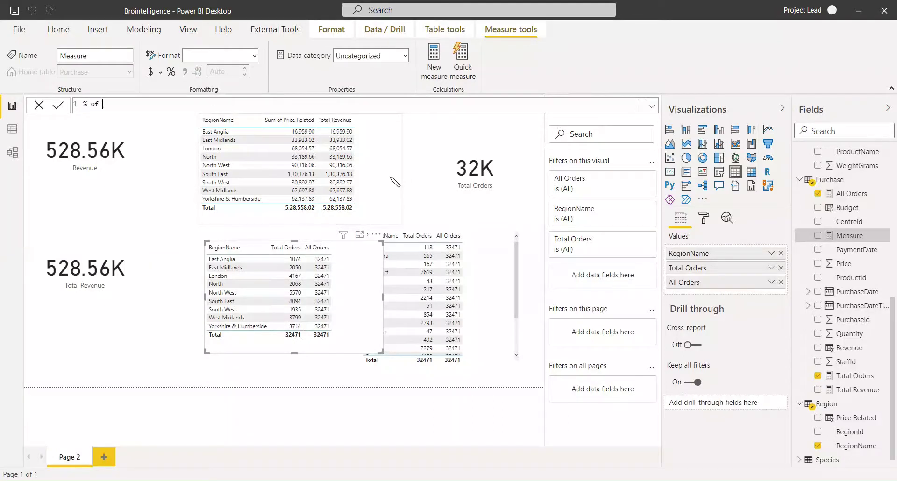
{"action": "type", "text": "Orders = tot"}
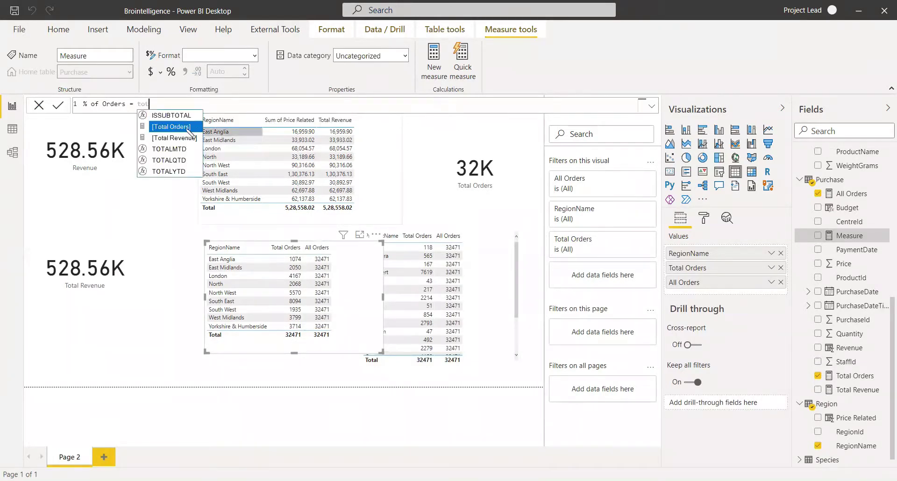
{"action": "left_click", "coordinate": [179, 127]}
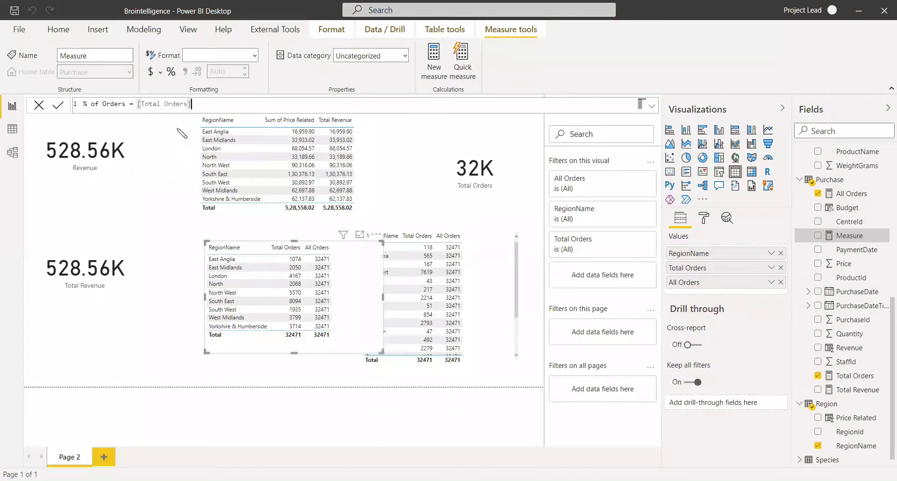
{"action": "type", "text": "/ all"}
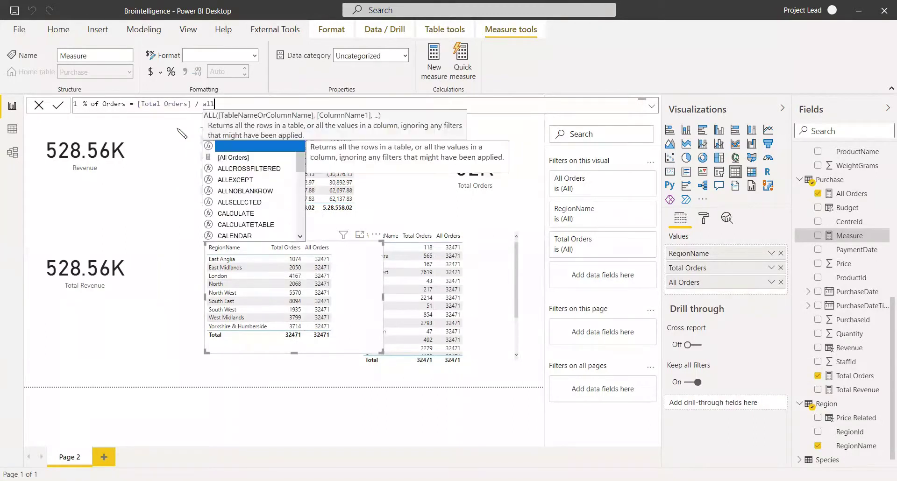
{"action": "left_click", "coordinate": [233, 158]}
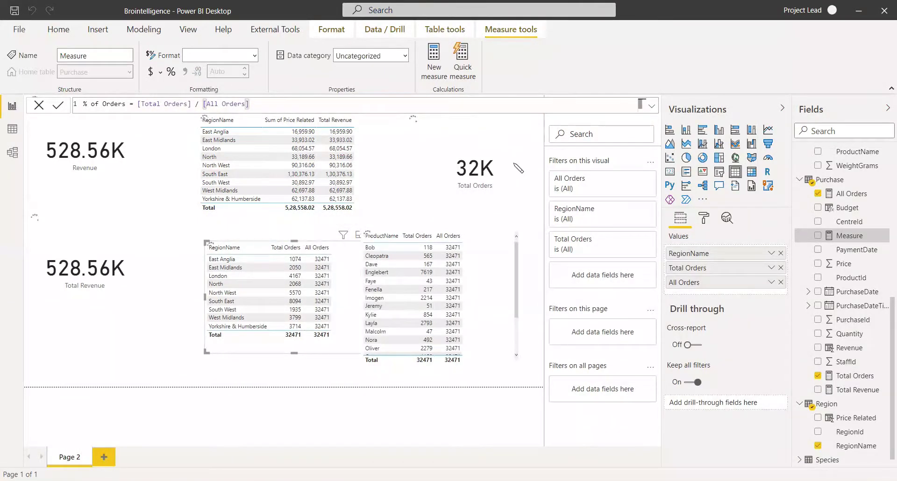
{"action": "left_click", "coordinate": [518, 168]}
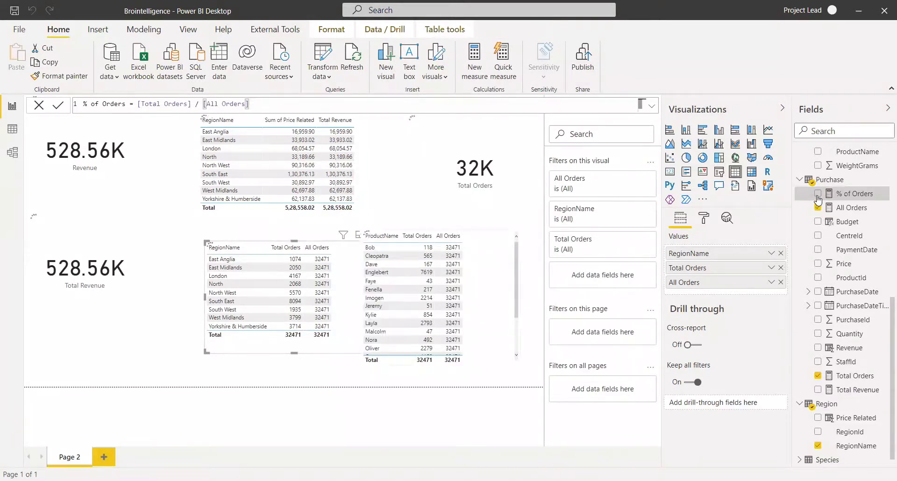
{"action": "left_click", "coordinate": [818, 200]}
{"action": "left_click", "coordinate": [817, 195]}
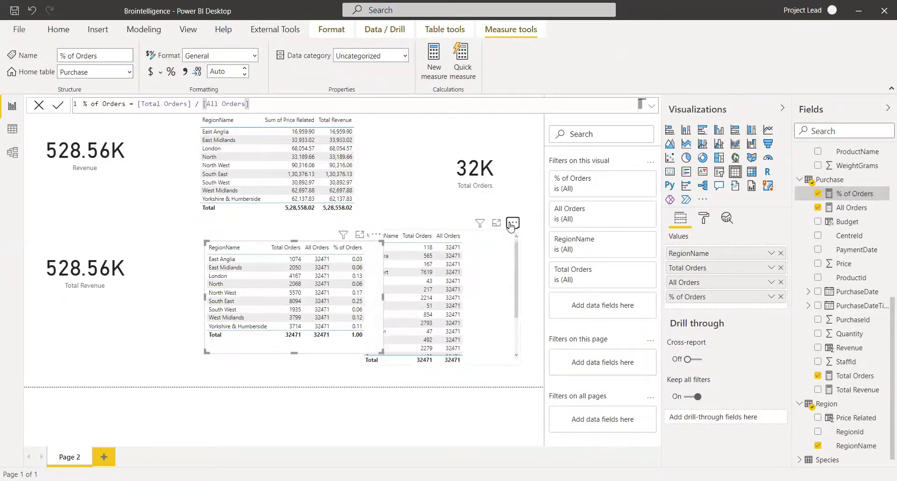
Step: Delete the product table and sort the region table by % of Orders, highest first
{"action": "left_click", "coordinate": [513, 223]}
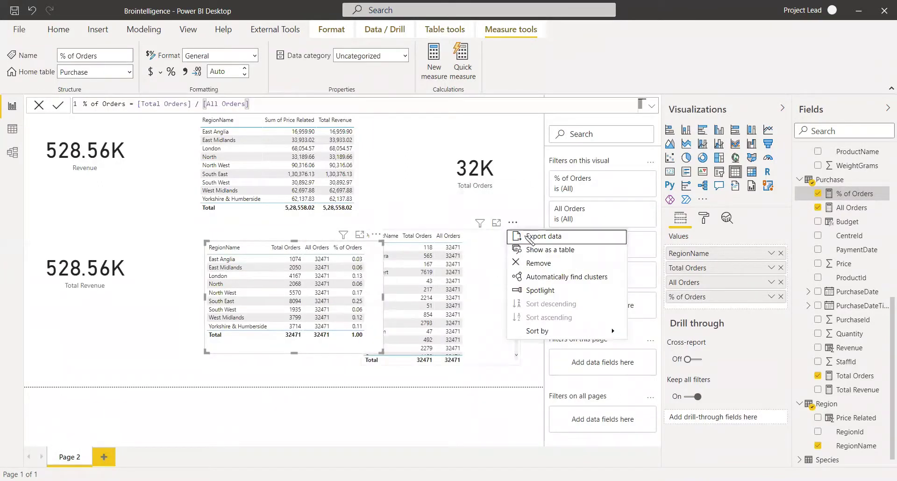
{"action": "left_click", "coordinate": [516, 265]}
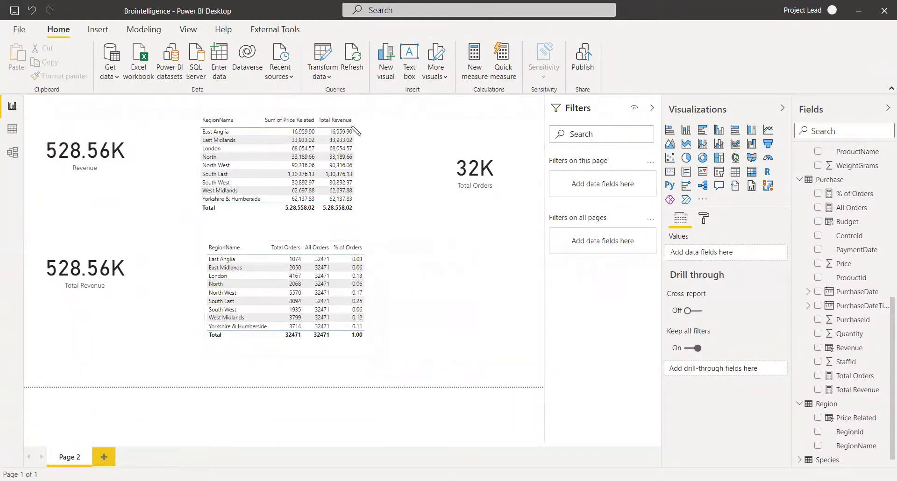
{"action": "left_click", "coordinate": [354, 256]}
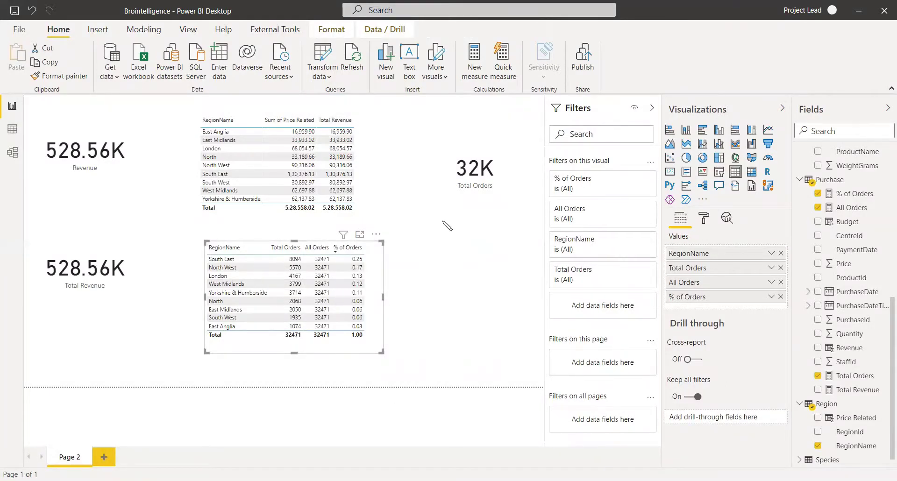
Step: Make the region table visual slightly wider
{"action": "left_click", "coordinate": [342, 30]}
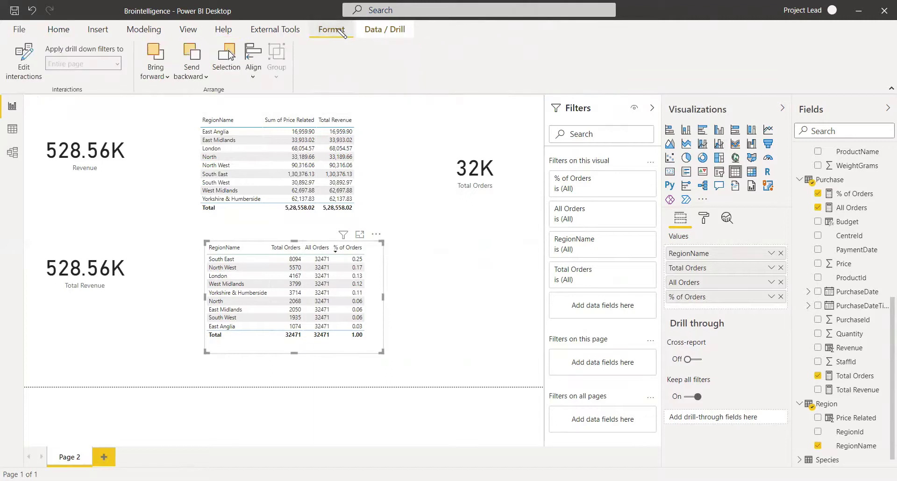
{"action": "left_click", "coordinate": [394, 30]}
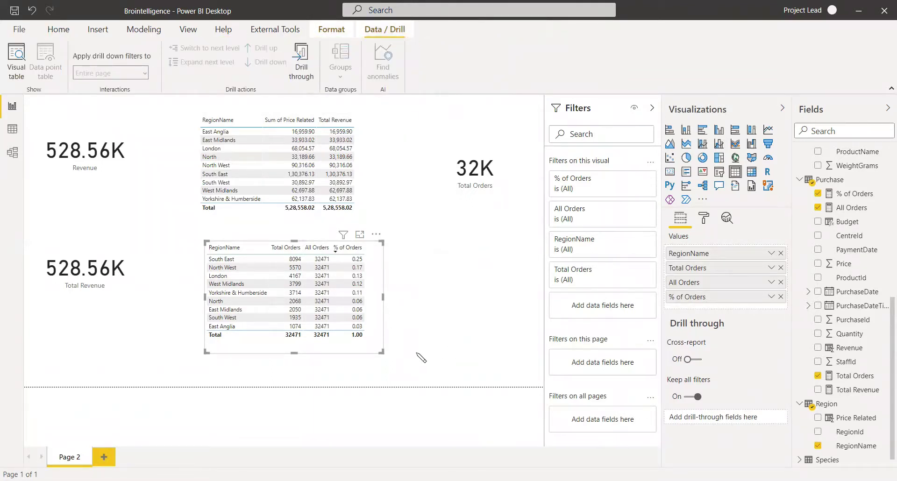
{"action": "left_click_drag", "start_coordinate": [387, 355], "coordinate": [406, 355]}
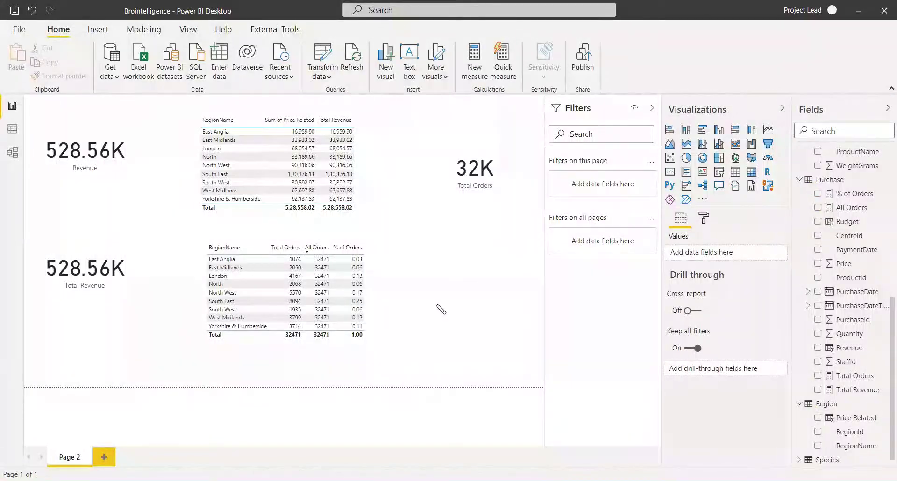
Step: Format % of Orders as a two-decimal percentage and narrow the region table slightly
{"action": "left_click", "coordinate": [390, 300]}
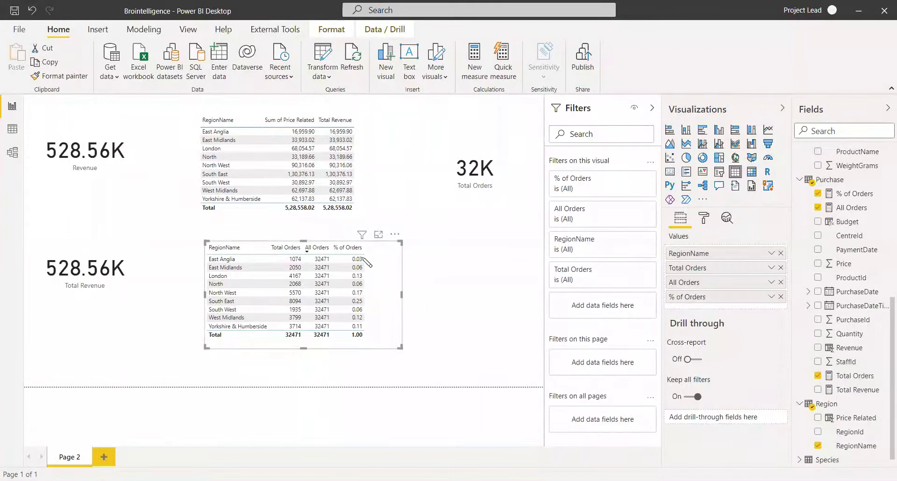
{"action": "left_click", "coordinate": [854, 194]}
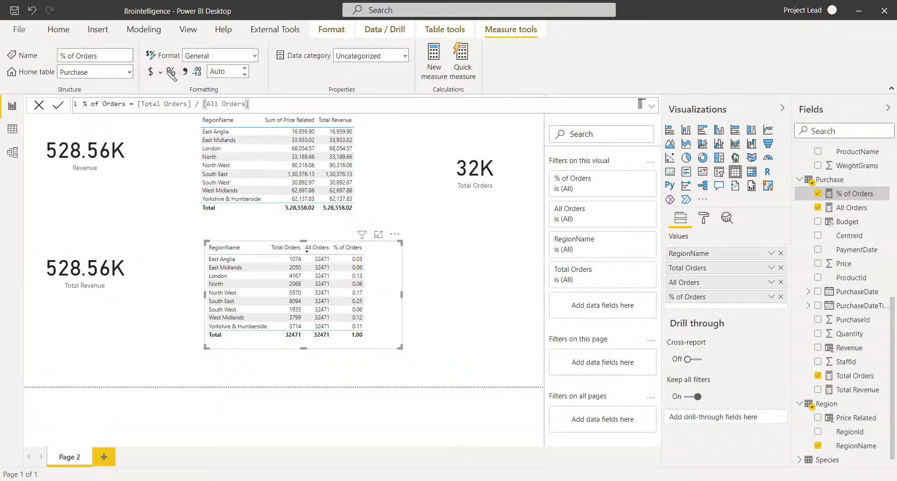
{"action": "left_click", "coordinate": [171, 72]}
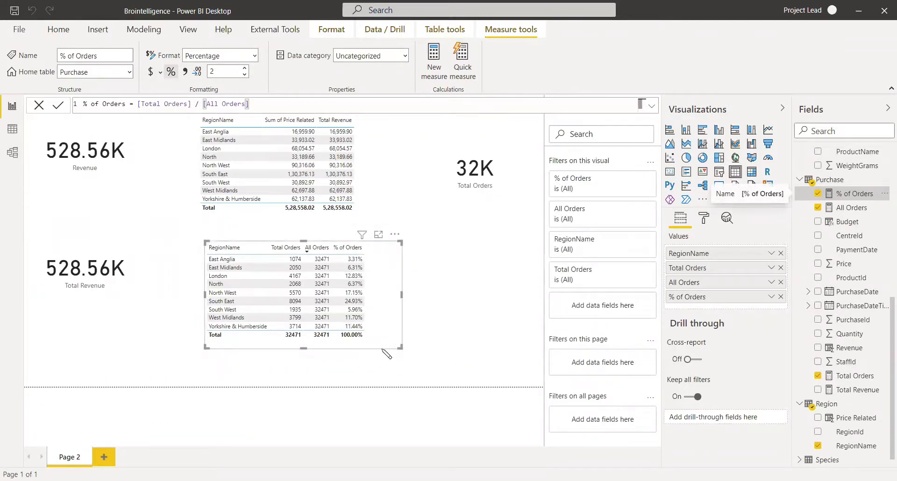
{"action": "left_click_drag", "start_coordinate": [401, 295], "coordinate": [393, 301]}
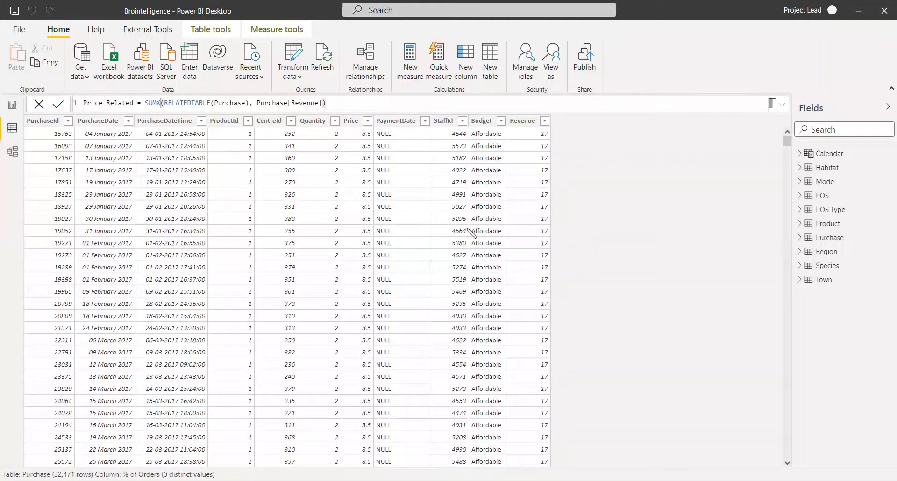
Step: Add an empty calculated column named Column to the Purchase table
{"action": "left_click", "coordinate": [212, 31]}
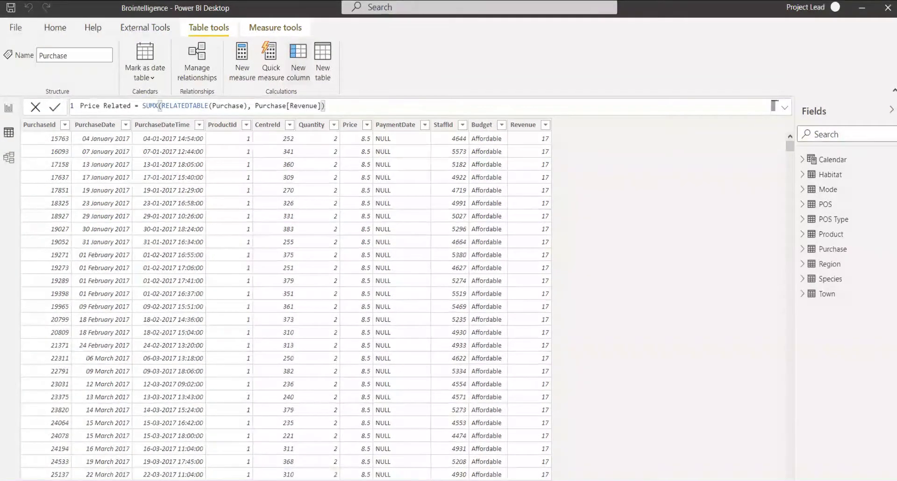
{"action": "key", "text": "Return"}
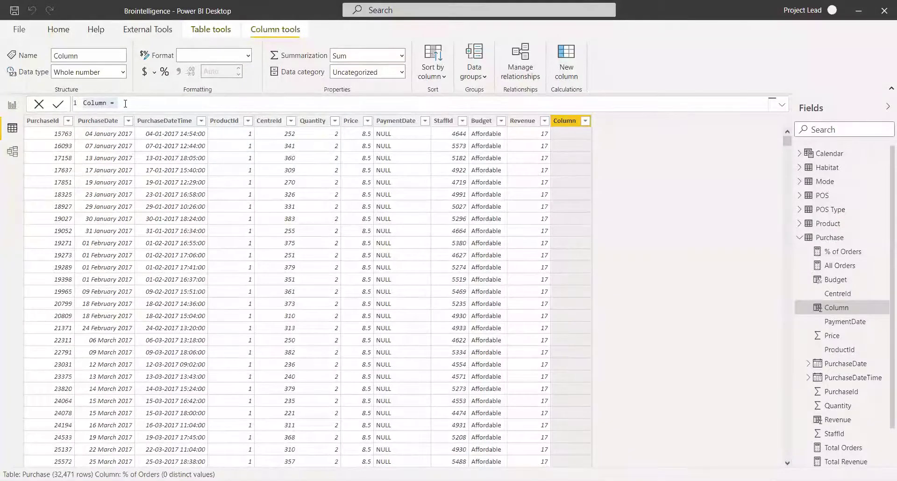
Step: Rename the column to Product Per Purchase and begin a FILTER formula
{"action": "left_click_drag", "start_coordinate": [125, 103], "coordinate": [71, 107]}
{"action": "type", "text": "Product Per Purchase = fi"}
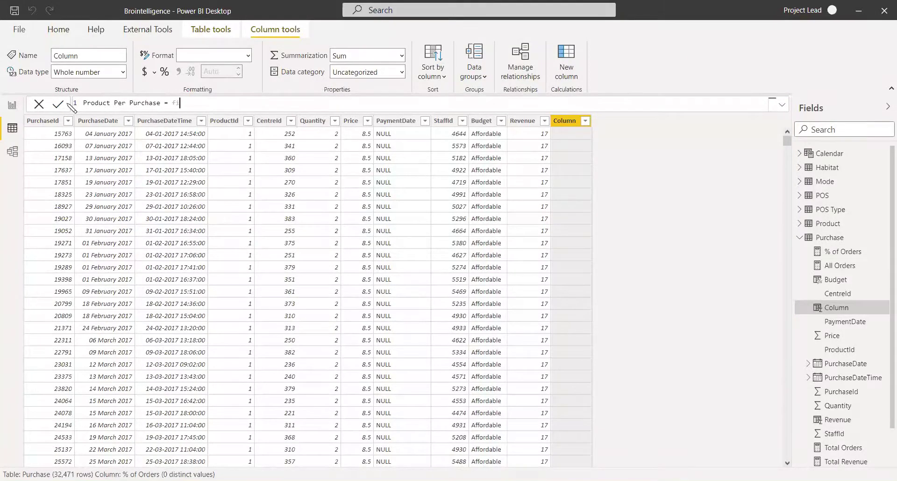
{"action": "type", "text": "l"}
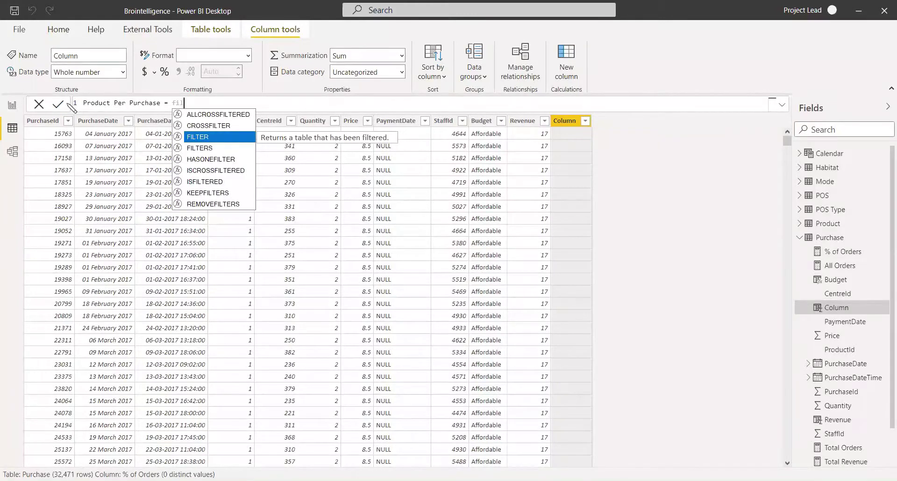
{"action": "key", "text": "Tab"}
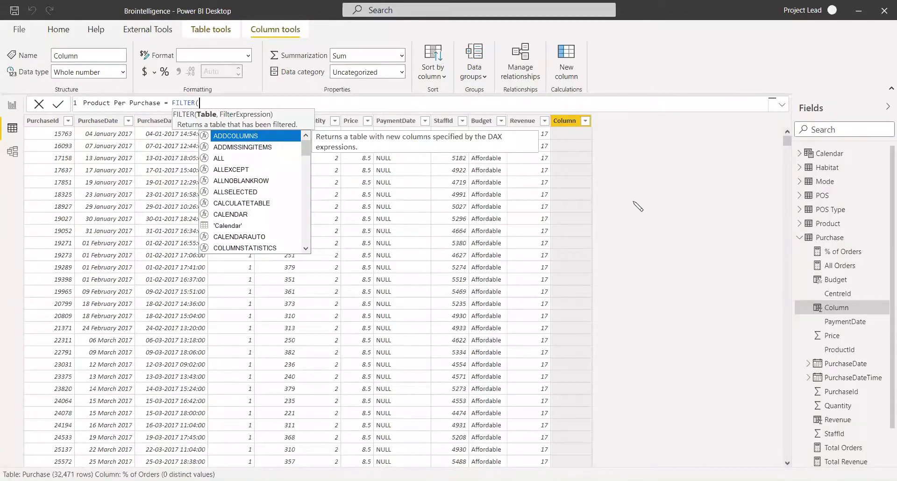
{"action": "key", "text": "Escape"}
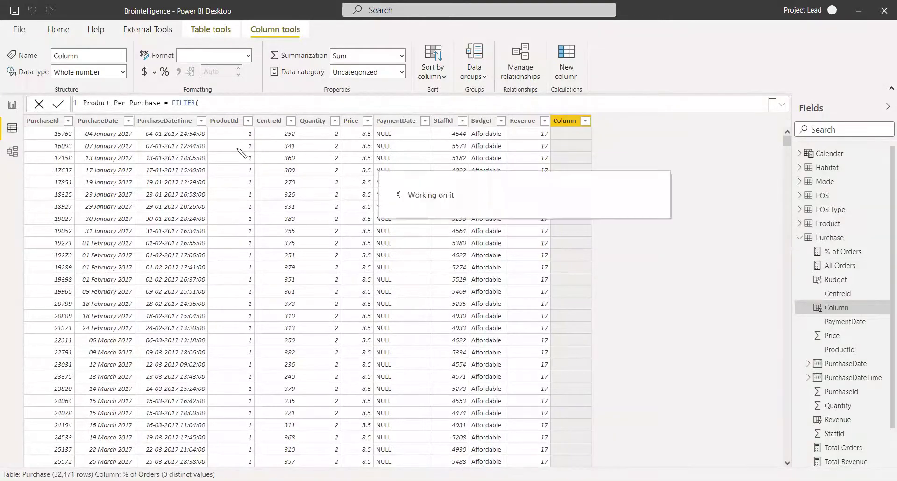
{"action": "key", "text": "Return"}
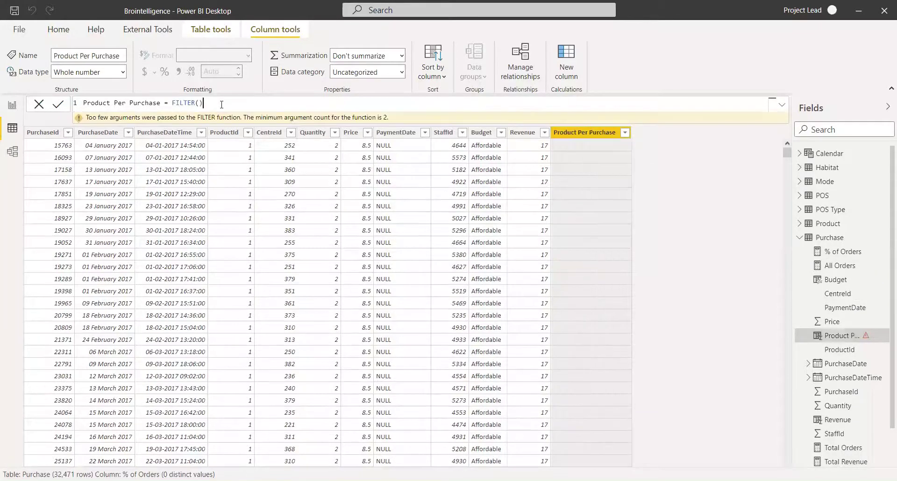
Step: Complete FILTER(Purchase, EARLIER(Purchase[ProductId]) = Purchase[ProductId])
{"action": "key", "text": "BackSpace"}
{"action": "type", "text": "e"}
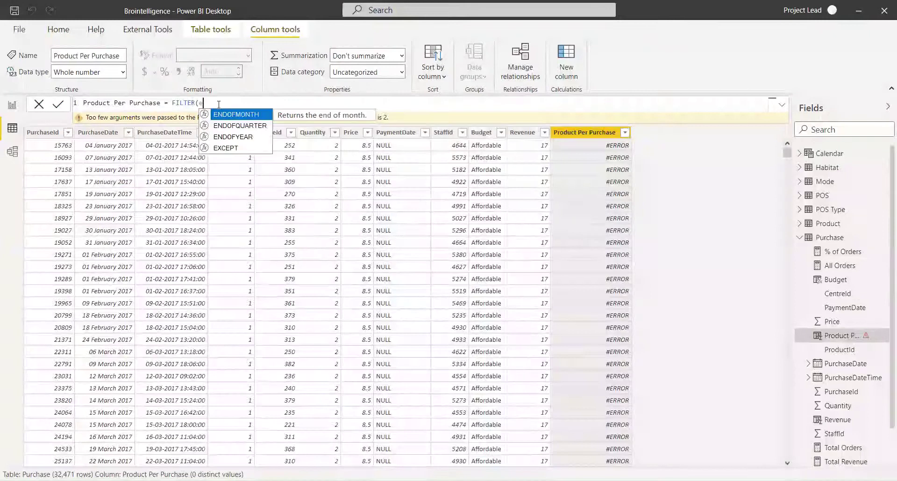
{"action": "key", "text": "BackSpace"}
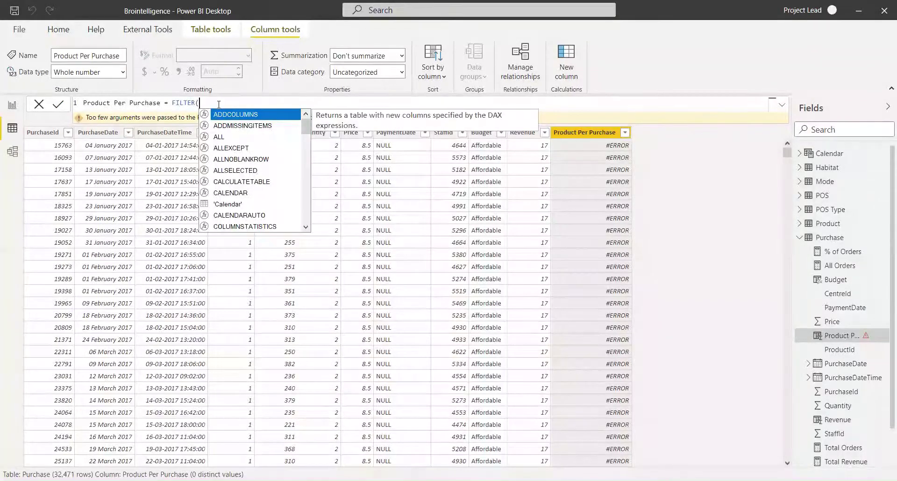
{"action": "type", "text": "Purchase"}
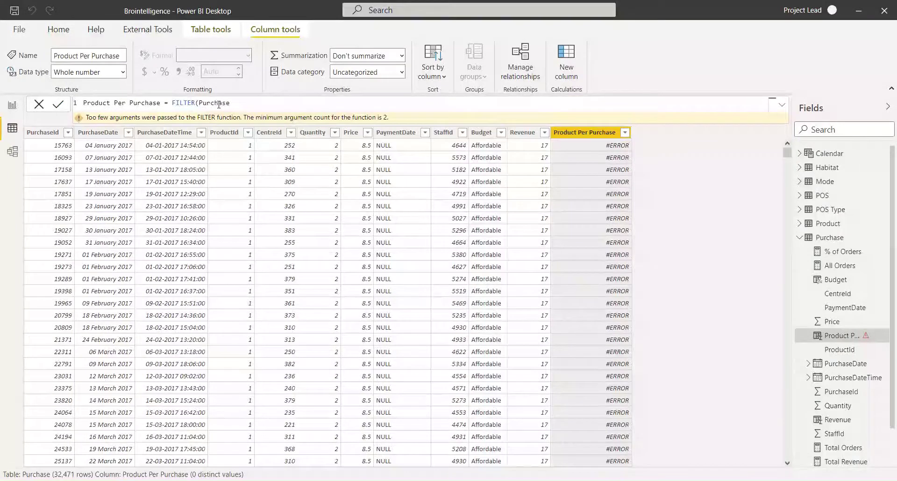
{"action": "type", "text": ","}
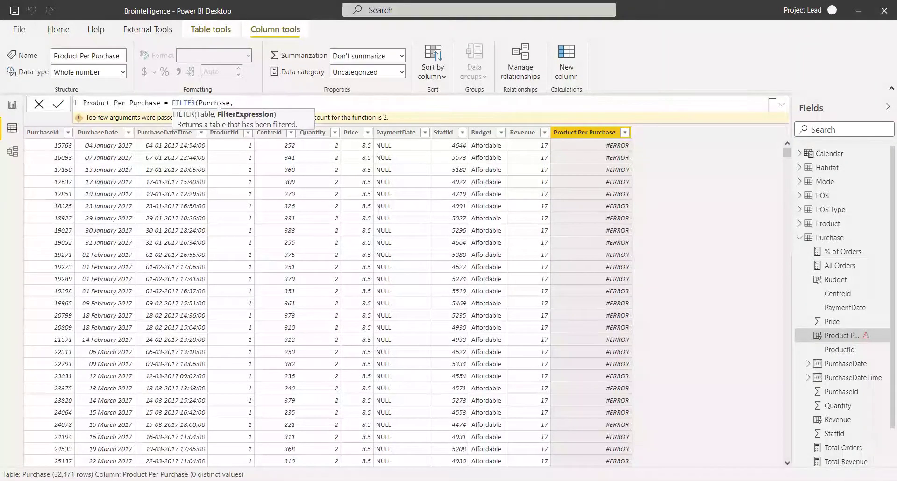
{"action": "type", "text": " EARLIER("}
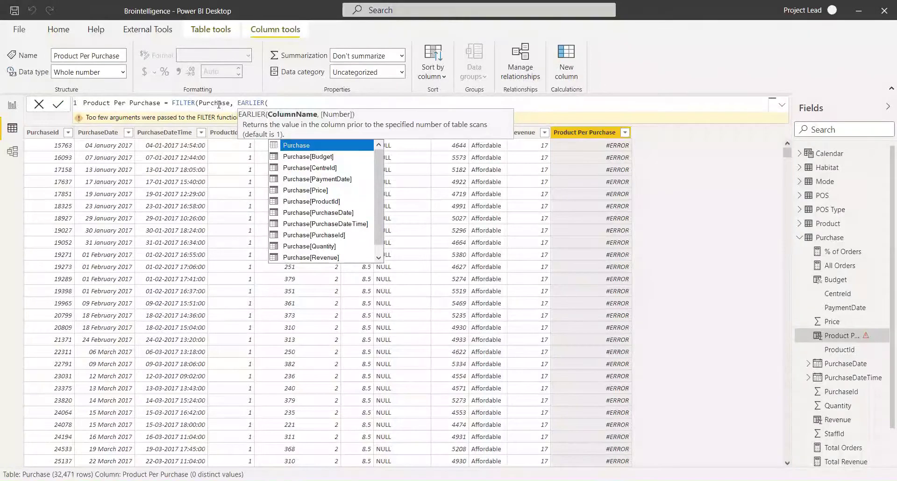
{"action": "key", "text": "Down"}
{"action": "key", "text": "Down"}
{"action": "key", "text": "Down"}
{"action": "key", "text": "Down"}
{"action": "key", "text": "Down"}
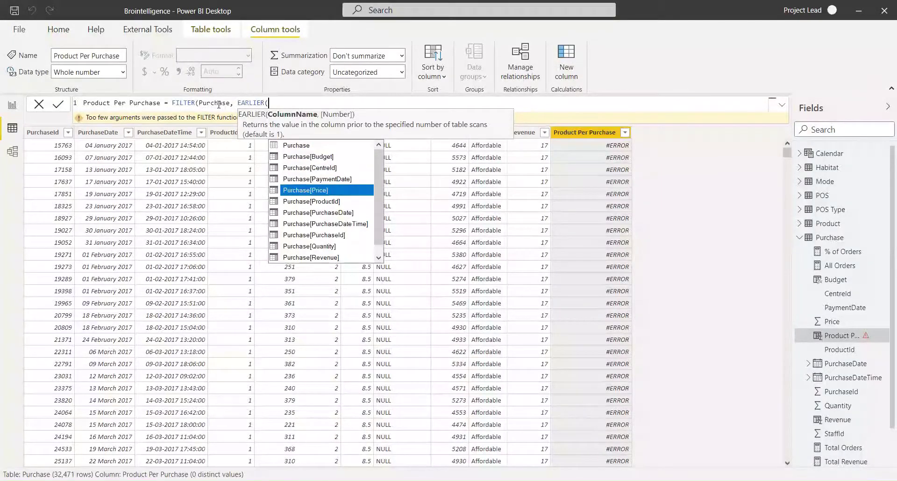
{"action": "key", "text": "Tab"}
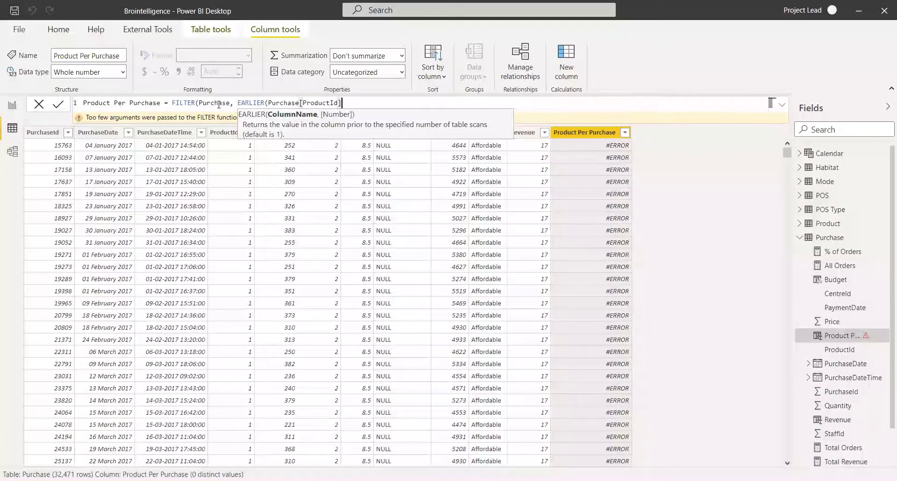
{"action": "type", "text": ")"}
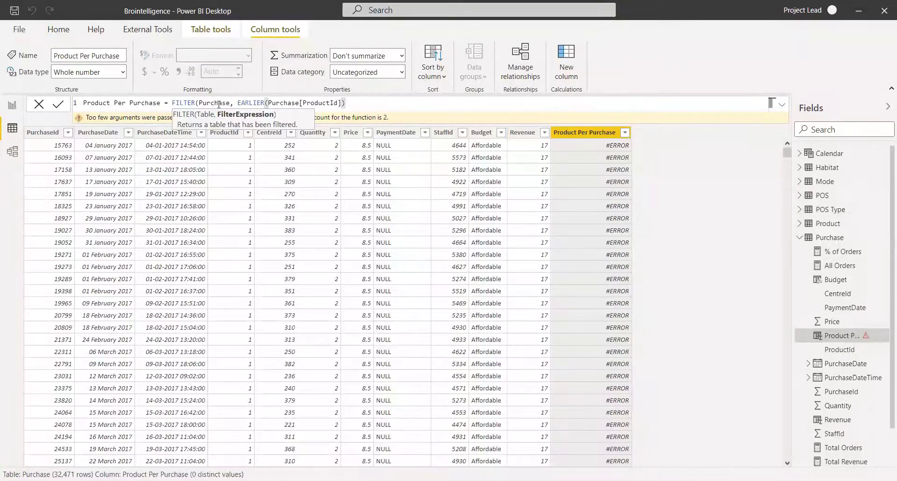
{"action": "type", "text": " = pur"}
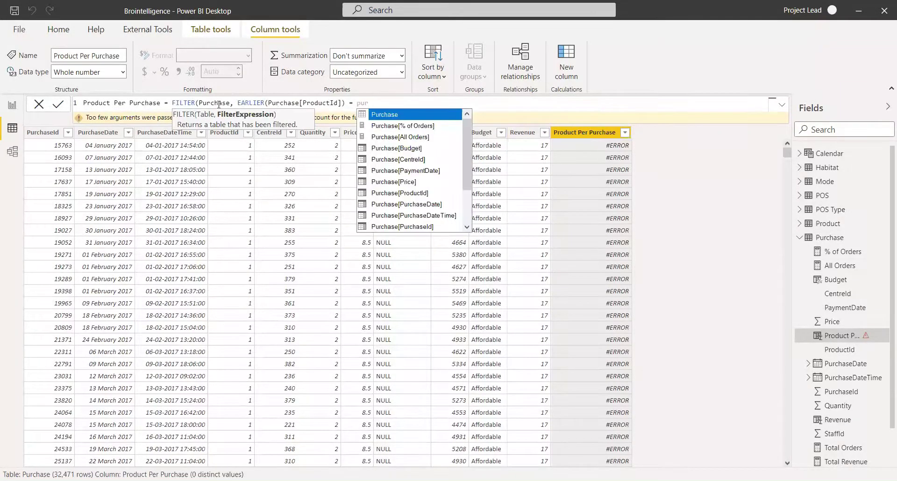
{"action": "key", "text": "Down"}
{"action": "key", "text": "Down"}
{"action": "key", "text": "Down"}
{"action": "key", "text": "Down"}
{"action": "key", "text": "Down"}
{"action": "key", "text": "Down"}
{"action": "key", "text": "Down"}
{"action": "key", "text": "Tab"}
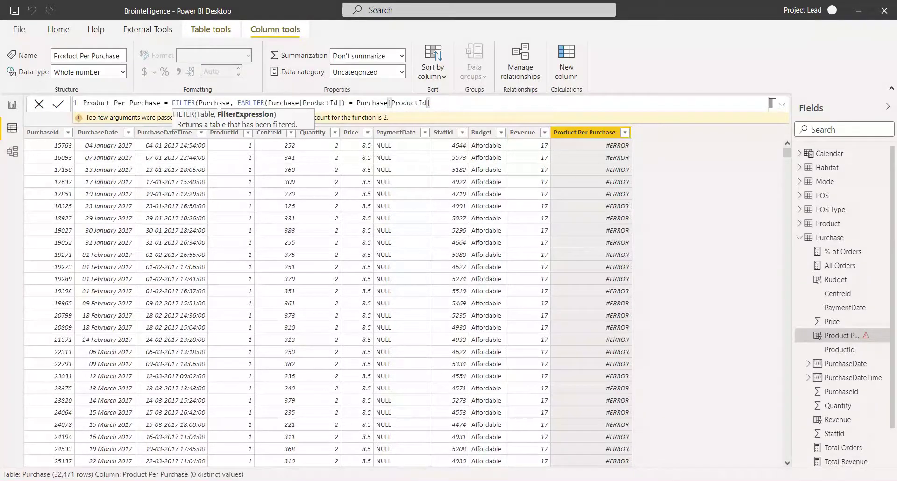
{"action": "type", "text": ")"}
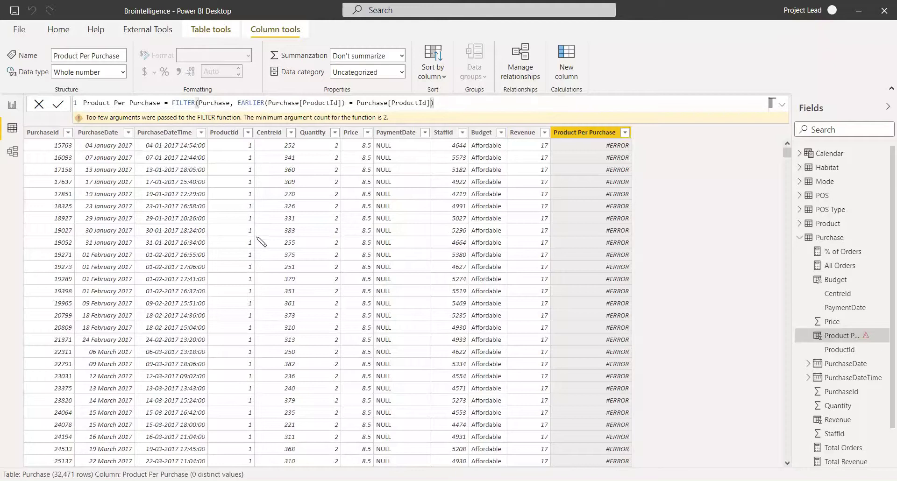
Step: Wrap the FILTER in COUNTROWS so ProductId 1 rows show 10021
{"action": "left_click", "coordinate": [172, 102]}
{"action": "type", "text": "count"}
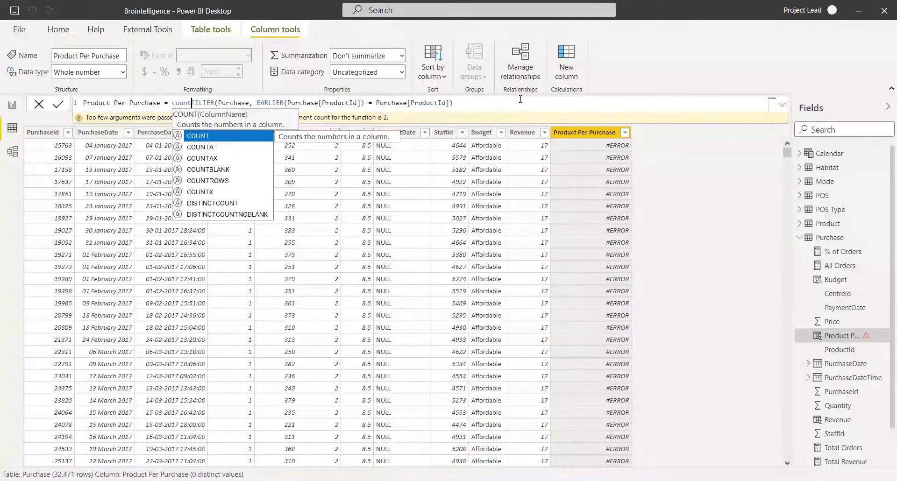
{"action": "type", "text": "ro"}
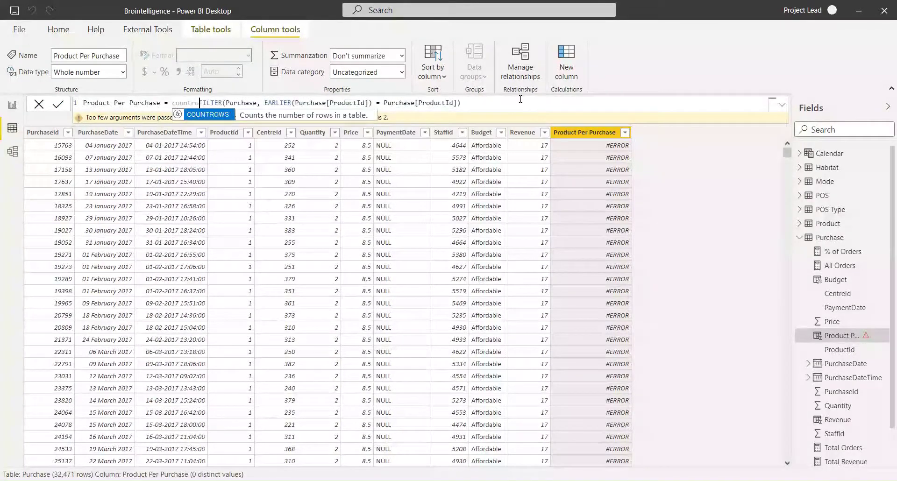
{"action": "key", "text": "Tab"}
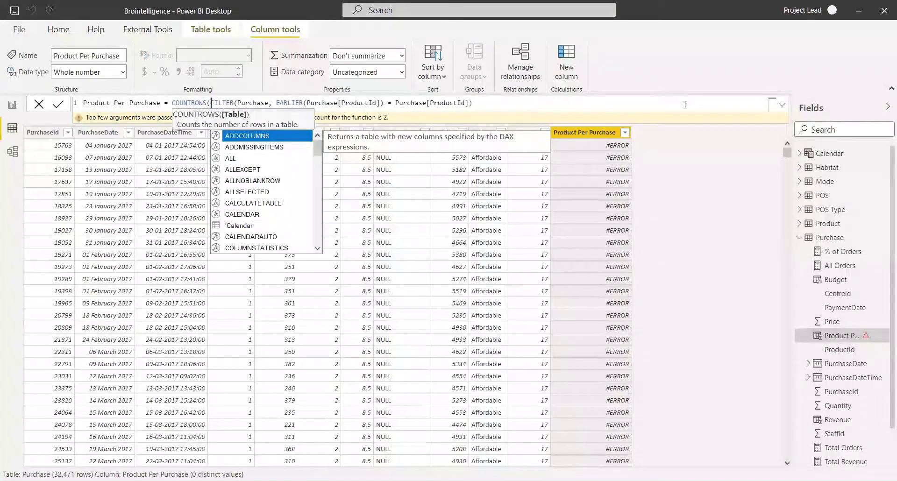
{"action": "left_click", "coordinate": [522, 101]}
{"action": "type", "text": ")"}
{"action": "key", "text": "Return"}
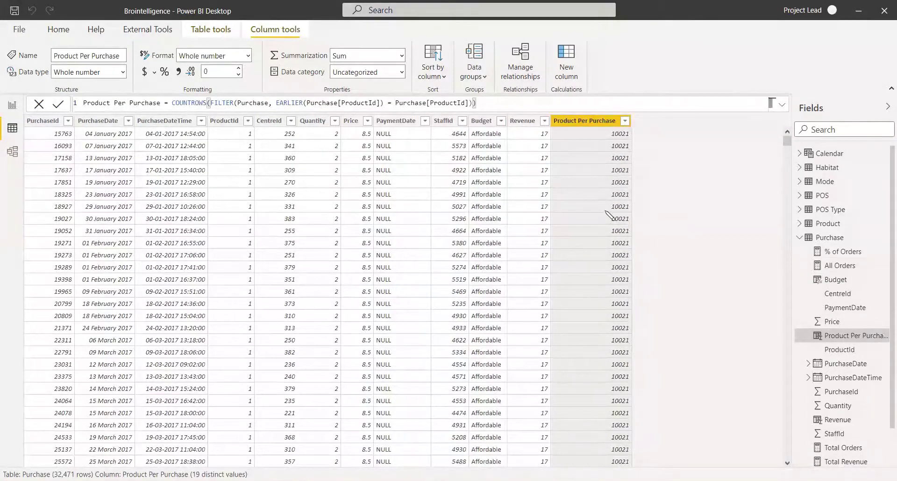
{"action": "left_click", "coordinate": [625, 125]}
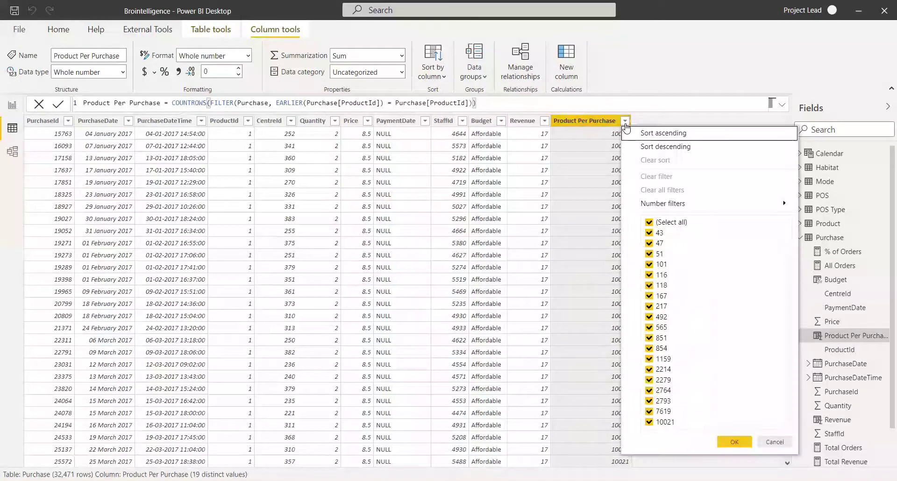
{"action": "left_click", "coordinate": [649, 223]}
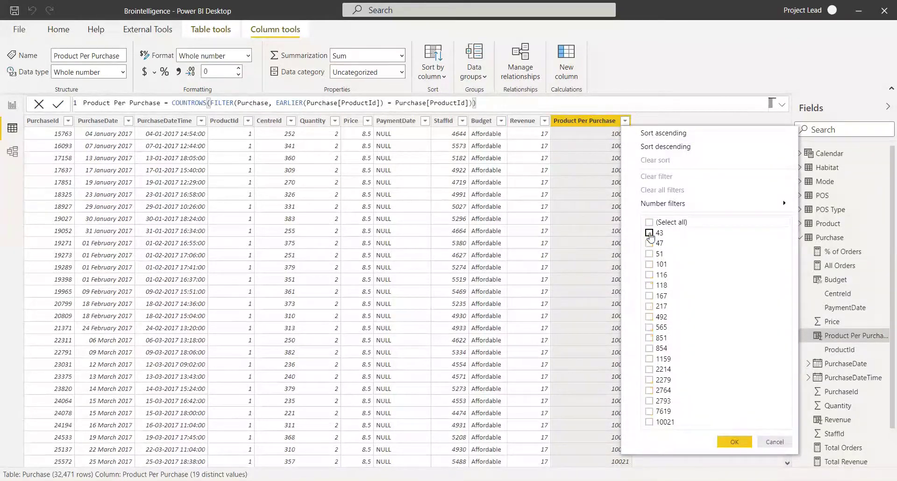
{"action": "left_click", "coordinate": [650, 233]}
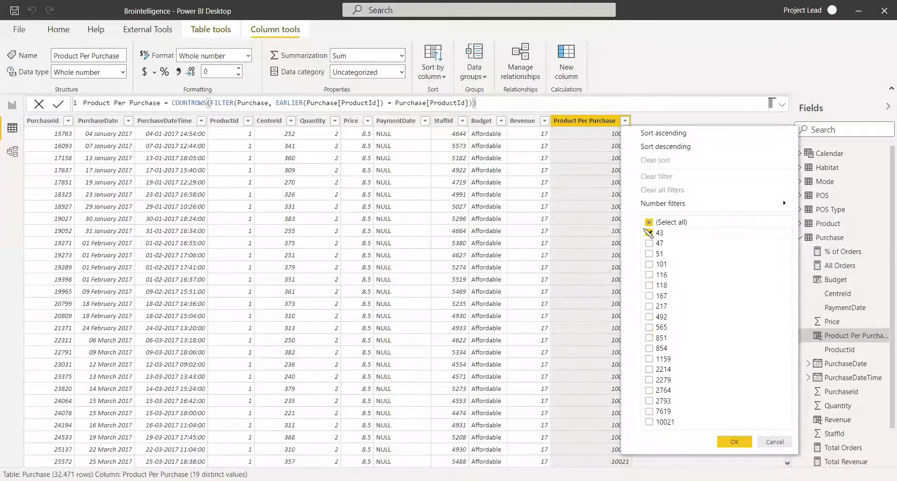
{"action": "left_click", "coordinate": [734, 442]}
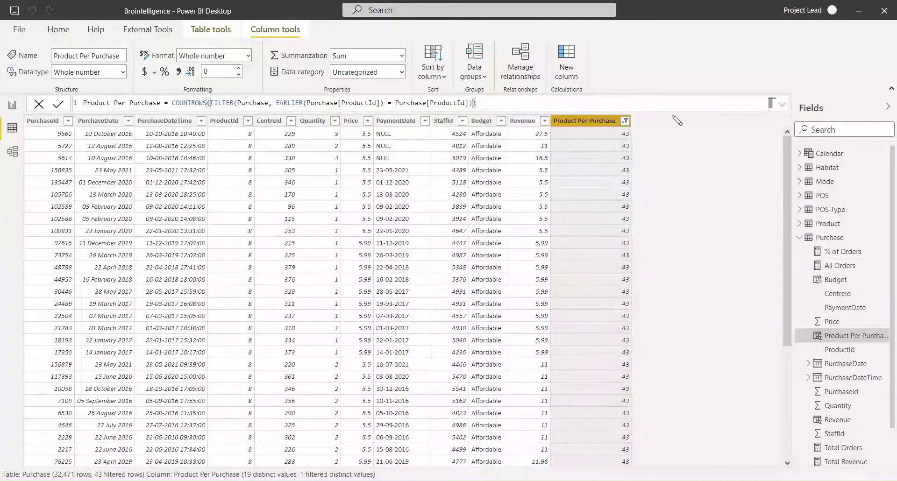
{"action": "left_click", "coordinate": [624, 122]}
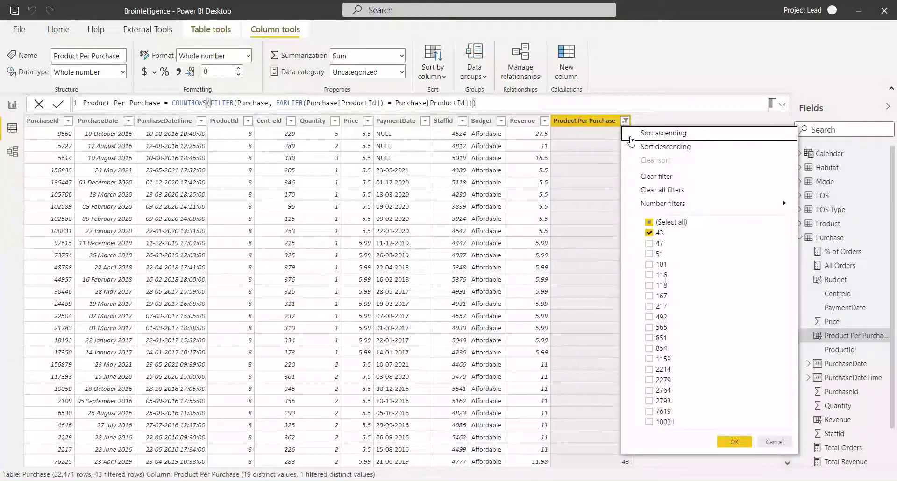
{"action": "left_click", "coordinate": [649, 223]}
{"action": "left_click", "coordinate": [734, 442]}
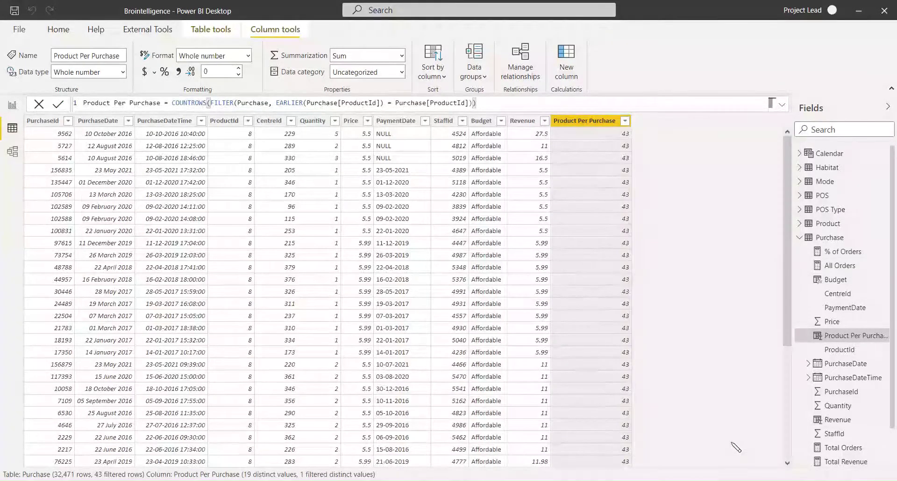
{"action": "left_click", "coordinate": [246, 121]}
{"action": "left_click", "coordinate": [248, 121]}
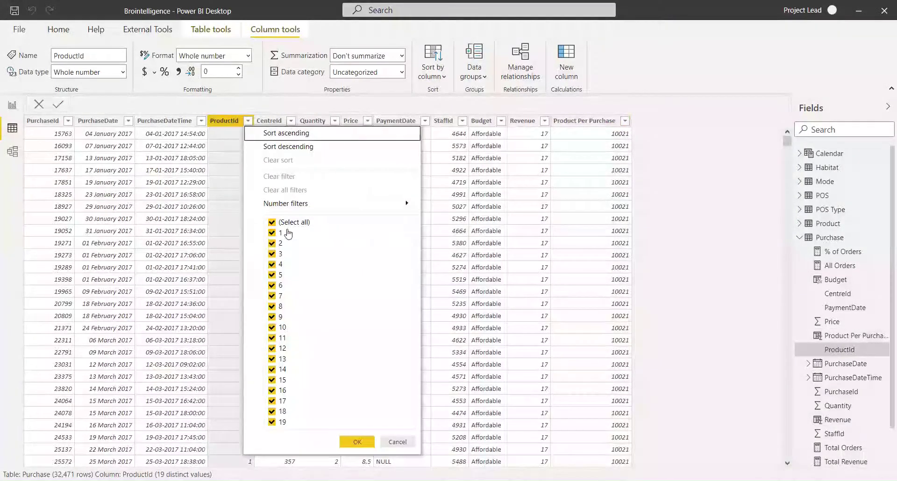
{"action": "left_click", "coordinate": [272, 222]}
{"action": "left_click", "coordinate": [273, 307]}
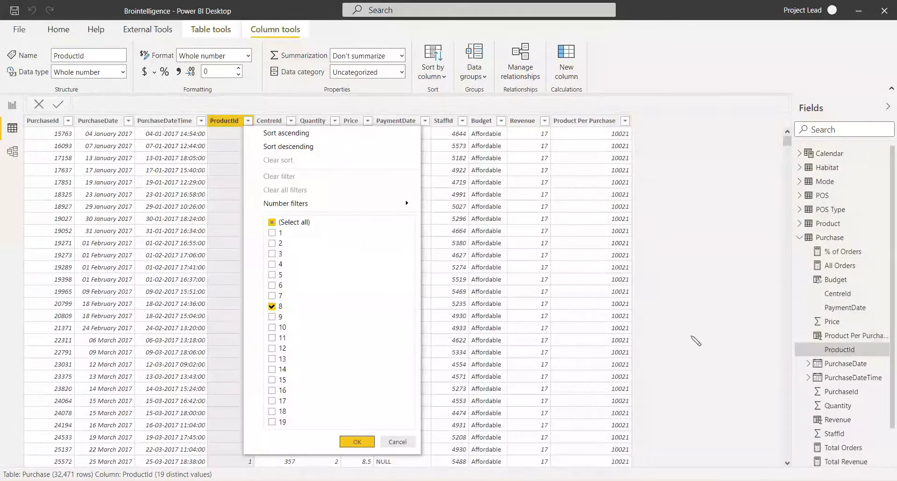
{"action": "key", "text": "Return"}
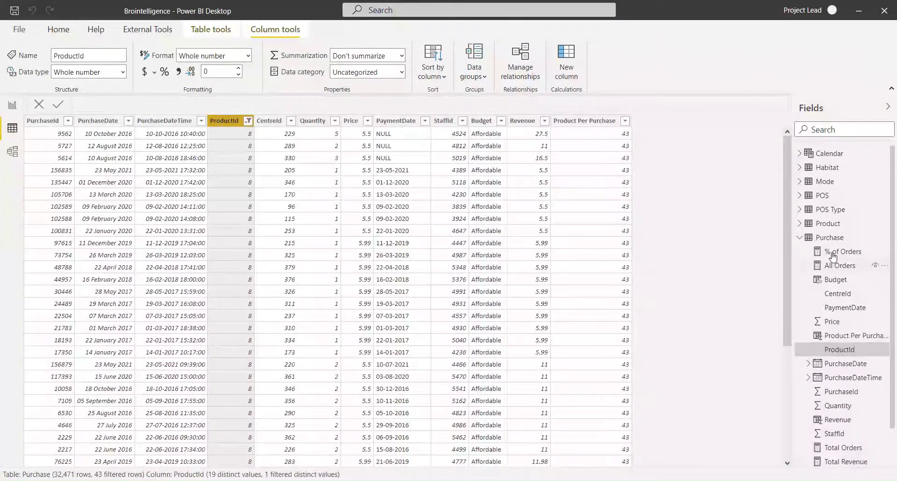
{"action": "left_click_drag", "start_coordinate": [789, 258], "coordinate": [793, 140]}
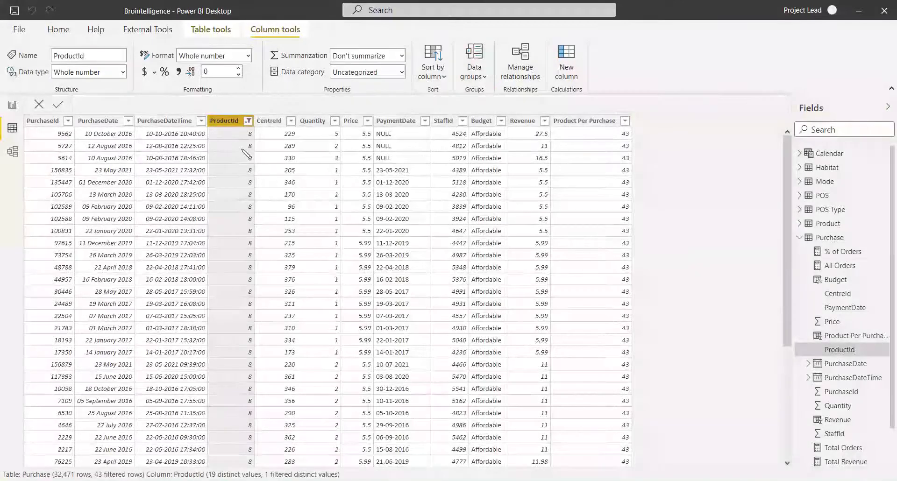
{"action": "left_click", "coordinate": [248, 121]}
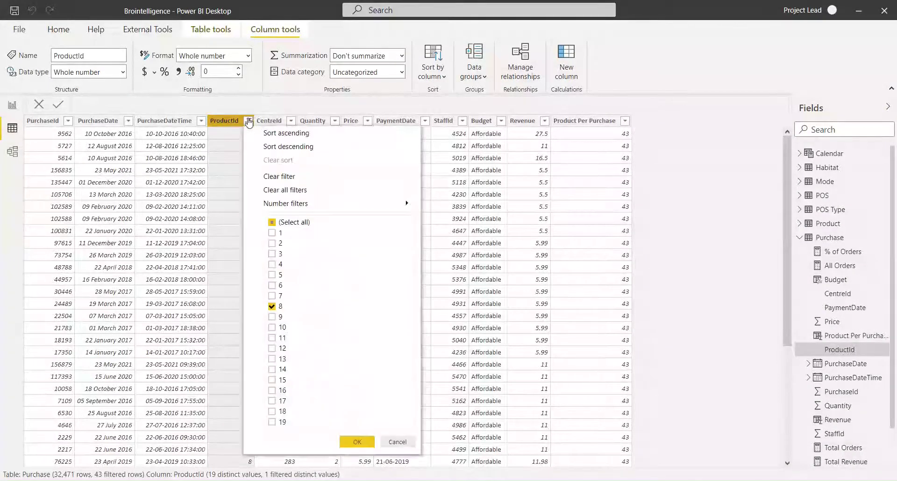
{"action": "left_click", "coordinate": [273, 222]}
{"action": "left_click", "coordinate": [272, 223]}
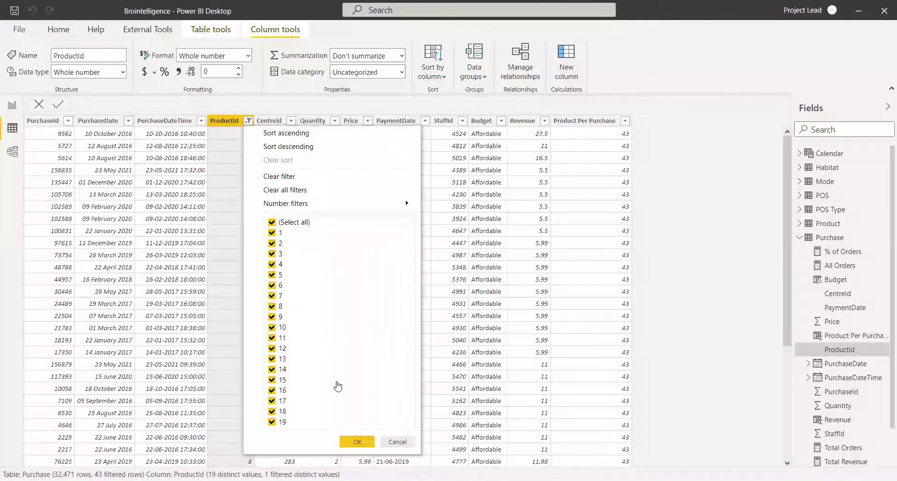
{"action": "left_click", "coordinate": [357, 442]}
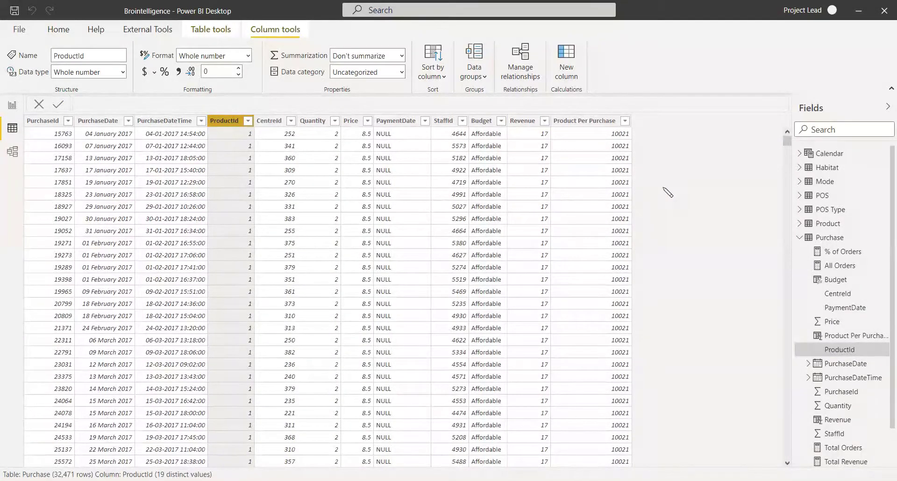
{"action": "left_click", "coordinate": [328, 169]}
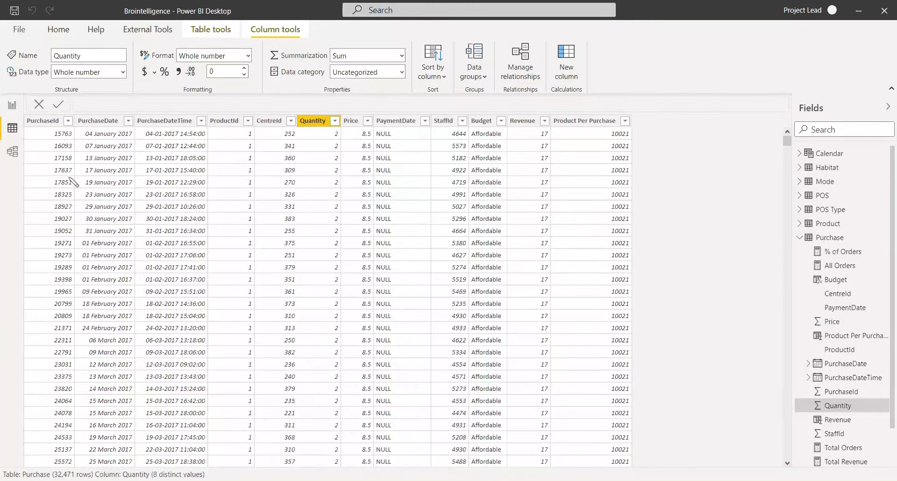
Step: Enlarge the Purchase card in Model view, then narrow the Product Per Purchase column
{"action": "left_click", "coordinate": [6, 155]}
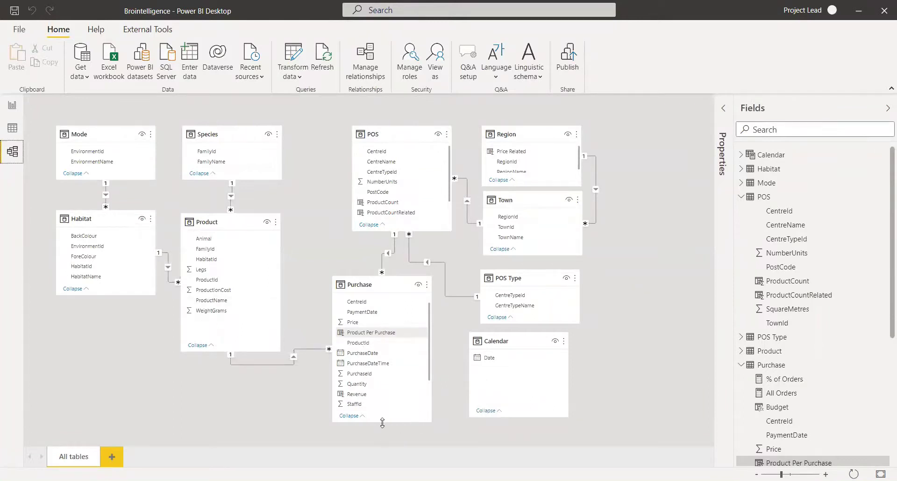
{"action": "left_click_drag", "start_coordinate": [382, 423], "coordinate": [382, 452]}
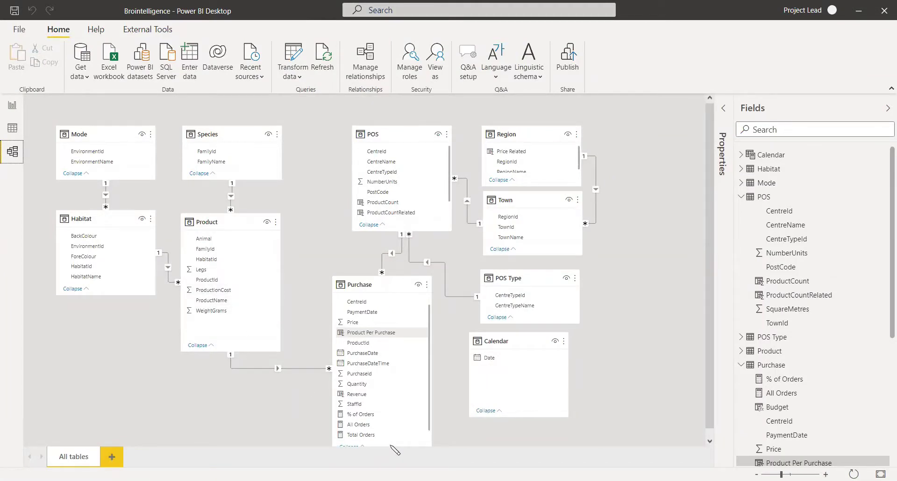
{"action": "left_click", "coordinate": [13, 132]}
{"action": "left_click_drag", "start_coordinate": [630, 121], "coordinate": [556, 134]}
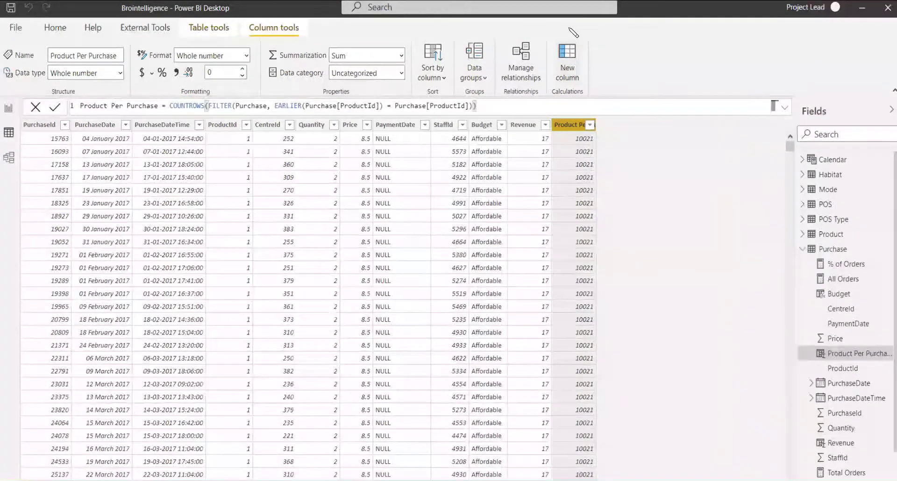
Step: Start a new Purchase column named Prod Cost using the RELATED function
{"action": "left_click", "coordinate": [567, 61]}
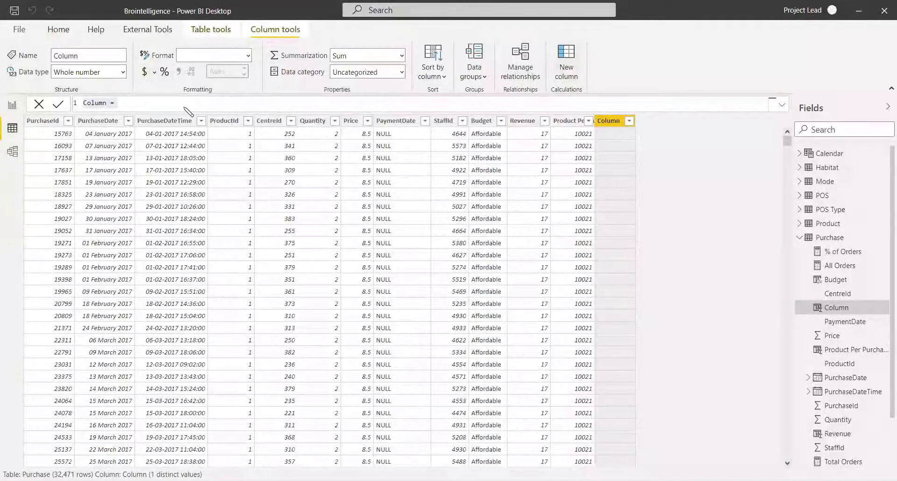
{"action": "left_click", "coordinate": [128, 102]}
{"action": "left_click", "coordinate": [74, 105]}
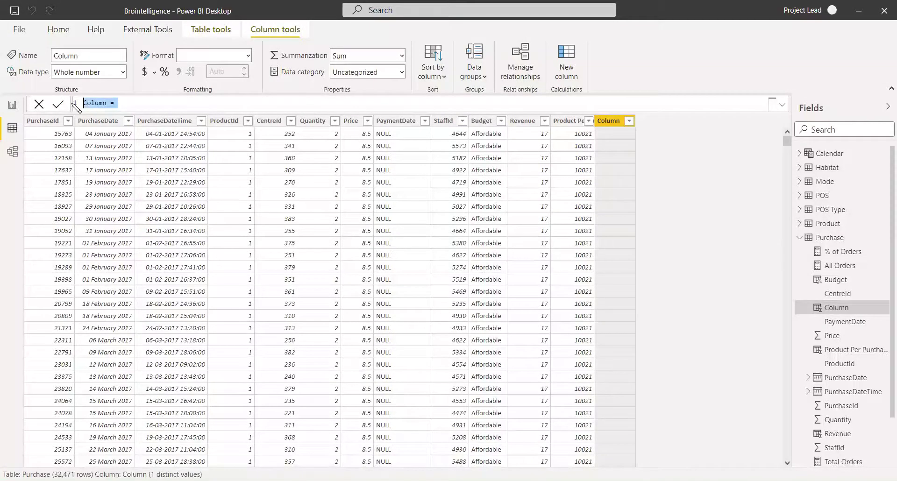
{"action": "type", "text": "Prod COst"}
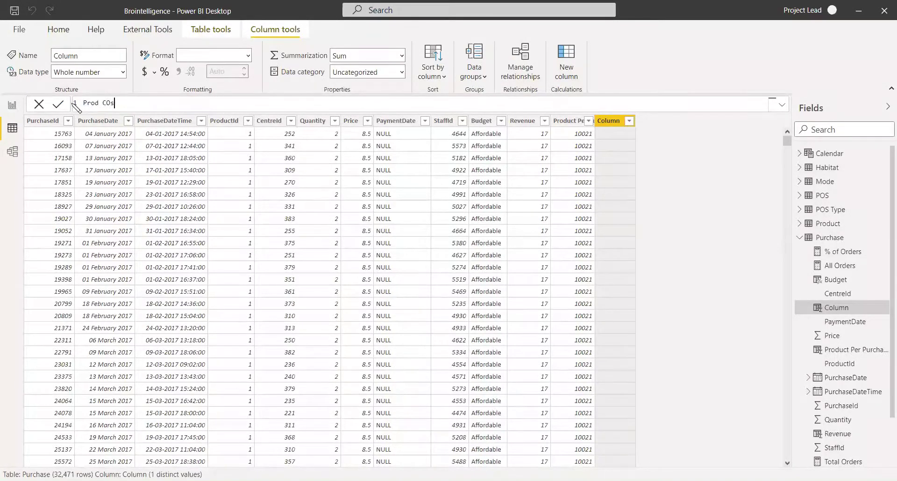
{"action": "key", "text": "BackSpace"}
{"action": "key", "text": "BackSpace"}
{"action": "key", "text": "BackSpace"}
{"action": "type", "text": "ost = rela"}
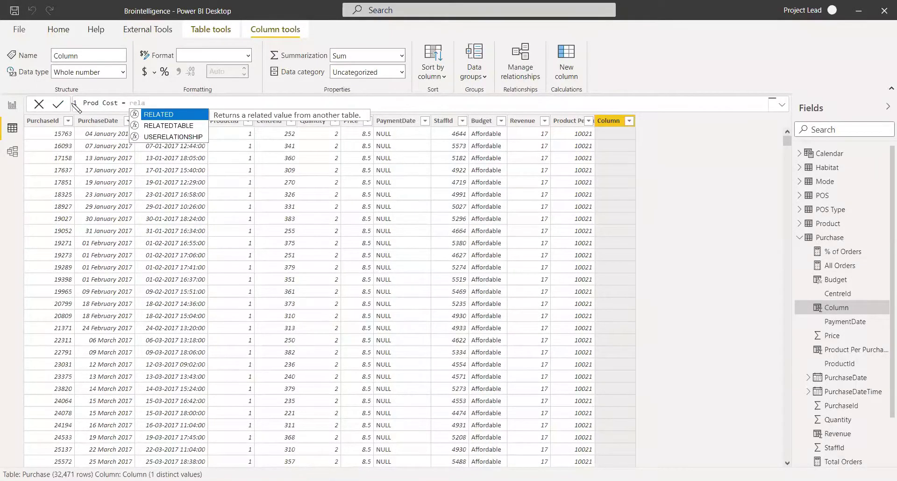
{"action": "key", "text": "Tab"}
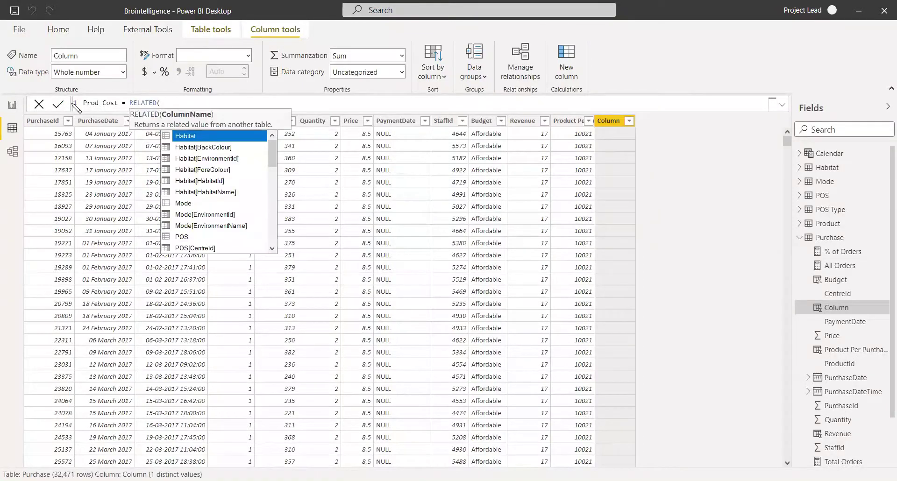
Step: Complete the formula as RELATED('Product'[ProductionCost]) and commit it
{"action": "key", "text": "Down"}
{"action": "key", "text": "Down"}
{"action": "key", "text": "Down"}
{"action": "key", "text": "Down"}
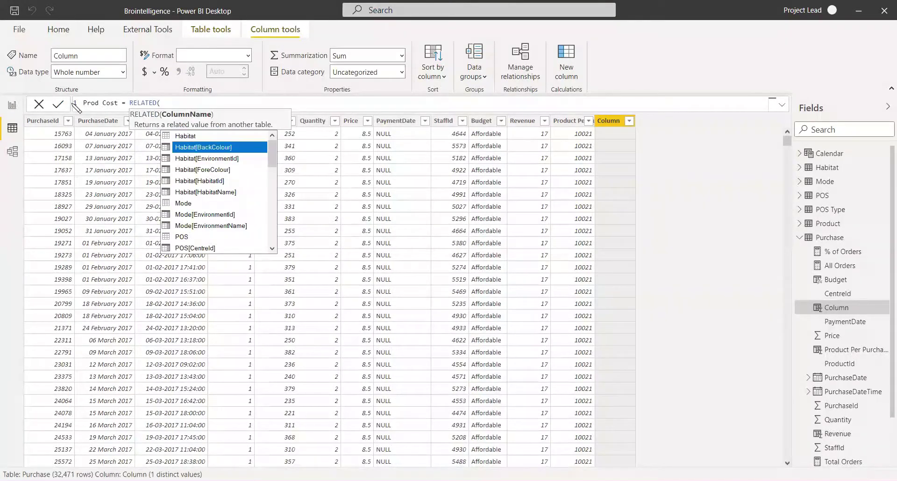
{"action": "key", "text": "Down"}
{"action": "key", "text": "Down"}
{"action": "key", "text": "Down"}
{"action": "key", "text": "Down"}
{"action": "key", "text": "Down"}
{"action": "key", "text": "Down"}
{"action": "key", "text": "Down"}
{"action": "key", "text": "Down"}
{"action": "key", "text": "Down"}
{"action": "key", "text": "Down"}
{"action": "key", "text": "Down"}
{"action": "key", "text": "Down"}
{"action": "key", "text": "Down"}
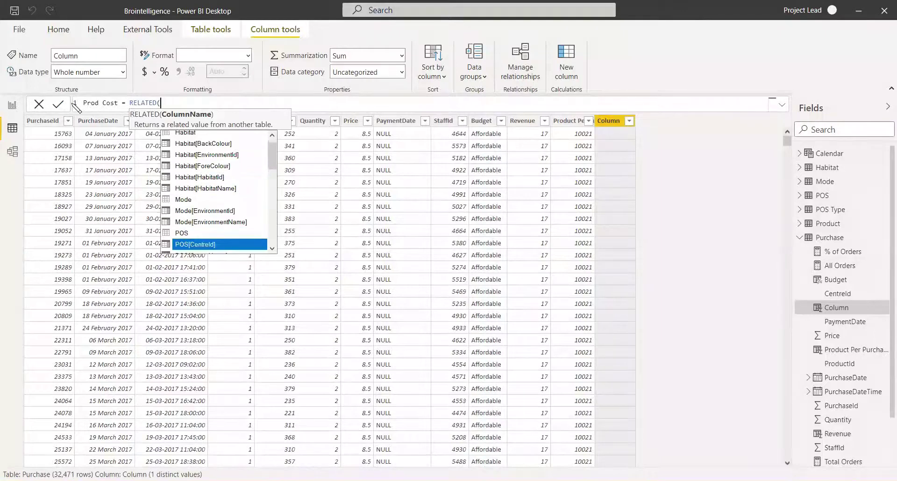
{"action": "key", "text": "Down"}
{"action": "key", "text": "Down"}
{"action": "key", "text": "Down"}
{"action": "key", "text": "Down"}
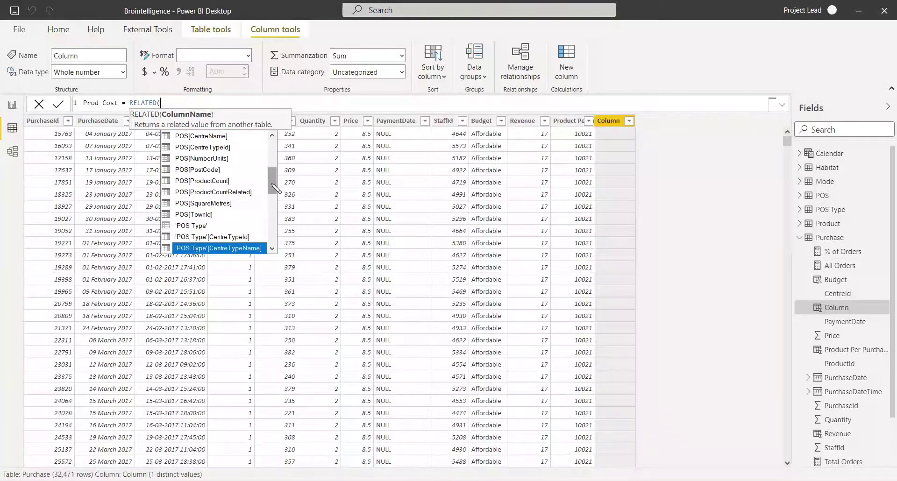
{"action": "left_click_drag", "start_coordinate": [272, 185], "coordinate": [269, 208]}
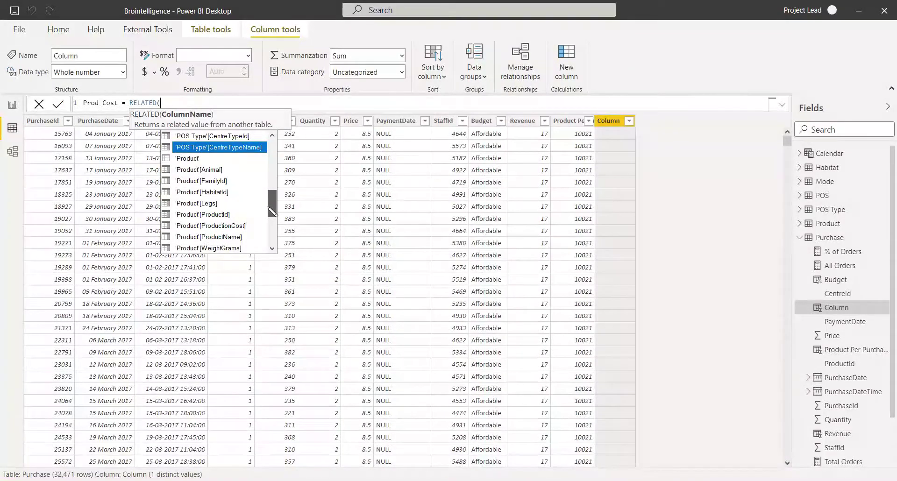
{"action": "left_click_drag", "start_coordinate": [272, 212], "coordinate": [272, 215]}
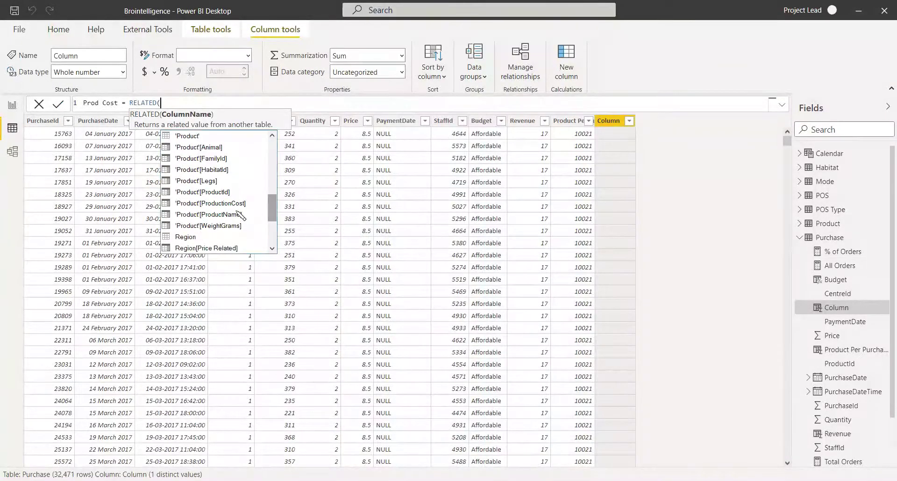
{"action": "left_click", "coordinate": [224, 204]}
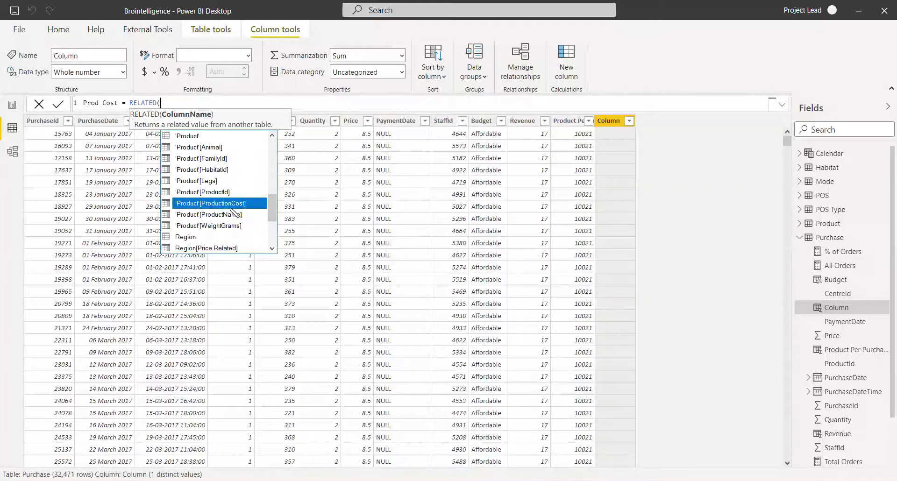
{"action": "double_click", "coordinate": [230, 206]}
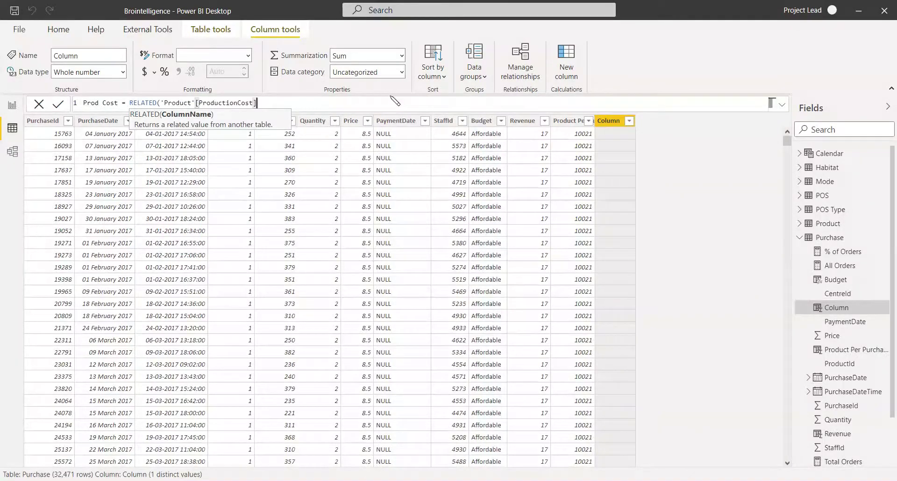
{"action": "type", "text": ")"}
{"action": "key", "text": "Return"}
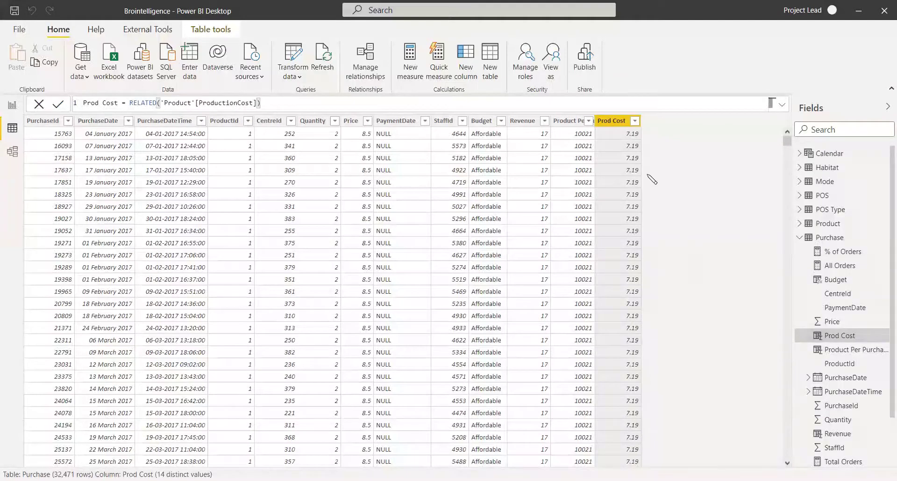
Step: Compare Product's ProductionCost values with Prod Cost, return to Purchase, then show the model diagram
{"action": "left_click", "coordinate": [820, 223]}
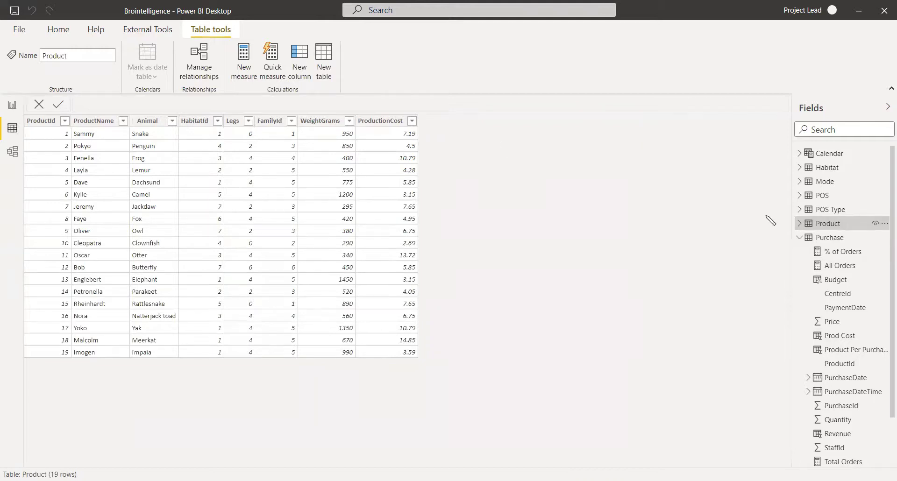
{"action": "left_click", "coordinate": [827, 244]}
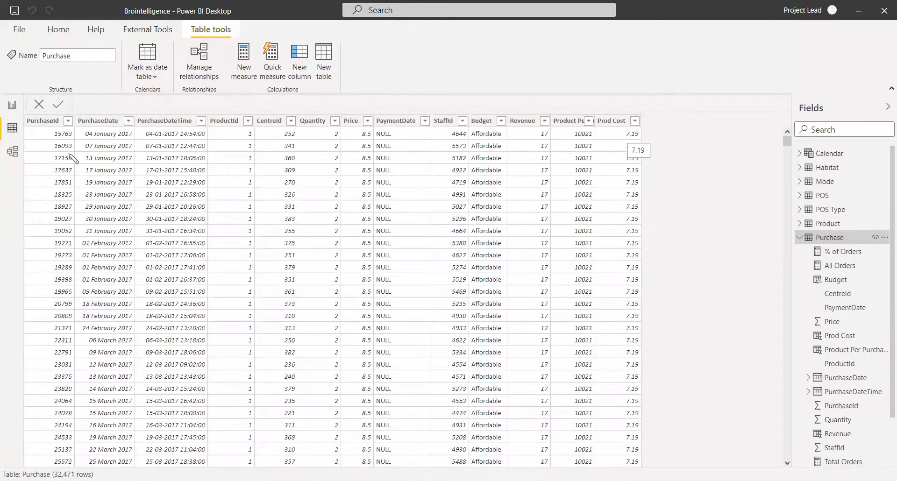
{"action": "left_click", "coordinate": [11, 157]}
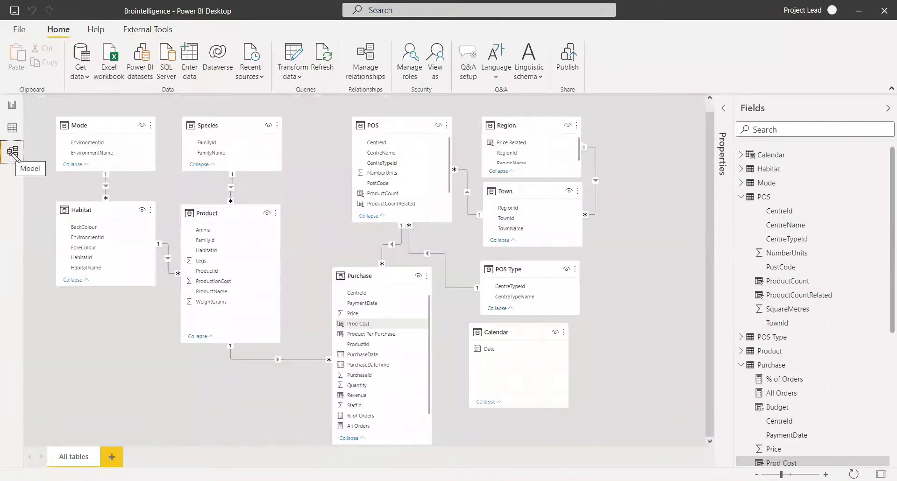
Step: Delete the Product–Purchase relationship and return to the Purchase data, where Prod Cost shows #ERROR
{"action": "right_click", "coordinate": [290, 362]}
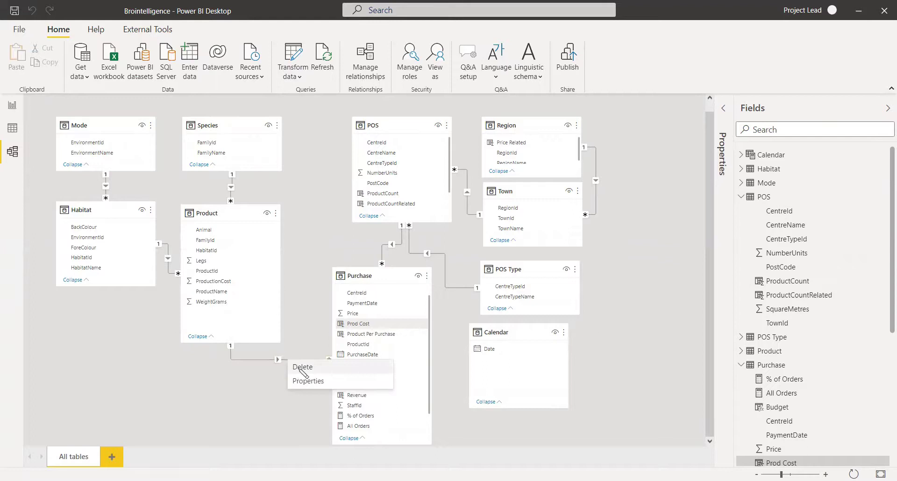
{"action": "left_click", "coordinate": [299, 369]}
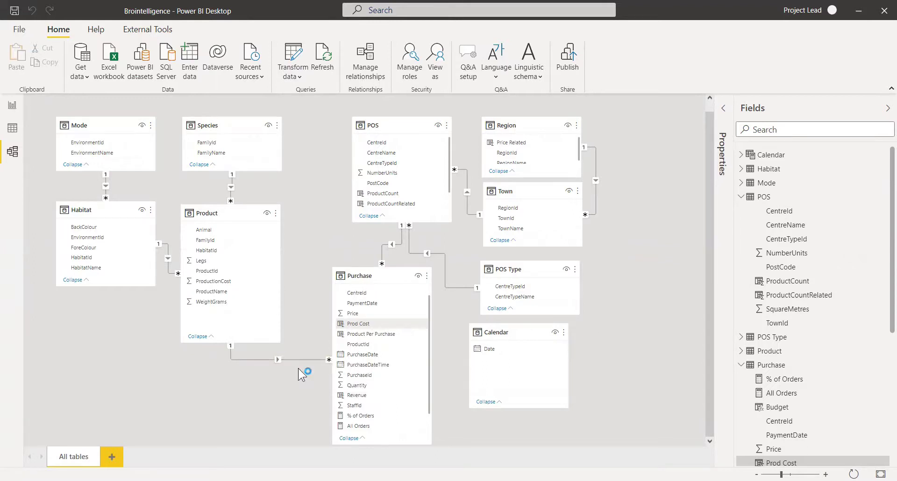
{"action": "left_click", "coordinate": [492, 269]}
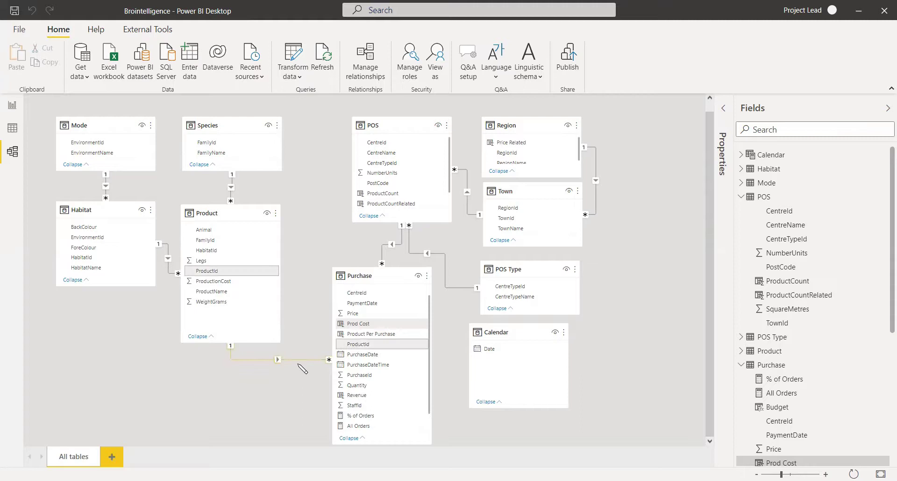
{"action": "key", "text": "Delete"}
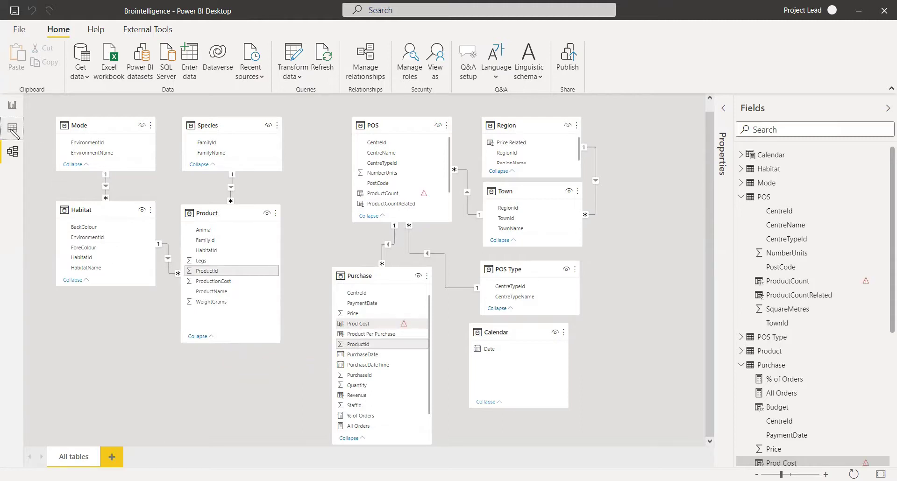
{"action": "left_click", "coordinate": [13, 132]}
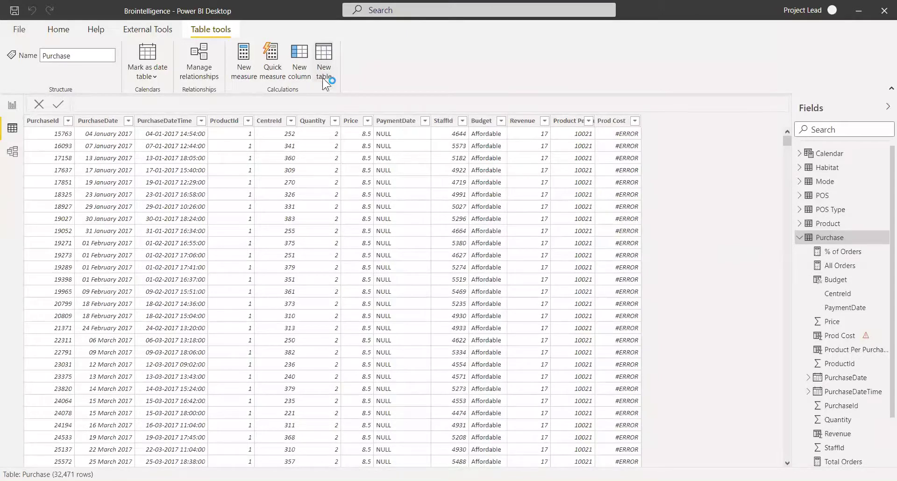
Step: Start a new Purchase column named Production Cost using the LOOKUPVALUE function
{"action": "left_click", "coordinate": [634, 146]}
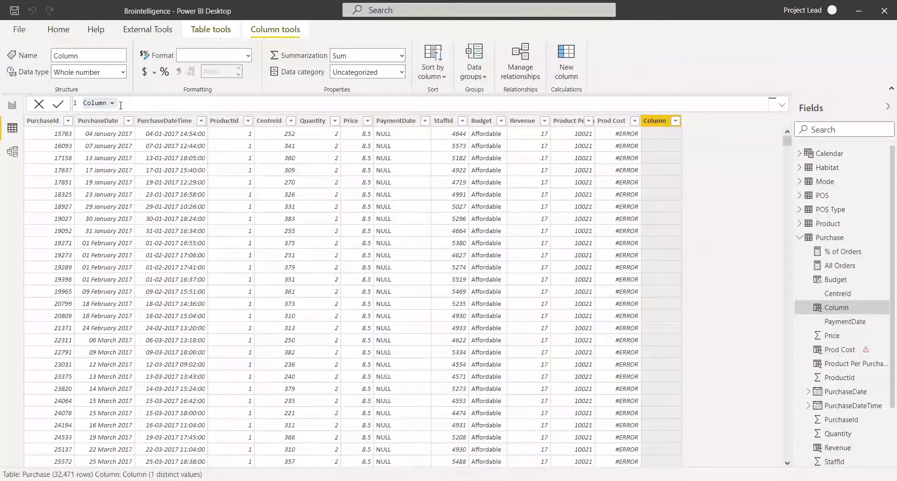
{"action": "left_click_drag", "start_coordinate": [133, 103], "coordinate": [83, 104]}
{"action": "type", "text": "Production COST"}
{"action": "key", "text": "BackSpace"}
{"action": "key", "text": "BackSpace"}
{"action": "key", "text": "BackSpace"}
{"action": "type", "text": "ost = look"}
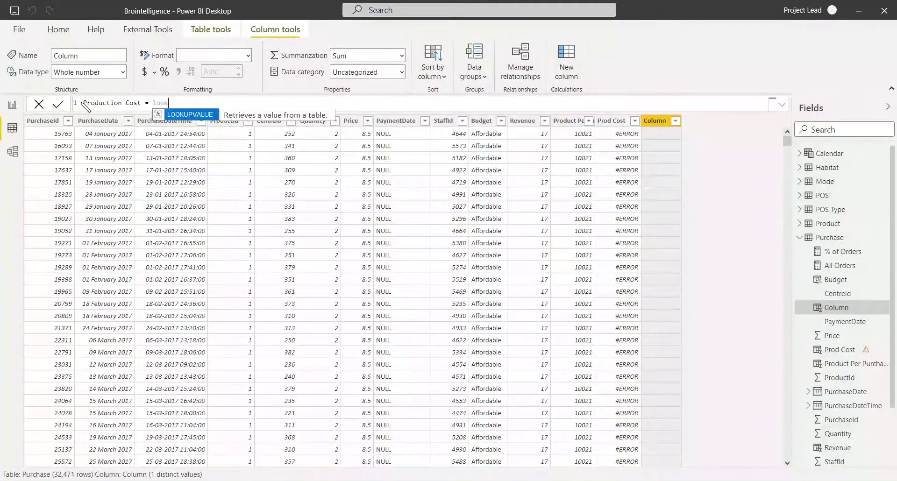
{"action": "key", "text": "Tab"}
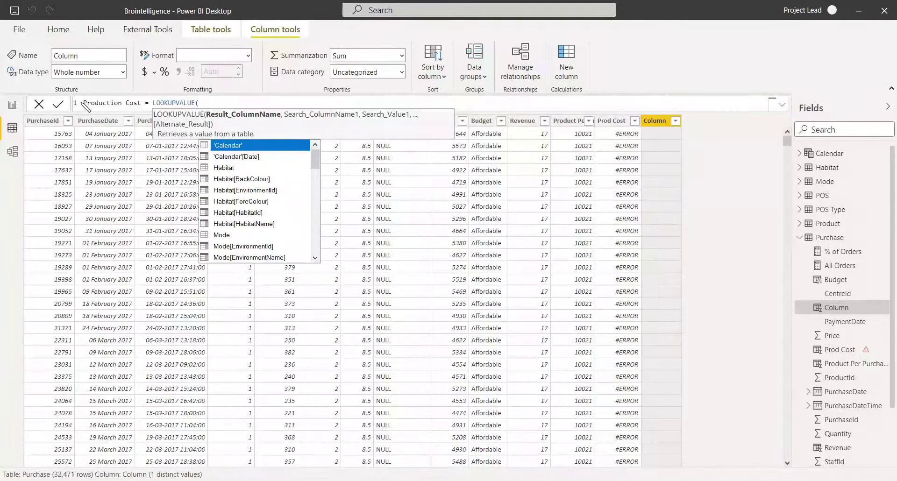
Step: Give LOOKUPVALUE the arguments 'Product'[ProductionCost], 'Product'[ProductId] and Purchase[ProductId]
{"action": "type", "text": "prod"}
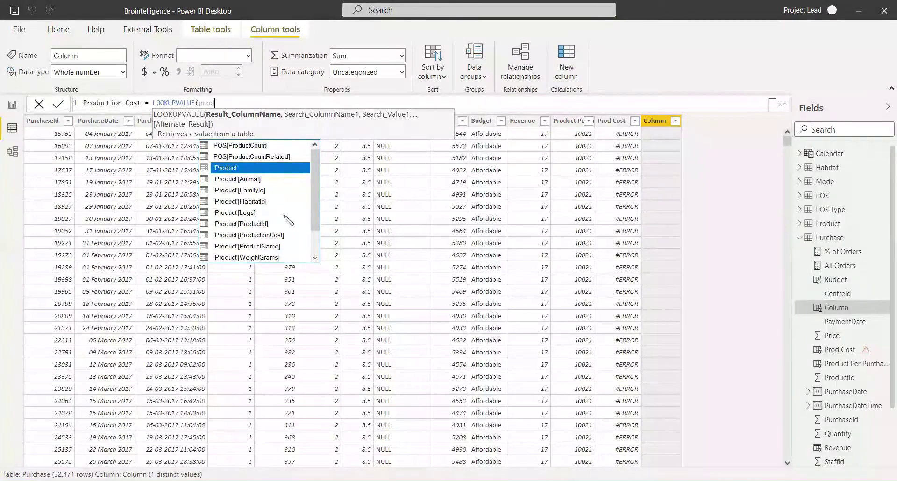
{"action": "left_click", "coordinate": [263, 237]}
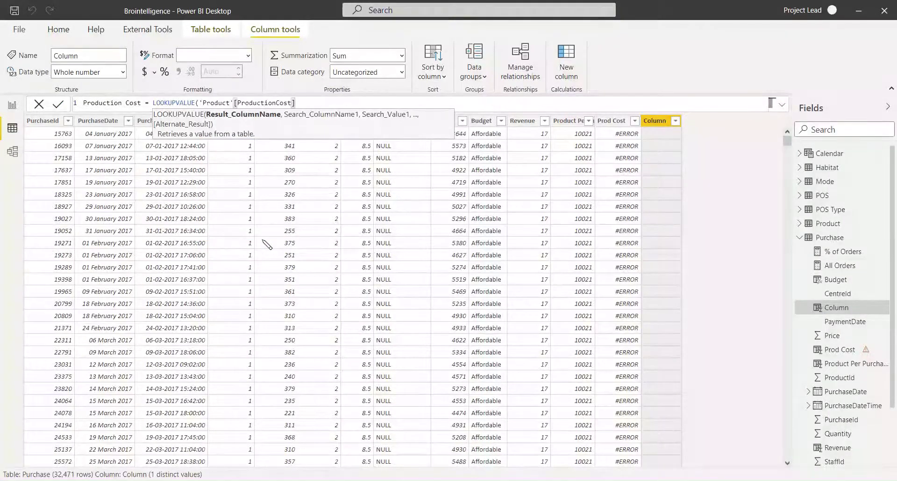
{"action": "type", "text": ","}
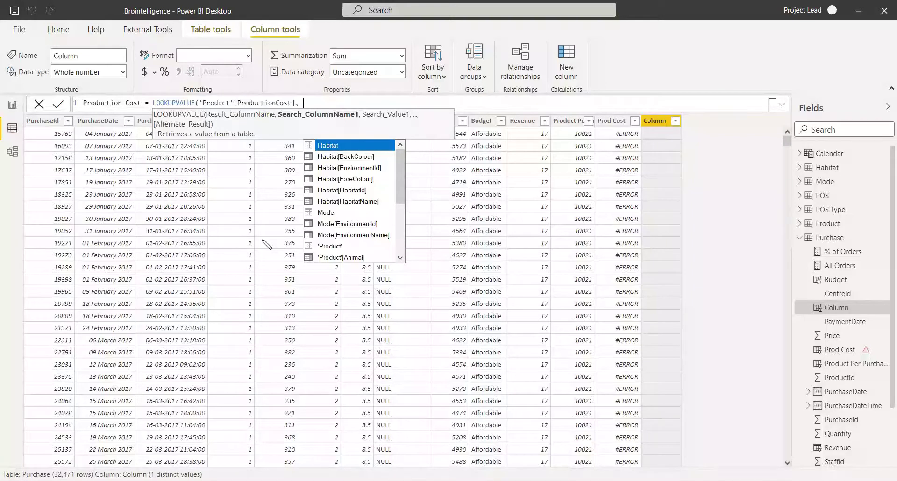
{"action": "type", "text": "produ"}
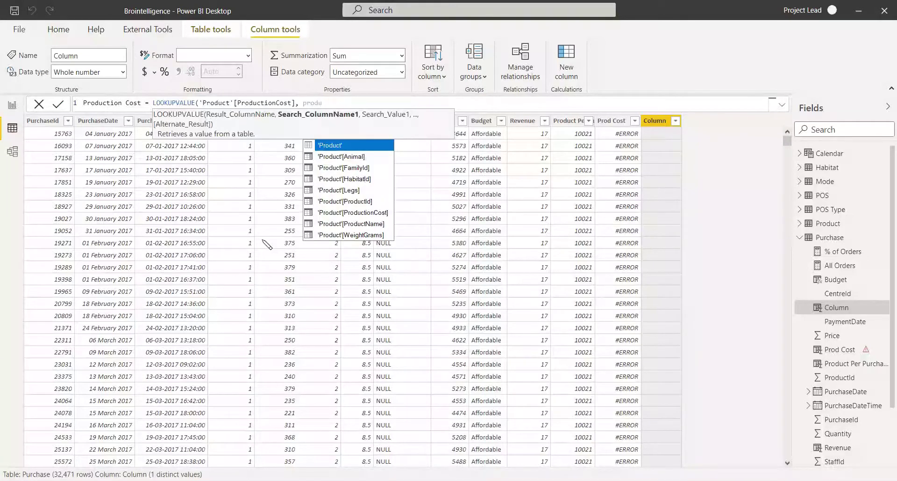
{"action": "key", "text": "Down"}
{"action": "key", "text": "Down"}
{"action": "key", "text": "Down"}
{"action": "key", "text": "Down"}
{"action": "key", "text": "Down"}
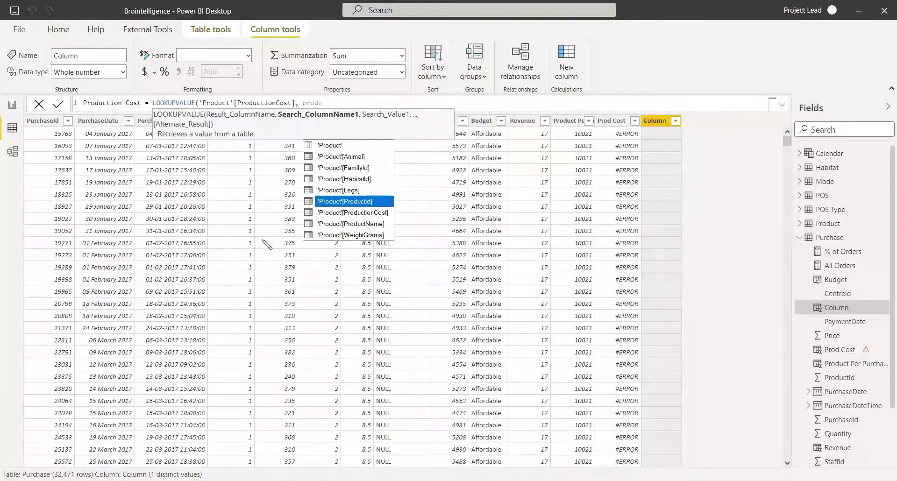
{"action": "key", "text": "Tab"}
{"action": "type", "text": ", purch"}
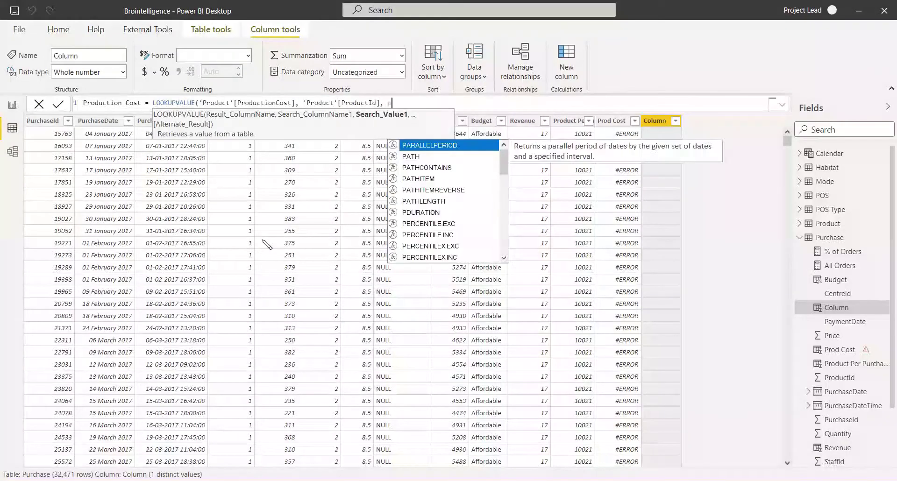
{"action": "key", "text": "Down"}
{"action": "key", "text": "Down"}
{"action": "key", "text": "Down"}
{"action": "key", "text": "Down"}
{"action": "key", "text": "Down"}
{"action": "key", "text": "Down"}
{"action": "key", "text": "Down"}
{"action": "key", "text": "Down"}
{"action": "key", "text": "Down"}
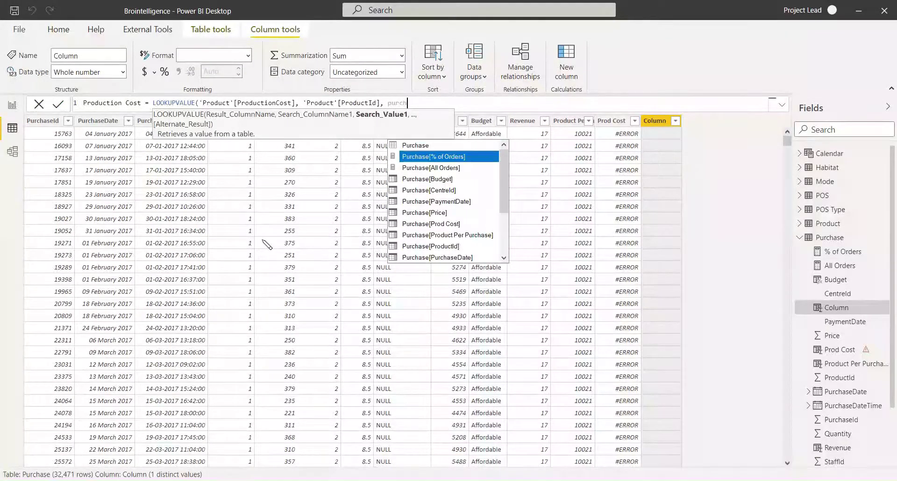
{"action": "key", "text": "Tab"}
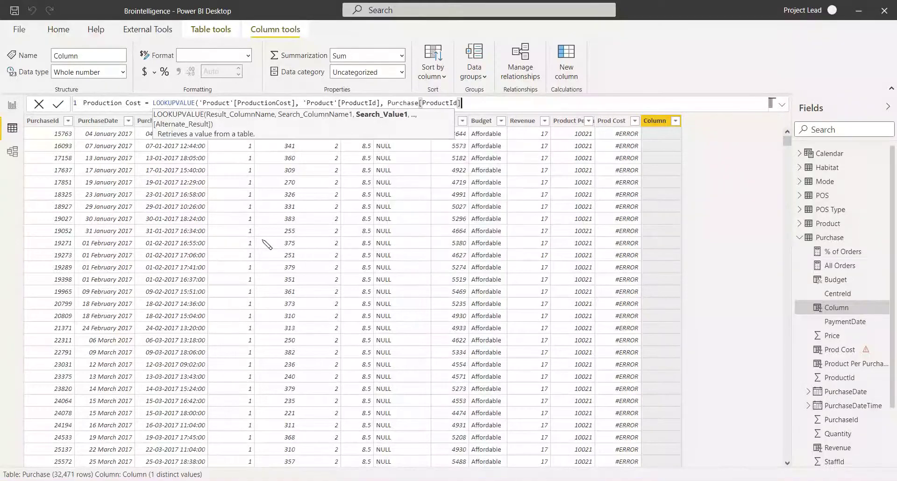
{"action": "type", "text": ")"}
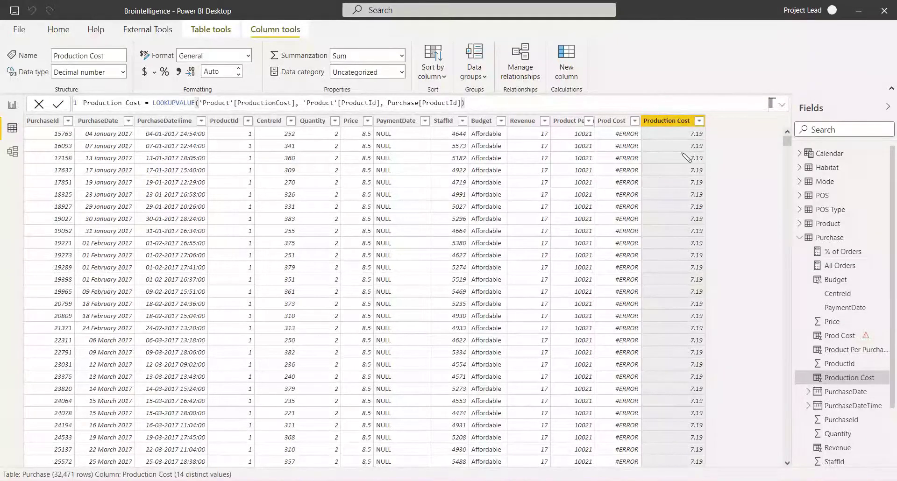
Step: Inspect the Prod Cost and Production Cost formulas in Purchase, then show the model diagram
{"action": "left_click", "coordinate": [12, 151]}
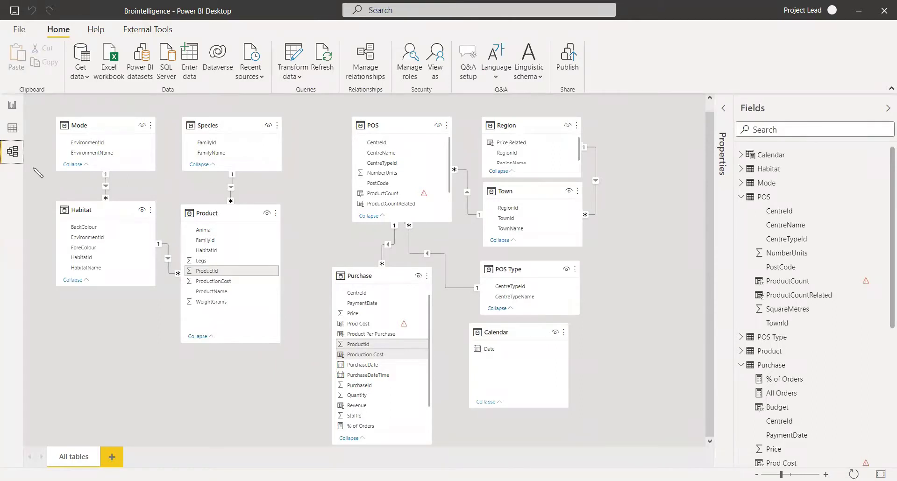
{"action": "left_click", "coordinate": [10, 128]}
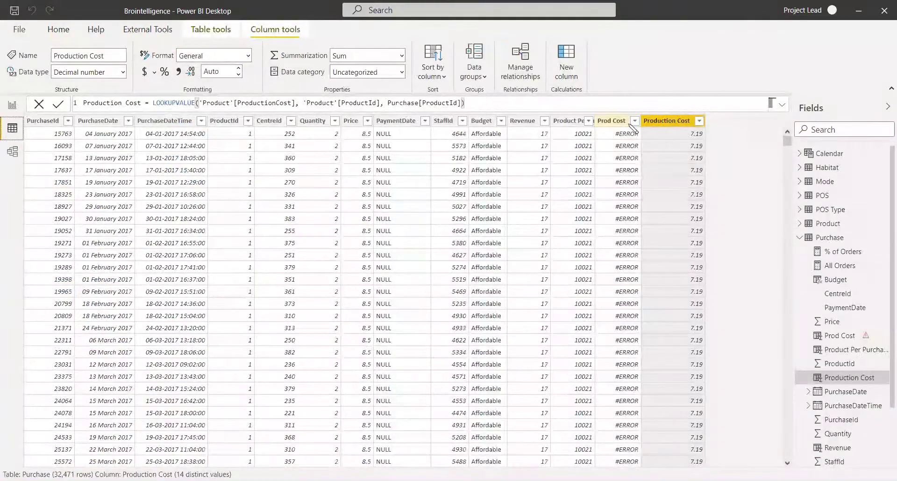
{"action": "left_click", "coordinate": [617, 122]}
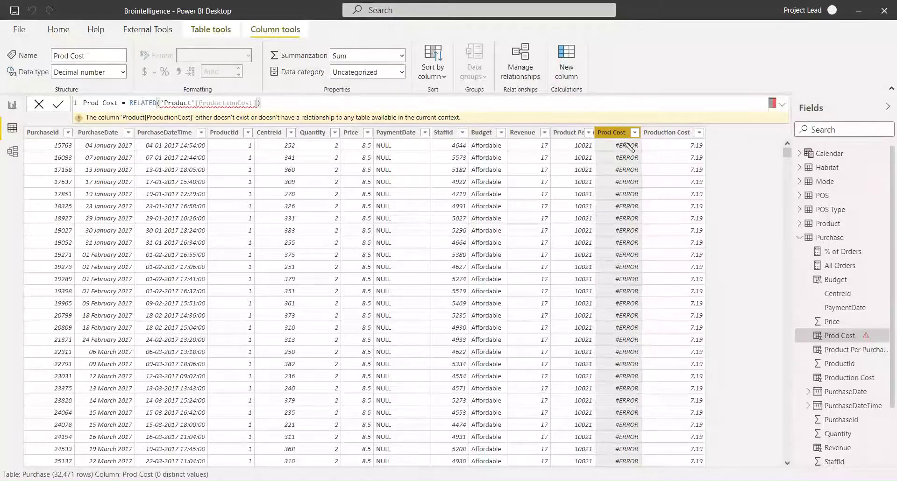
{"action": "left_click", "coordinate": [669, 135]}
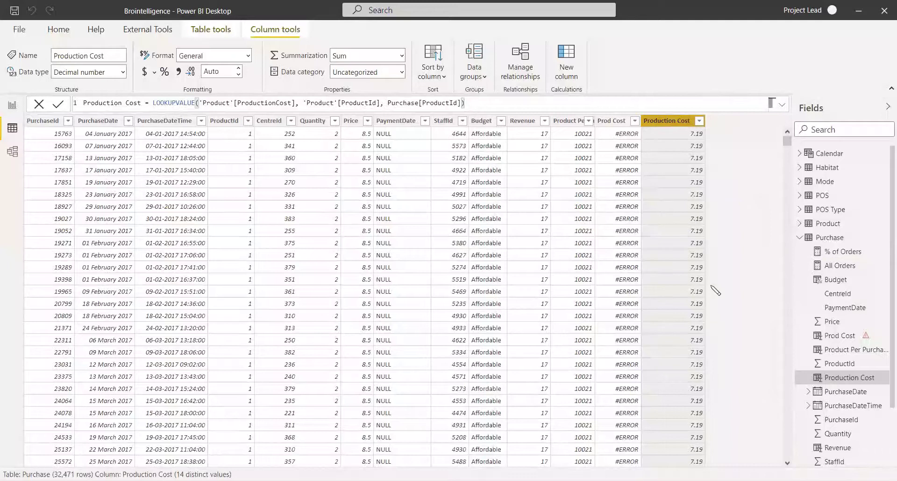
{"action": "left_click", "coordinate": [12, 154]}
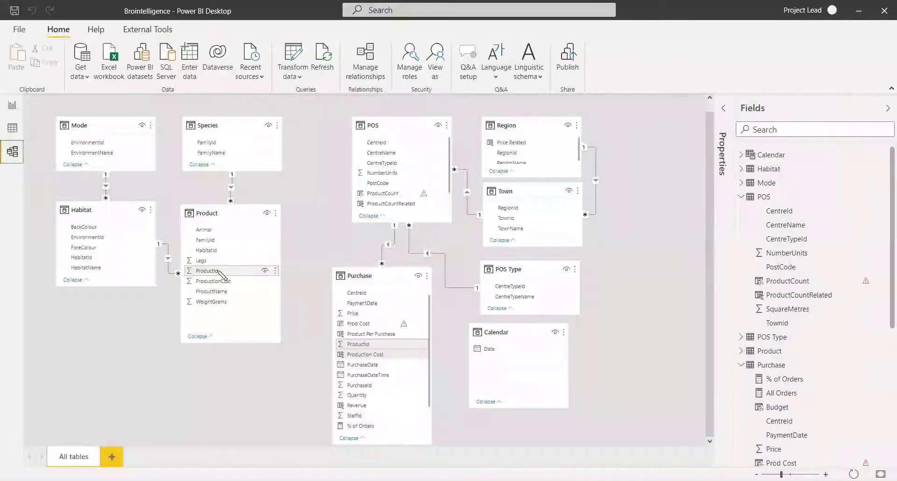
Step: Relate Product to Purchase many-to-one on ProductId and return to the Purchase data
{"action": "left_click_drag", "start_coordinate": [328, 336], "coordinate": [379, 346]}
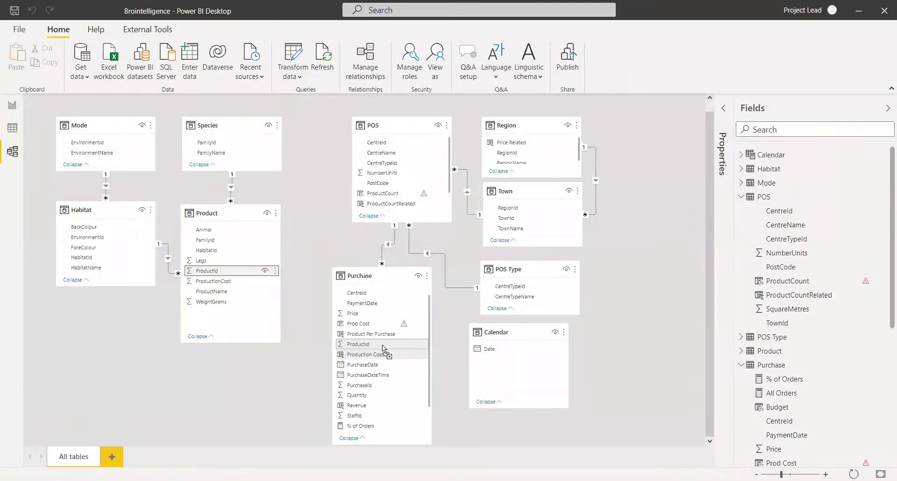
{"action": "left_click_drag", "start_coordinate": [385, 341], "coordinate": [386, 343]}
{"action": "left_click_drag", "start_coordinate": [305, 266], "coordinate": [304, 350]}
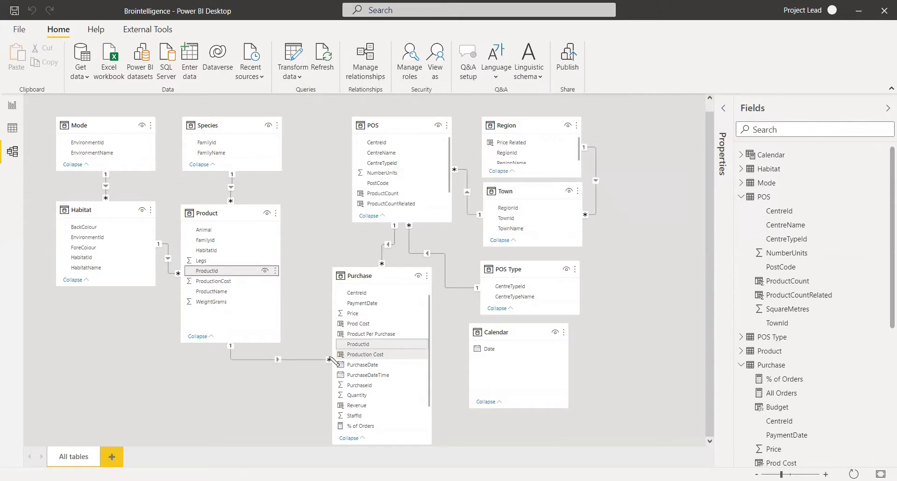
{"action": "right_click", "coordinate": [268, 360]}
{"action": "left_click", "coordinate": [300, 386]}
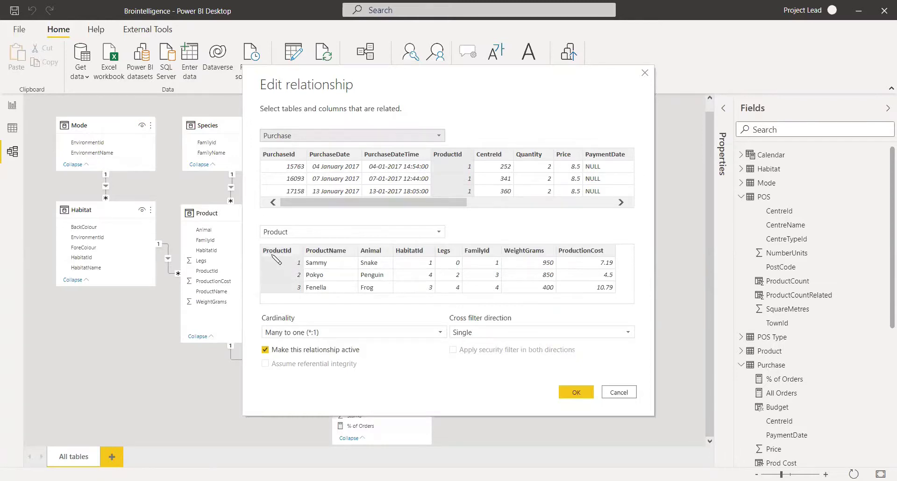
{"action": "left_click", "coordinate": [580, 394]}
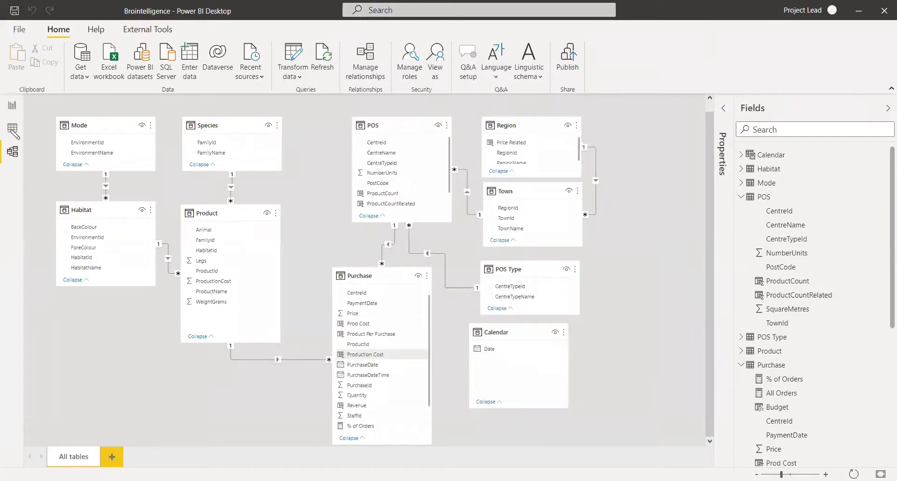
{"action": "left_click", "coordinate": [13, 130]}
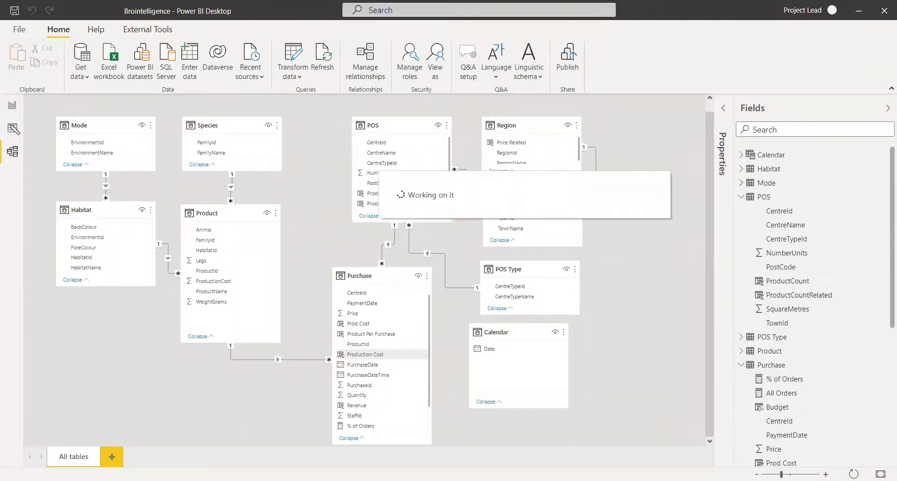
{"action": "left_click", "coordinate": [13, 128]}
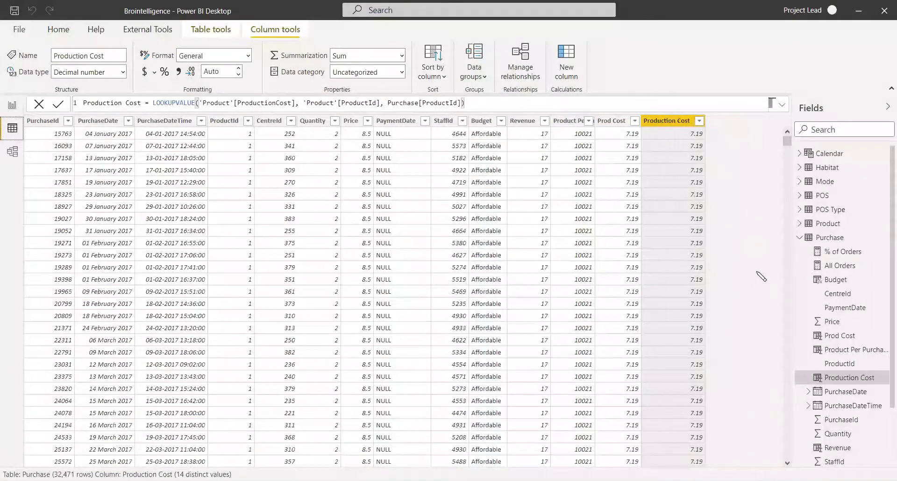
Step: Compare the Prod Cost and Production Cost column formulas and their matching values
{"action": "left_click", "coordinate": [612, 121]}
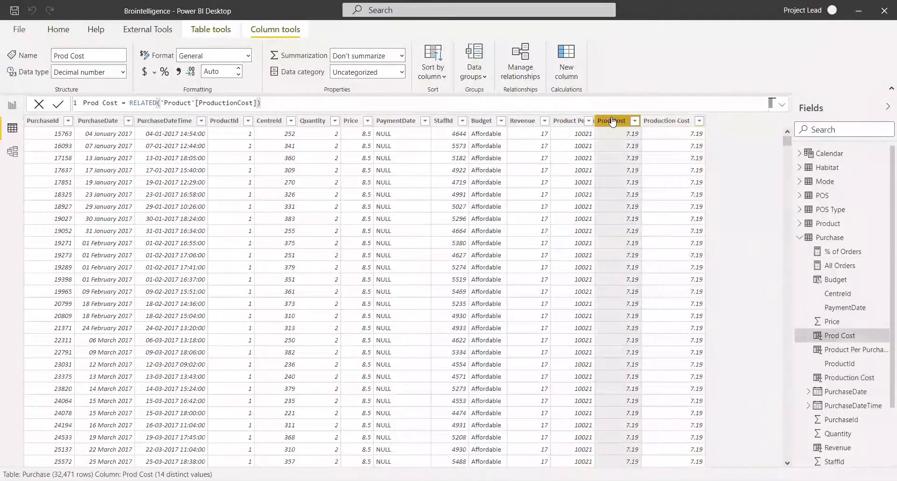
{"action": "left_click", "coordinate": [672, 121]}
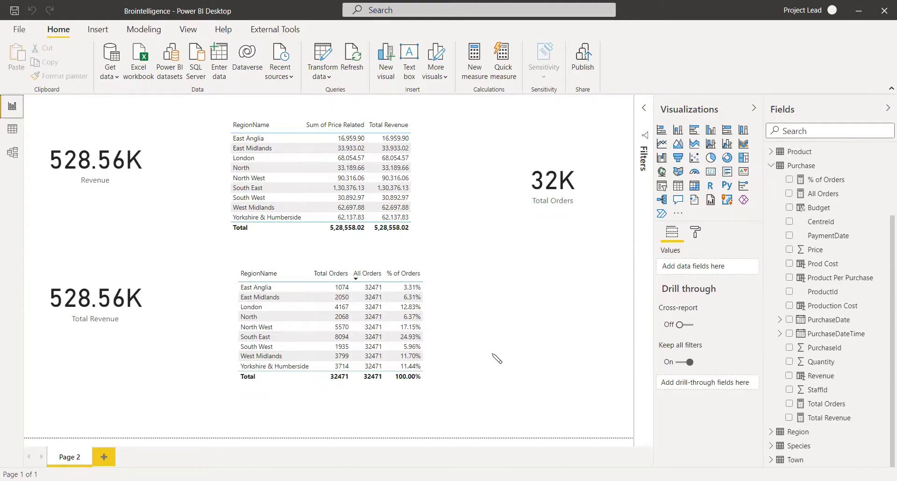
Step: On a new Page 1, build a matrix of Calendar Date with Total Revenue, then show Model view
{"action": "left_click", "coordinate": [107, 459]}
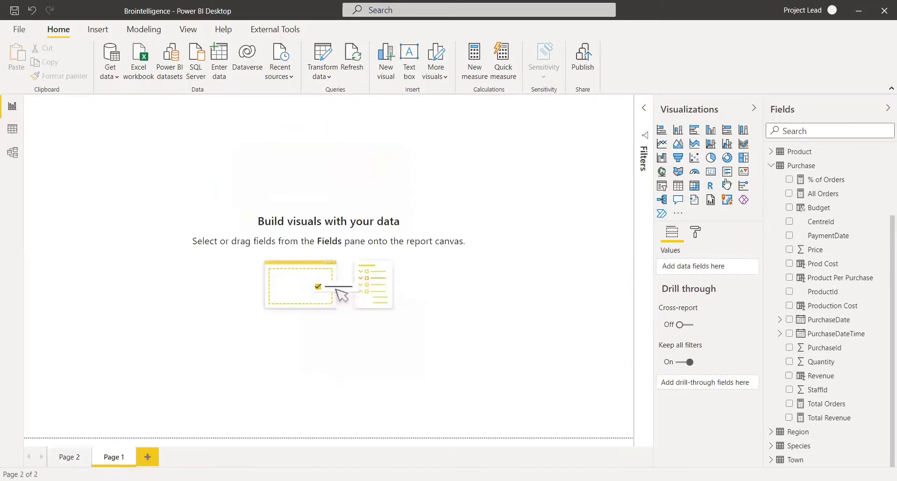
{"action": "left_click", "coordinate": [694, 187]}
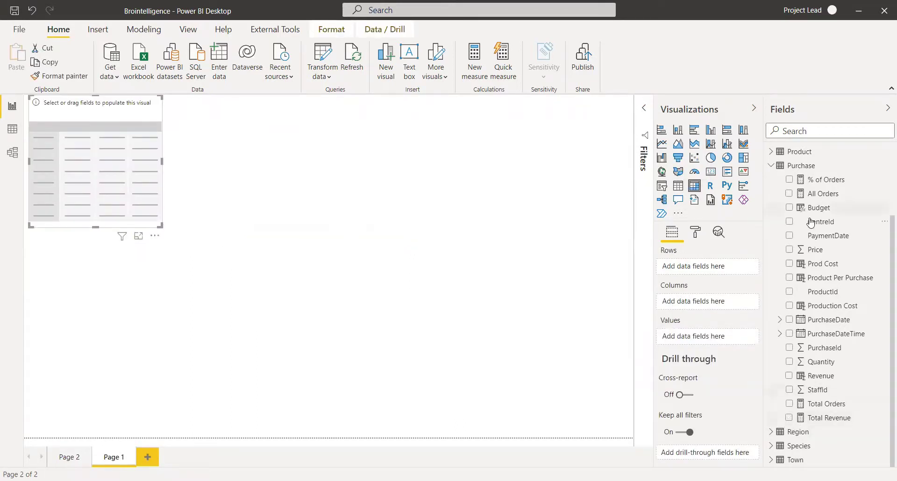
{"action": "scroll", "coordinate": [810, 220], "scroll_direction": "up", "scroll_amount": 3}
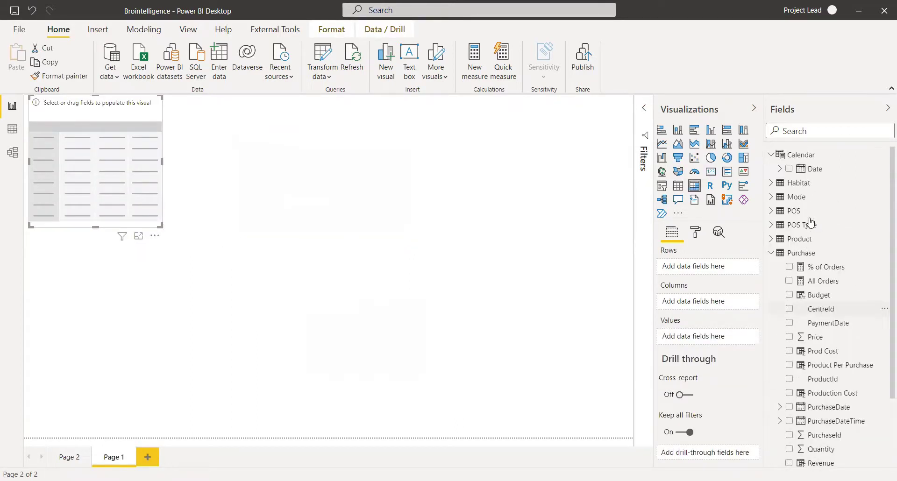
{"action": "left_click", "coordinate": [789, 169]}
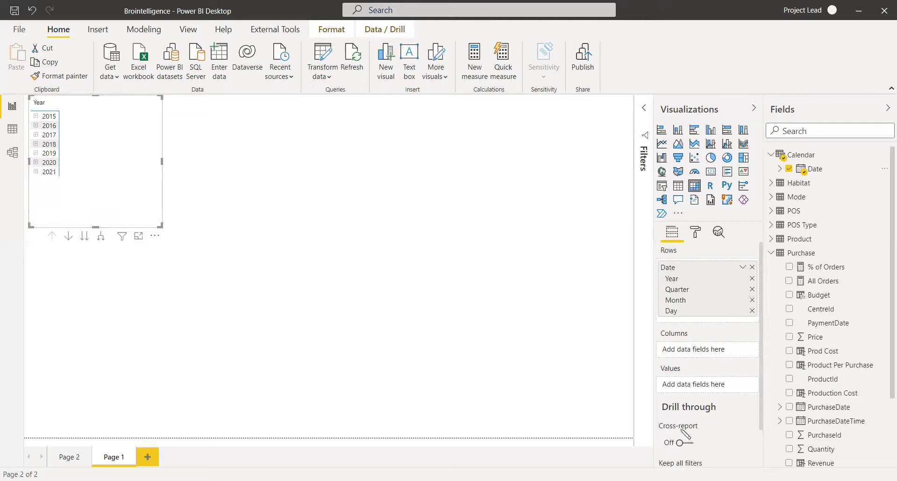
{"action": "scroll", "coordinate": [811, 339], "scroll_direction": "down", "scroll_amount": 3}
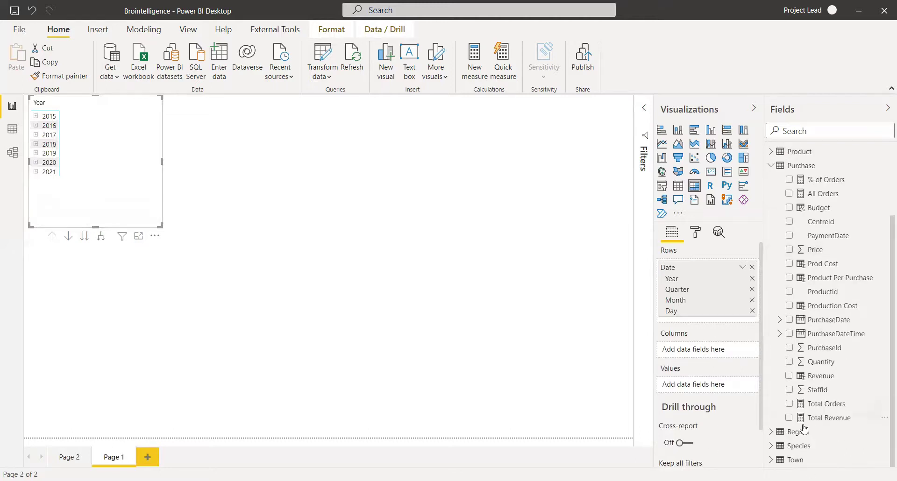
{"action": "left_click", "coordinate": [788, 418]}
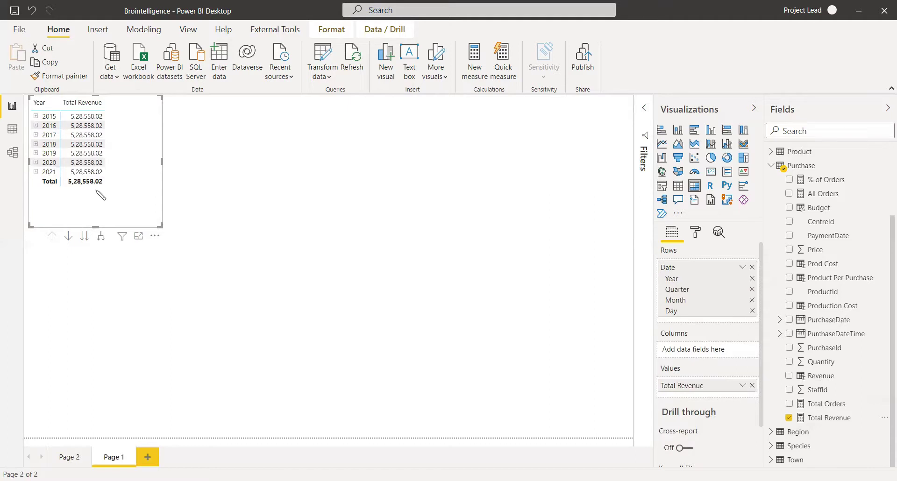
{"action": "left_click", "coordinate": [11, 158]}
{"action": "left_click", "coordinate": [725, 109]}
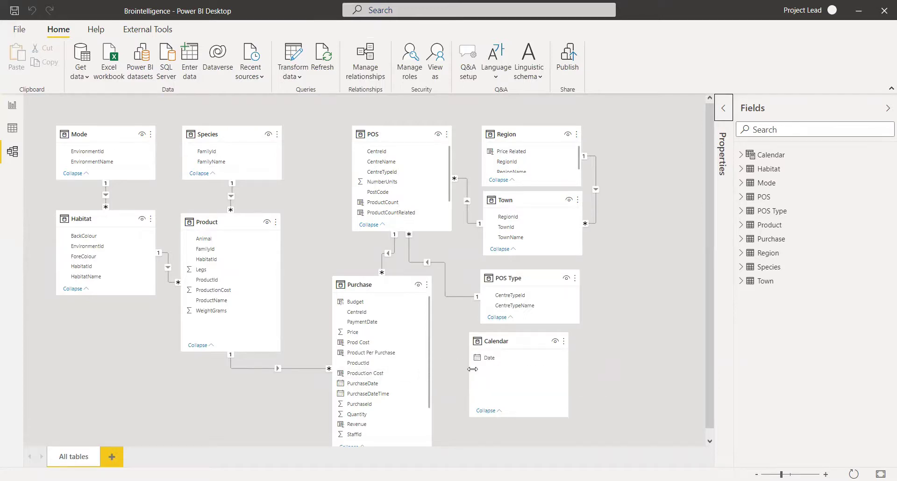
Step: Link Calendar's Date to Purchase's PurchaseDate in a one-to-many relationship
{"action": "left_click_drag", "start_coordinate": [481, 361], "coordinate": [387, 382]}
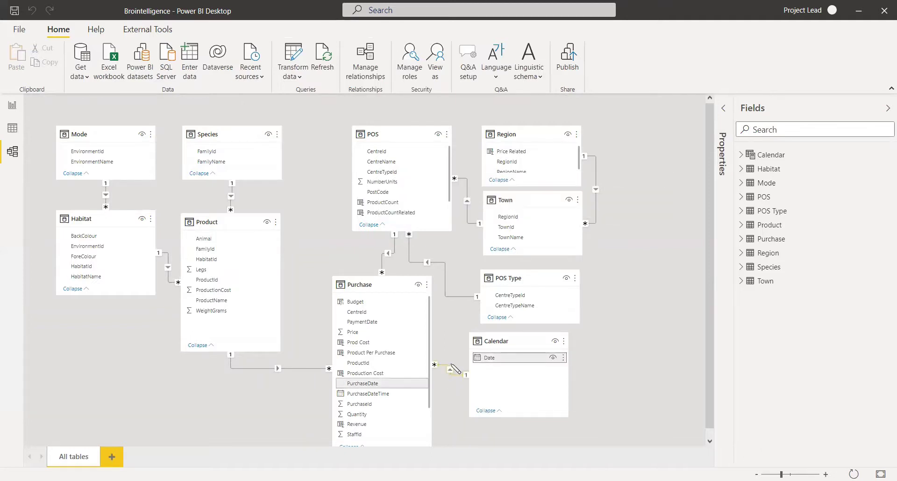
Step: Enlarge the matrix and switch its Date rows from Date Hierarchy to plain Date
{"action": "left_click", "coordinate": [7, 110]}
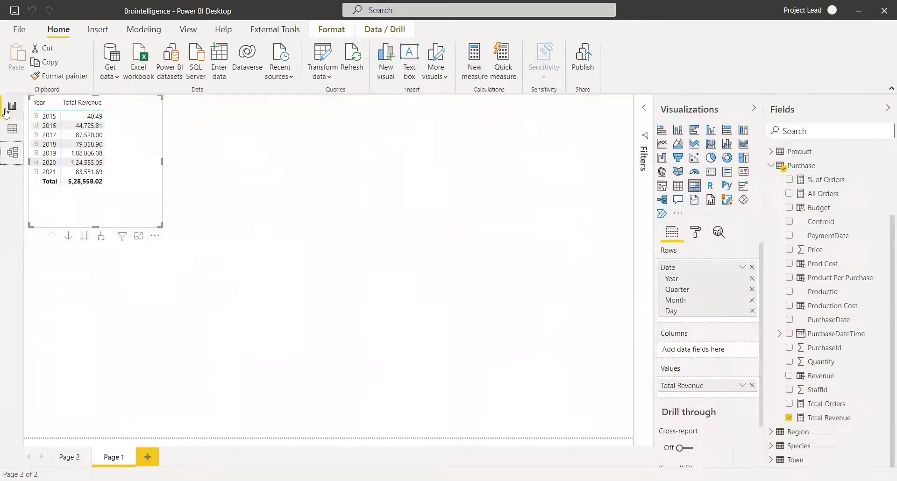
{"action": "left_click_drag", "start_coordinate": [165, 235], "coordinate": [279, 391]}
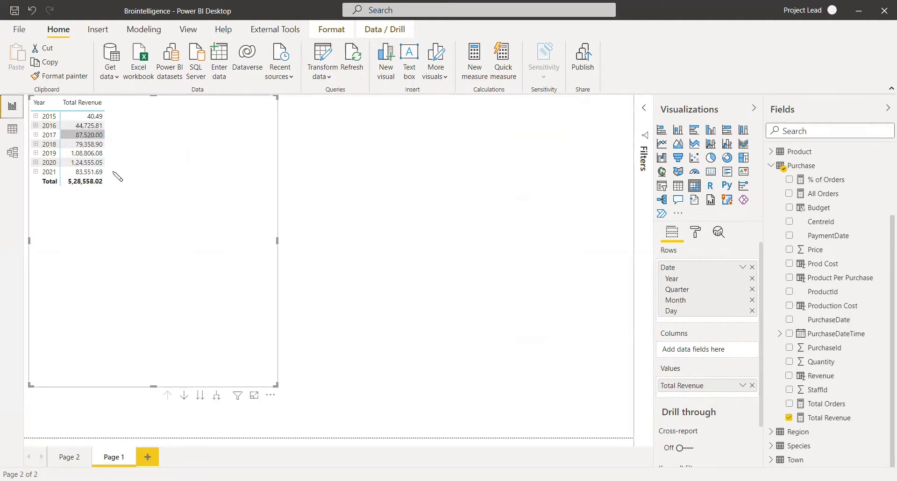
{"action": "left_click", "coordinate": [743, 268]}
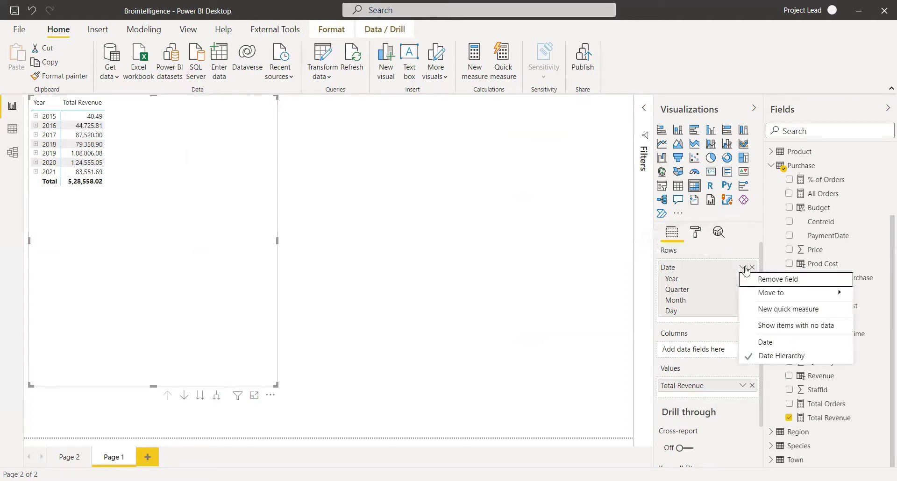
{"action": "left_click", "coordinate": [767, 344]}
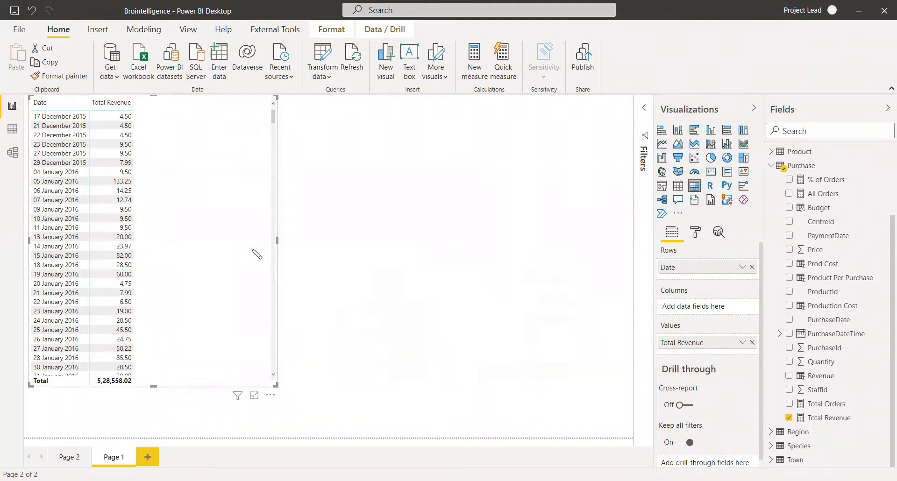
Step: Start a new Purchase measure named Revenue TotalYTD using the TOTALYTD function
{"action": "right_click", "coordinate": [806, 171]}
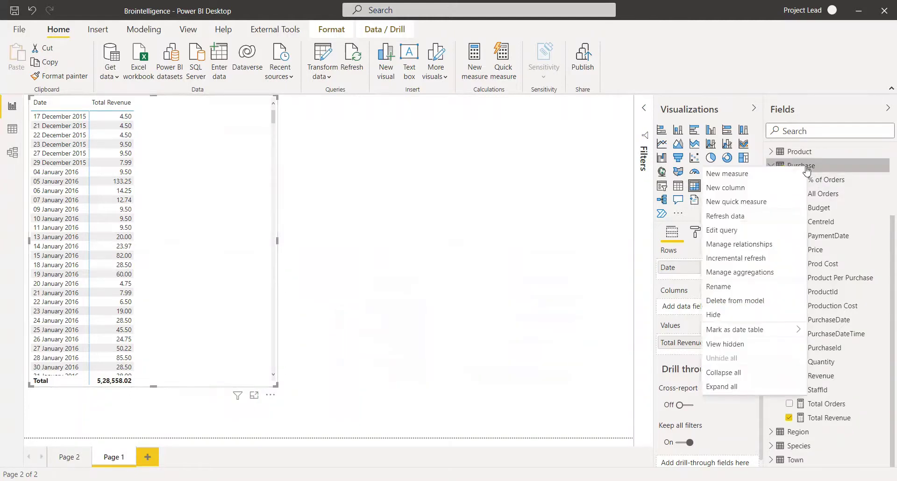
{"action": "key", "text": "Escape"}
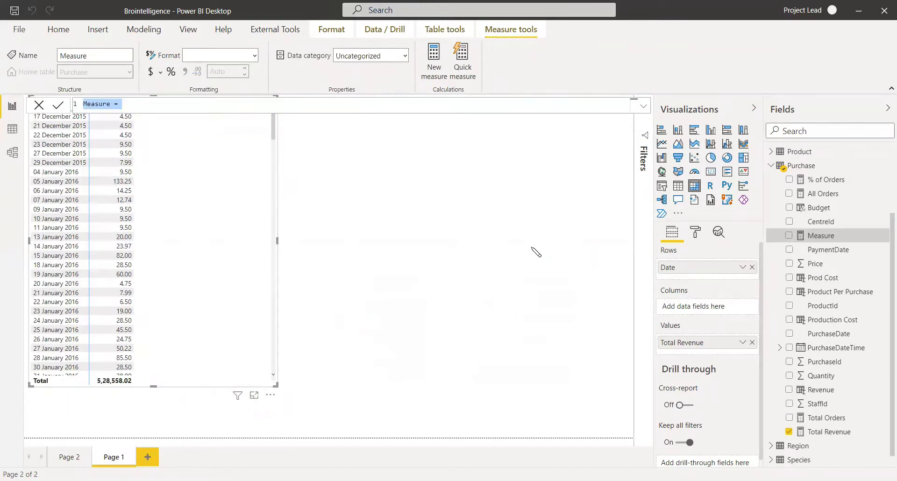
{"action": "type", "text": "Reve"}
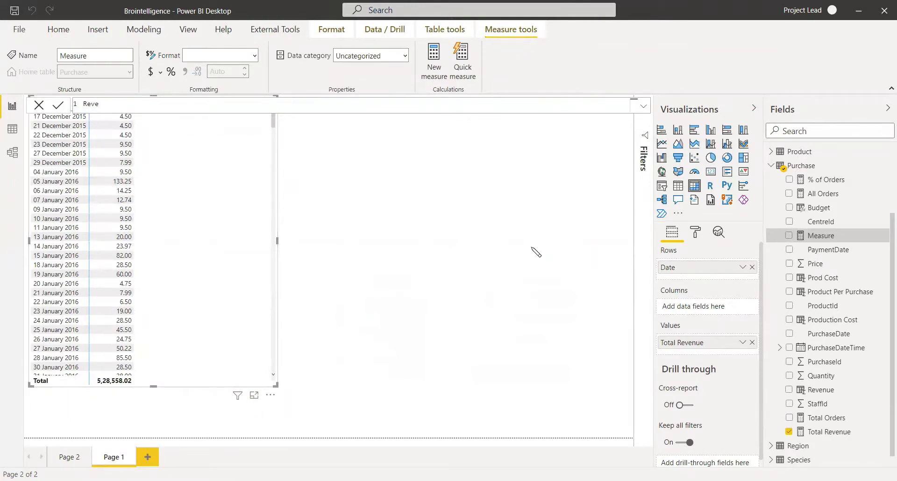
{"action": "type", "text": "nue TotalYTD = Tot"}
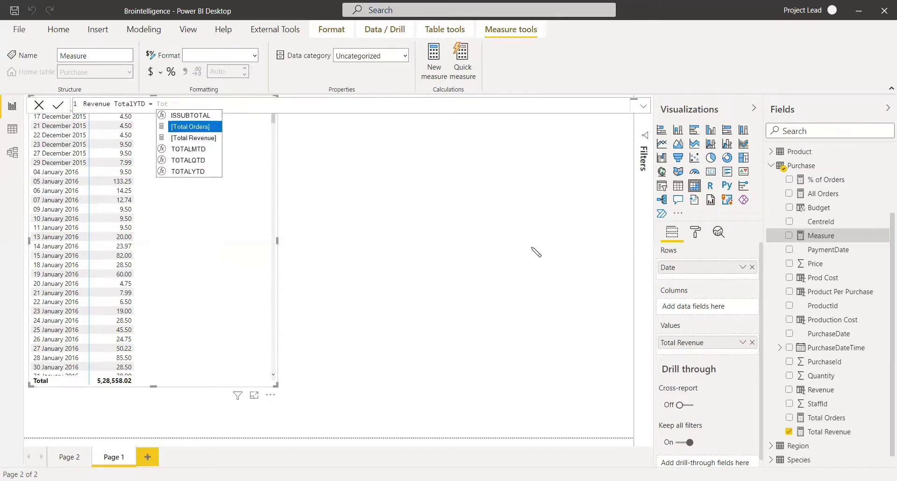
{"action": "left_click", "coordinate": [193, 171]}
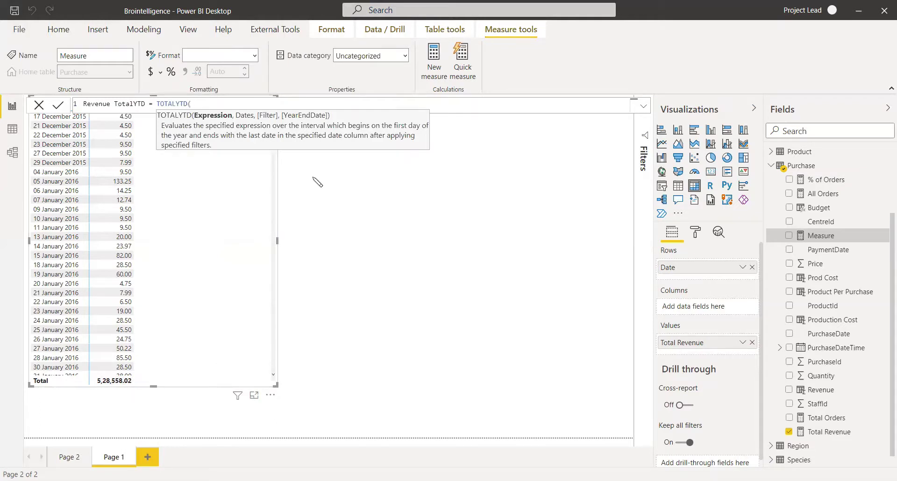
Step: Complete the formula as TOTALYTD([Total Revenue], 'Calendar'[Date]) and commit the measure
{"action": "type", "text": "To"}
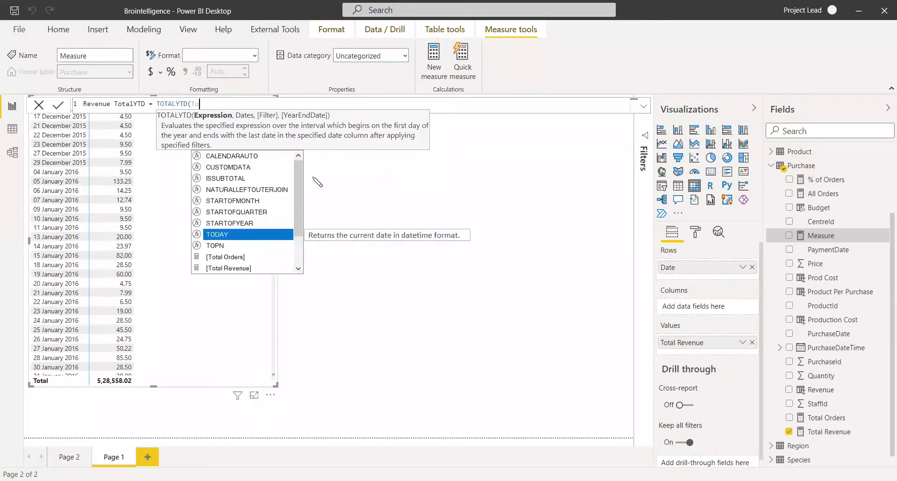
{"action": "type", "text": "t"}
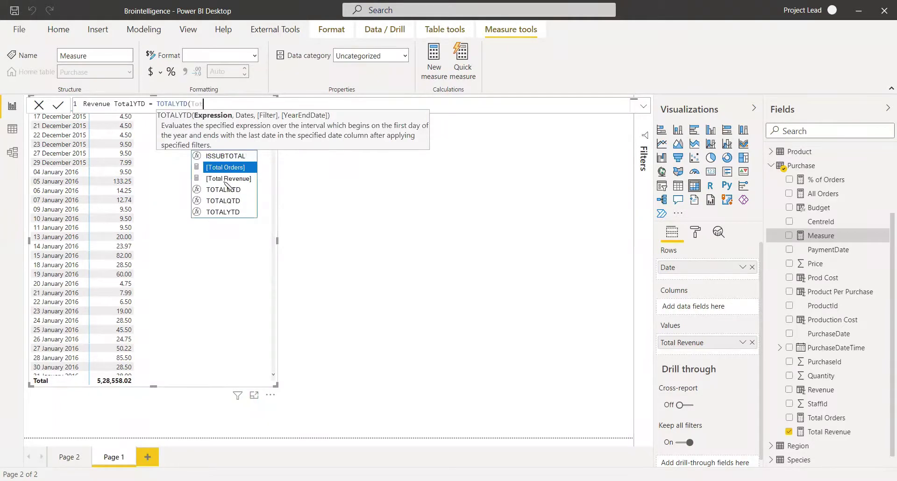
{"action": "key", "text": "Down"}
{"action": "key", "text": "Tab"}
{"action": "type", "text": ","}
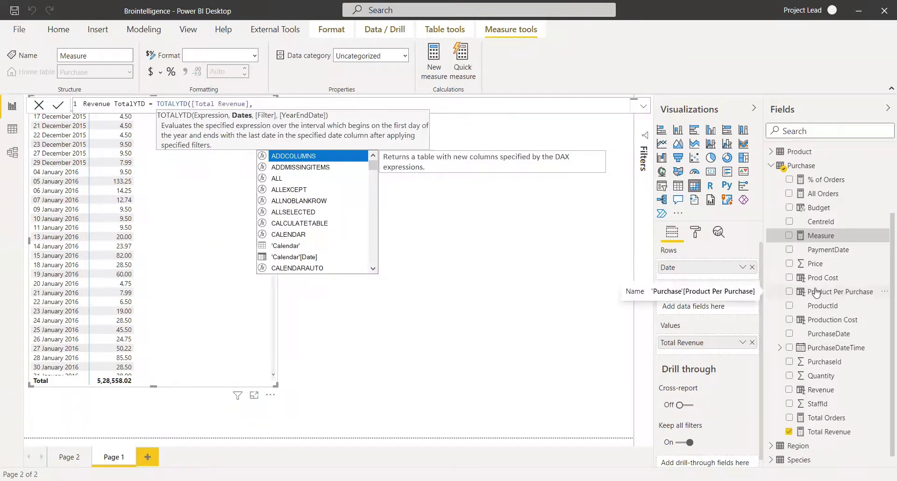
{"action": "scroll", "coordinate": [815, 293], "scroll_direction": "up", "scroll_amount": 2}
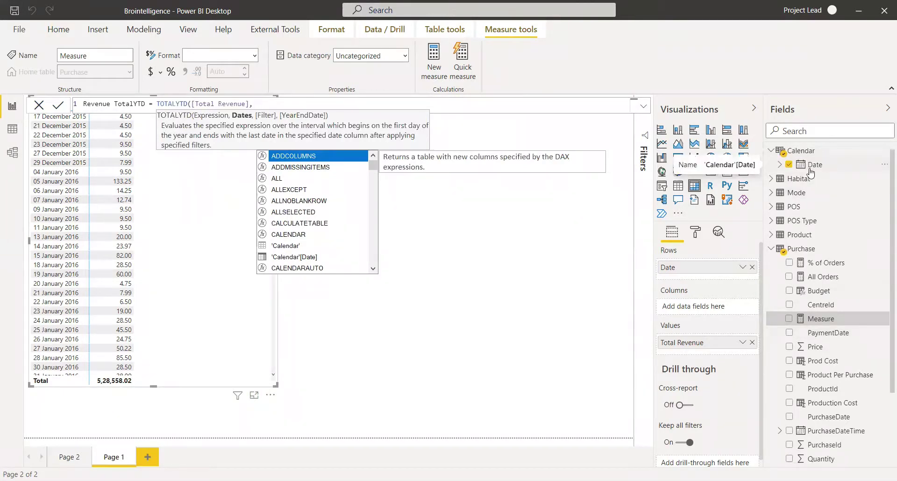
{"action": "type", "text": "cale"}
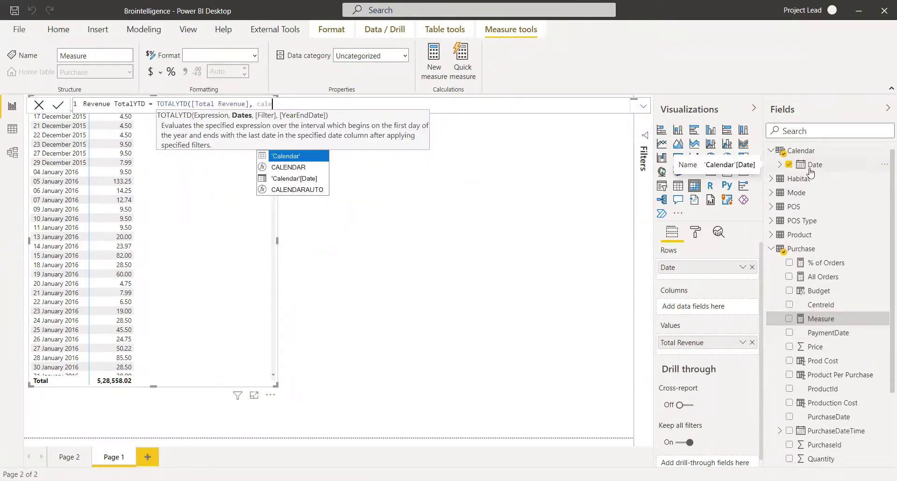
{"action": "left_click", "coordinate": [300, 178]}
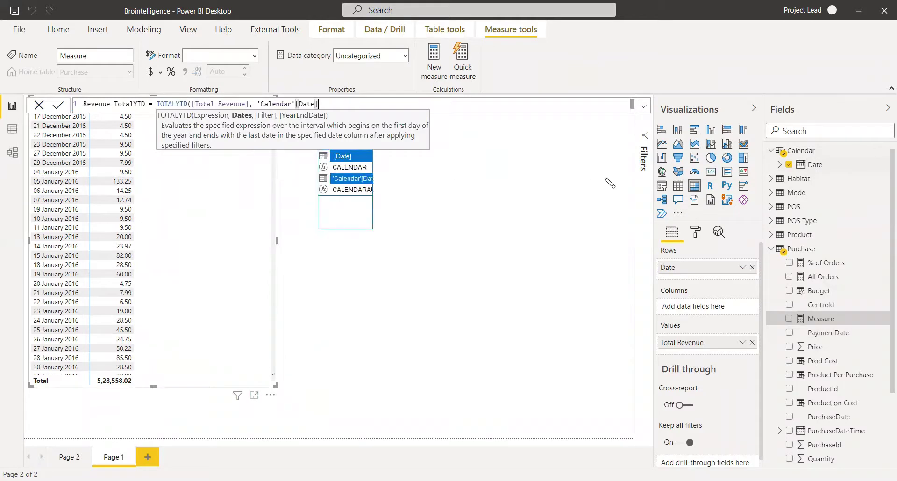
{"action": "key", "text": "Escape"}
{"action": "type", "text": ")"}
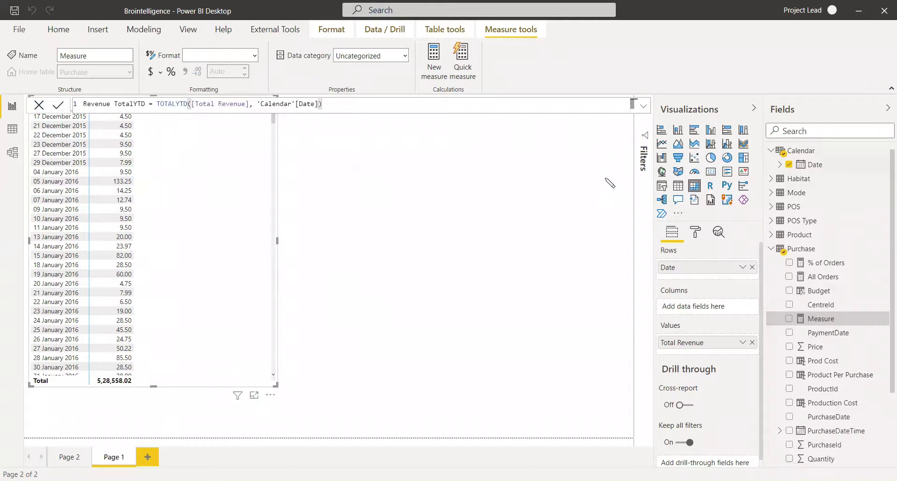
{"action": "key", "text": "Return"}
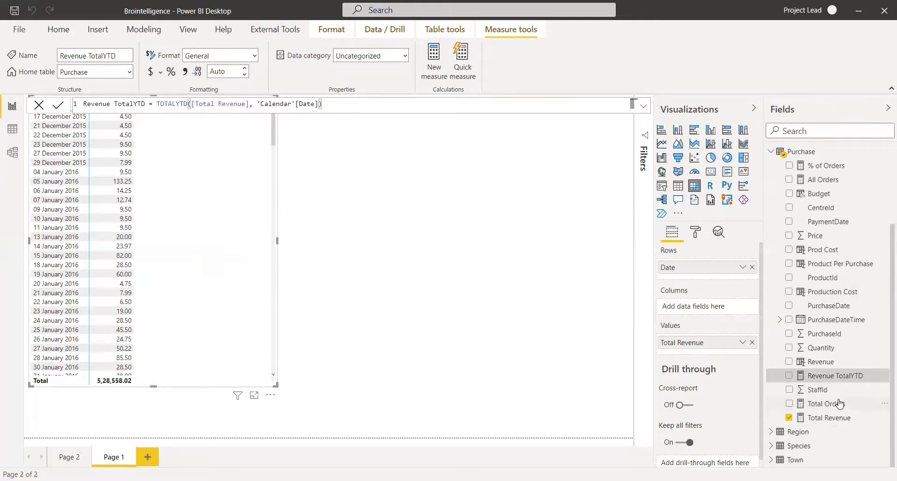
Step: Add Revenue TotalYTD to the date table and widen the visual
{"action": "left_click", "coordinate": [788, 376]}
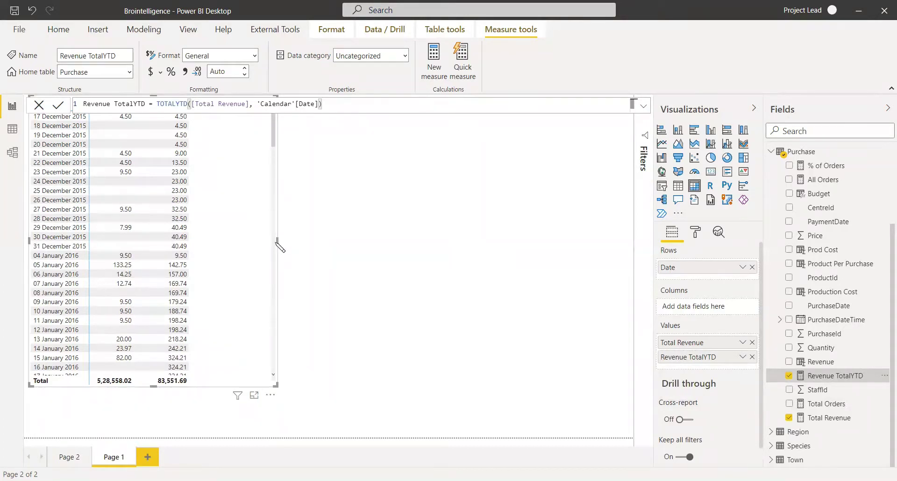
{"action": "left_click", "coordinate": [279, 246]}
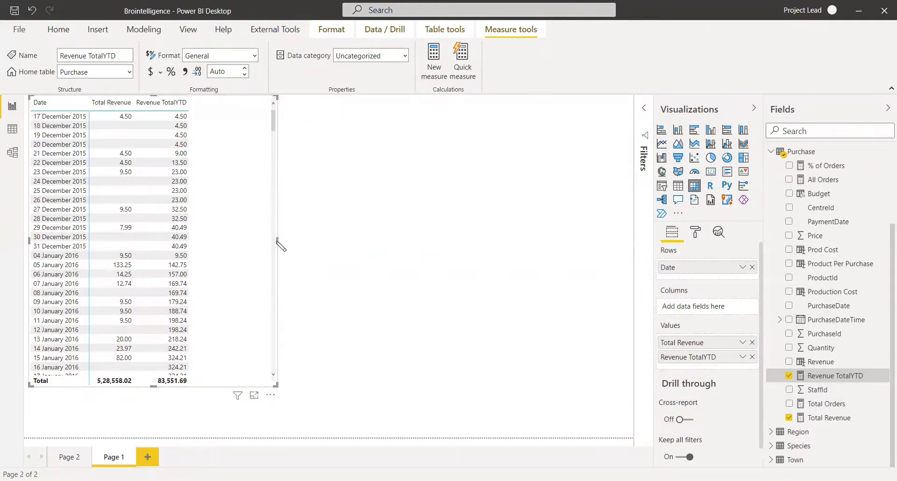
{"action": "left_click_drag", "start_coordinate": [278, 243], "coordinate": [457, 254]}
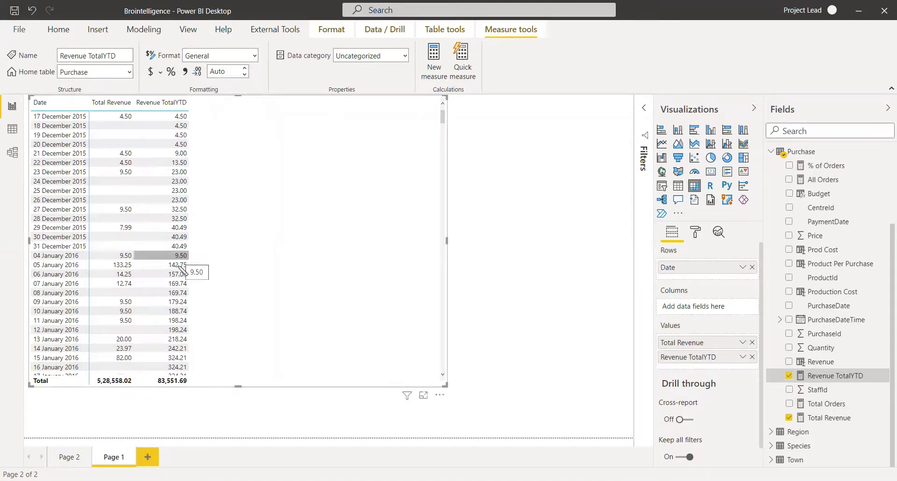
Step: Scroll to January 2017, where Revenue TotalYTD resets from 44,725.81 to 76.25
{"action": "scroll", "coordinate": [187, 311], "scroll_direction": "down", "scroll_amount": 6}
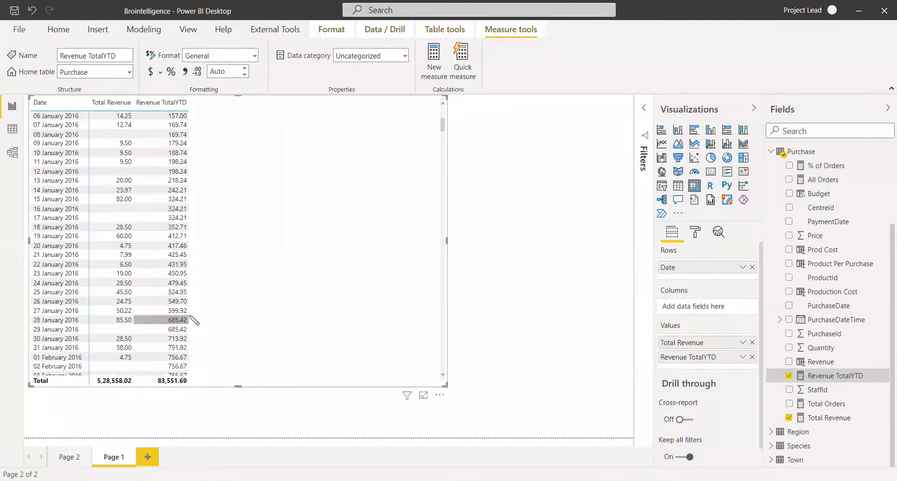
{"action": "scroll", "coordinate": [190, 317], "scroll_direction": "down", "scroll_amount": 20}
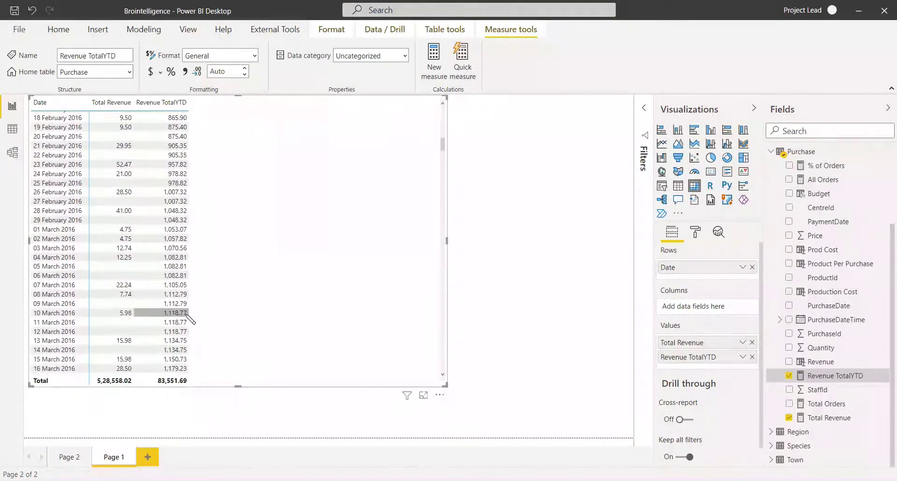
{"action": "scroll", "coordinate": [195, 316], "scroll_direction": "down", "scroll_amount": 20}
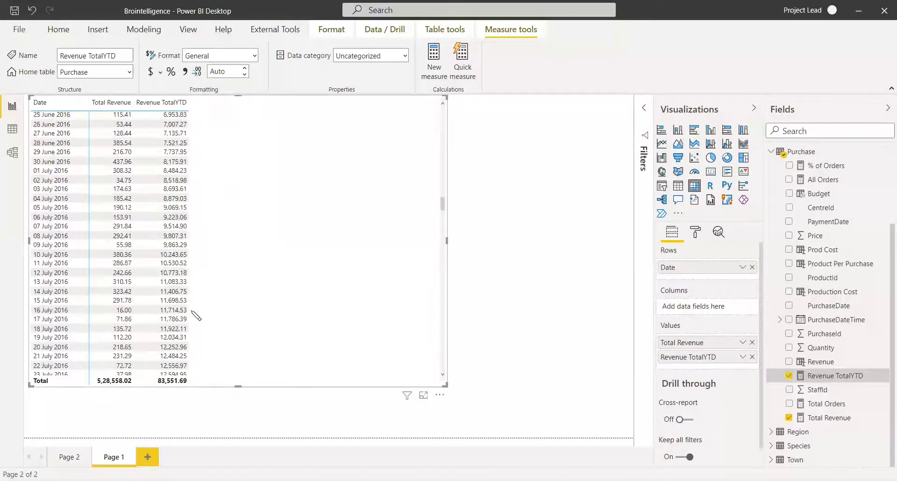
{"action": "scroll", "coordinate": [195, 316], "scroll_direction": "down", "scroll_amount": 20}
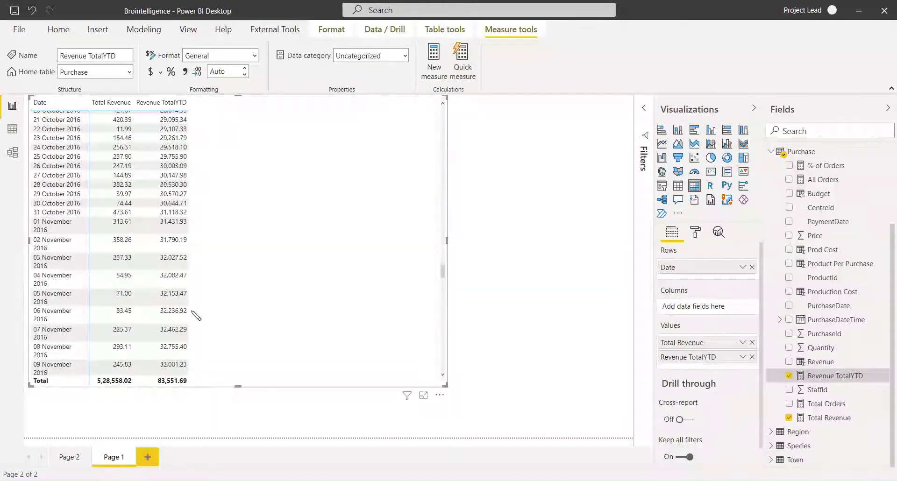
{"action": "scroll", "coordinate": [196, 317], "scroll_direction": "down", "scroll_amount": 20}
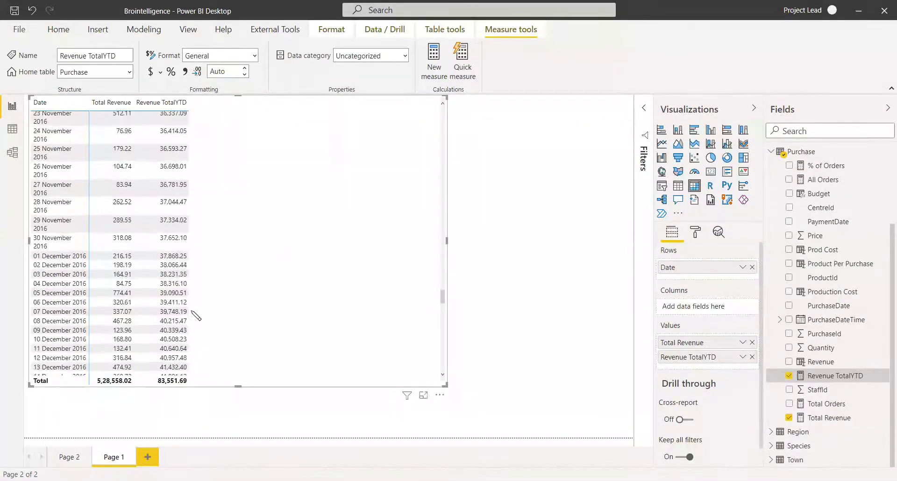
{"action": "scroll", "coordinate": [195, 317], "scroll_direction": "down", "scroll_amount": 5}
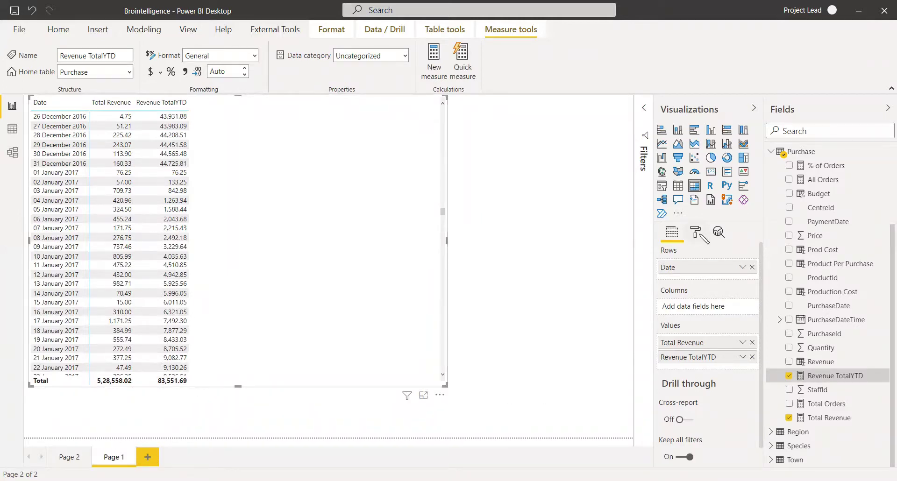
Step: Show the table's format options, scroll to the top, sort by Revenue TotalYTD, and review its formula
{"action": "left_click", "coordinate": [698, 232]}
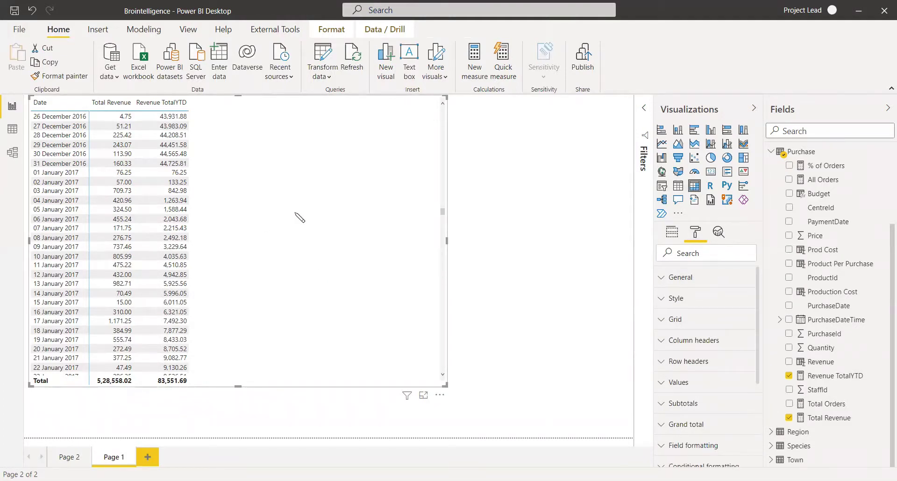
{"action": "left_click_drag", "start_coordinate": [444, 216], "coordinate": [446, 108]}
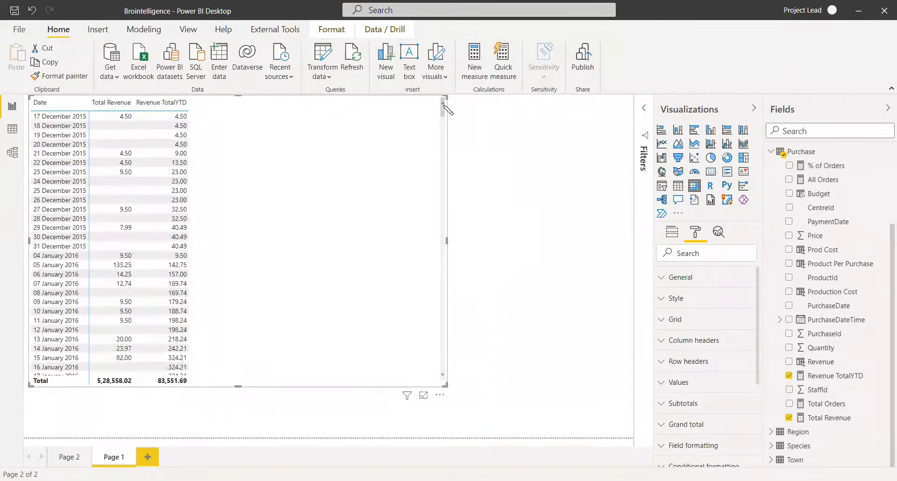
{"action": "left_click", "coordinate": [175, 104]}
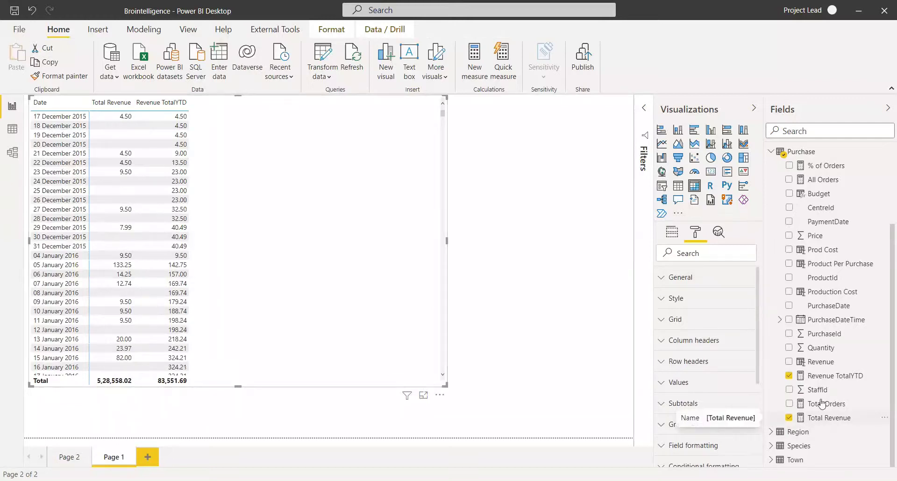
{"action": "left_click", "coordinate": [830, 376]}
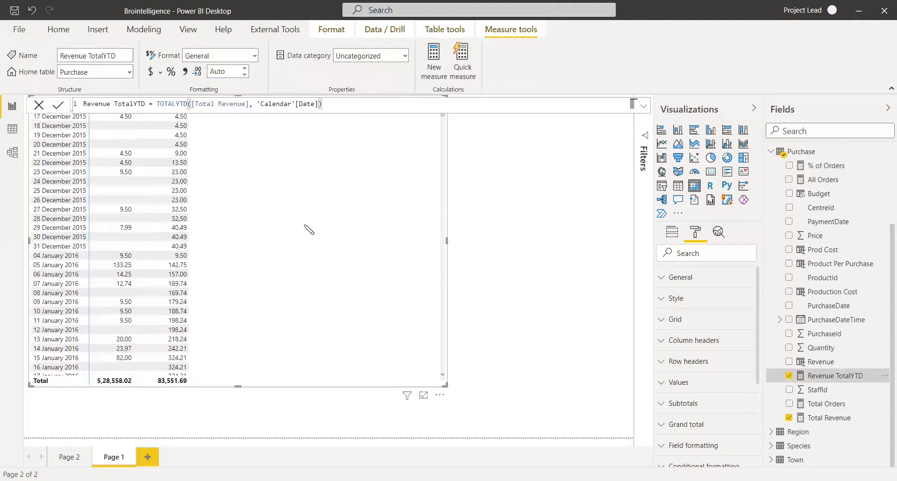
{"action": "left_click", "coordinate": [39, 105]}
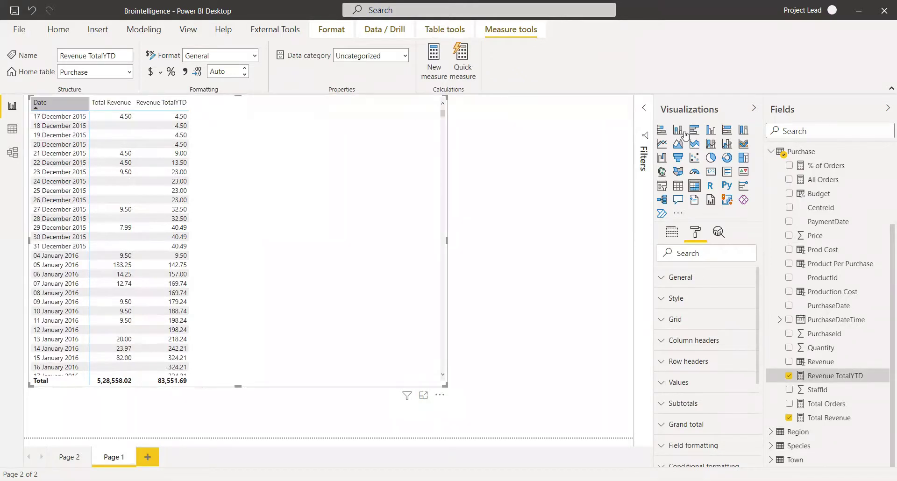
Step: Start a new Purchase measure: Revenue DatesYTD = CALCULATE([Total Revenue], ...)
{"action": "right_click", "coordinate": [796, 151]}
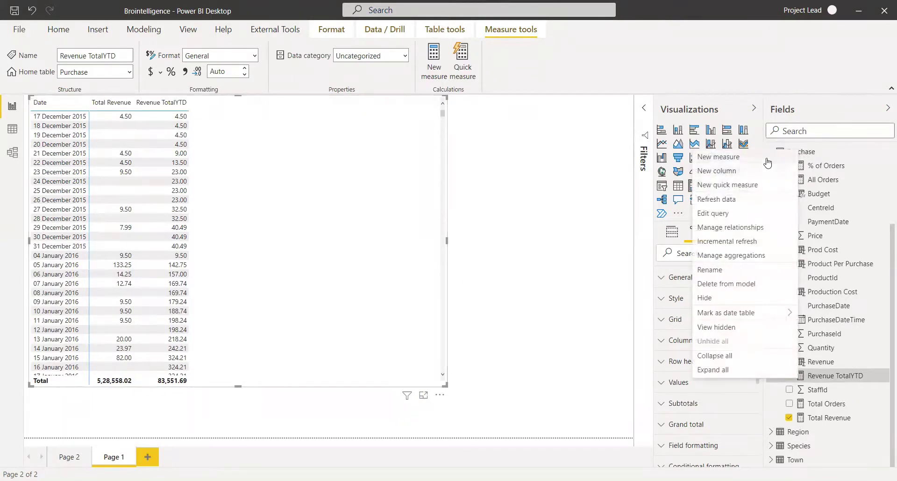
{"action": "left_click", "coordinate": [540, 174]}
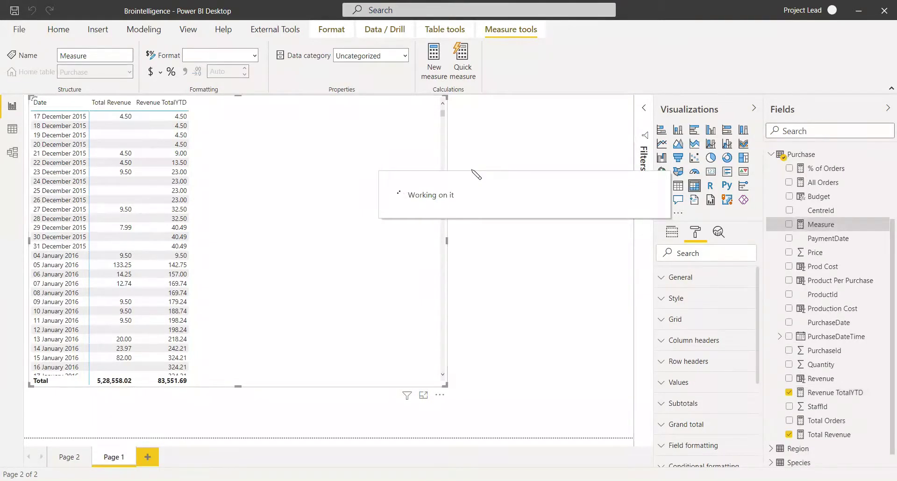
{"action": "type", "text": "Revenue DatesYT"}
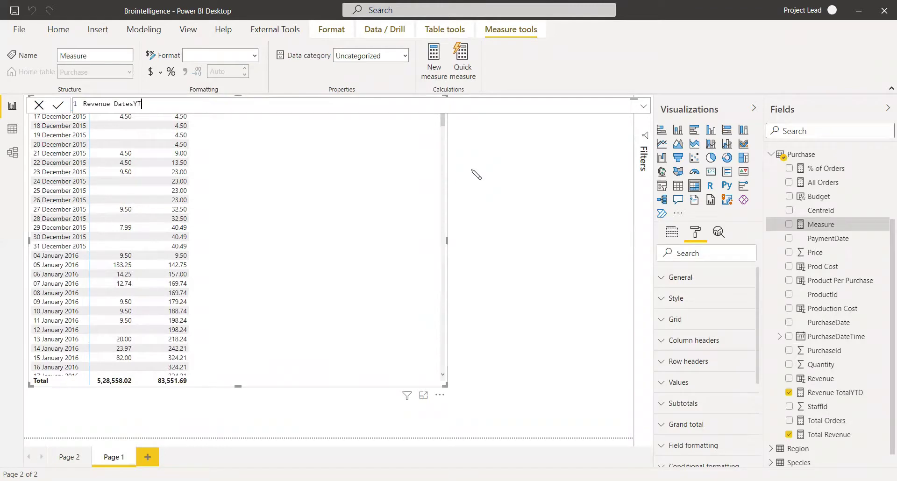
{"action": "type", "text": "D = CALCULATE("}
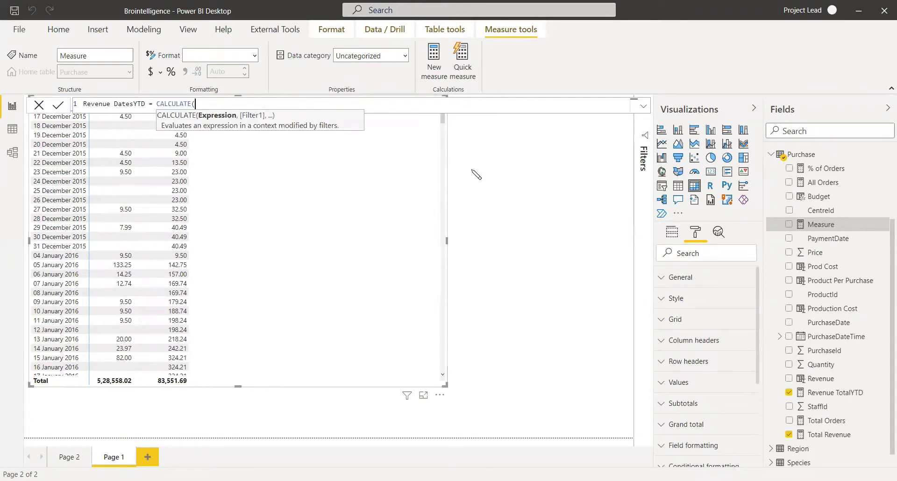
{"action": "type", "text": "tot"}
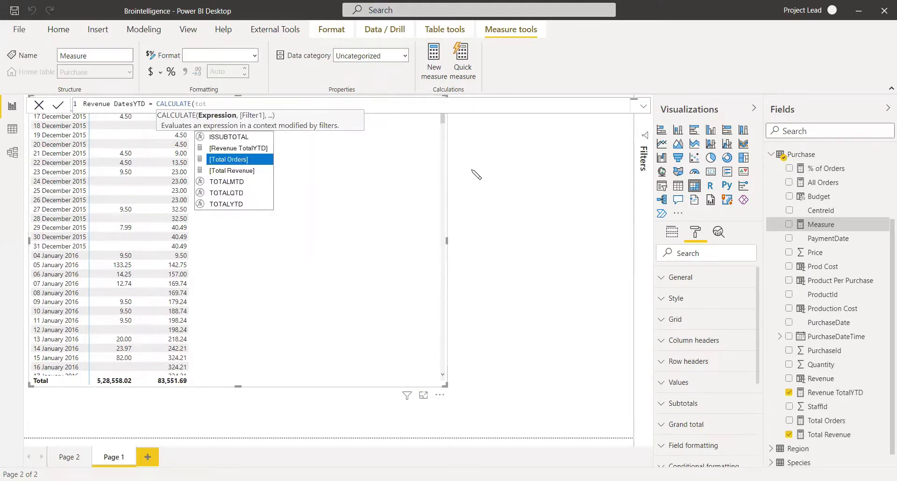
{"action": "key", "text": "Down"}
{"action": "key", "text": "Tab"}
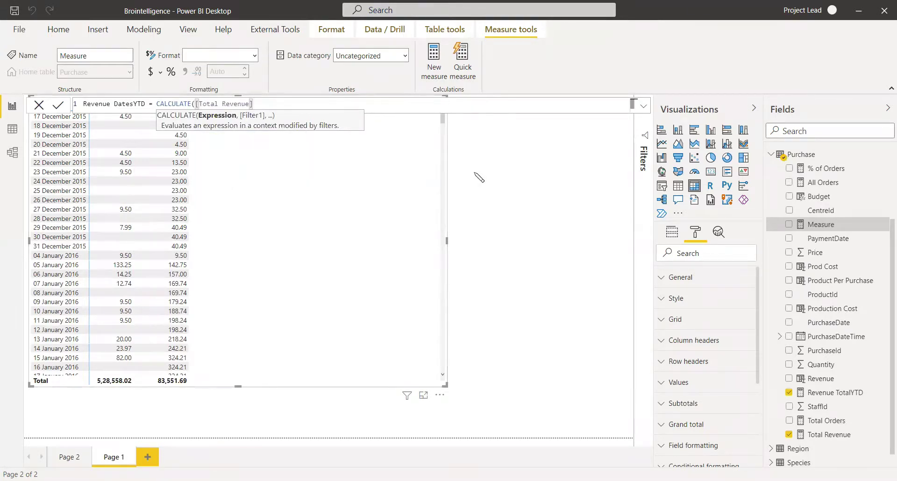
{"action": "type", "text": ","}
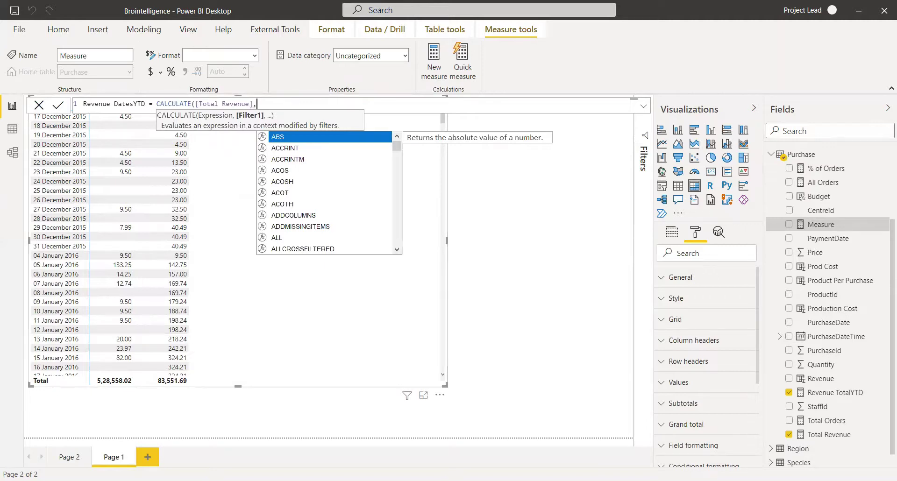
{"action": "key", "text": "Escape"}
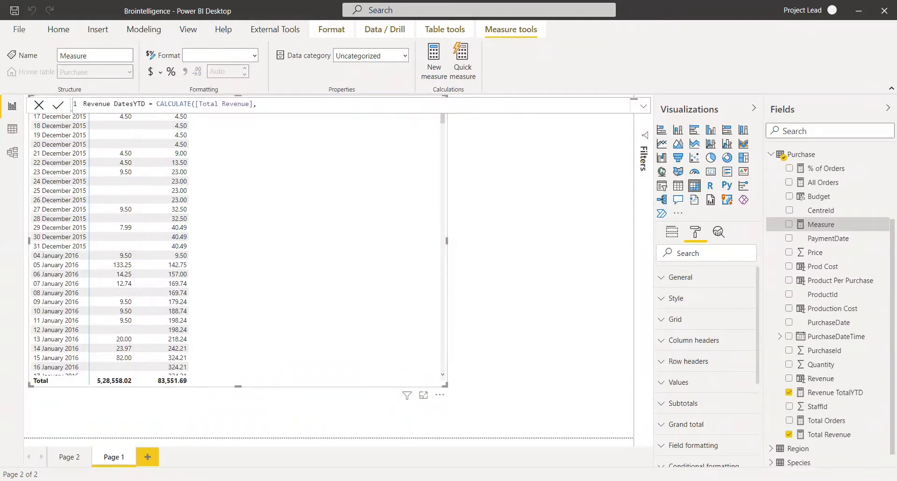
Step: Add DATESYTD('Calendar'[Date]) as the filter and commit the Revenue DatesYTD measure
{"action": "type", "text": "dat"}
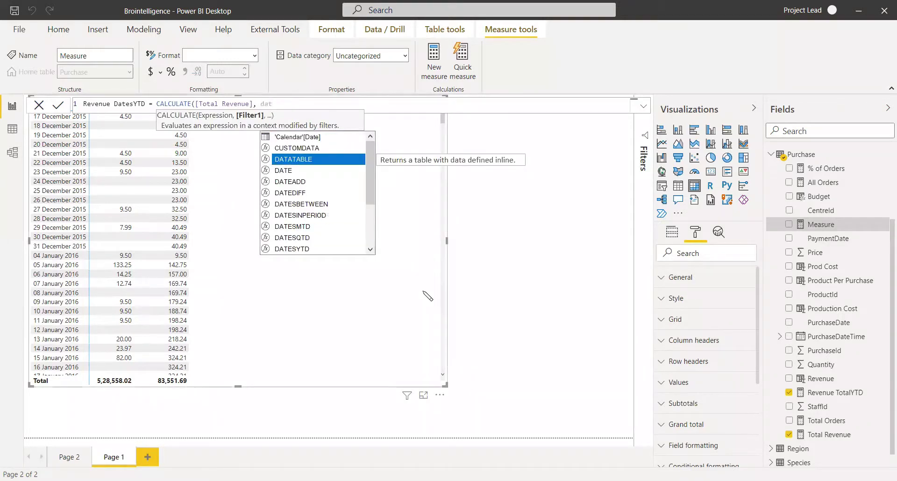
{"action": "double_click", "coordinate": [304, 250]}
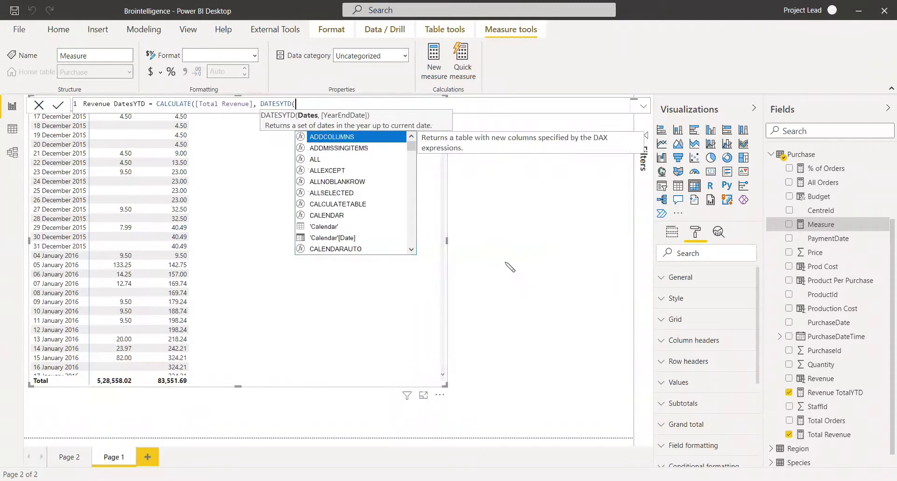
{"action": "type", "text": "cale"}
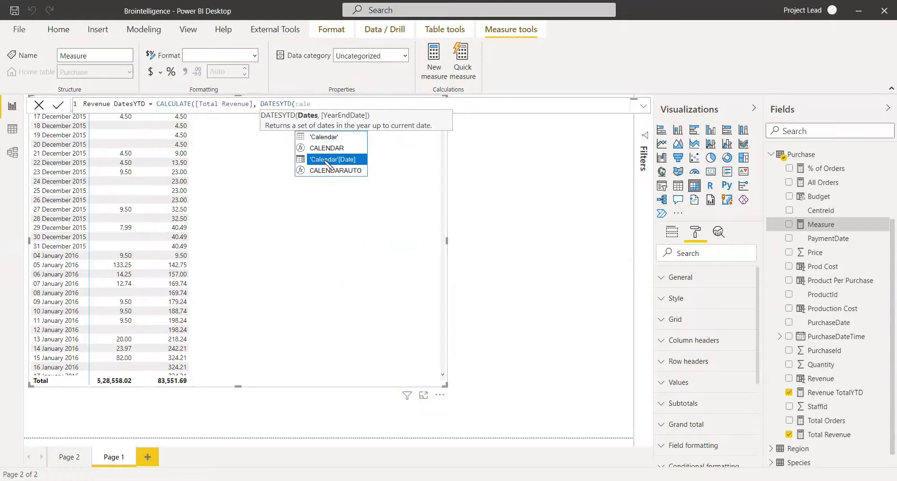
{"action": "left_click", "coordinate": [330, 161]}
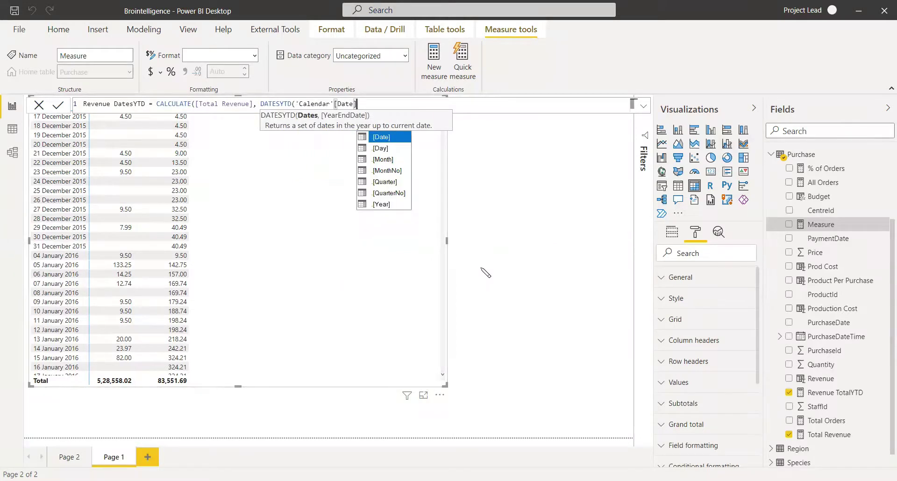
{"action": "type", "text": ")"}
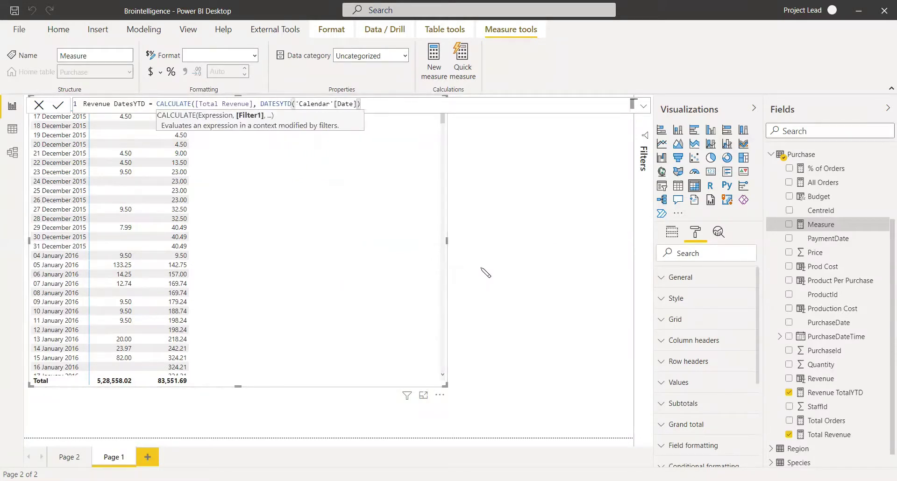
{"action": "type", "text": ")"}
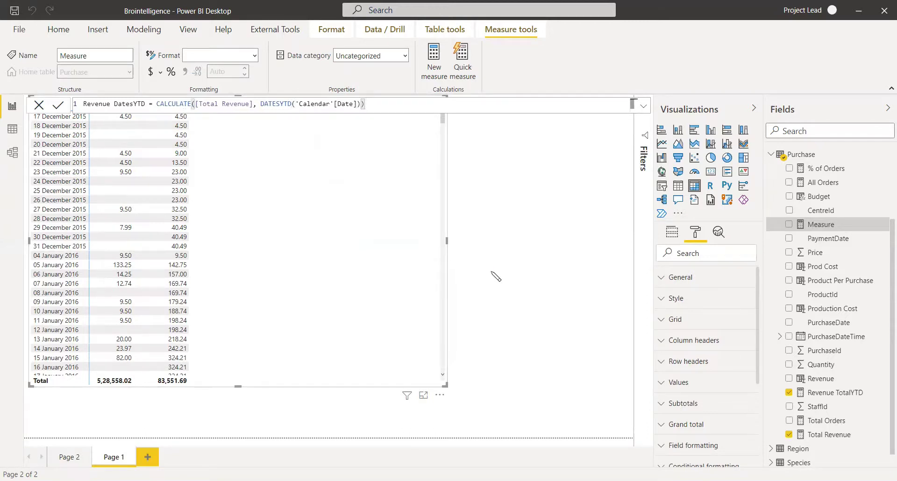
{"action": "key", "text": "Return"}
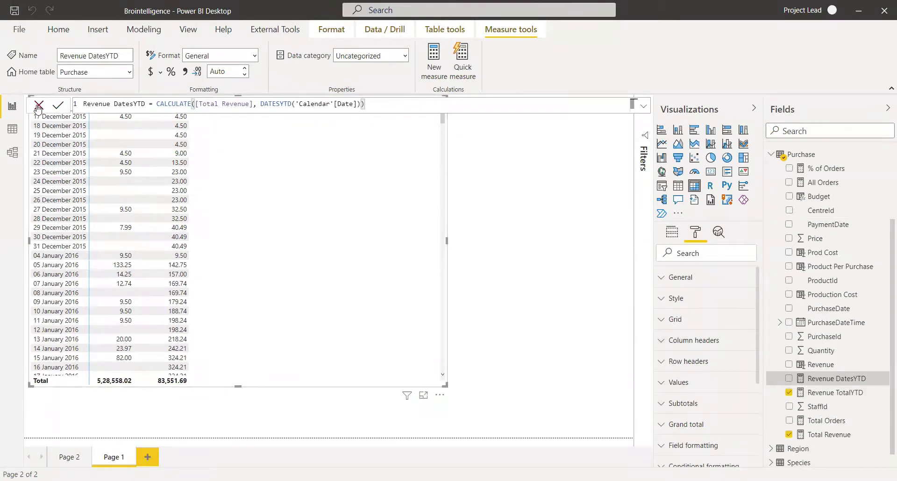
Step: Add Revenue DatesYTD to the table, showing values that match Revenue TotalYTD
{"action": "left_click", "coordinate": [788, 379]}
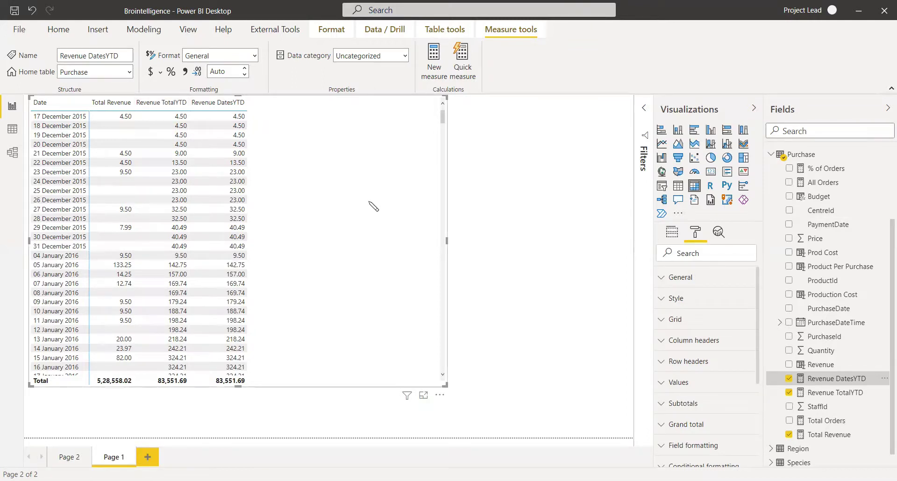
{"action": "left_click", "coordinate": [236, 117]}
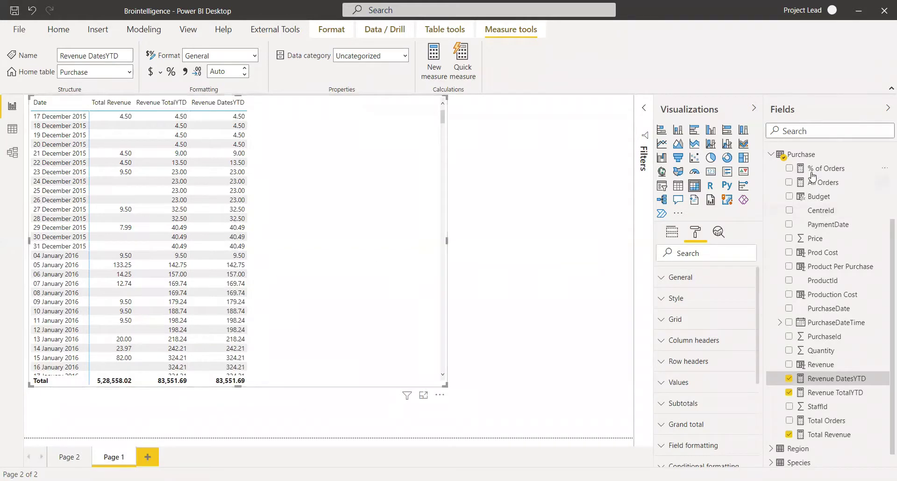
Step: Create the Purchase measure Revenue TotalMTD = TOTALMTD([Total Revenue], 'Calendar'[Date])
{"action": "right_click", "coordinate": [807, 157]}
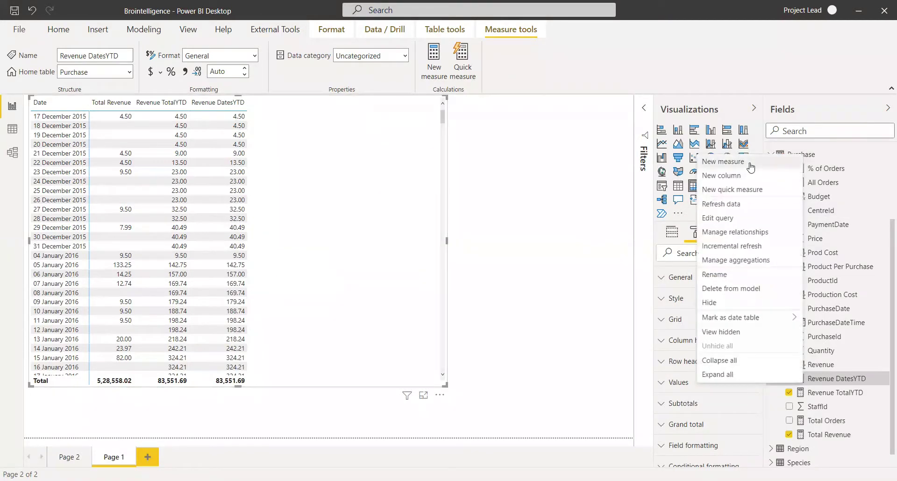
{"action": "left_click", "coordinate": [723, 161]}
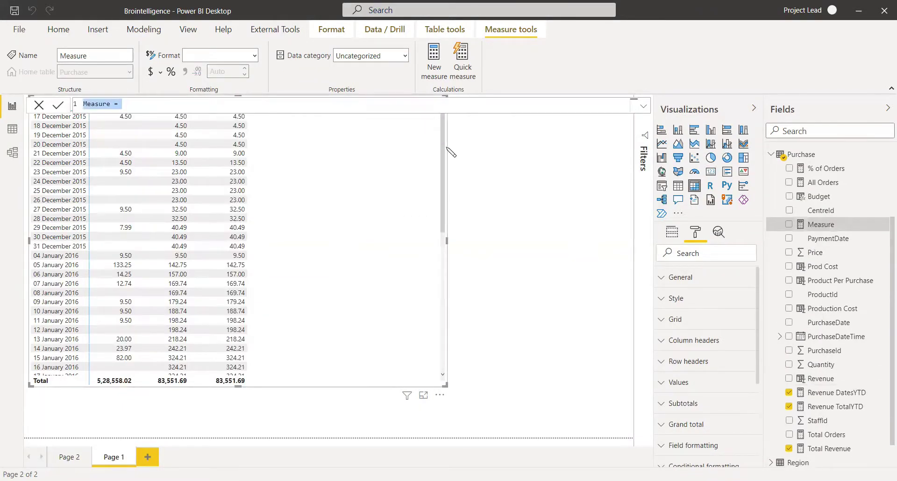
{"action": "type", "text": "Reve"}
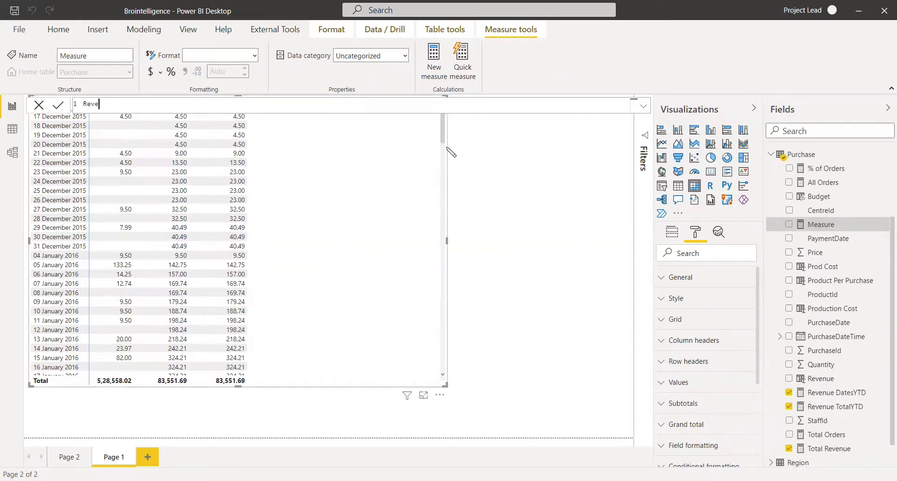
{"action": "type", "text": "nue TotalMTD = tot"}
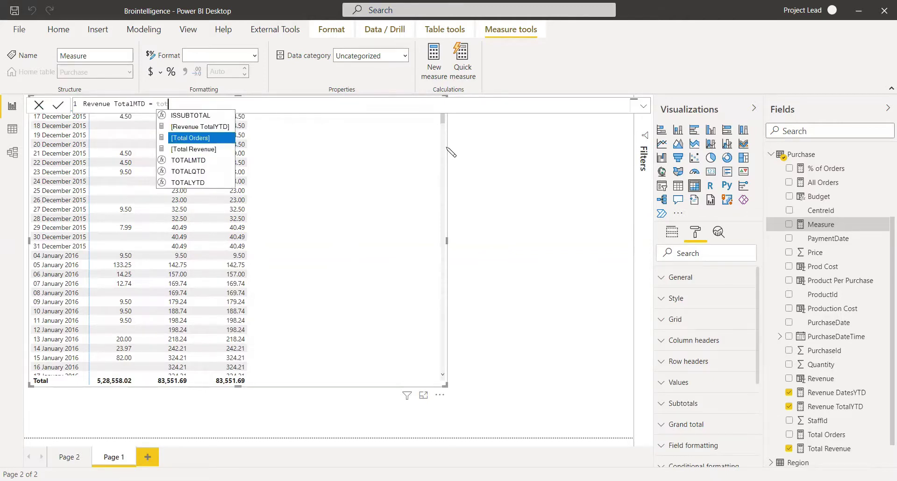
{"action": "left_click", "coordinate": [194, 160]}
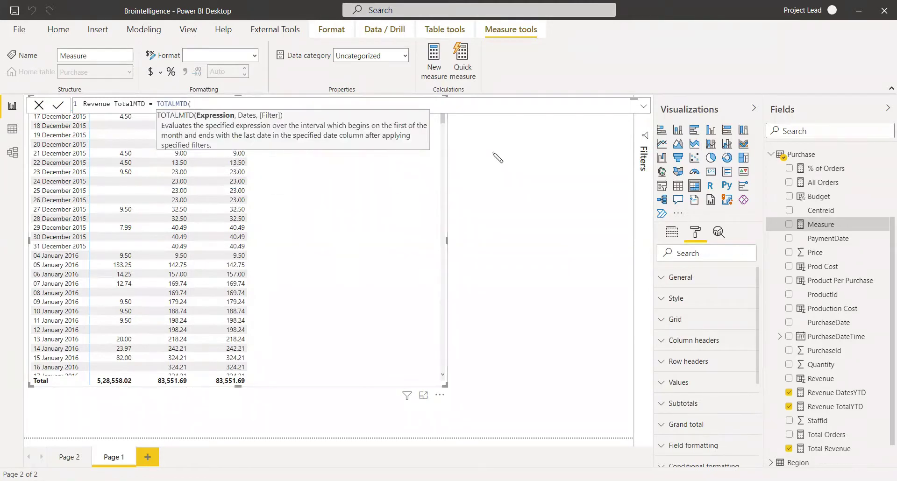
{"action": "type", "text": "tot"}
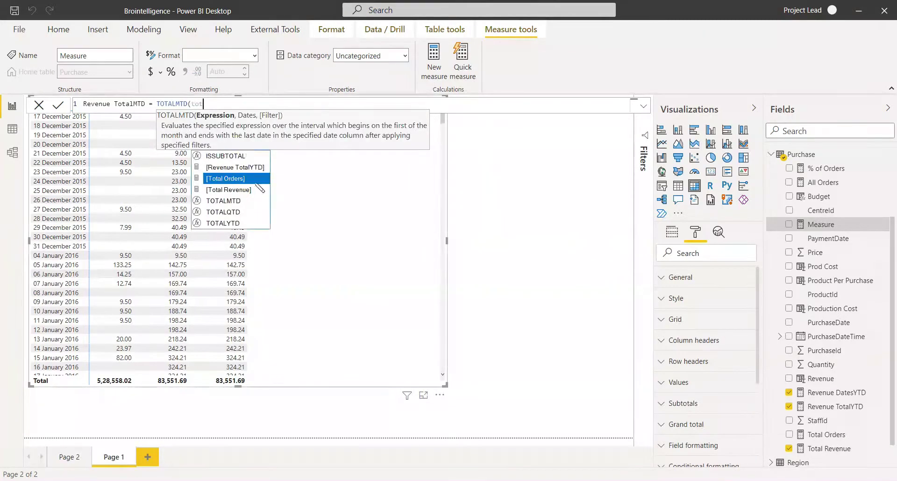
{"action": "left_click", "coordinate": [228, 190]}
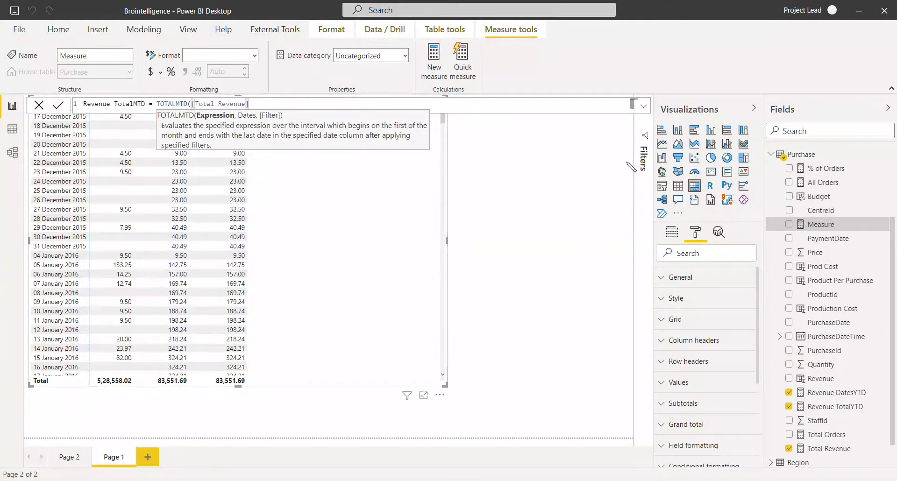
{"action": "type", "text": ", "}
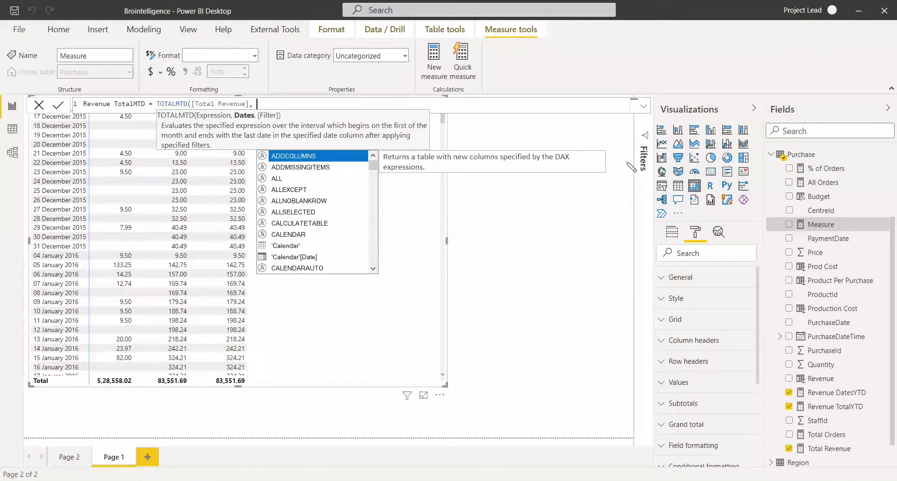
{"action": "type", "text": "cale"}
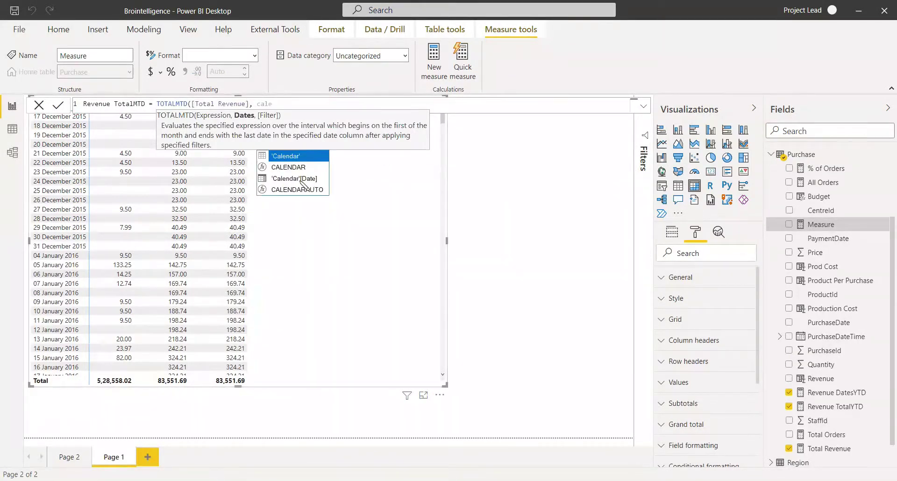
{"action": "left_click", "coordinate": [299, 179]}
{"action": "type", "text": ")"}
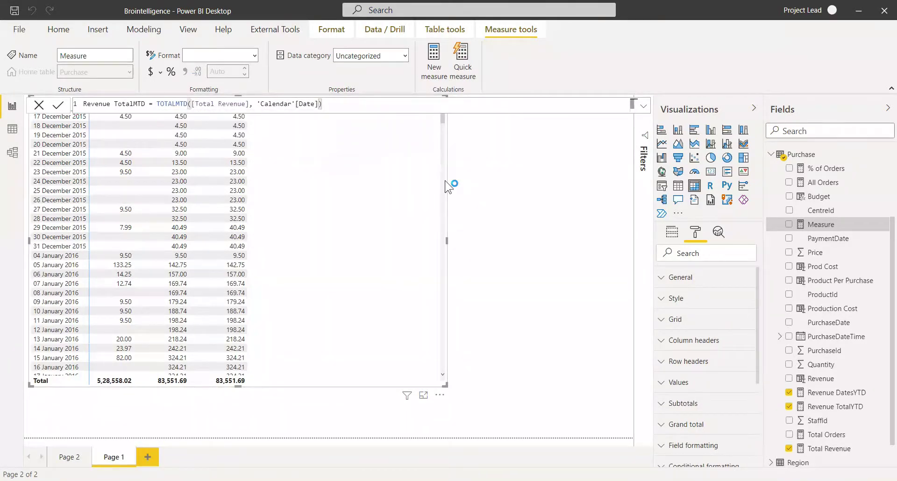
{"action": "key", "text": "Return"}
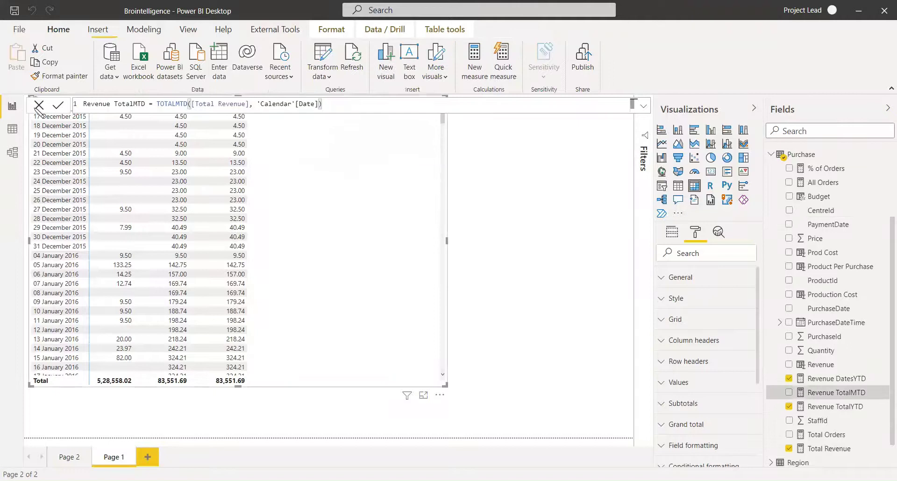
{"action": "left_click", "coordinate": [39, 106]}
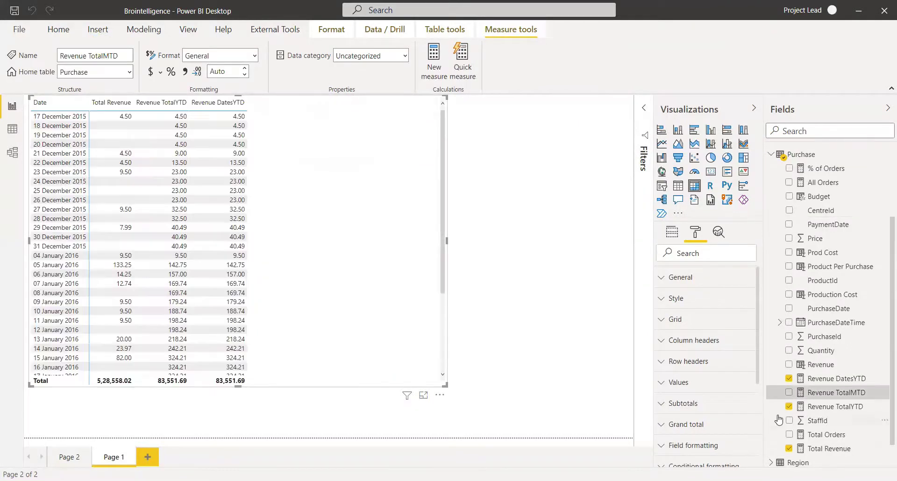
Step: Add Revenue TotalMTD to the table and compare December values with its restart each month
{"action": "left_click", "coordinate": [789, 393]}
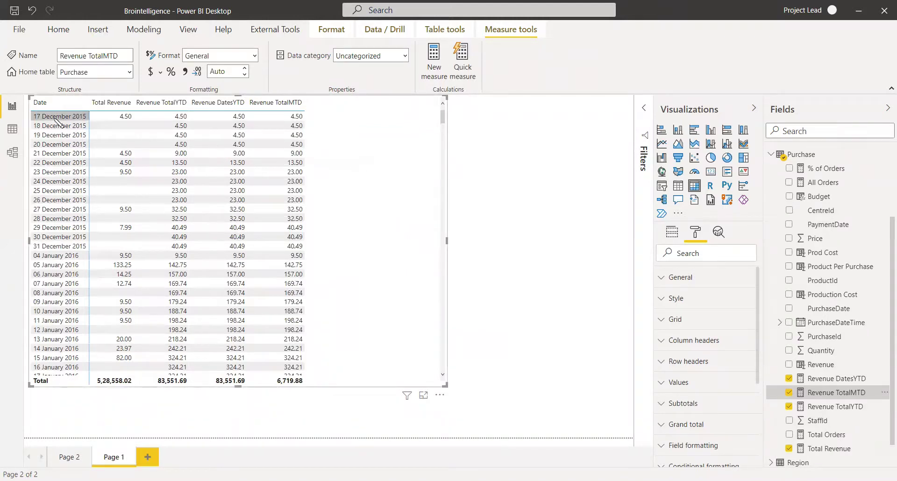
{"action": "left_click", "coordinate": [68, 246]}
{"action": "left_click", "coordinate": [288, 125]}
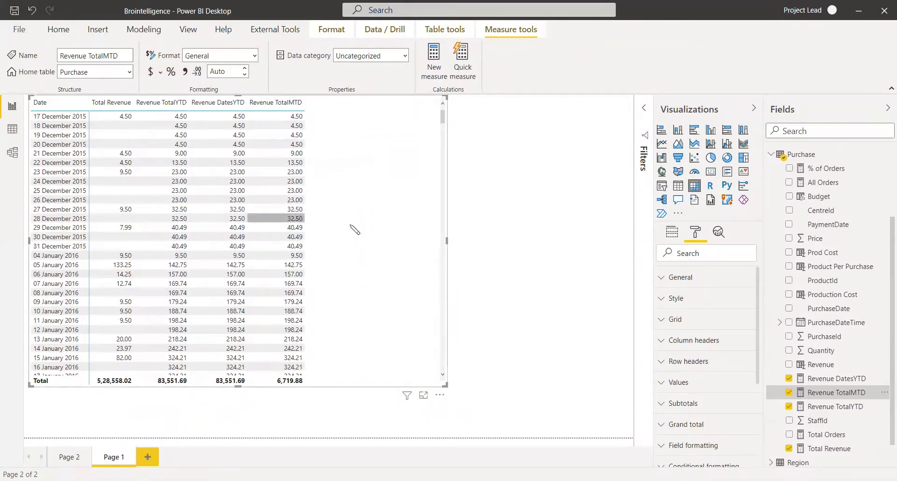
{"action": "scroll", "coordinate": [360, 227], "scroll_direction": "down", "scroll_amount": 3}
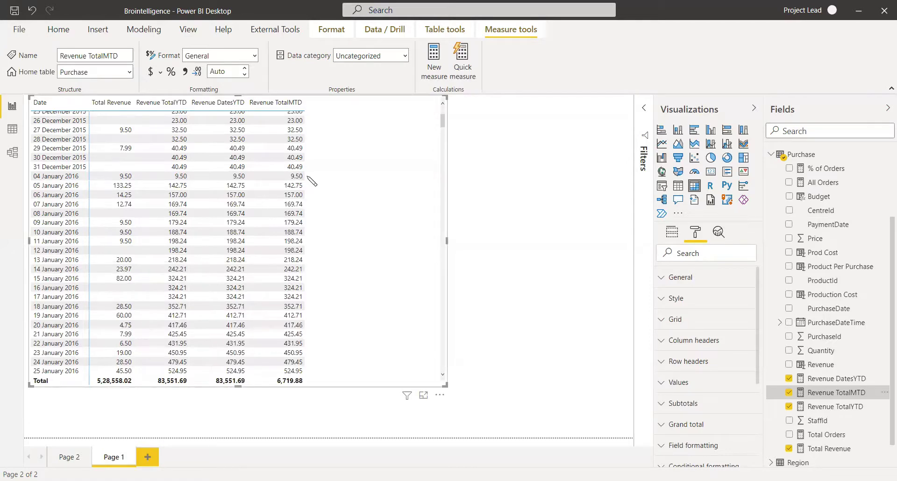
{"action": "scroll", "coordinate": [310, 180], "scroll_direction": "down", "scroll_amount": 3}
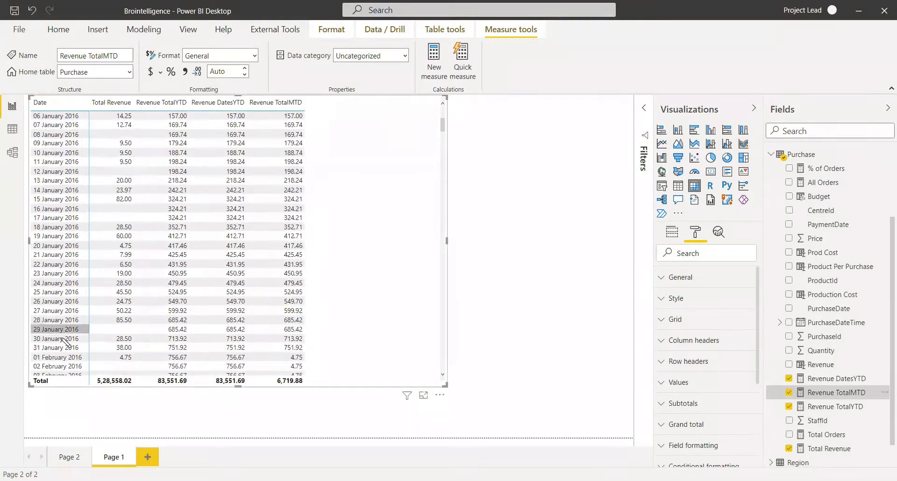
{"action": "scroll", "coordinate": [392, 278], "scroll_direction": "down", "scroll_amount": 3}
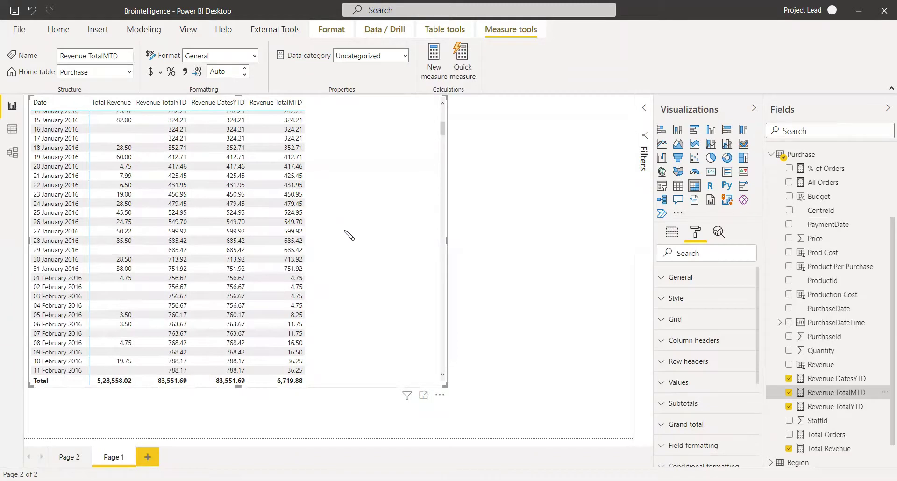
{"action": "scroll", "coordinate": [349, 235], "scroll_direction": "up", "scroll_amount": 6}
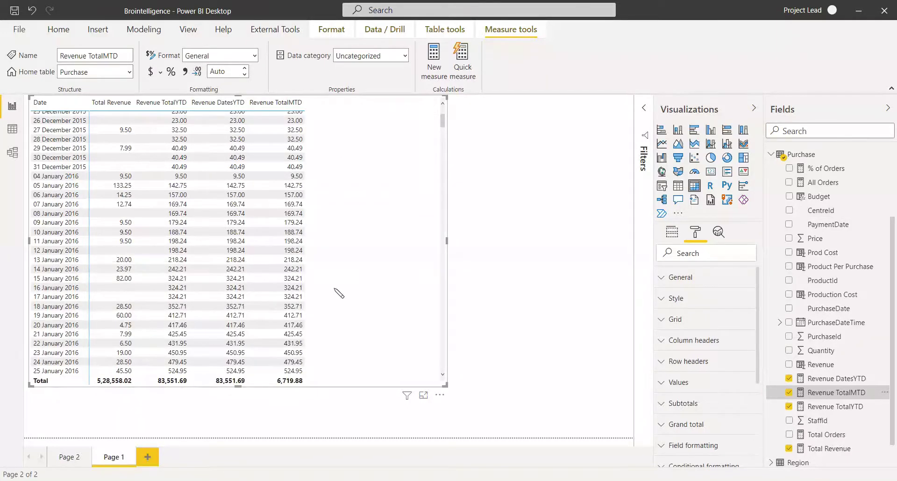
{"action": "scroll", "coordinate": [339, 293], "scroll_direction": "up", "scroll_amount": 3}
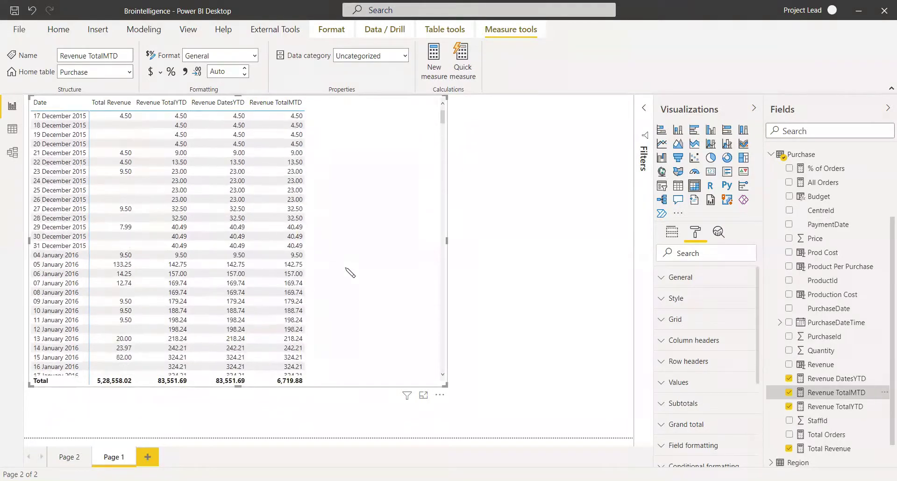
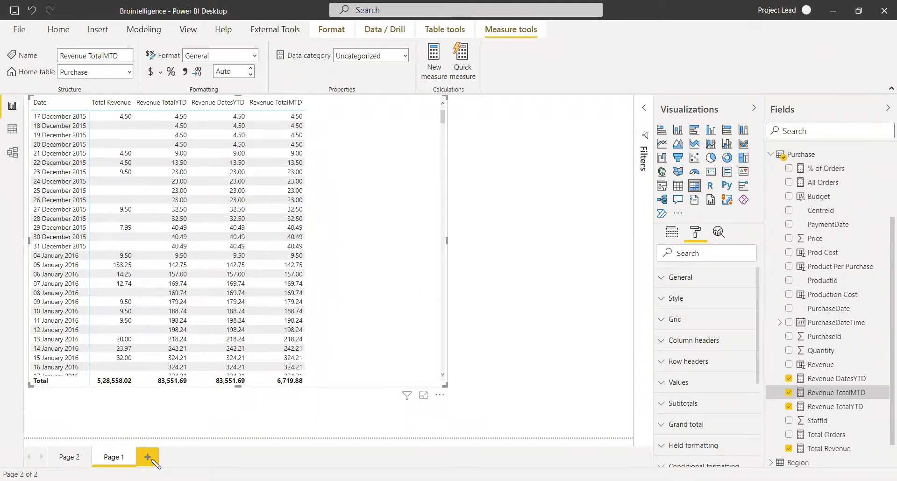
Step: On new Page 3, add an enlarged matrix with Calendar Date rows limited to Year and Month
{"action": "left_click", "coordinate": [148, 457]}
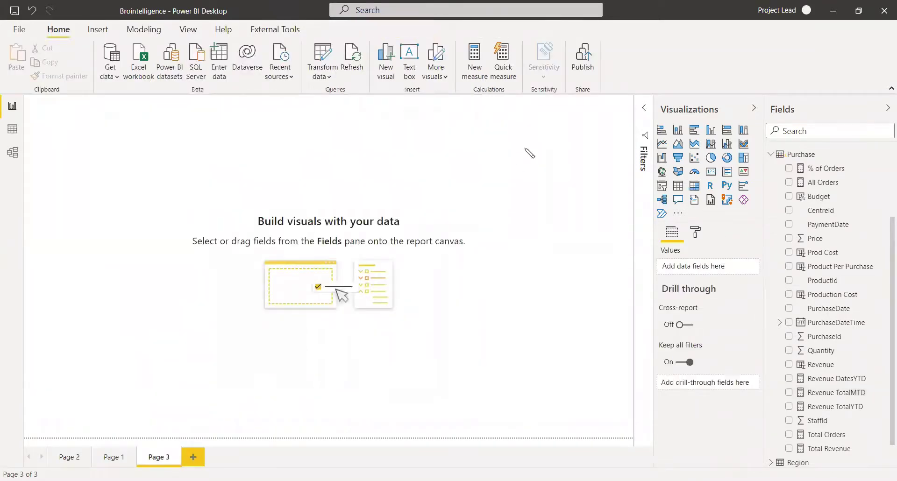
{"action": "left_click", "coordinate": [694, 187]}
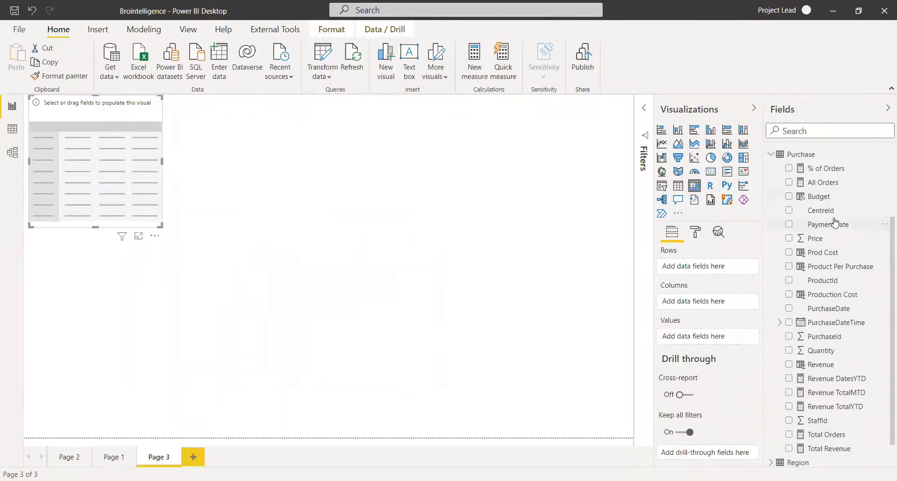
{"action": "scroll", "coordinate": [808, 238], "scroll_direction": "up", "scroll_amount": 3}
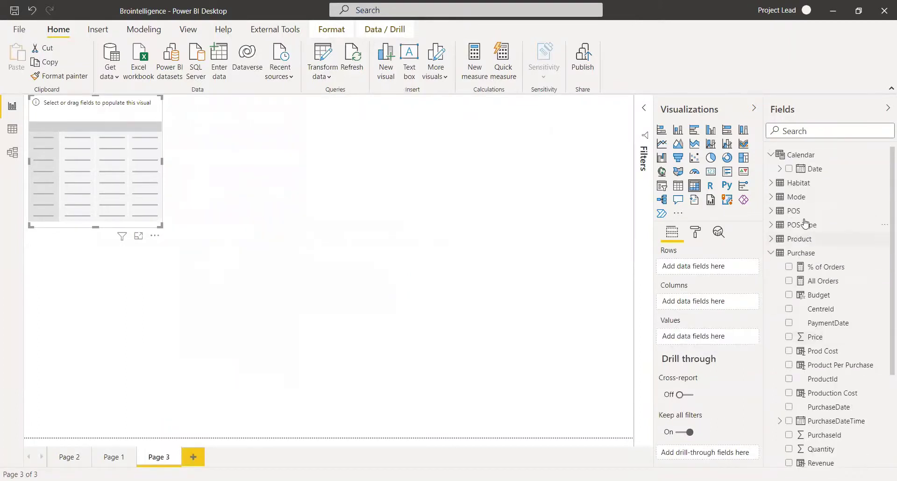
{"action": "left_click", "coordinate": [789, 169]}
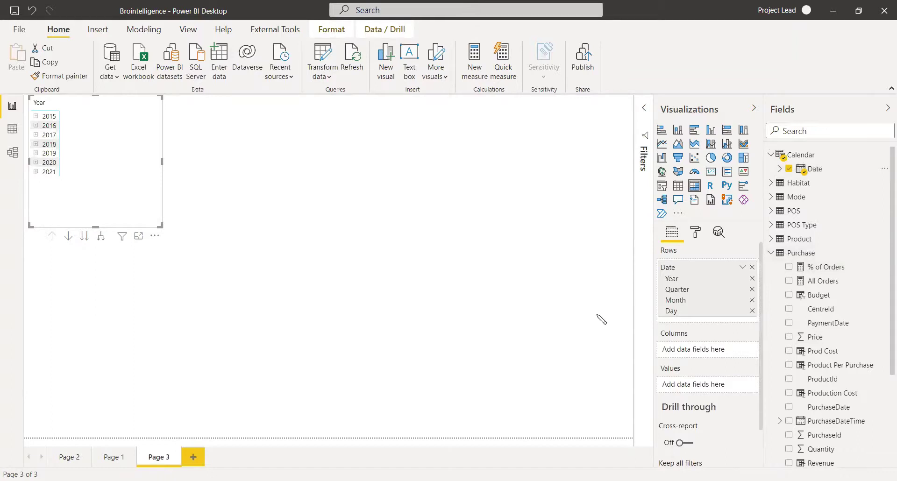
{"action": "left_click", "coordinate": [751, 290]}
{"action": "left_click", "coordinate": [751, 300]}
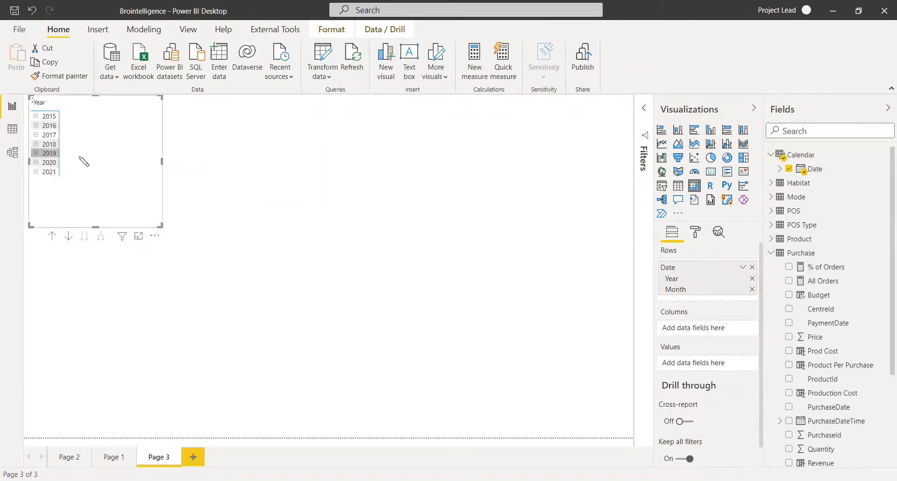
{"action": "left_click_drag", "start_coordinate": [160, 227], "coordinate": [324, 445]}
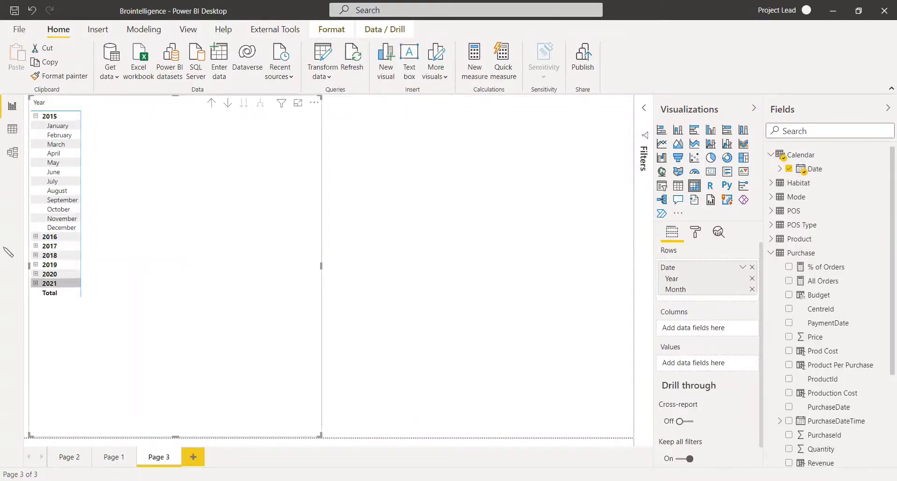
Step: Expand 2016 and 2017 into months and add Total Revenue as the matrix values
{"action": "left_click", "coordinate": [36, 237]}
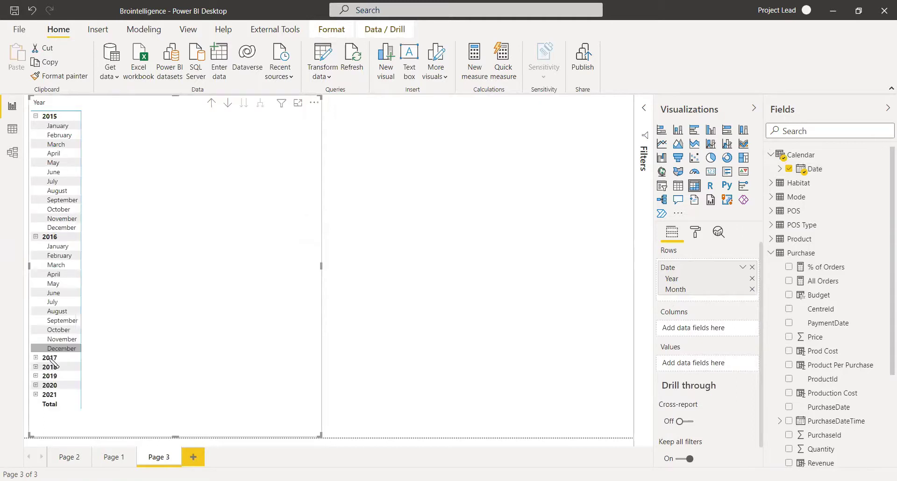
{"action": "left_click", "coordinate": [36, 358]}
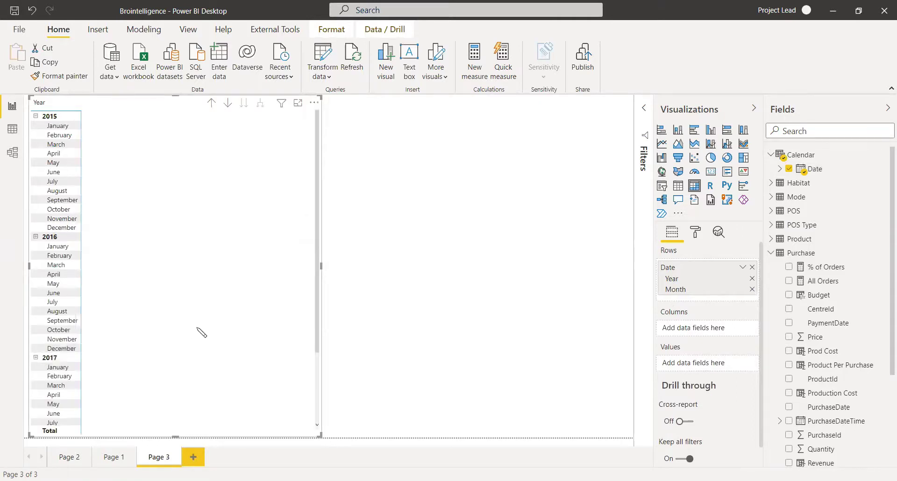
{"action": "scroll", "coordinate": [201, 332], "scroll_direction": "down", "scroll_amount": 3}
{"action": "scroll", "coordinate": [201, 332], "scroll_direction": "up", "scroll_amount": 2}
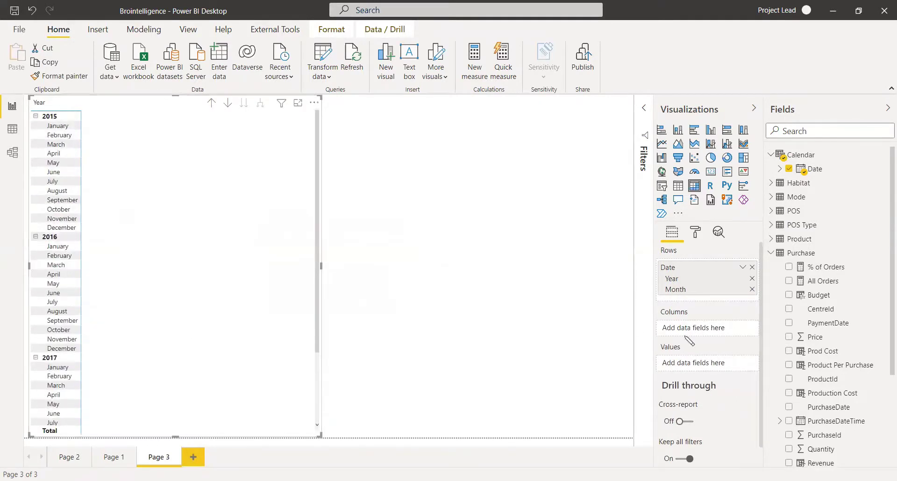
{"action": "scroll", "coordinate": [854, 371], "scroll_direction": "down", "scroll_amount": 1}
{"action": "scroll", "coordinate": [854, 371], "scroll_direction": "down", "scroll_amount": 2}
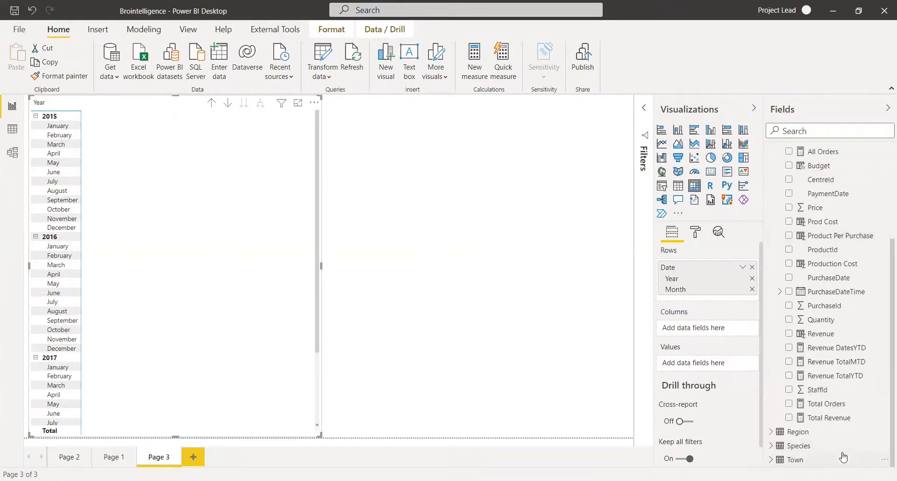
{"action": "left_click", "coordinate": [789, 419]}
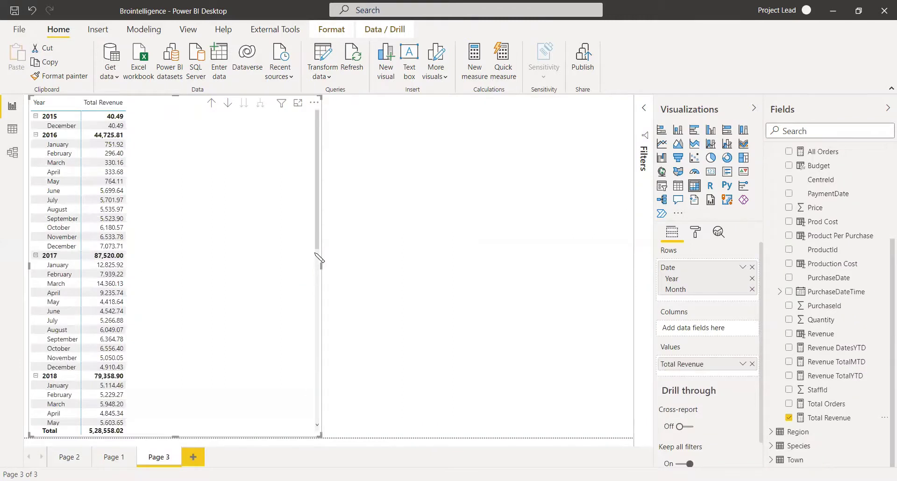
{"action": "scroll", "coordinate": [822, 250], "scroll_direction": "up", "scroll_amount": 3}
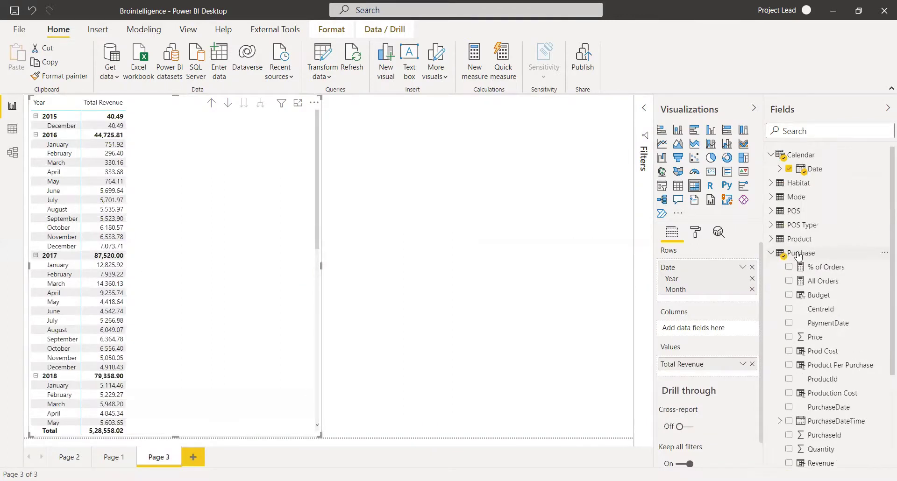
Step: Create the Purchase measure SPLY Revenue = CALCULATE([Total Revenue], SAMEPERIODLASTYEAR('Calendar'[Date]))
{"action": "right_click", "coordinate": [803, 253]}
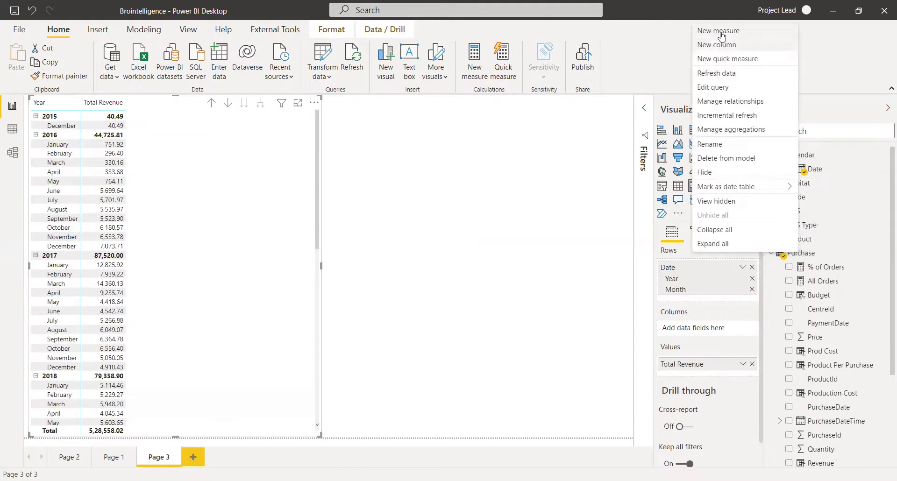
{"action": "left_click", "coordinate": [721, 31]}
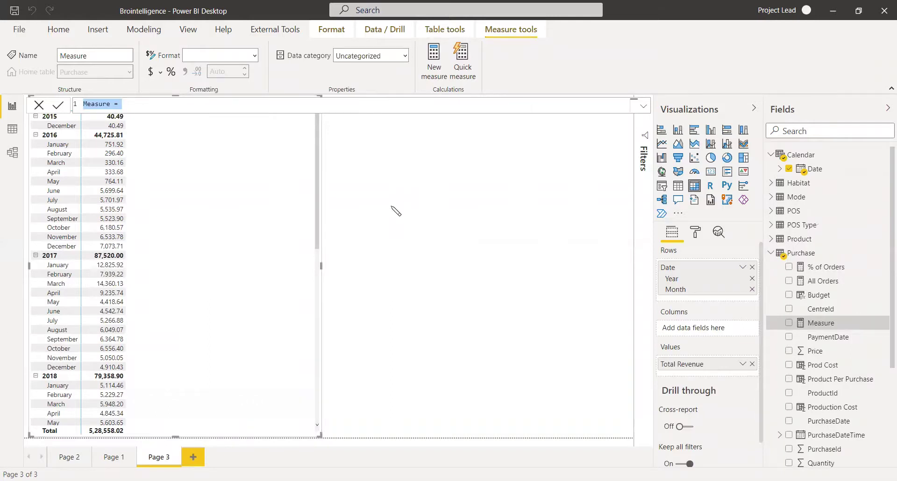
{"action": "type", "text": "SPLY Revenue ="}
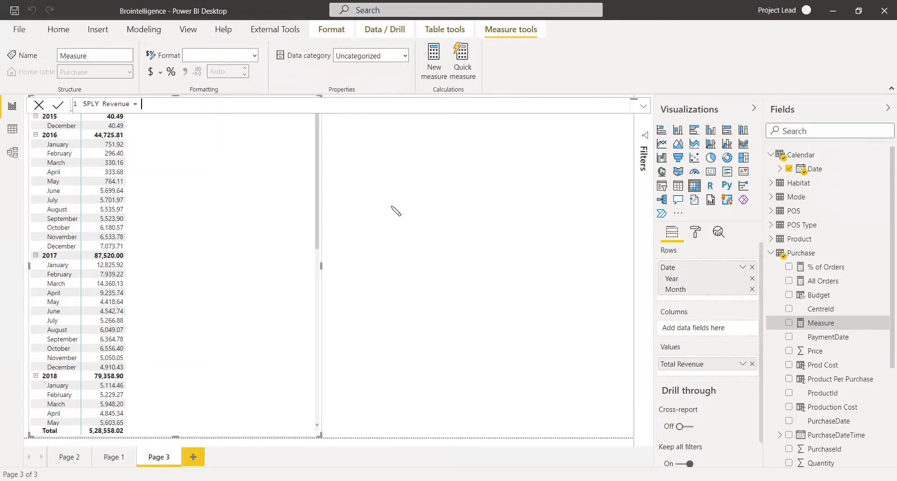
{"action": "type", "text": "c"}
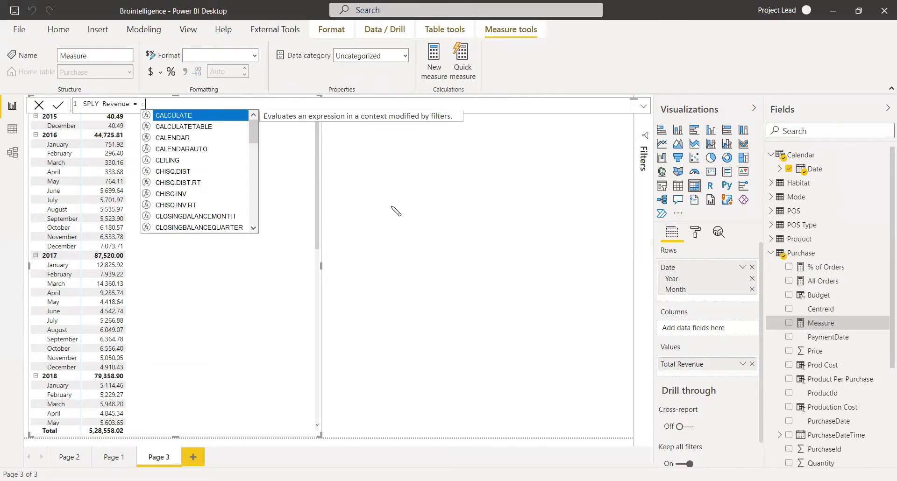
{"action": "key", "text": "Tab"}
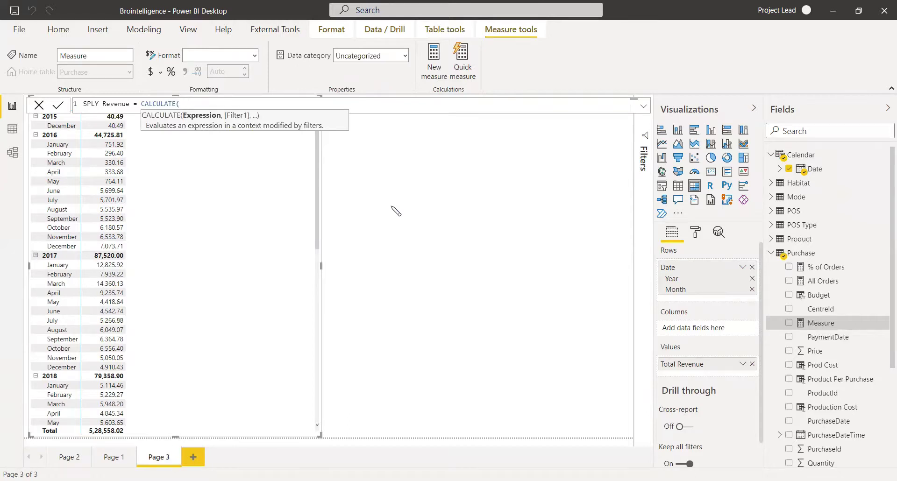
{"action": "type", "text": "tota"}
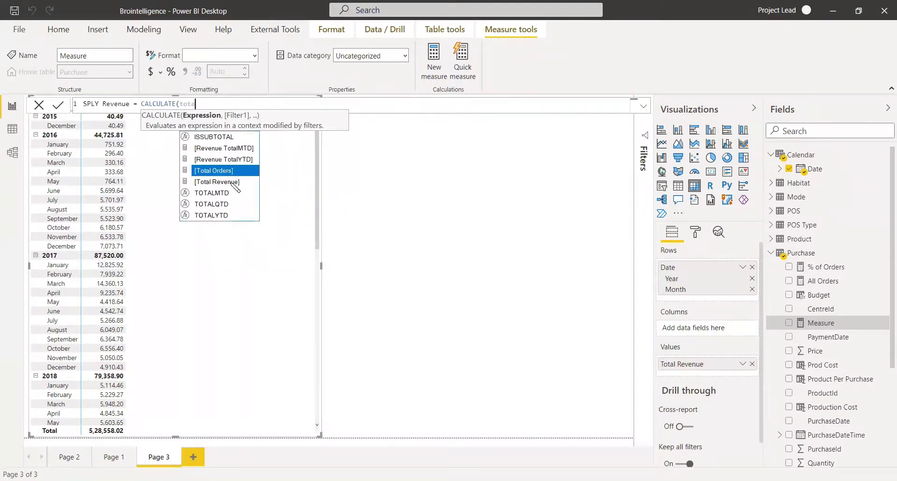
{"action": "left_click", "coordinate": [231, 182]}
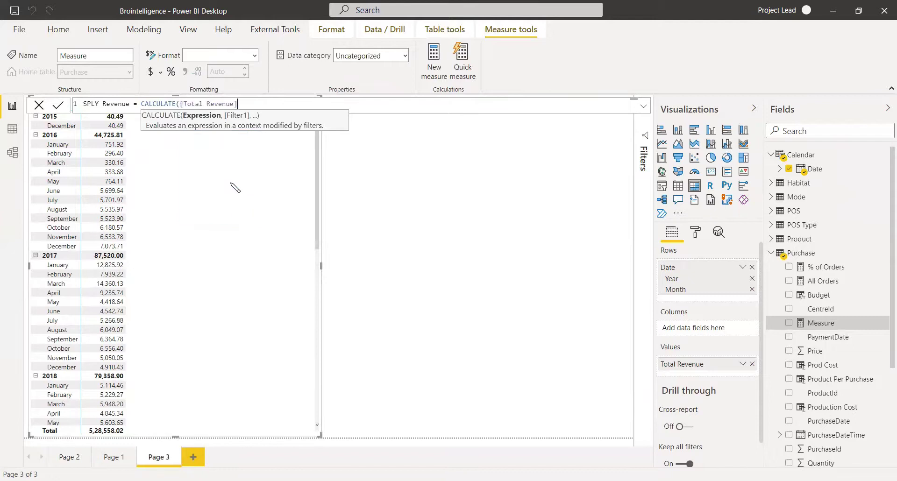
{"action": "type", "text": ", same"}
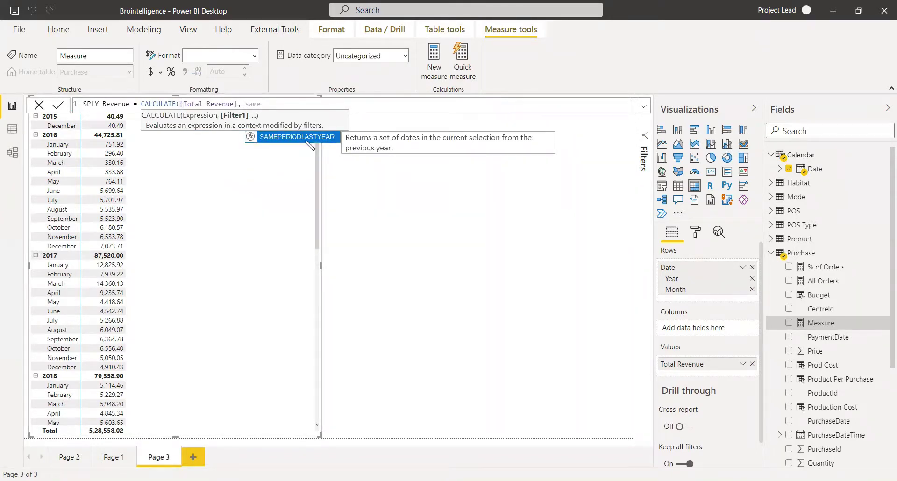
{"action": "key", "text": "Tab"}
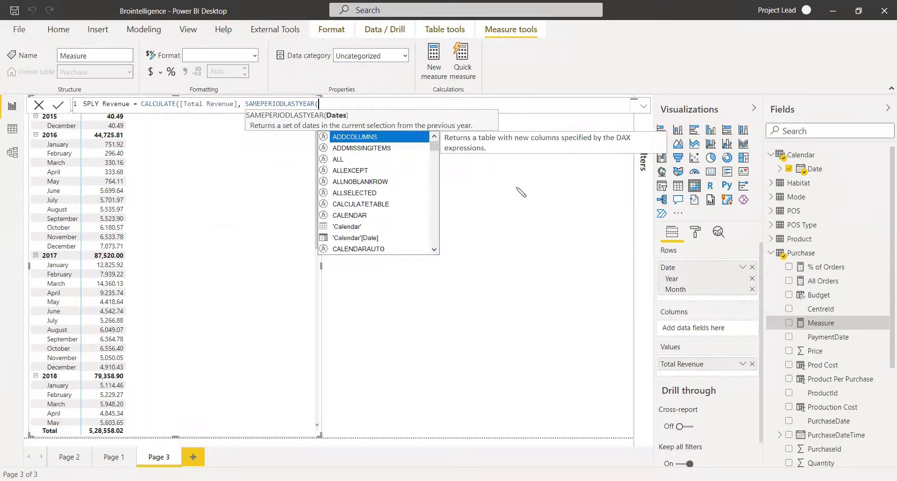
{"action": "type", "text": "cal"}
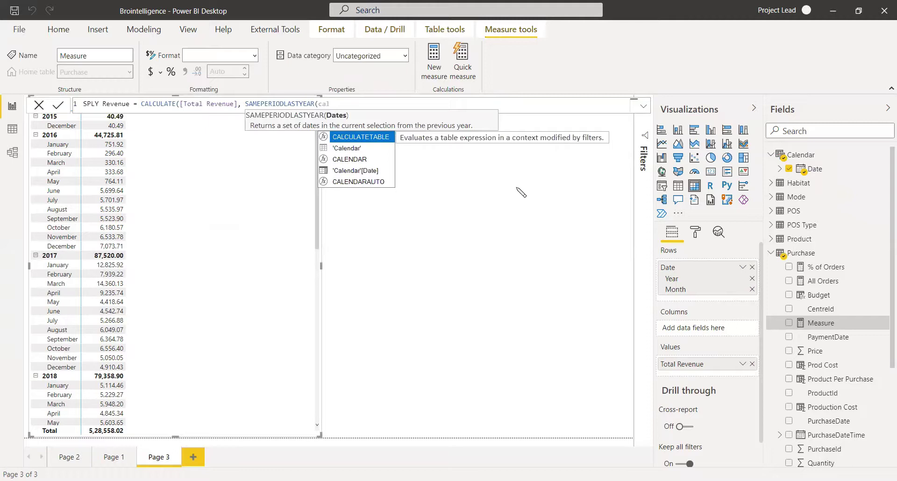
{"action": "key", "text": "Down"}
{"action": "key", "text": "Down"}
{"action": "key", "text": "Down"}
{"action": "key", "text": "Tab"}
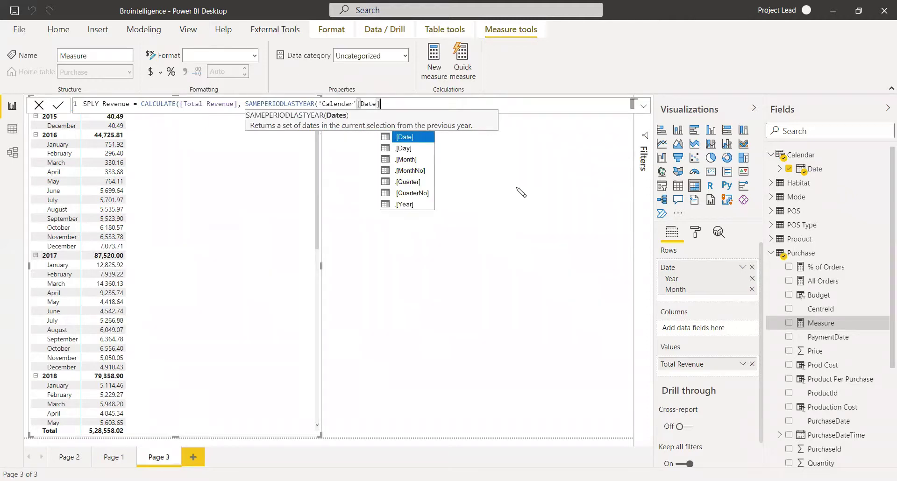
{"action": "type", "text": "))"}
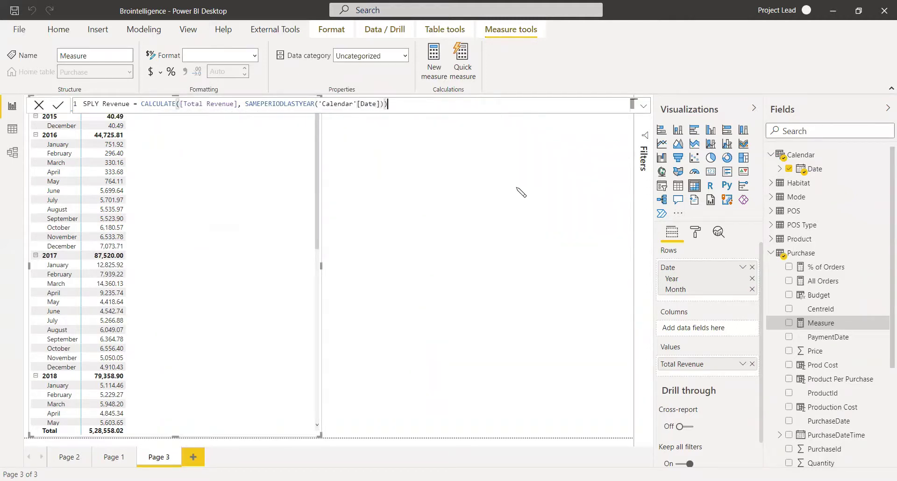
{"action": "key", "text": "Return"}
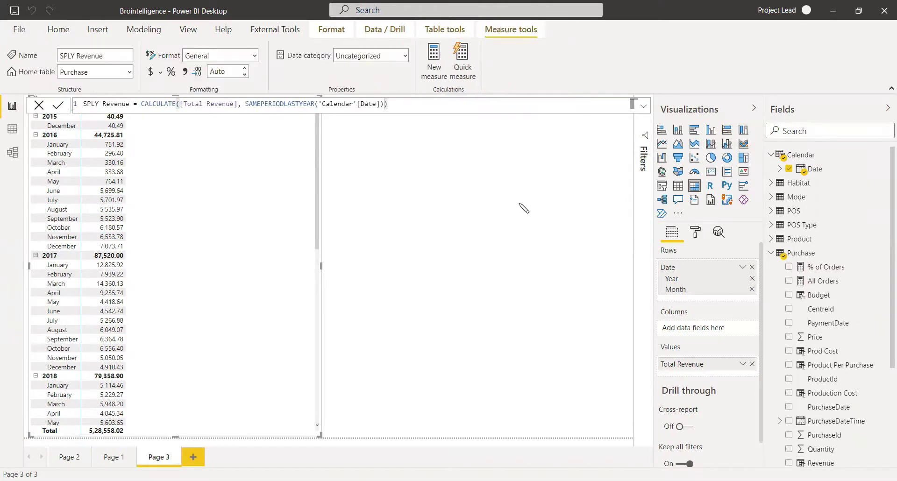
{"action": "scroll", "coordinate": [866, 376], "scroll_direction": "down", "scroll_amount": 3}
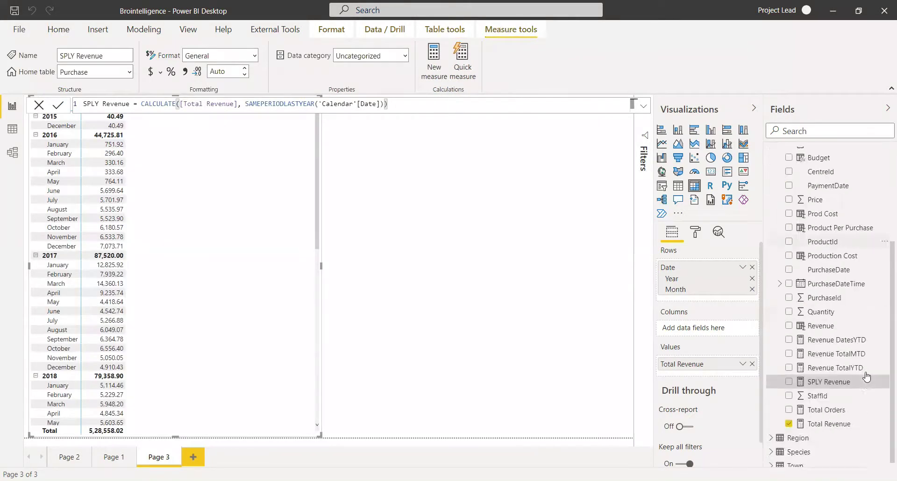
{"action": "scroll", "coordinate": [867, 376], "scroll_direction": "down", "scroll_amount": 1}
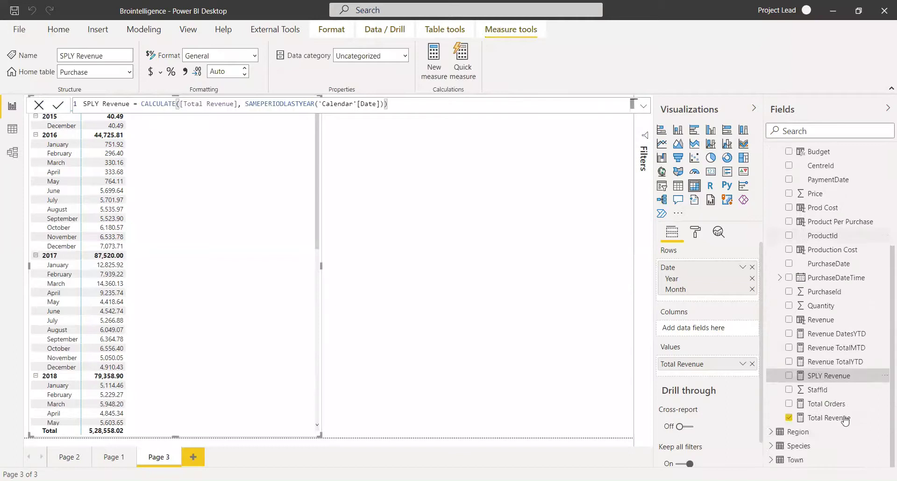
Step: Add SPLY Revenue to the matrix values and close the formula bar
{"action": "left_click", "coordinate": [789, 376]}
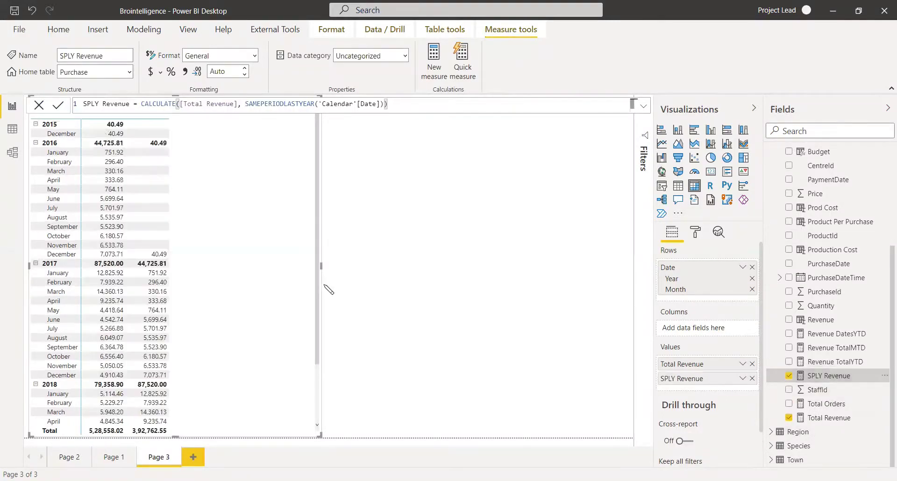
{"action": "left_click", "coordinate": [38, 106]}
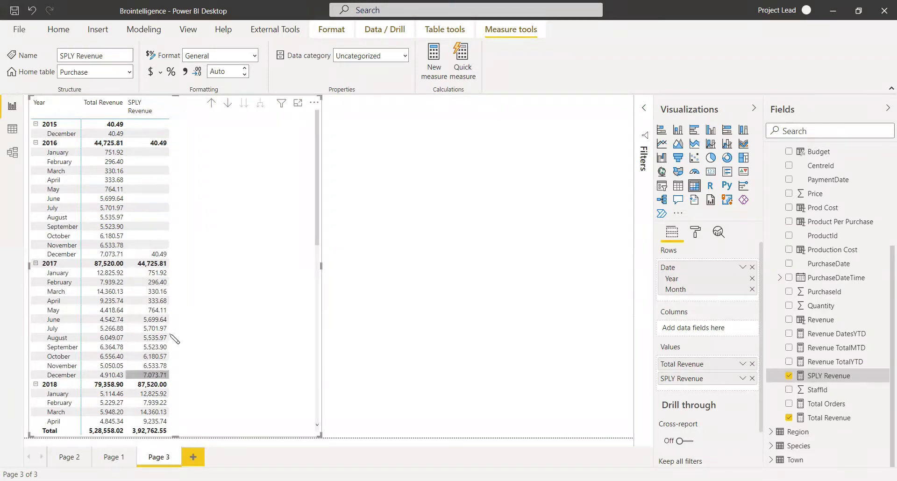
Step: Start a new Purchase measure, Revenue Last Year, calculating [Total Revenue]
{"action": "scroll", "coordinate": [829, 306], "scroll_direction": "up", "scroll_amount": 3}
{"action": "scroll", "coordinate": [823, 280], "scroll_direction": "down", "scroll_amount": 3}
{"action": "scroll", "coordinate": [823, 251], "scroll_direction": "up", "scroll_amount": 3}
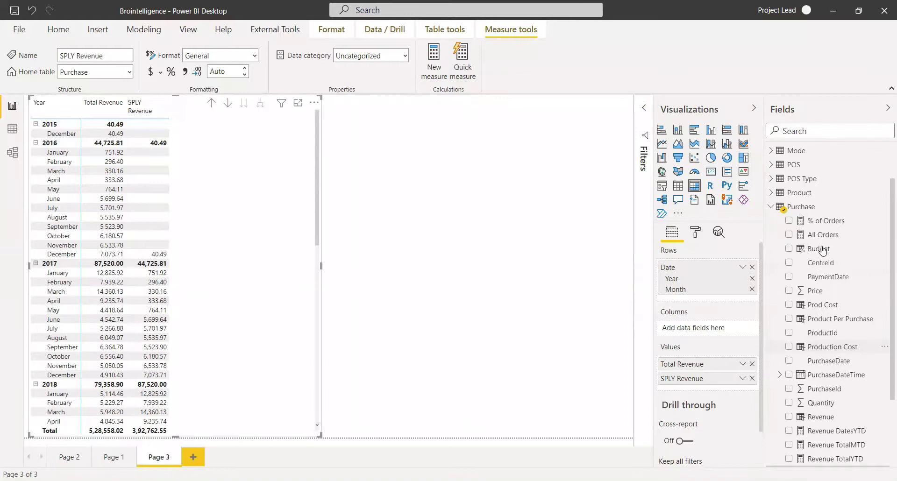
{"action": "right_click", "coordinate": [800, 207]}
{"action": "left_click", "coordinate": [762, 221]}
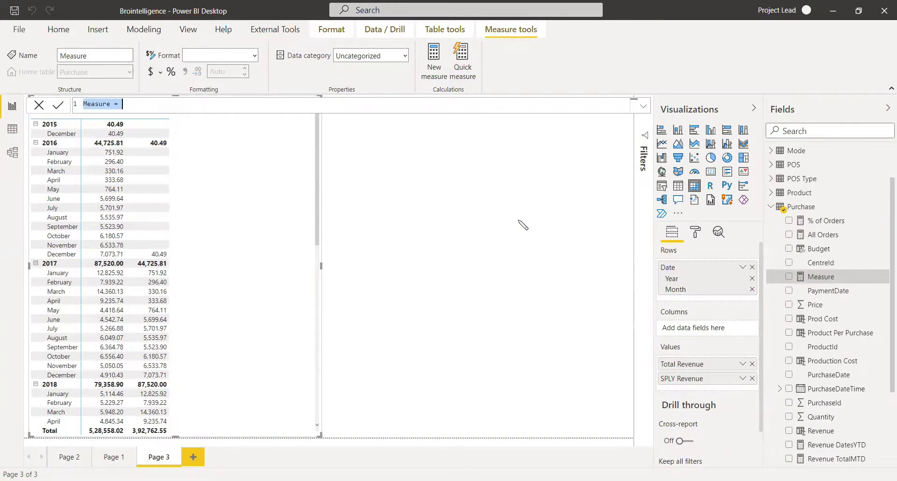
{"action": "type", "text": "Revenue "}
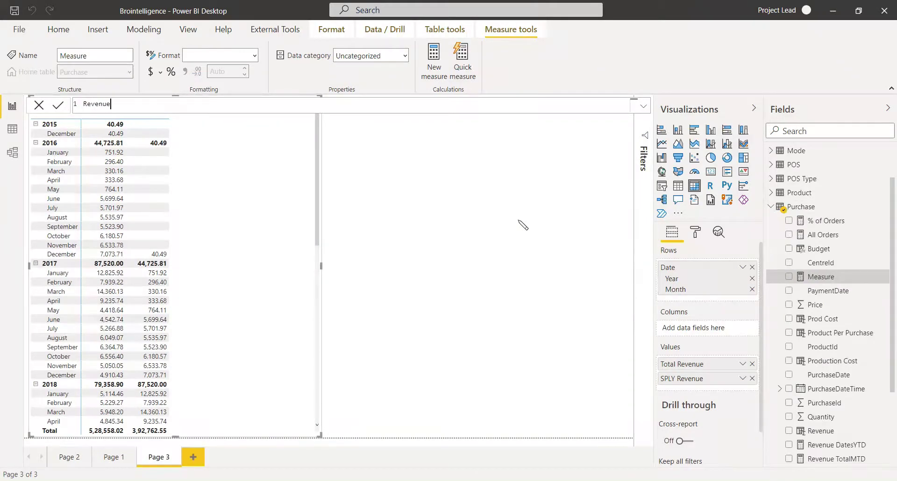
{"action": "type", "text": "Last Year = CALCULATE("}
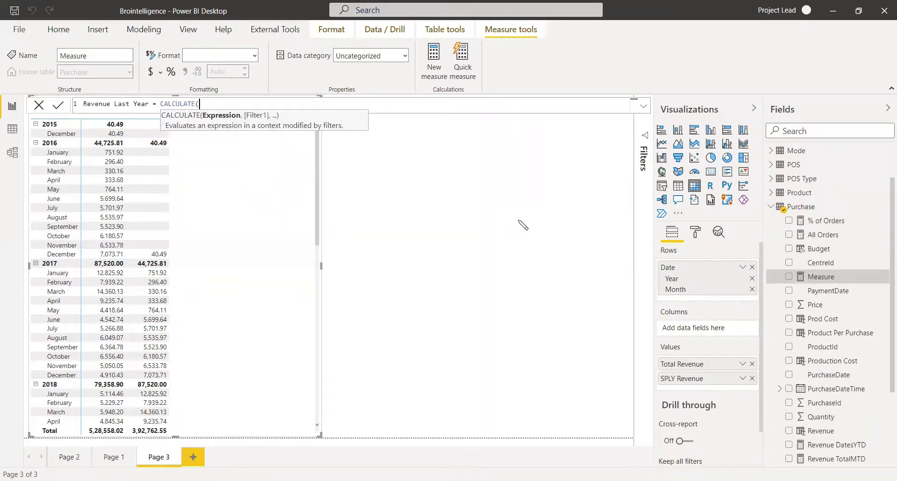
{"action": "type", "text": "tot"}
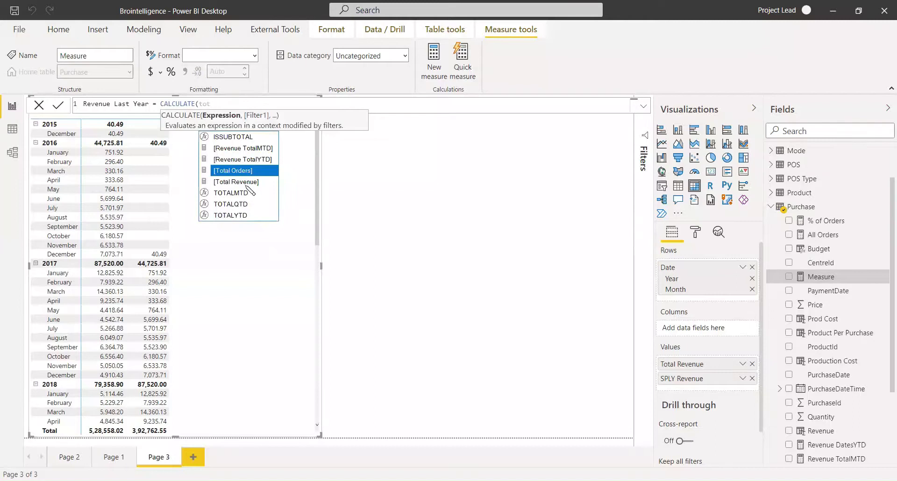
{"action": "left_click", "coordinate": [238, 182]}
Step: Filter it with DATEADD('Calendar'[Date], -1, YEAR) and commit the measure
{"action": "type", "text": ", date"}
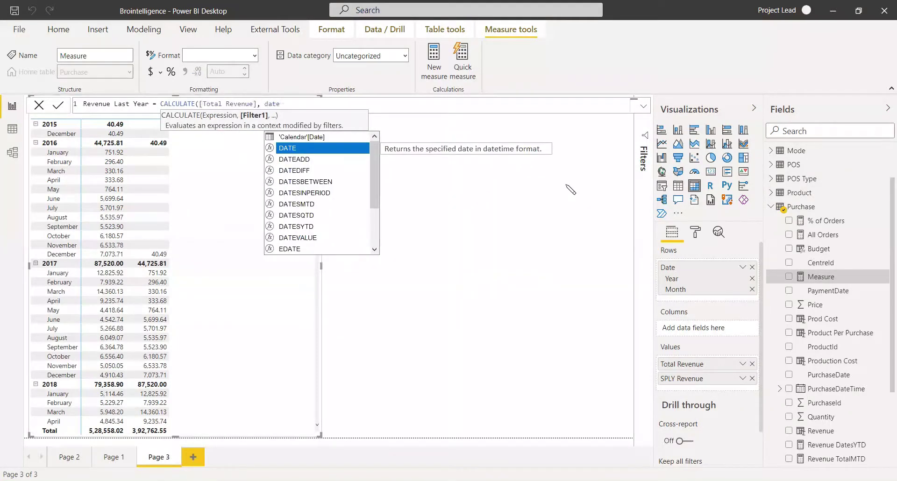
{"action": "left_click", "coordinate": [311, 160]}
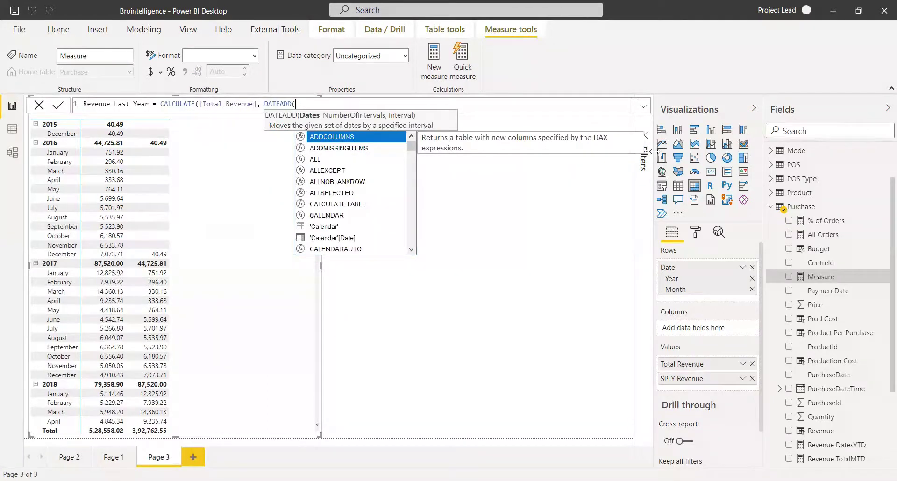
{"action": "type", "text": "cal"}
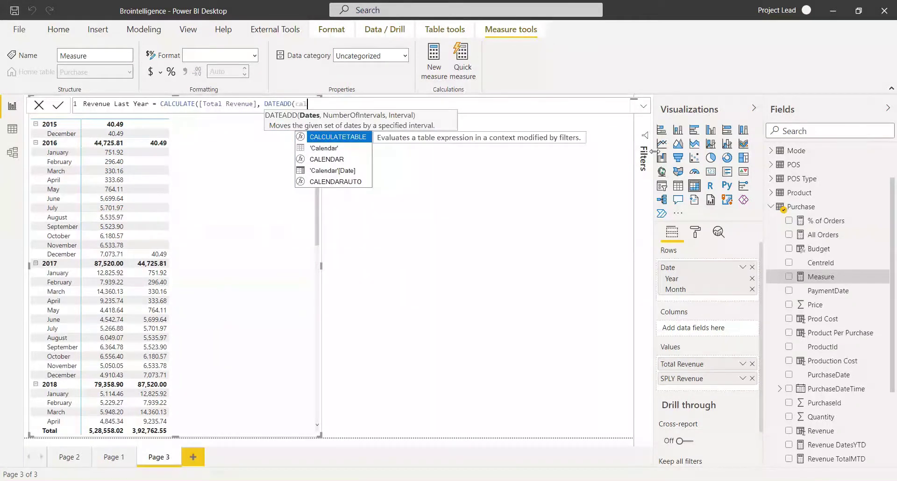
{"action": "key", "text": "Down"}
{"action": "key", "text": "Down"}
{"action": "key", "text": "Down"}
{"action": "key", "text": "Tab"}
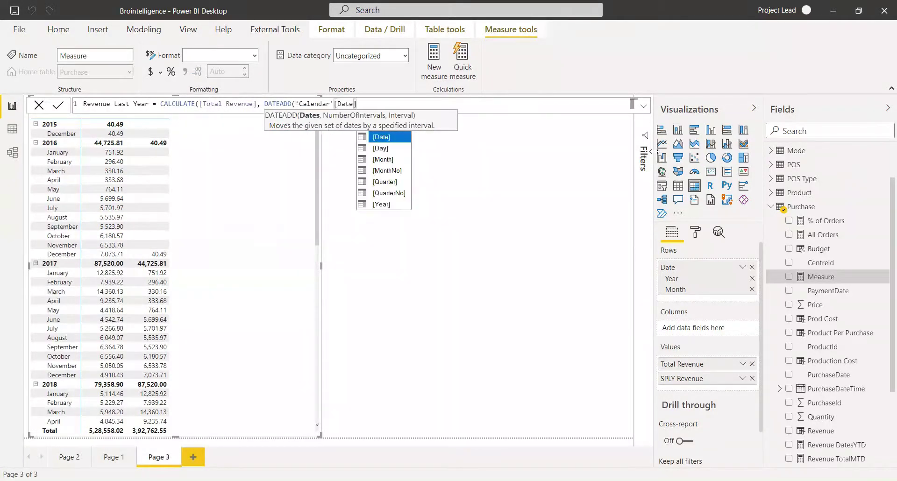
{"action": "type", "text": ","}
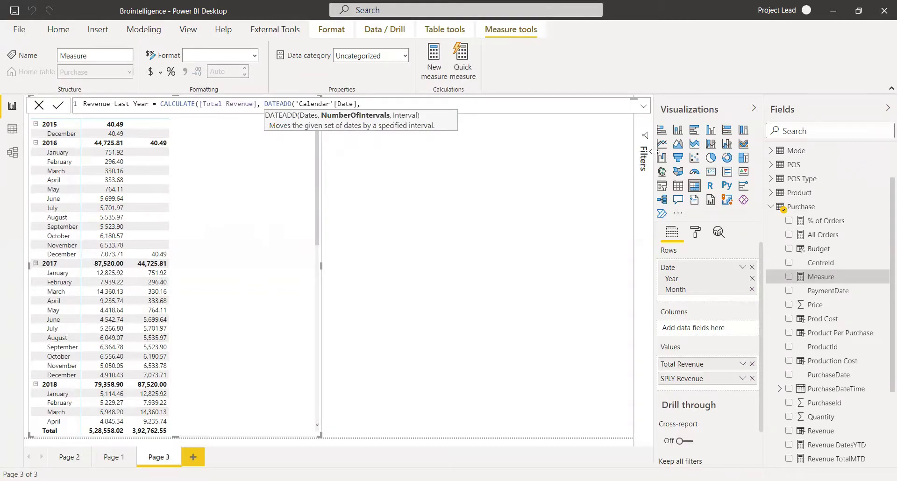
{"action": "type", "text": "-1,"}
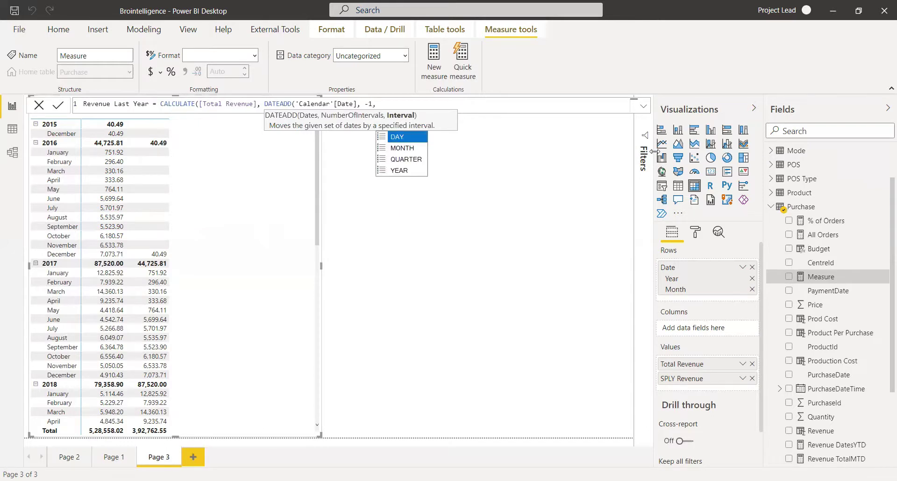
{"action": "key", "text": "Down"}
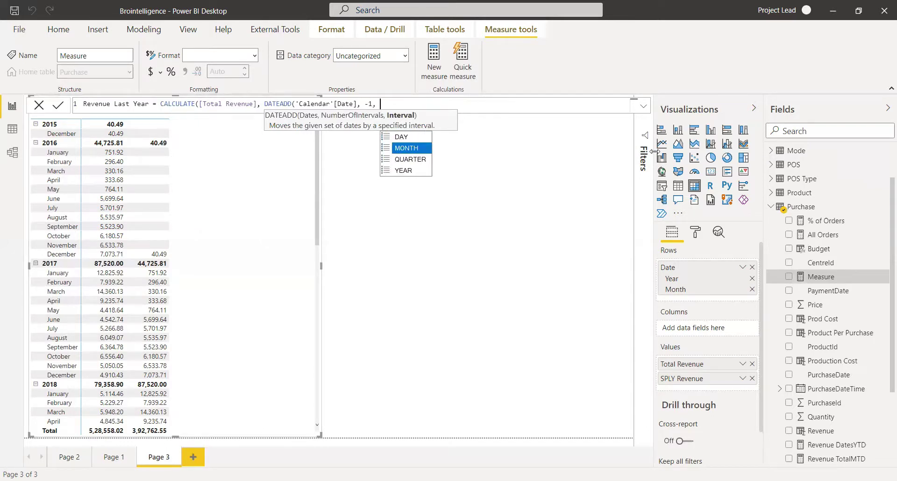
{"action": "key", "text": "Down"}
{"action": "key", "text": "Down"}
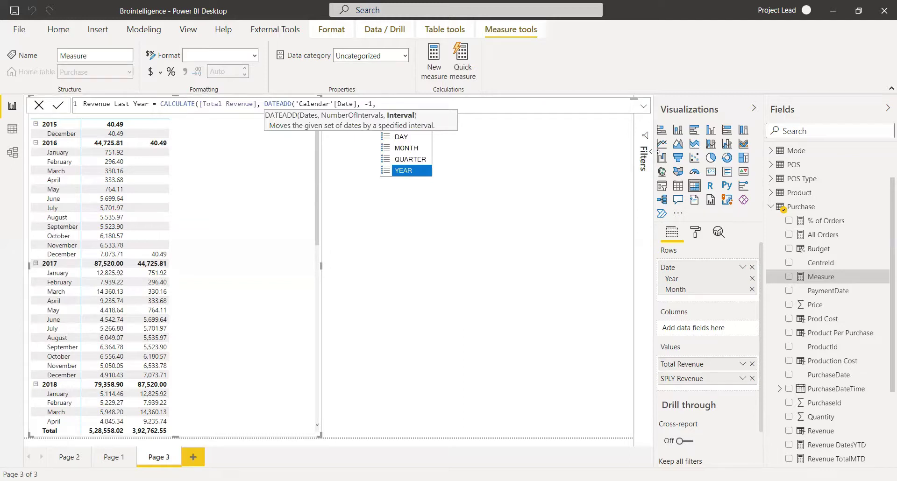
{"action": "key", "text": "Tab"}
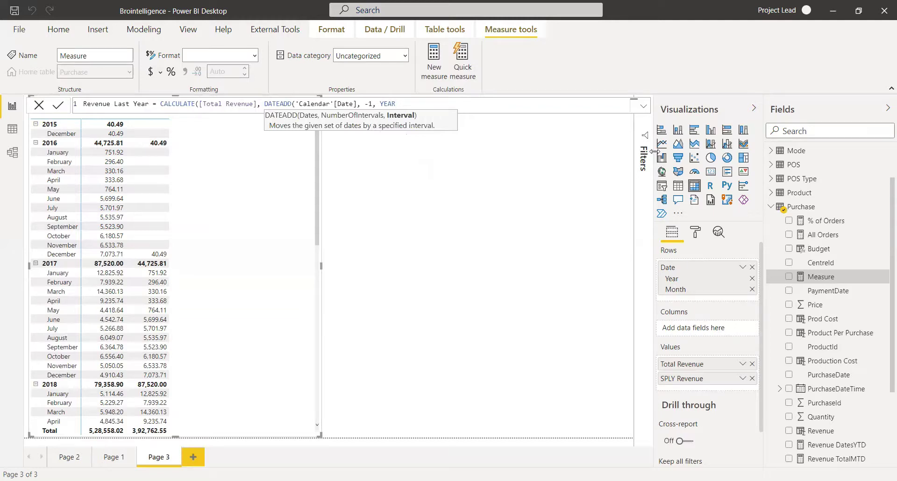
{"action": "type", "text": "))"}
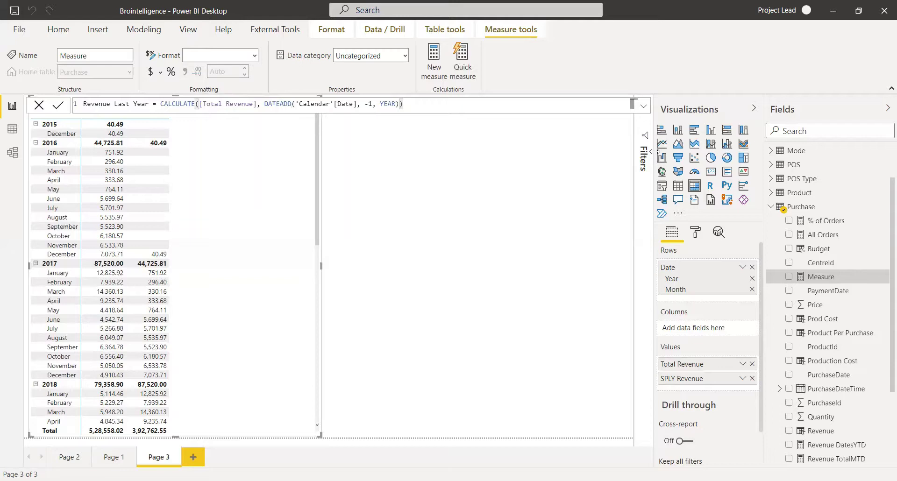
{"action": "left_click", "coordinate": [527, 258]}
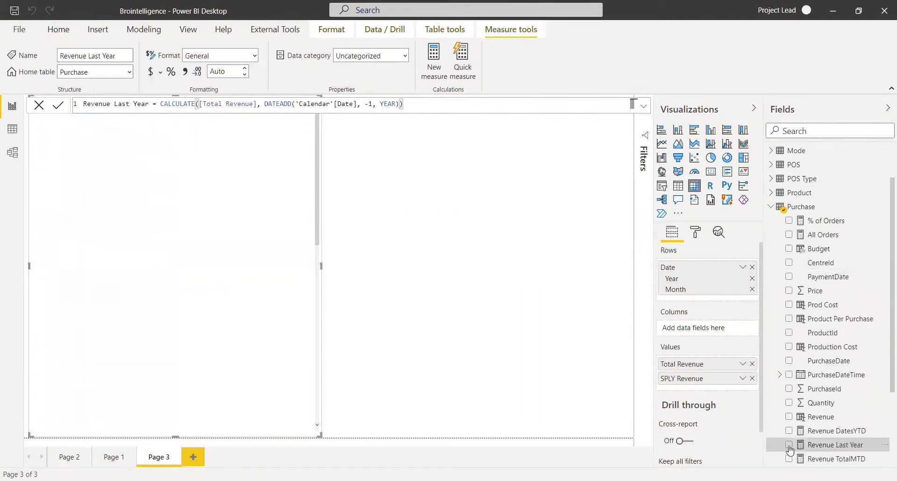
Step: Add Revenue Last Year to the matrix values and close the formula bar
{"action": "left_click", "coordinate": [789, 446]}
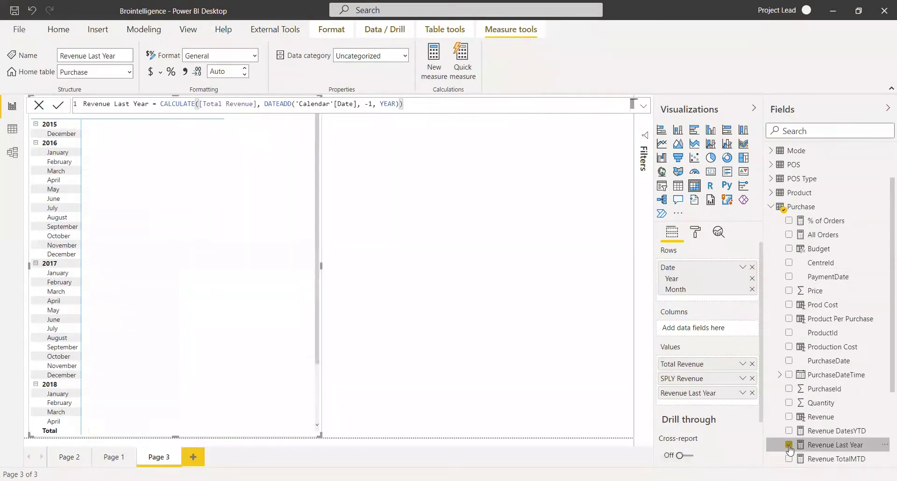
{"action": "left_click", "coordinate": [39, 110]}
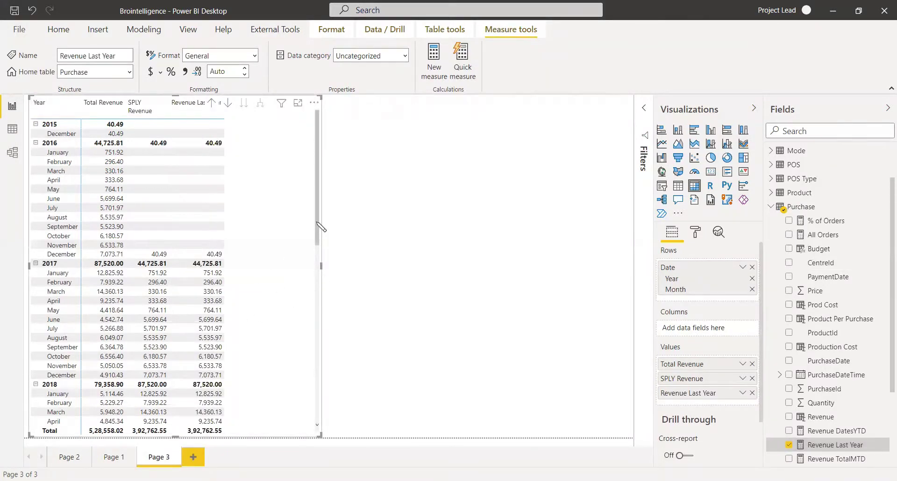
{"action": "scroll", "coordinate": [321, 229], "scroll_direction": "down", "scroll_amount": 10}
{"action": "scroll", "coordinate": [322, 205], "scroll_direction": "up", "scroll_amount": 10}
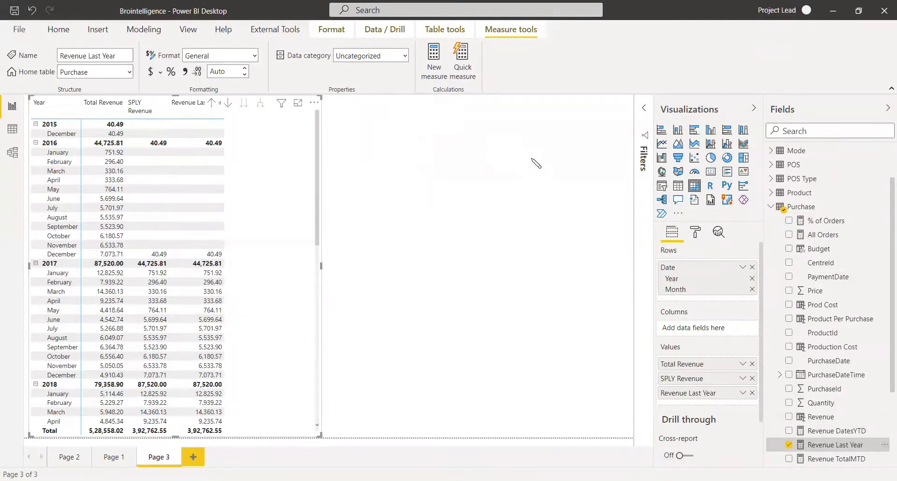
Step: Reopen the Revenue Last Year measure to review its formula, keeping its name
{"action": "double_click", "coordinate": [841, 445]}
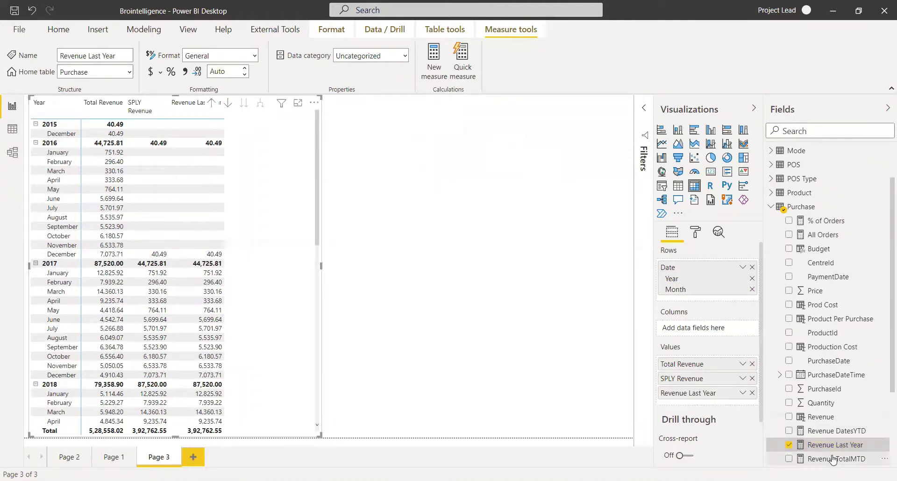
{"action": "left_click", "coordinate": [834, 458]}
{"action": "left_click", "coordinate": [831, 446]}
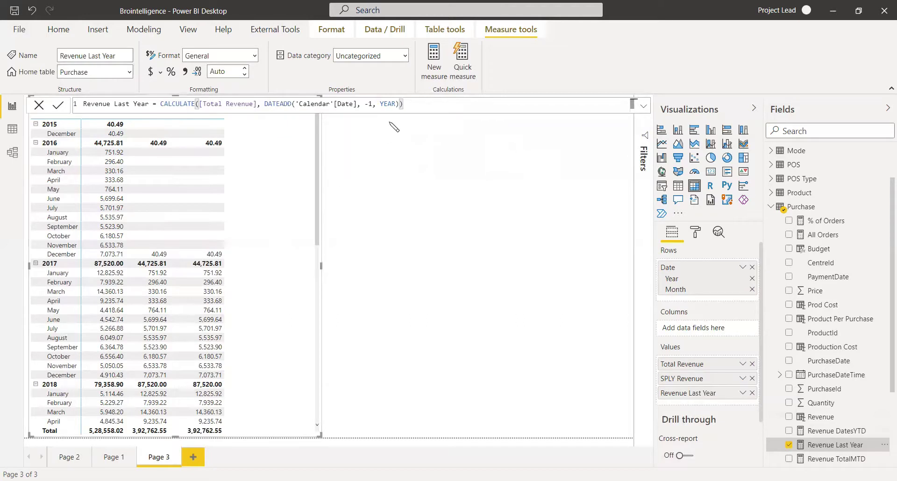
Step: Create Revenue Previous Month = CALCULATE([Total Revenue], 'Calendar'[Date], -1, MONTH) in Purchase
{"action": "right_click", "coordinate": [810, 208]}
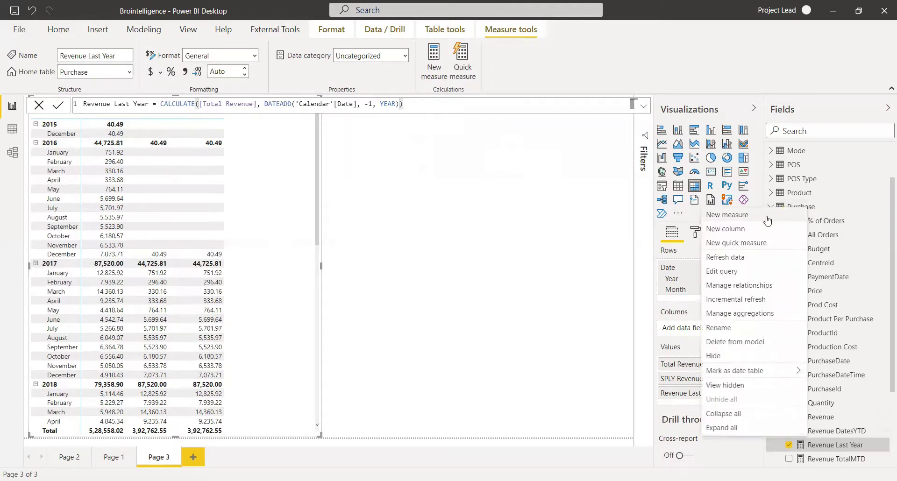
{"action": "left_click", "coordinate": [605, 258]}
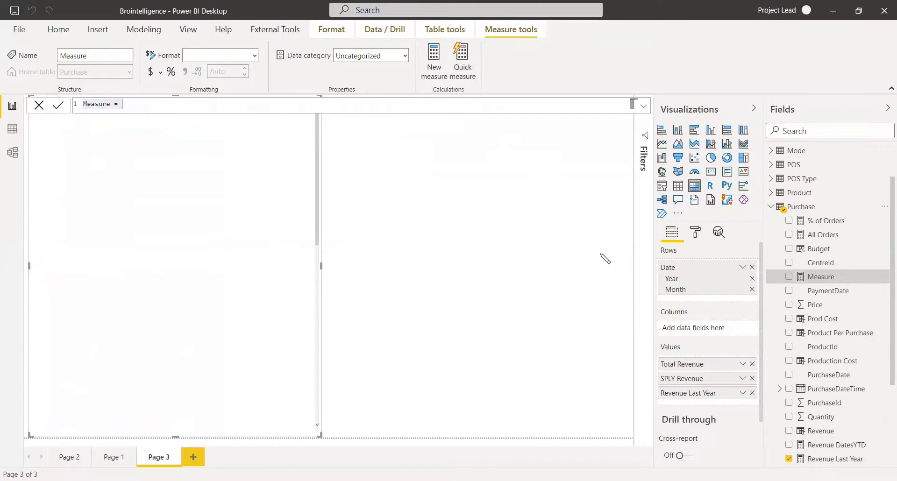
{"action": "type", "text": "Rev"}
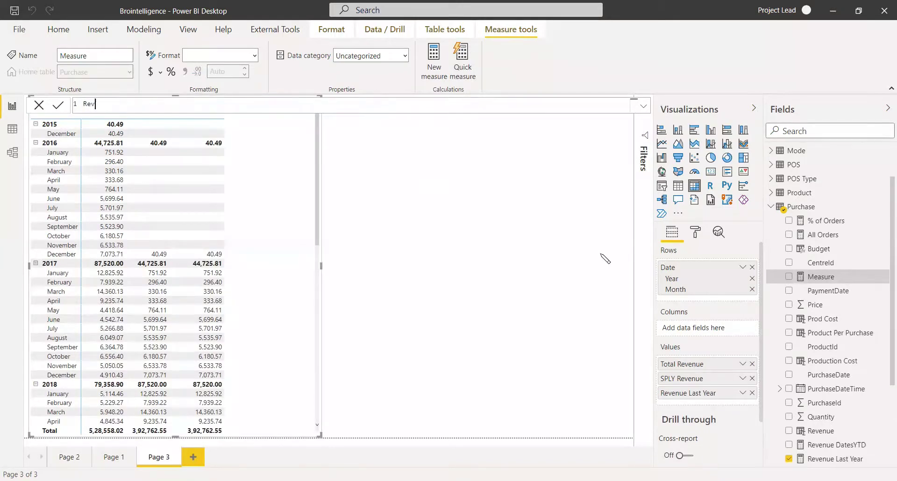
{"action": "type", "text": "enue Previous Month = CALCULATE("}
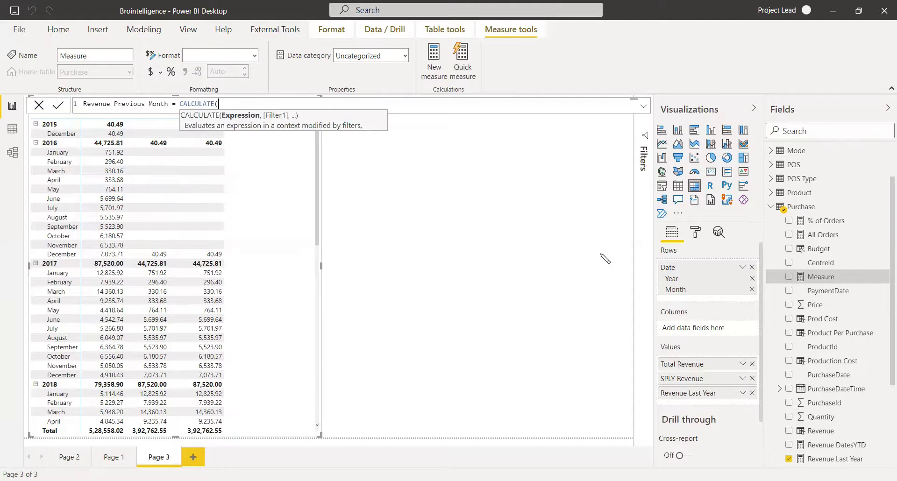
{"action": "type", "text": "tot"}
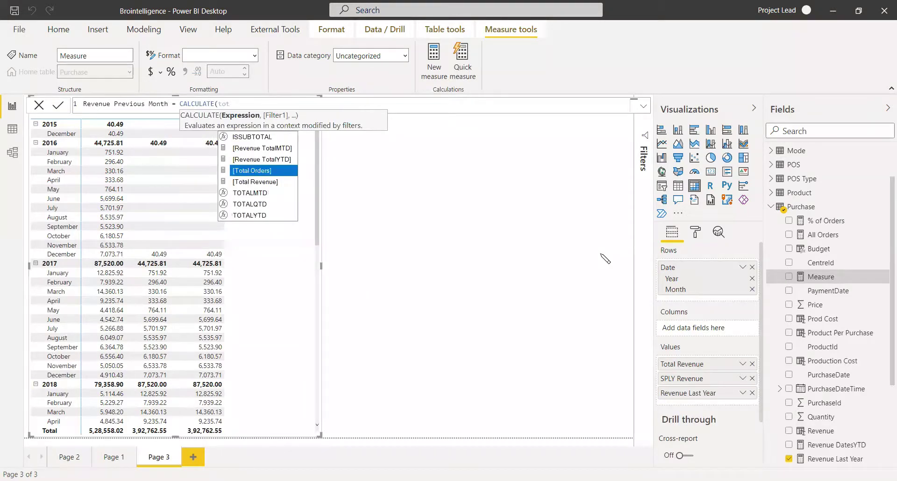
{"action": "double_click", "coordinate": [284, 182]}
{"action": "type", "text": ", cal"}
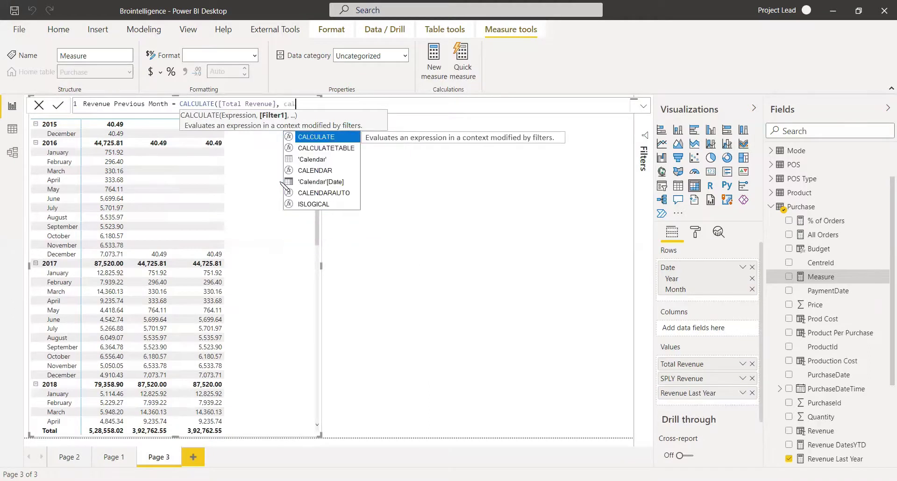
{"action": "key", "text": "Down"}
{"action": "key", "text": "Down"}
{"action": "key", "text": "Down"}
{"action": "key", "text": "Down"}
{"action": "key", "text": "Tab"}
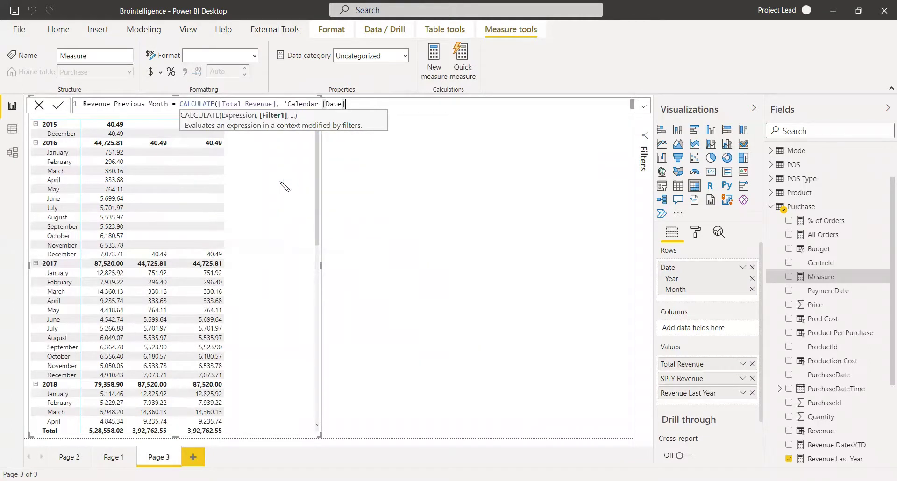
{"action": "type", "text": ", "}
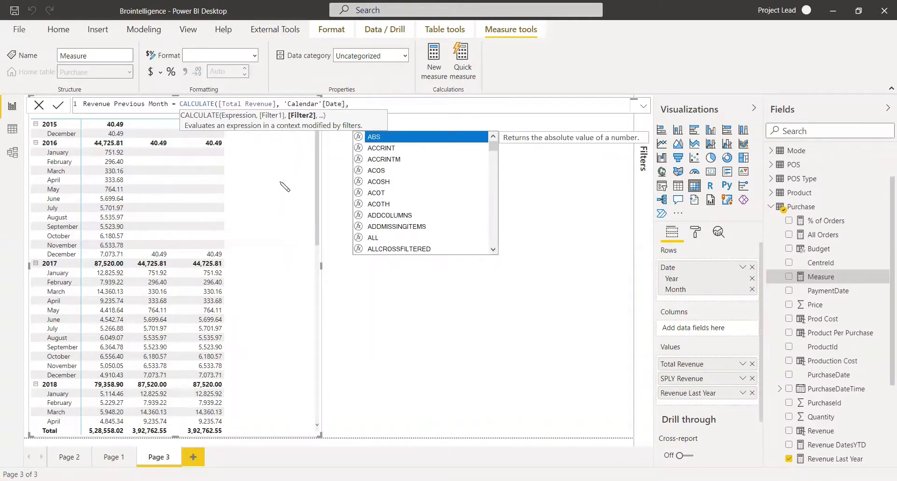
{"action": "type", "text": "-1, mo"}
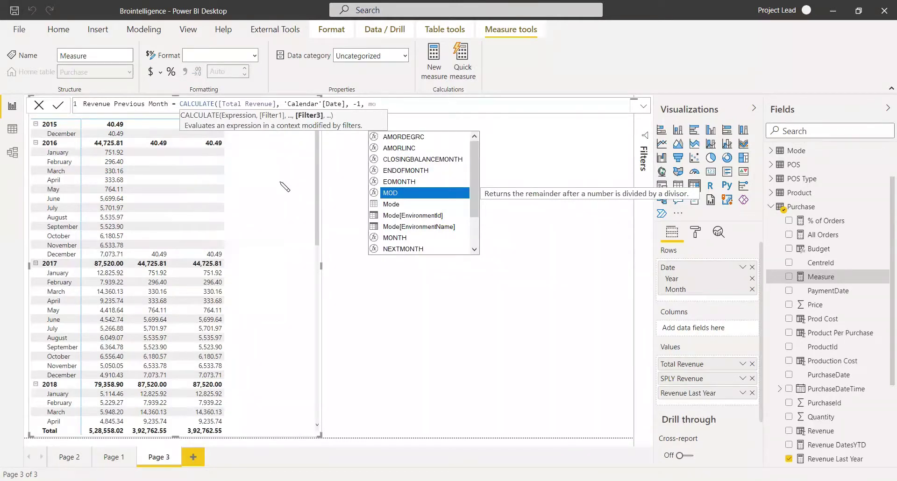
{"action": "type", "text": "n"}
{"action": "key", "text": "Tab"}
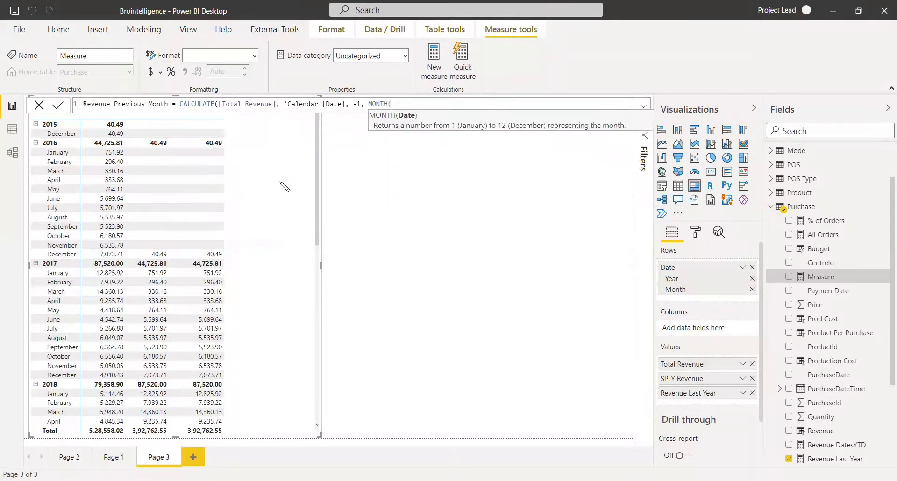
{"action": "key", "text": "BackSpace"}
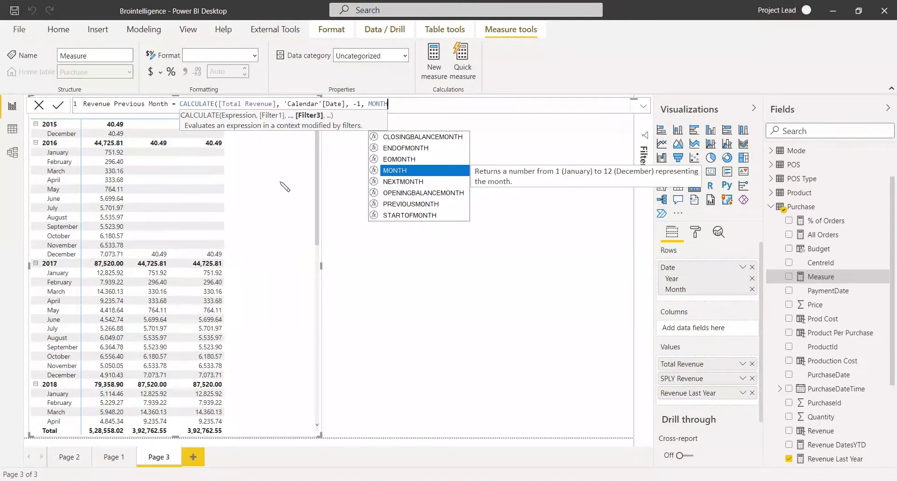
{"action": "type", "text": ")"}
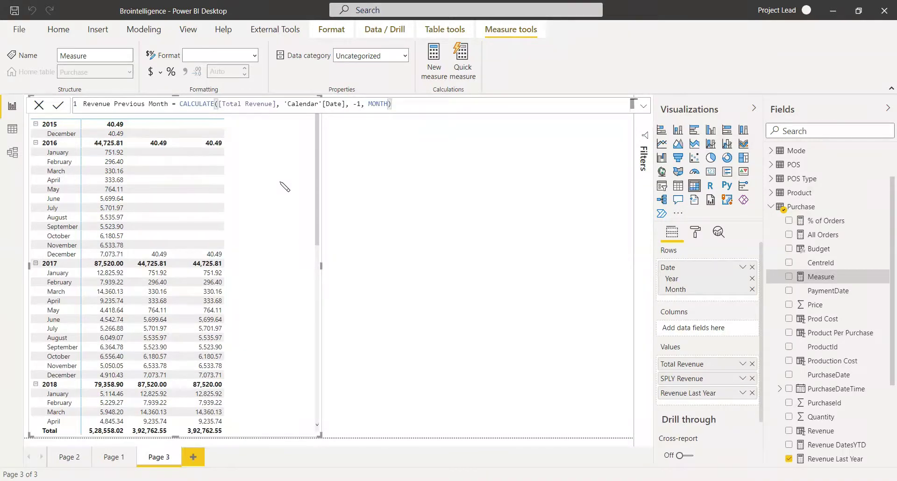
Step: Replace the arguments with DATEADD('Calendar'[Date], -1, MONTH) and commit the corrected measure
{"action": "key", "text": "Return"}
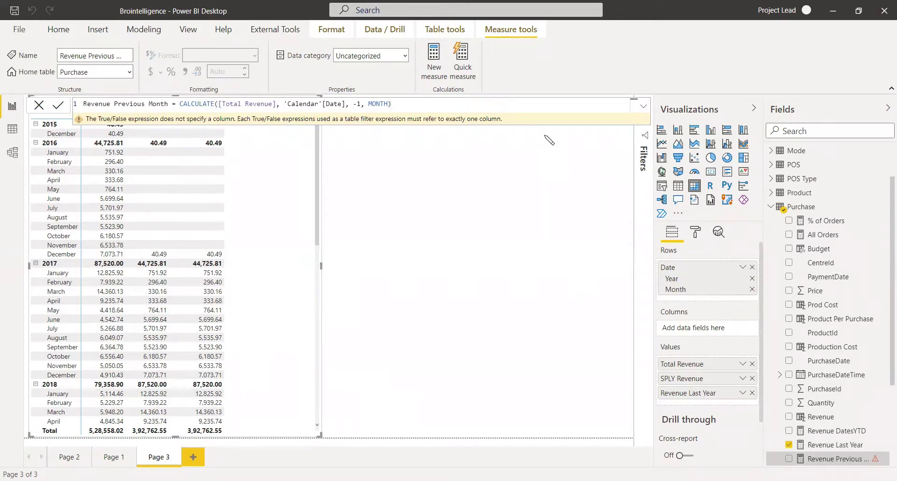
{"action": "left_click_drag", "start_coordinate": [284, 104], "coordinate": [389, 104]}
{"action": "type", "text": "datead"}
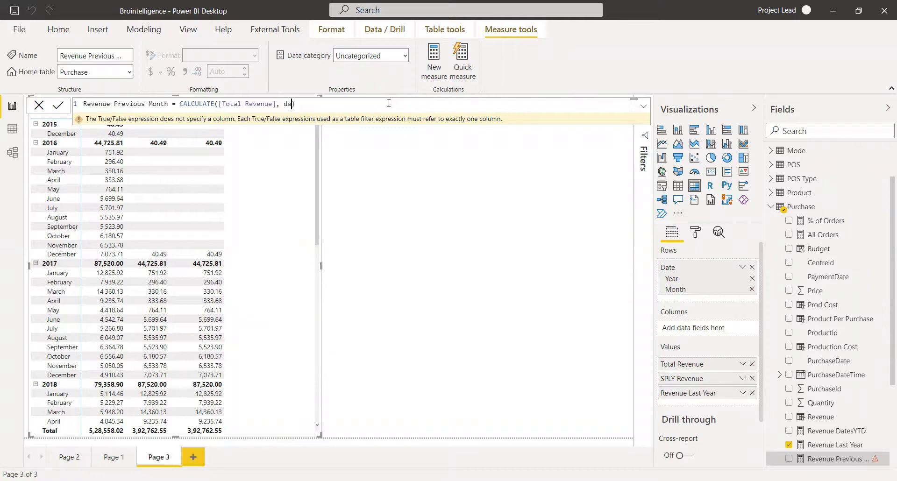
{"action": "key", "text": "Tab"}
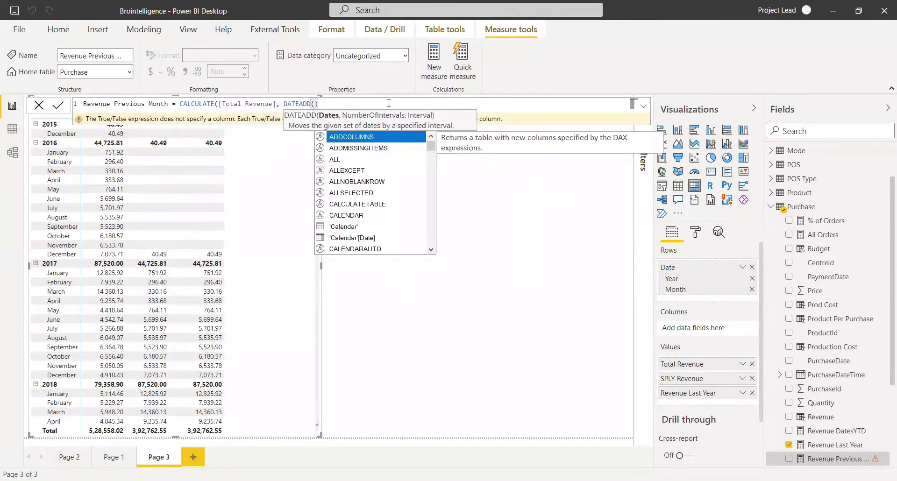
{"action": "type", "text": "c"}
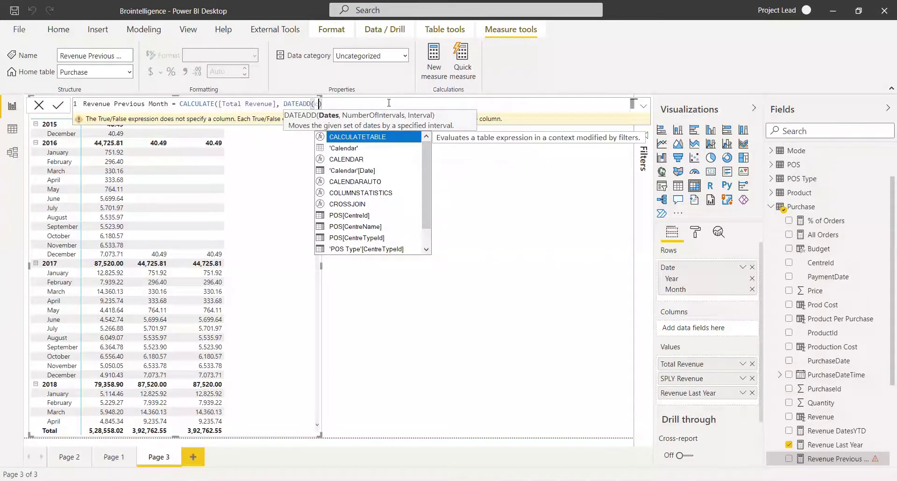
{"action": "type", "text": "al"}
{"action": "key", "text": "Down"}
{"action": "key", "text": "Down"}
{"action": "key", "text": "Tab"}
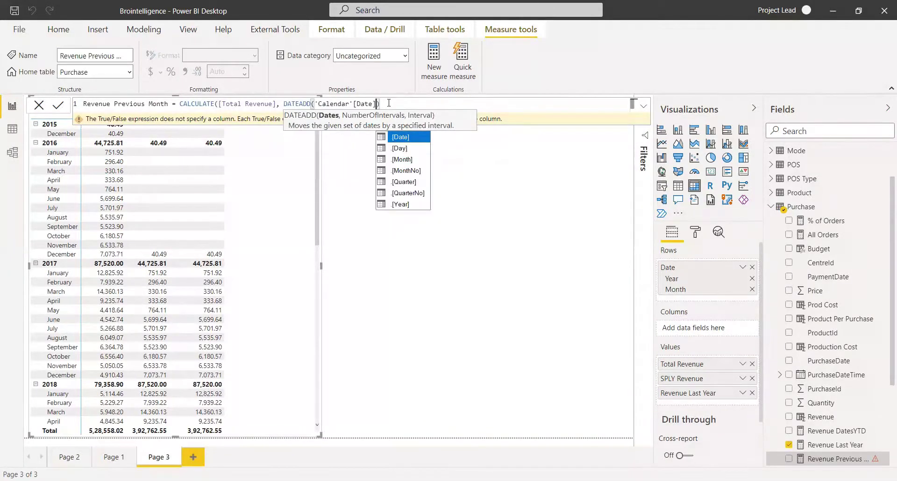
{"action": "type", "text": ", -1, m"}
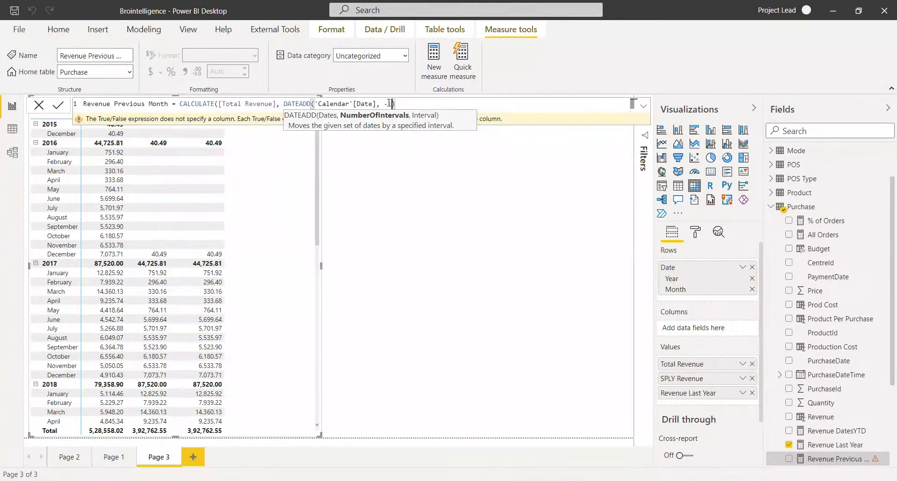
{"action": "key", "text": "Tab"}
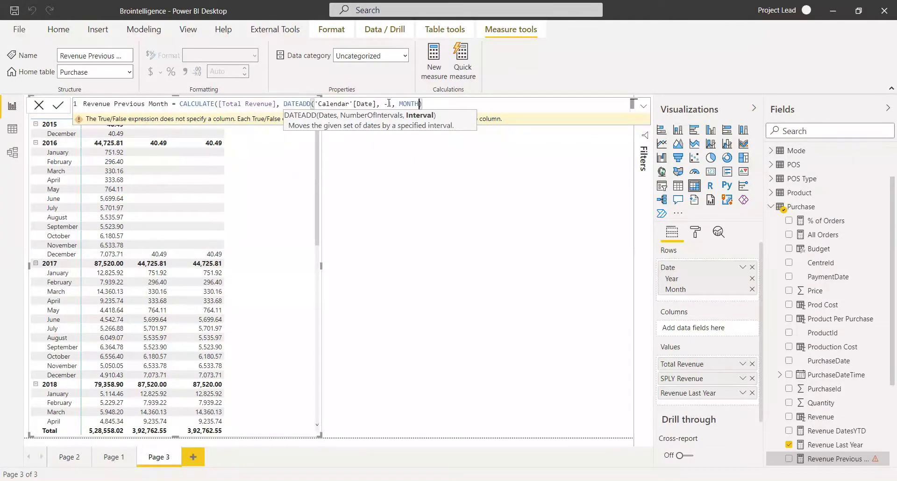
{"action": "type", "text": "))"}
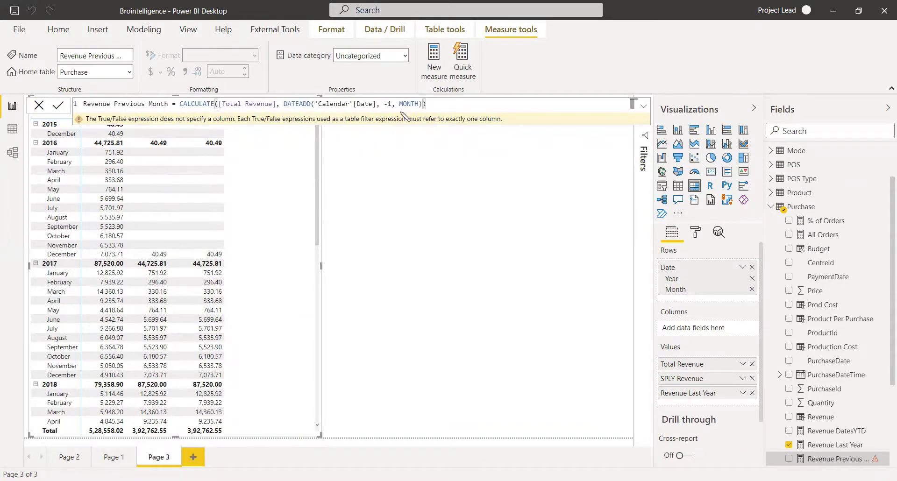
{"action": "left_click", "coordinate": [599, 291]}
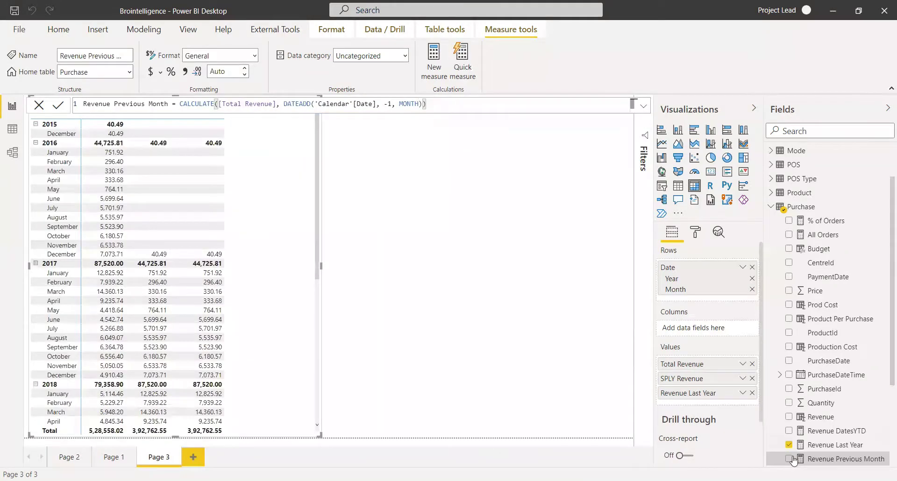
Step: Add Revenue Previous Month to the matrix values, positioned right after Total Revenue
{"action": "left_click", "coordinate": [790, 459]}
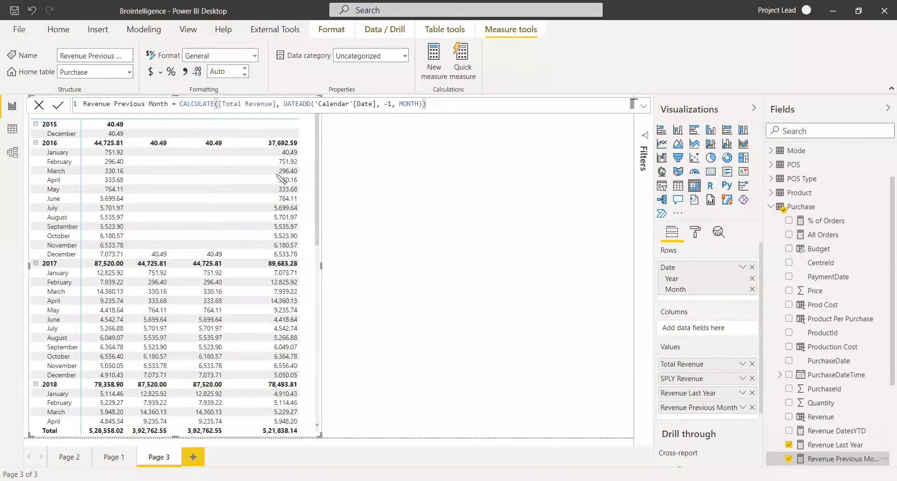
{"action": "left_click_drag", "start_coordinate": [705, 411], "coordinate": [704, 378]}
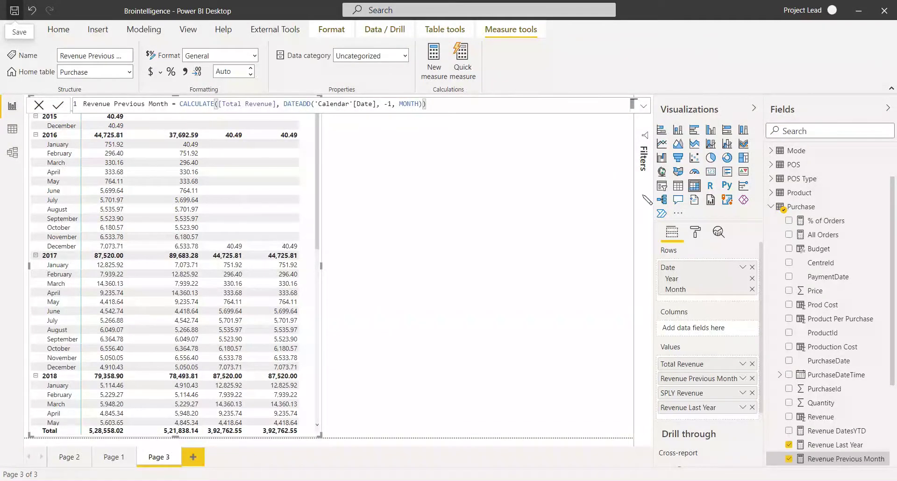
{"action": "left_click_drag", "start_coordinate": [244, 215], "coordinate": [200, 222]}
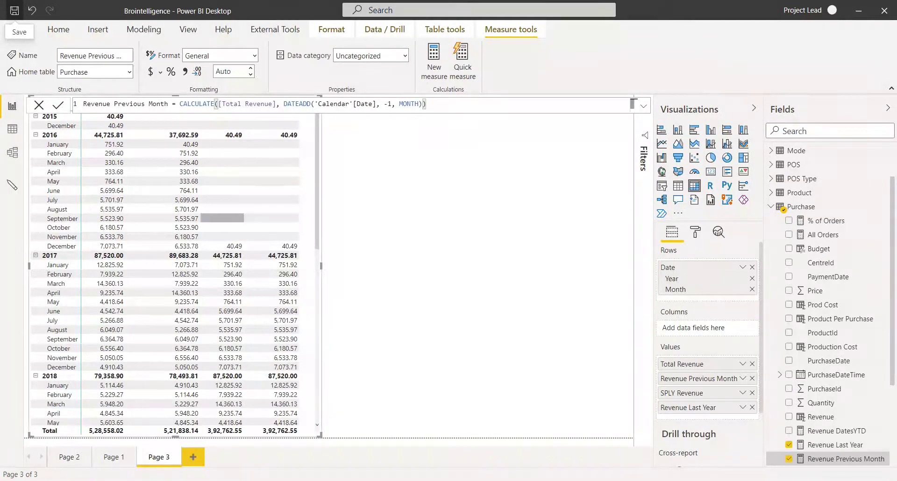
Step: In Data view, check the Purchase Budget column holds only Affordable and Expensive, without filtering
{"action": "left_click", "coordinate": [17, 135]}
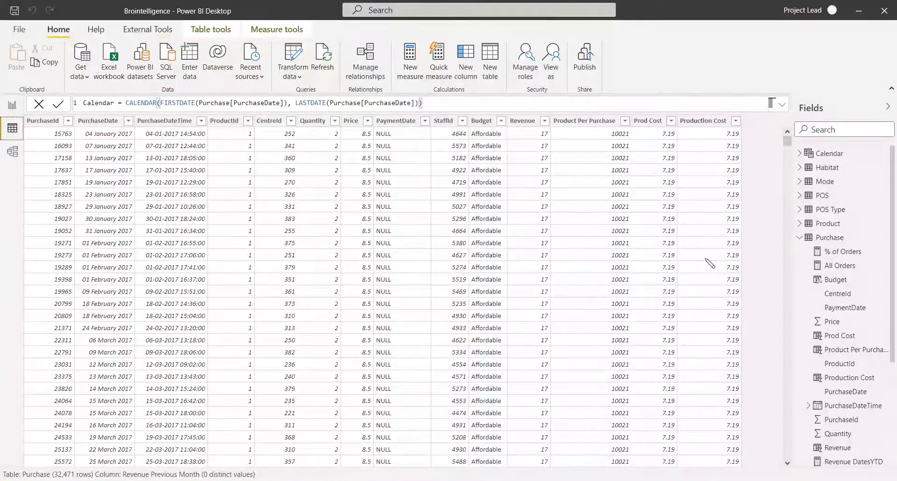
{"action": "mouse_move", "coordinate": [787, 140]}
{"action": "left_mouse_down"}
{"action": "mouse_move", "coordinate": [788, 420]}
{"action": "mouse_move", "coordinate": [786, 140]}
{"action": "left_mouse_up"}
{"action": "left_click", "coordinate": [502, 122]}
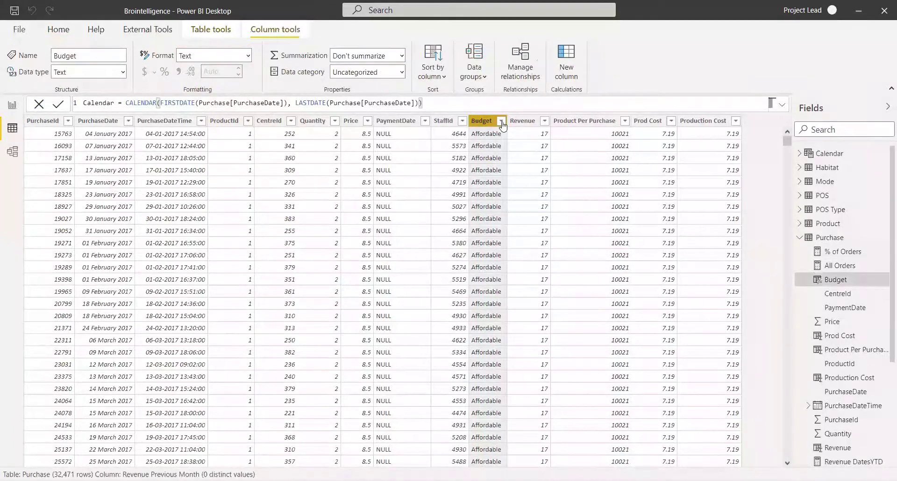
{"action": "left_click", "coordinate": [501, 121]}
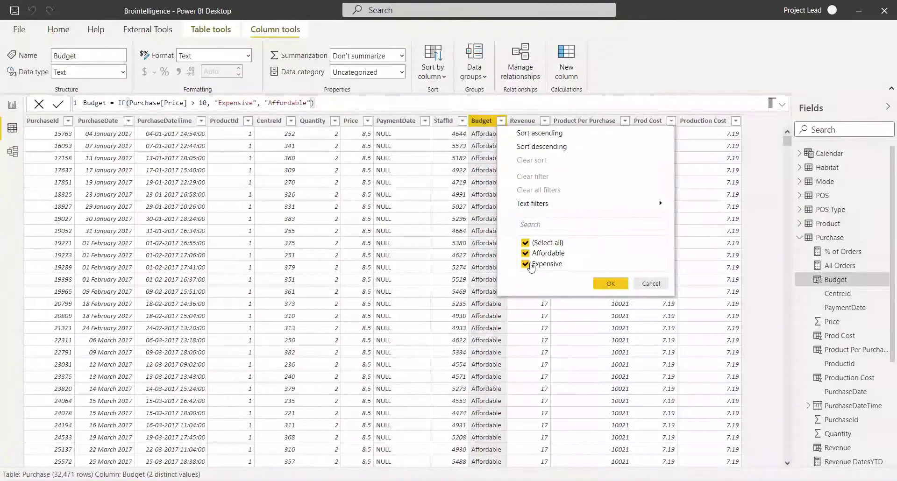
{"action": "left_click", "coordinate": [650, 284]}
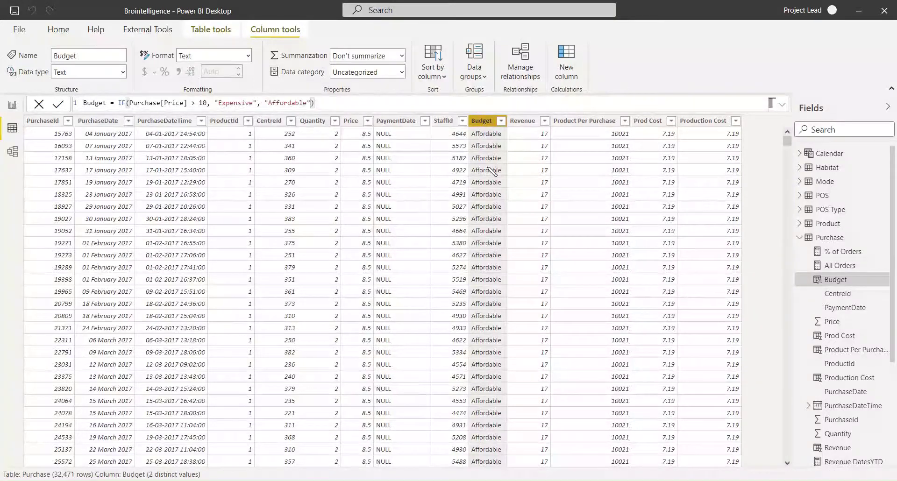
{"action": "left_click", "coordinate": [204, 29]}
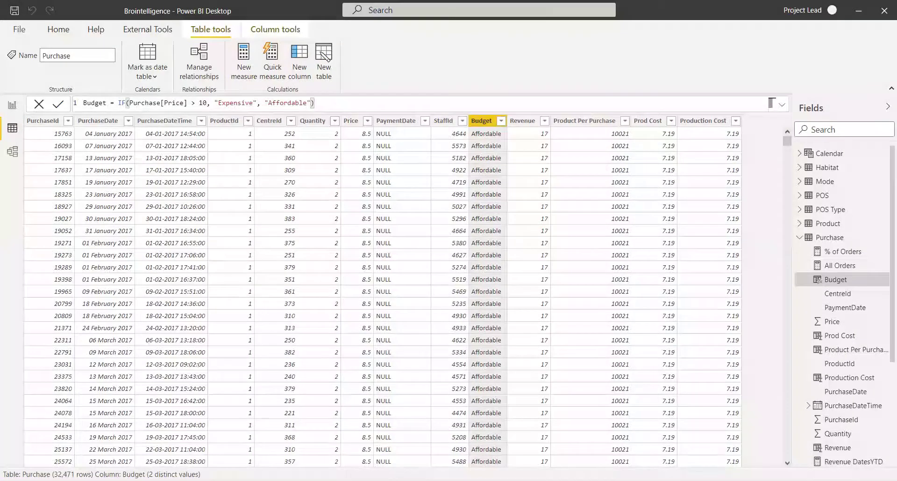
Step: Create a new table Budget Purchase = CALCULATETABLE(Purchase, Purchase[Budget] = "Affordable") and enter it
{"action": "left_click", "coordinate": [322, 52]}
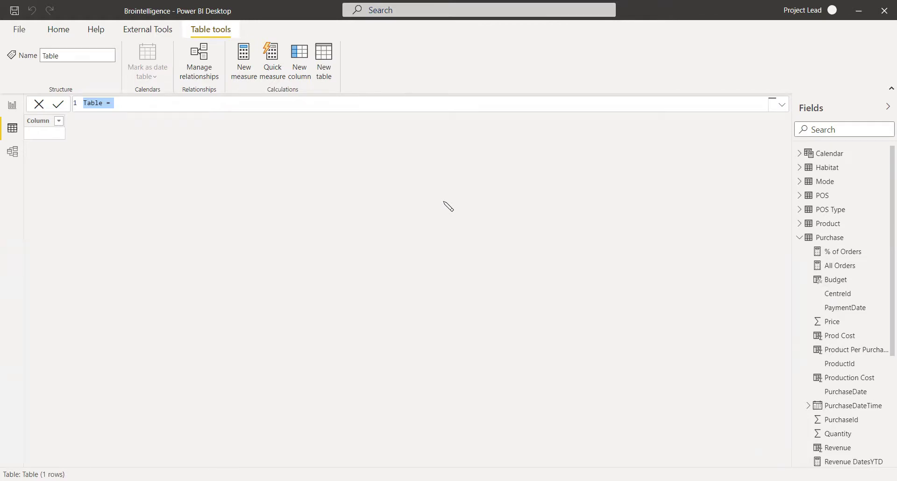
{"action": "type", "text": "budget"}
{"action": "key", "text": "BackSpace"}
{"action": "key", "text": "BackSpace"}
{"action": "key", "text": "BackSpace"}
{"action": "key", "text": "BackSpace"}
{"action": "key", "text": "BackSpace"}
{"action": "key", "text": "BackSpace"}
{"action": "type", "text": "Budget"}
{"action": "type", "text": "Purchase = CALCULATETABLE("}
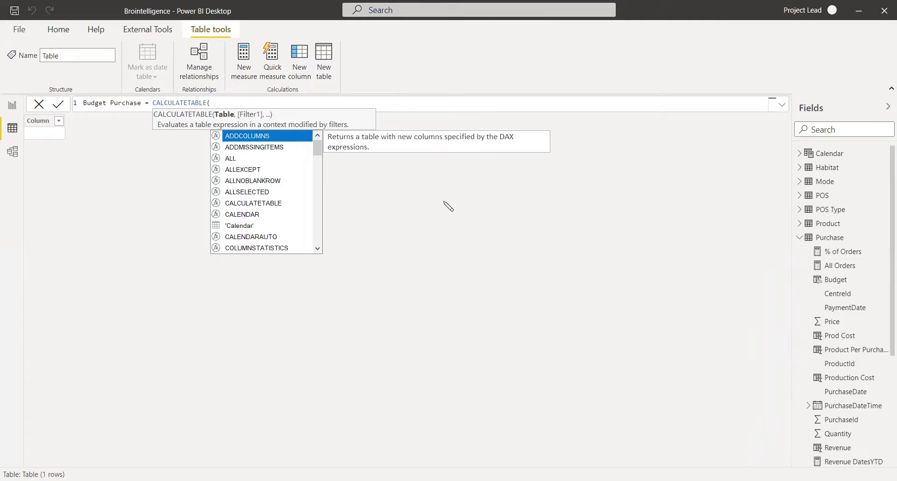
{"action": "type", "text": "Pur"}
{"action": "key", "text": "Tab"}
{"action": "type", "text": ","}
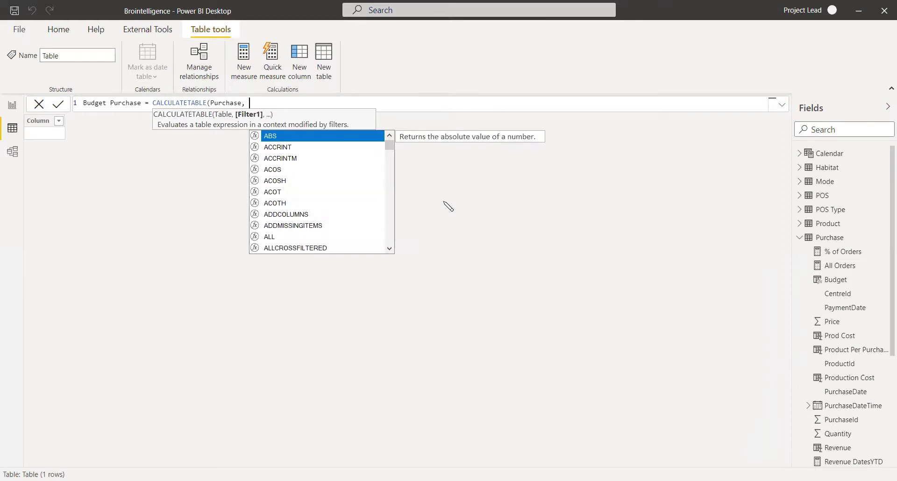
{"action": "type", "text": " bu"}
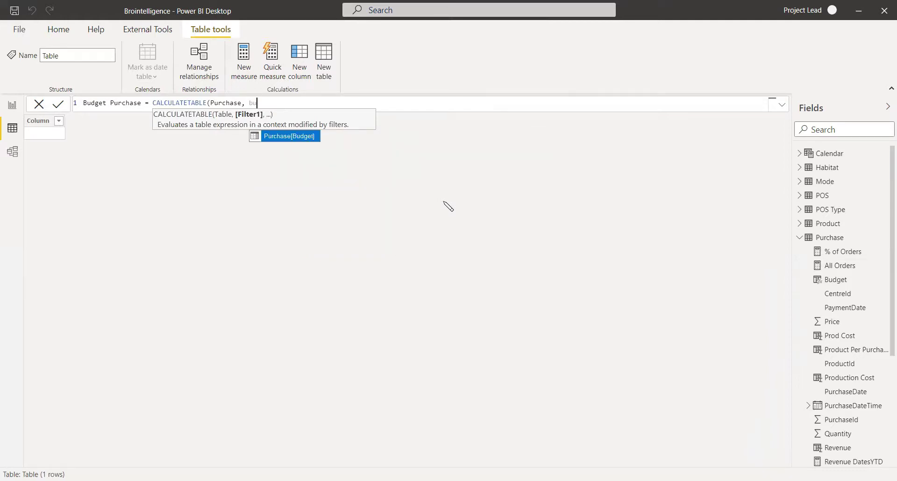
{"action": "key", "text": "Tab"}
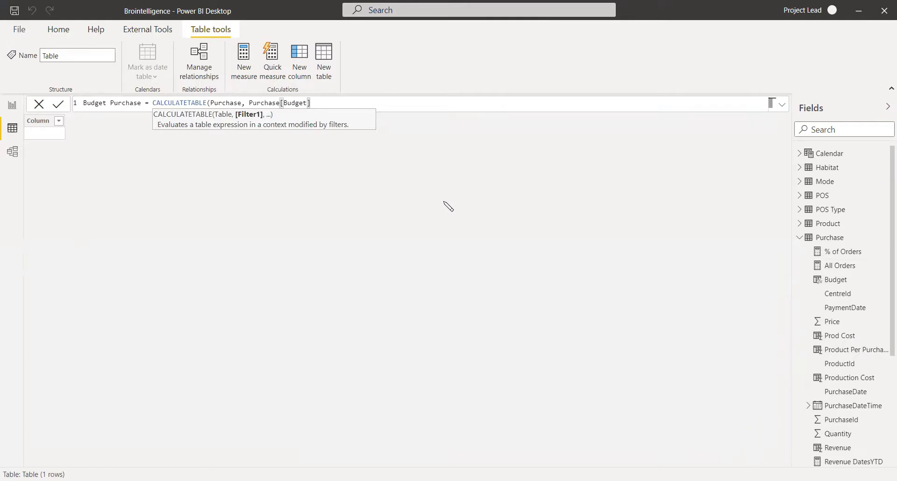
{"action": "type", "text": "= \"Affordable\")"}
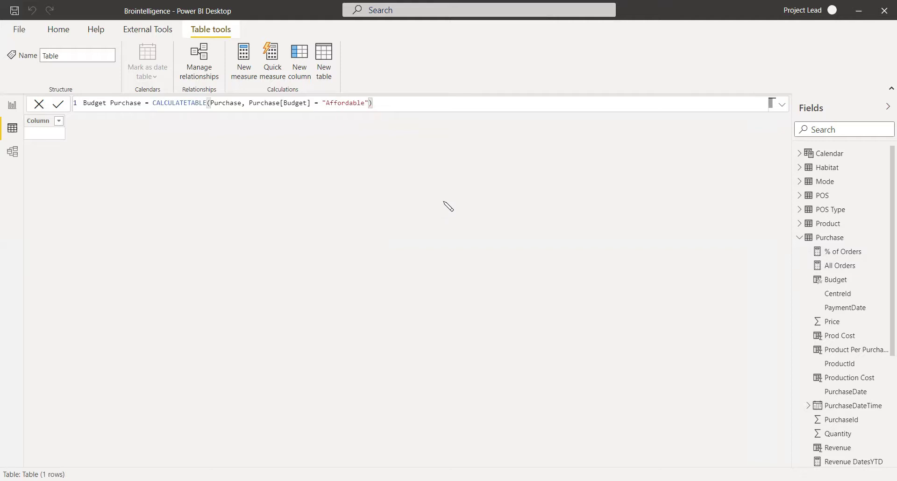
{"action": "key", "text": "Return"}
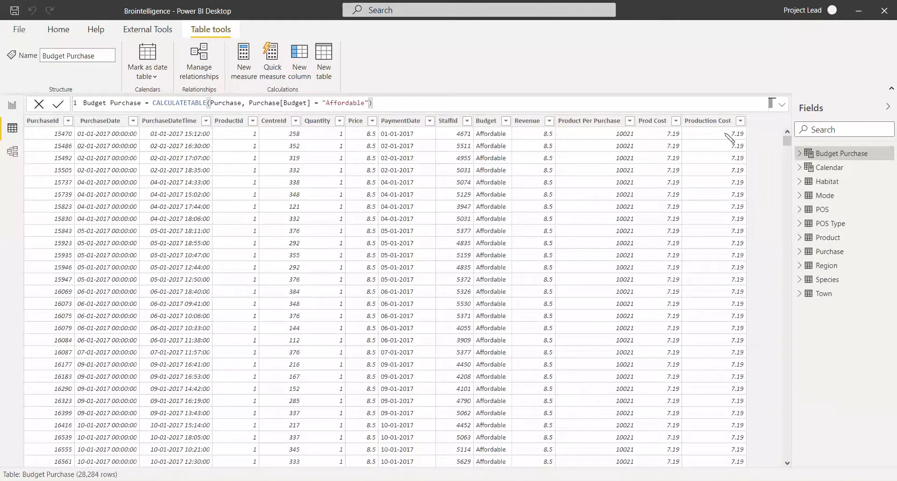
{"action": "left_click", "coordinate": [506, 121]}
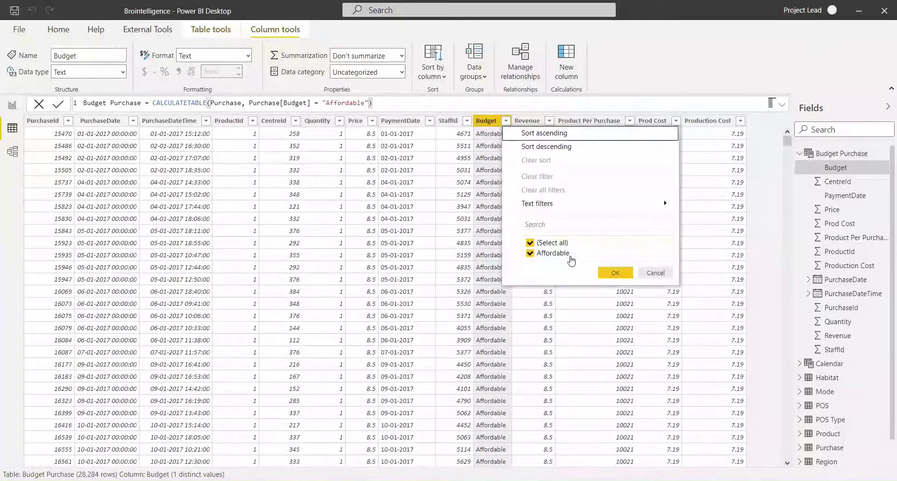
{"action": "left_click", "coordinate": [667, 277]}
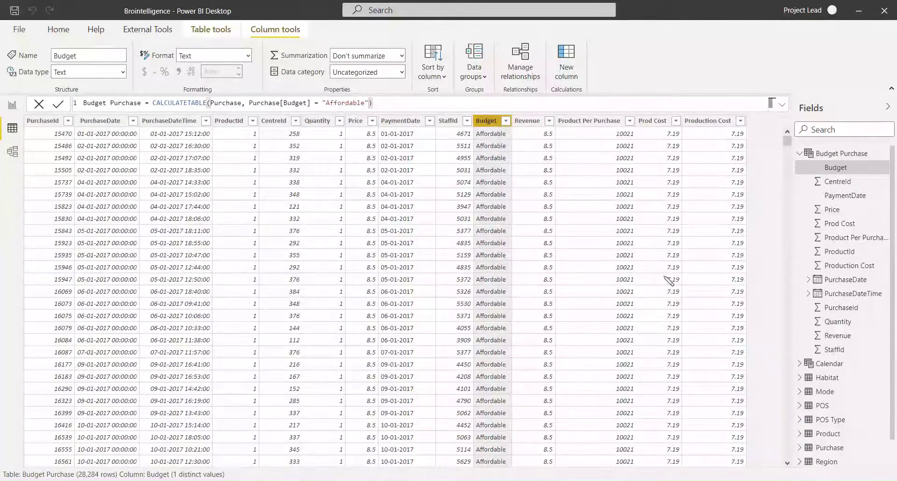
{"action": "left_click", "coordinate": [834, 155]}
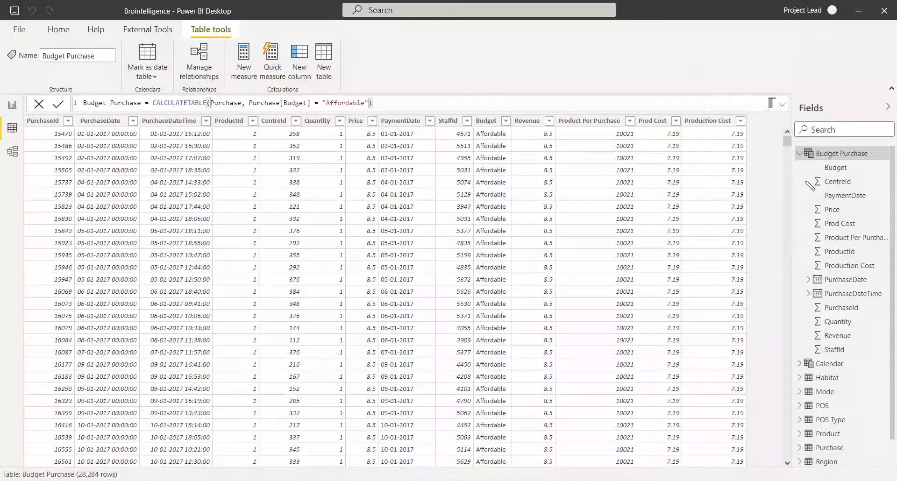
Step: Inspect the Region table's RegionName column, then the Purchase table's Quantity column, back on Table tools
{"action": "left_click", "coordinate": [825, 462]}
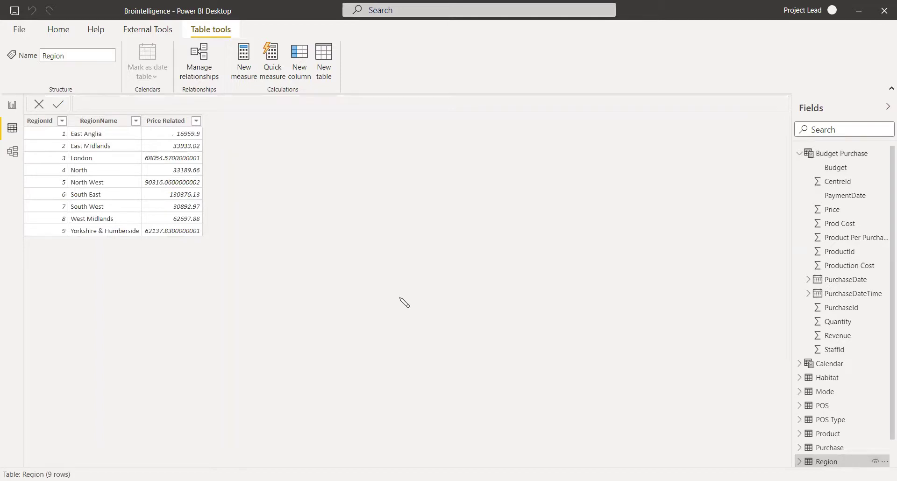
{"action": "left_click", "coordinate": [96, 123]}
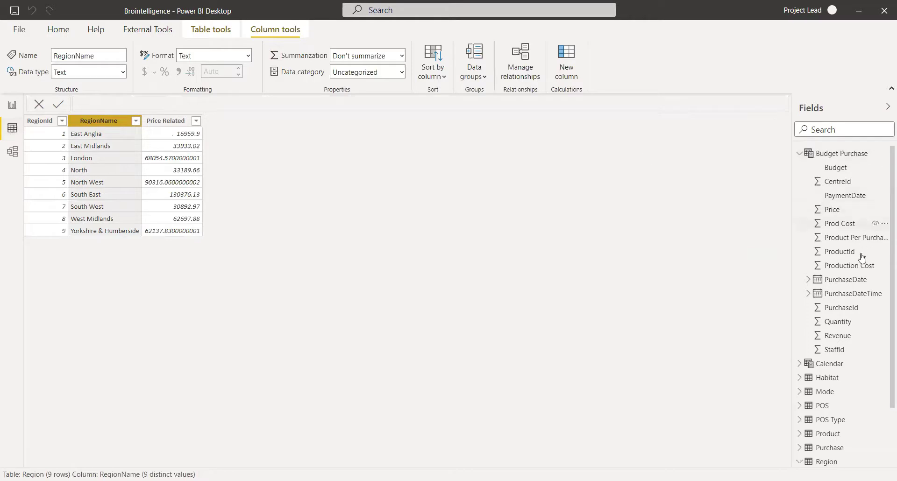
{"action": "left_click", "coordinate": [827, 449]}
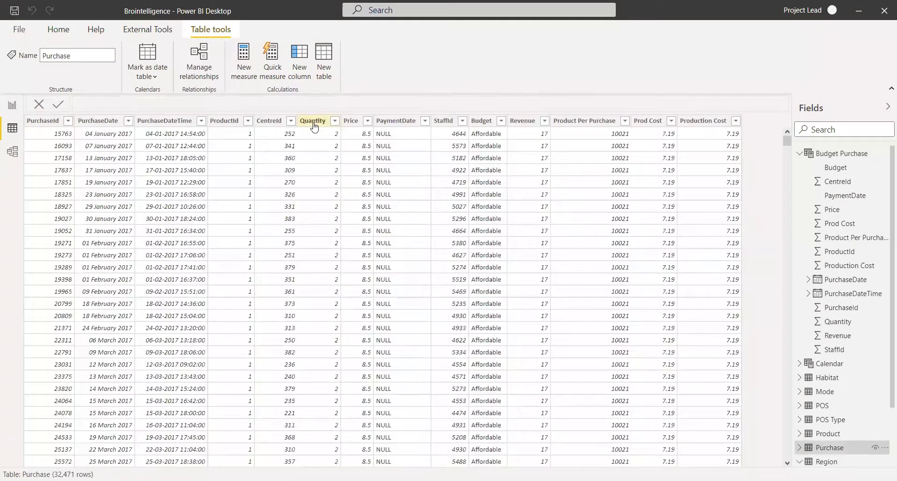
{"action": "left_click", "coordinate": [312, 121]}
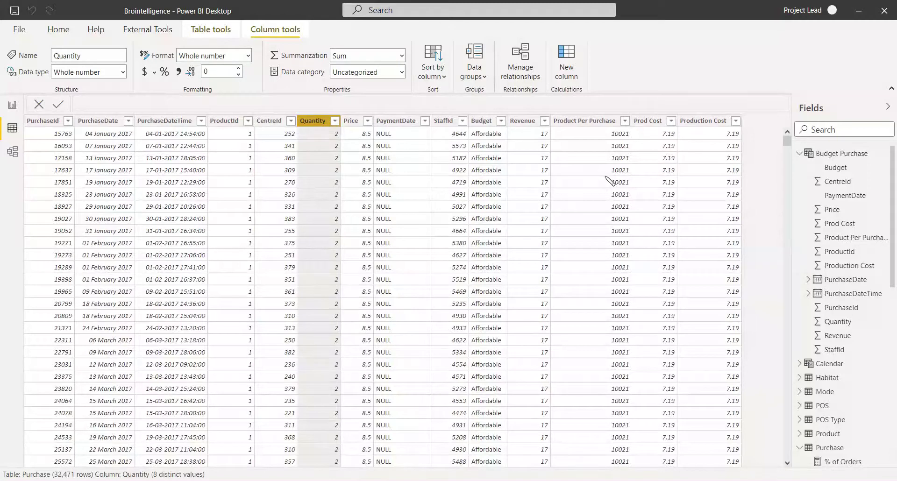
{"action": "left_click", "coordinate": [211, 30]}
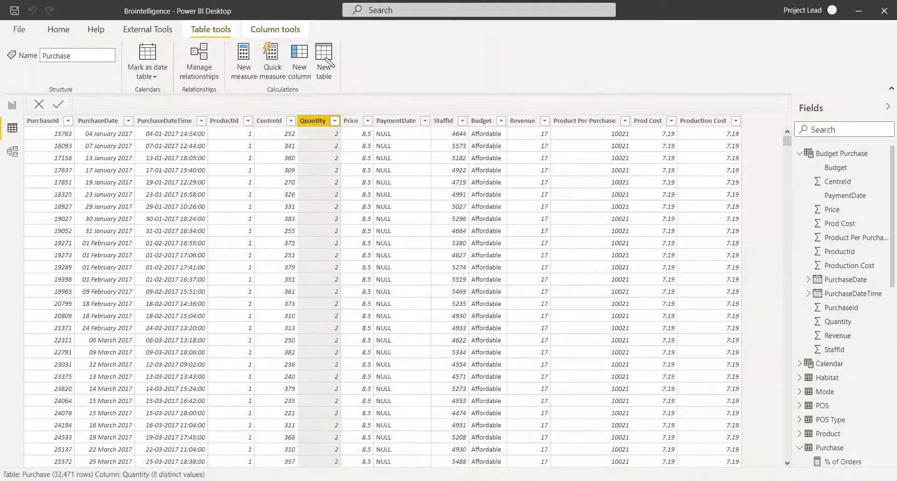
Step: Start a new table named Quantity per Region built with the SUMMARIZECOLUMNS function
{"action": "left_click", "coordinate": [326, 60]}
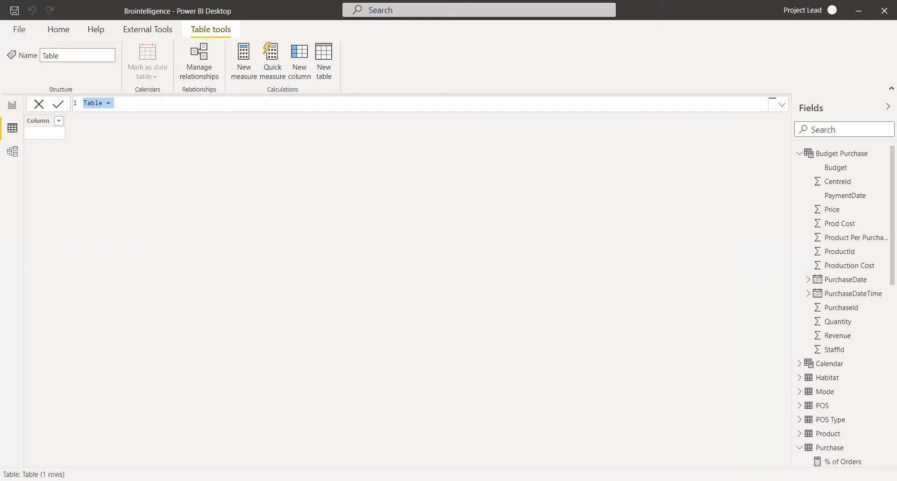
{"action": "type", "text": "Quantt"}
{"action": "key", "text": "BackSpace"}
{"action": "type", "text": "ity per Region"}
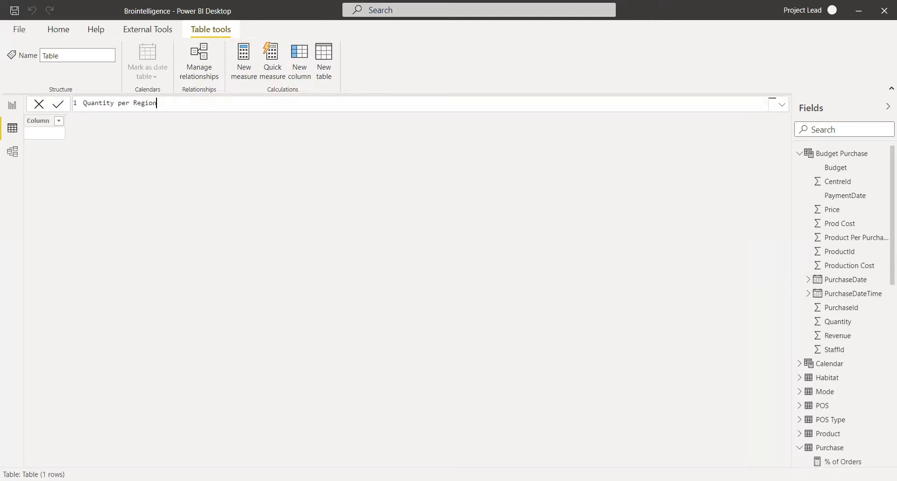
{"action": "type", "text": " = sum"}
{"action": "key", "text": "Down"}
{"action": "key", "text": "Tab"}
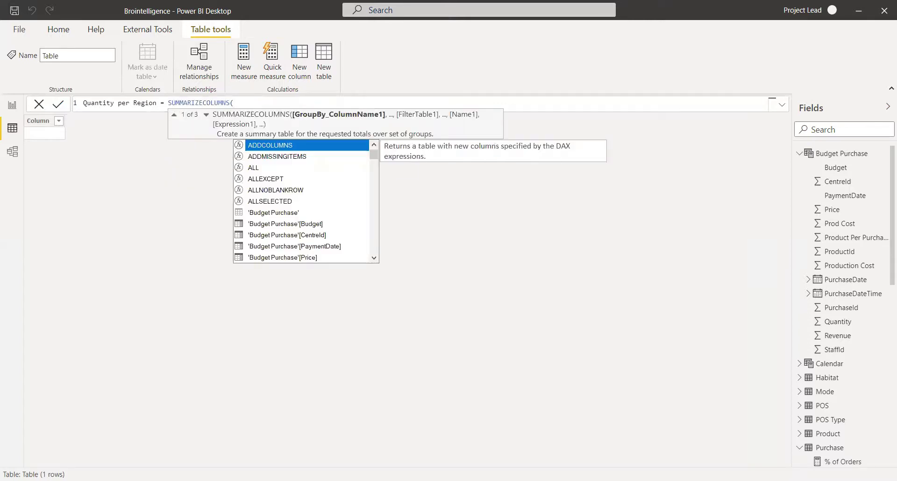
{"action": "key", "text": "Escape"}
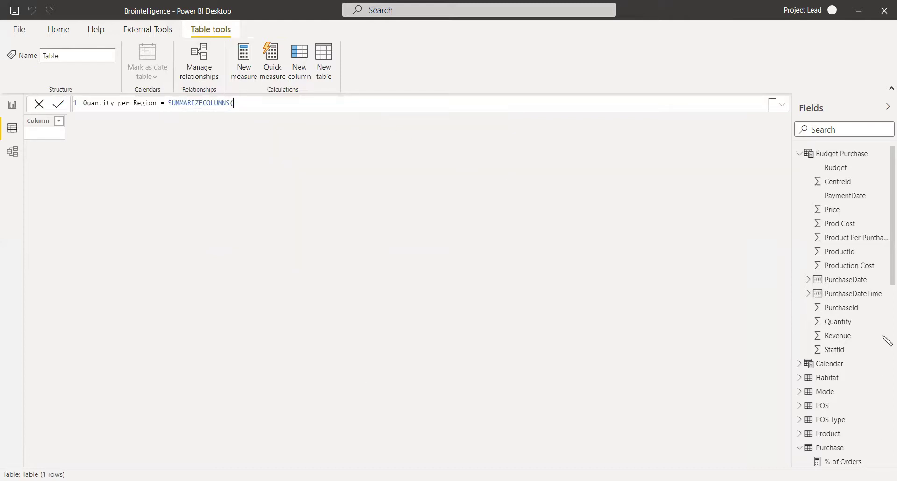
Step: Fill in the arguments Region[RegionName], "Total Quantity", SUM(Purchase[Quantity])
{"action": "scroll", "coordinate": [887, 301], "scroll_direction": "down", "scroll_amount": 1}
{"action": "scroll", "coordinate": [887, 302], "scroll_direction": "down", "scroll_amount": 10}
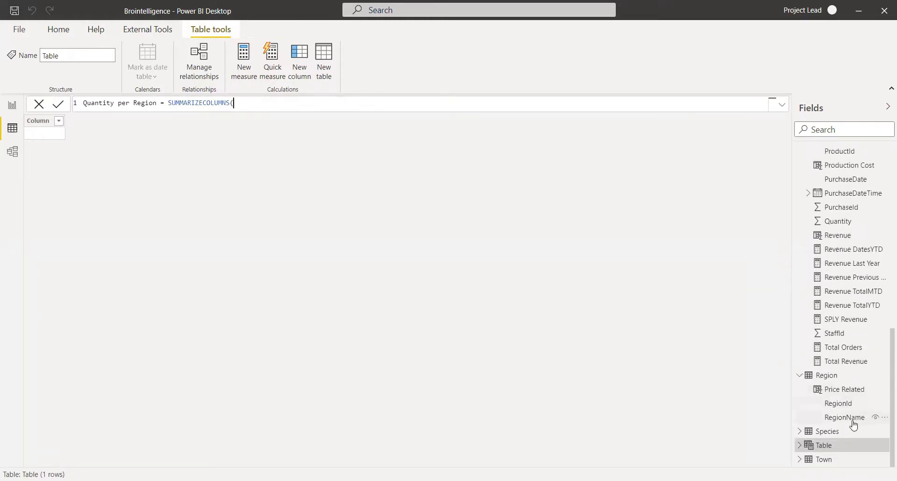
{"action": "left_click_drag", "start_coordinate": [853, 425], "coordinate": [211, 127]}
{"action": "type", "text": "re"}
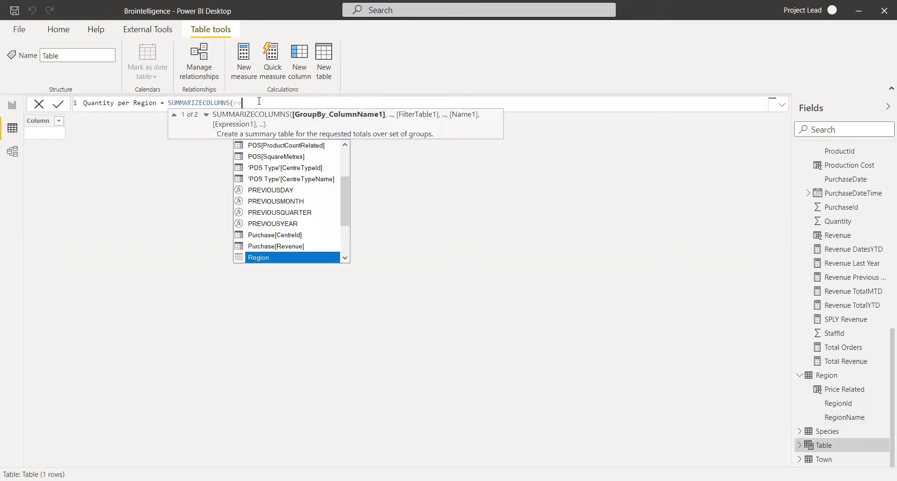
{"action": "type", "text": "gio"}
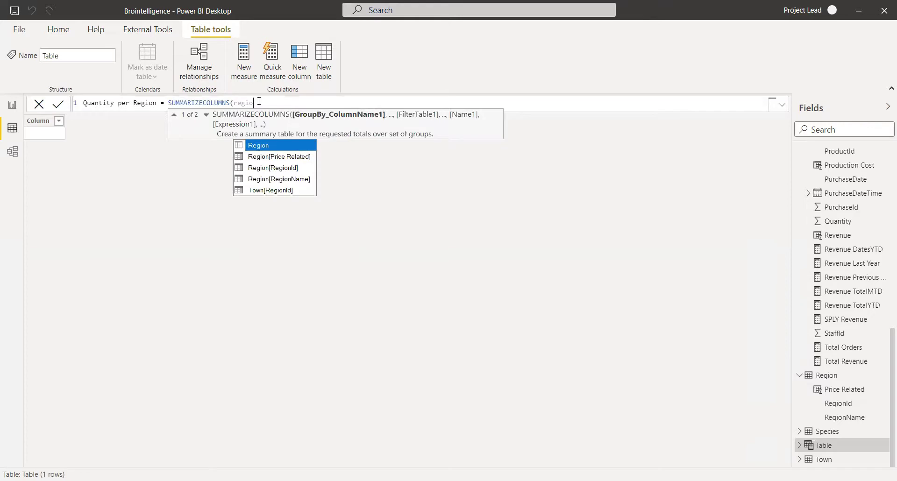
{"action": "key", "text": "Tab"}
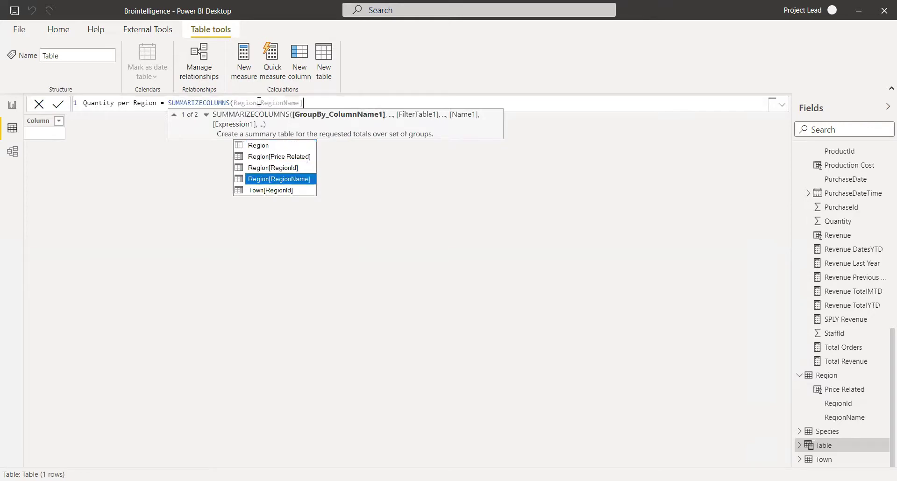
{"action": "type", "text": ", "}
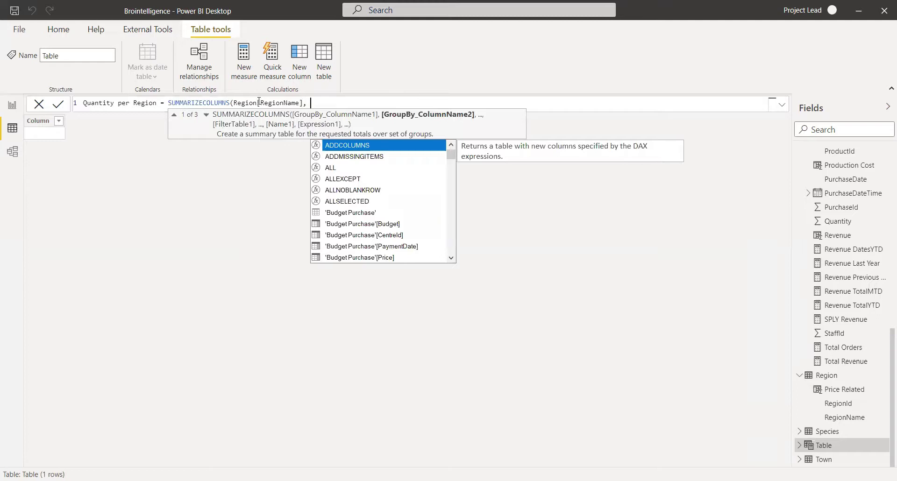
{"action": "type", "text": " \""}
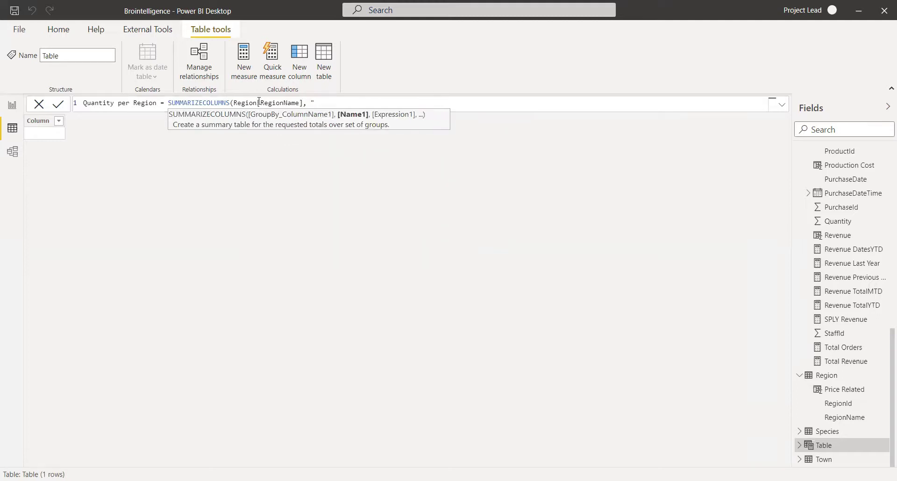
{"action": "type", "text": "Total Quantity\","}
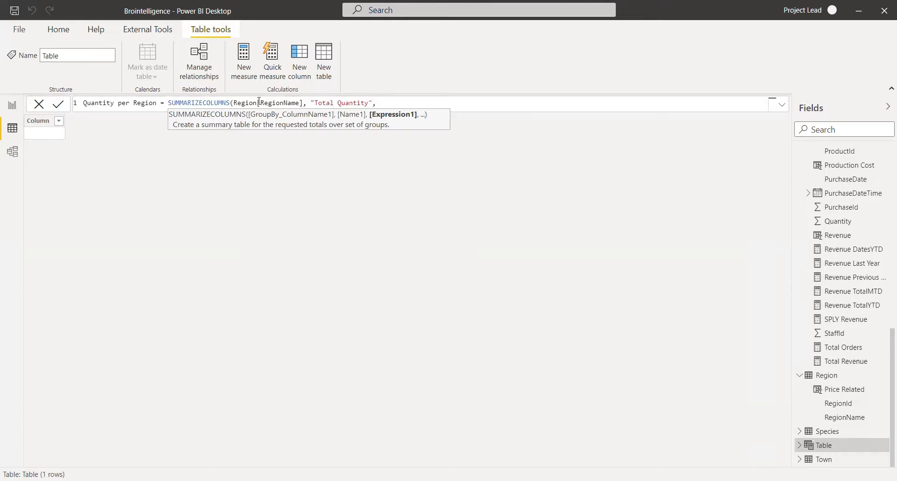
{"action": "type", "text": " SUM("}
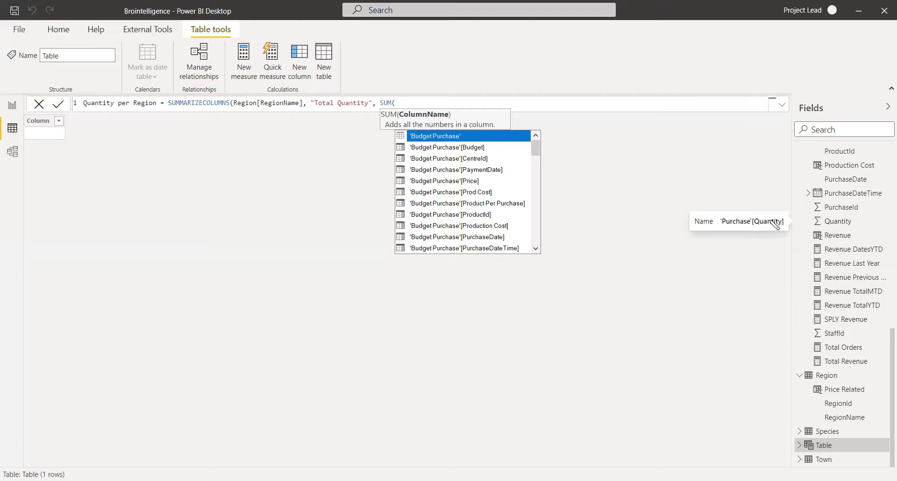
{"action": "type", "text": "purchase[q"}
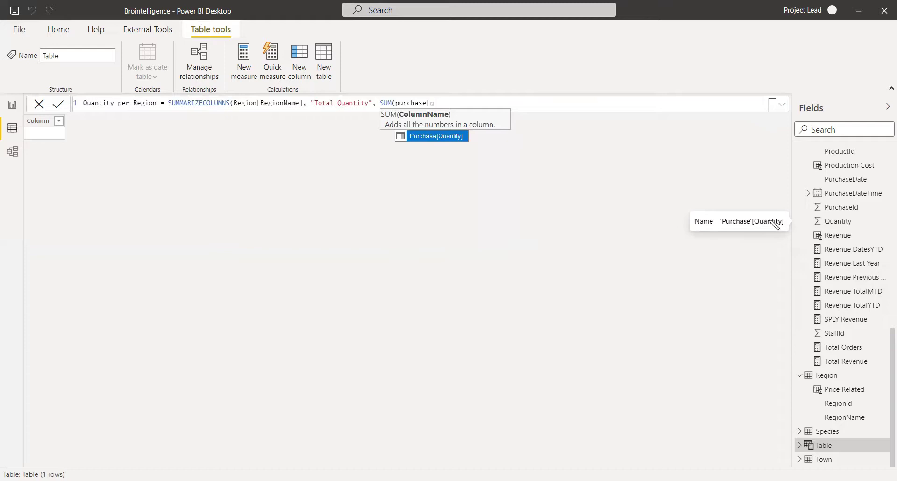
{"action": "key", "text": "Tab"}
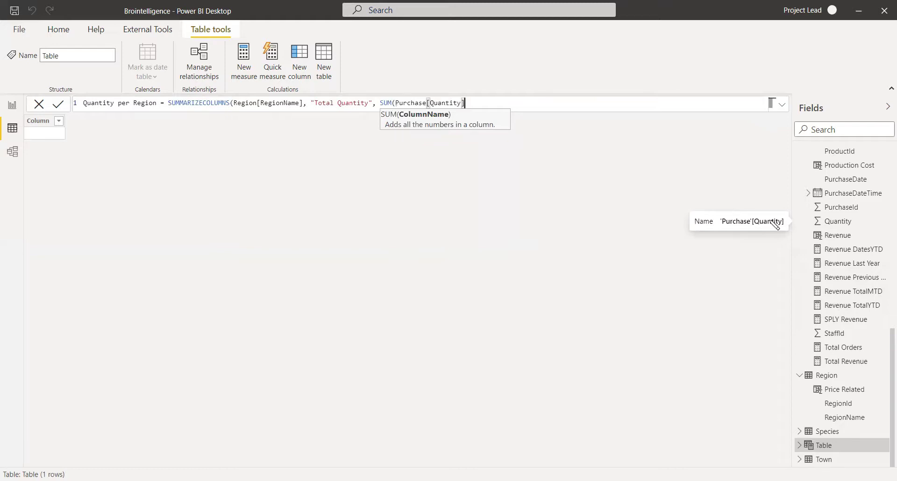
{"action": "type", "text": "))"}
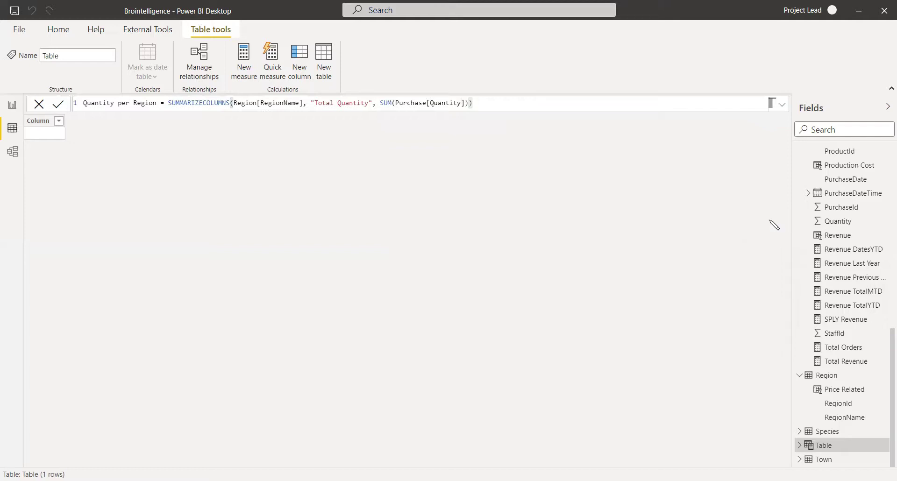
Step: Commit the Quantity per Region formula, review the nine regions' totals, and return to Report view
{"action": "key", "text": "Return"}
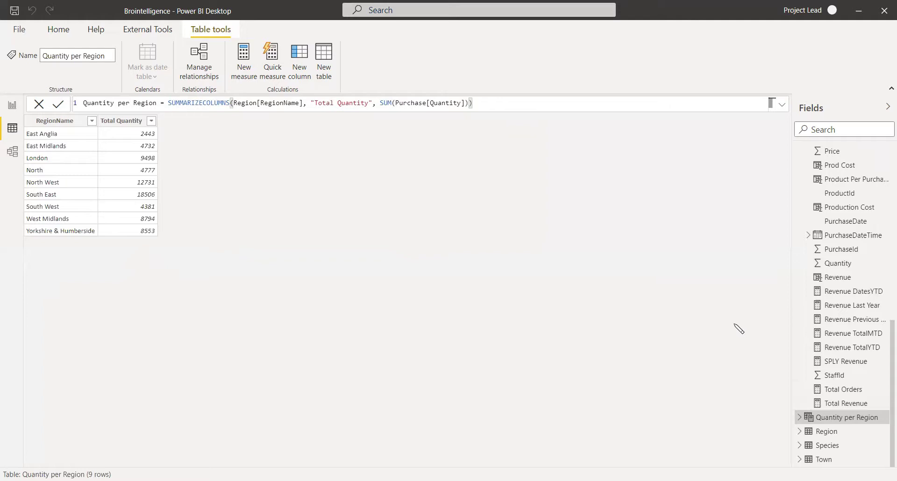
{"action": "left_click", "coordinate": [9, 109]}
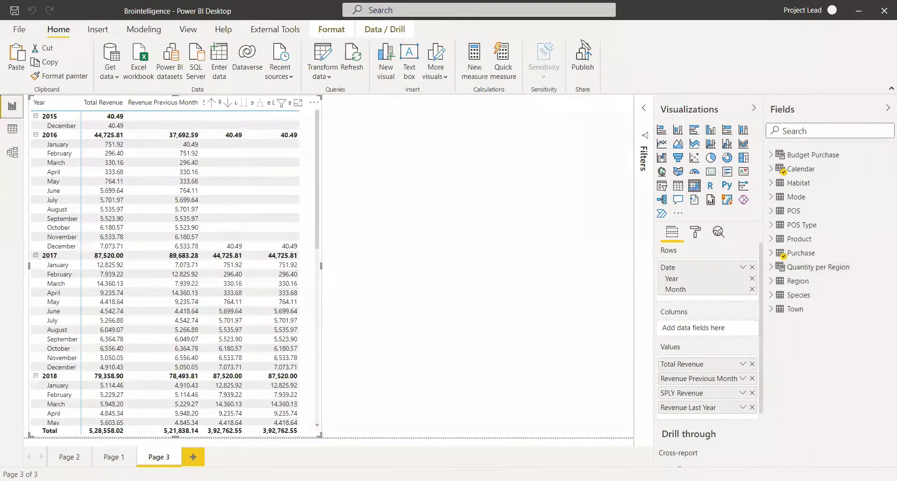